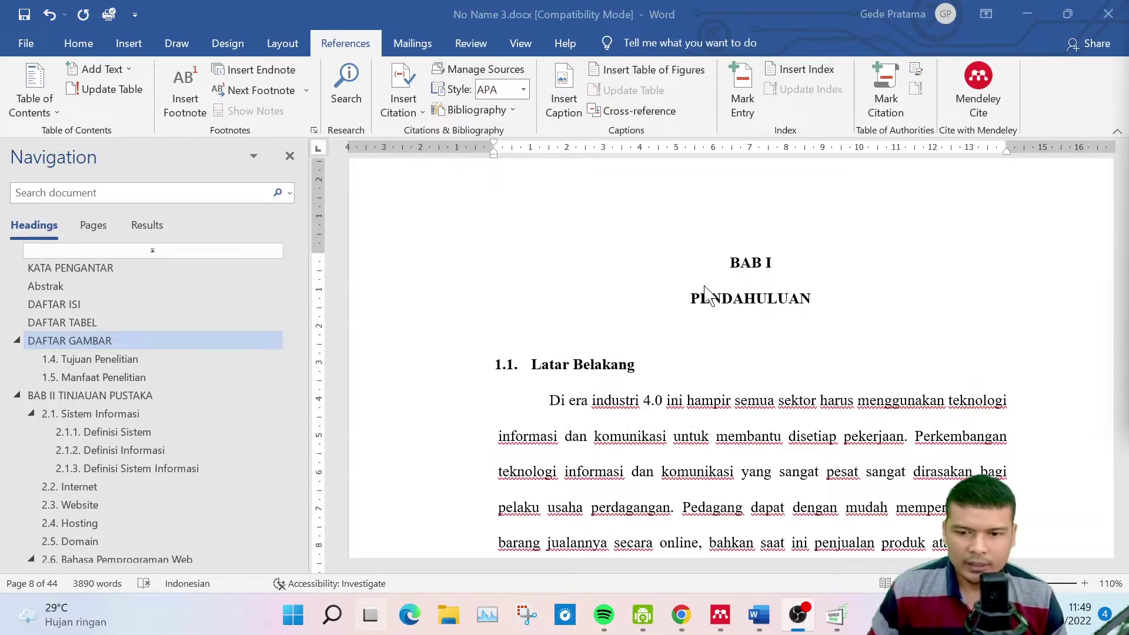
Add the BAB I PENDAHULUAN chapter title to the table of contents as Level 1
left_click(733, 274)
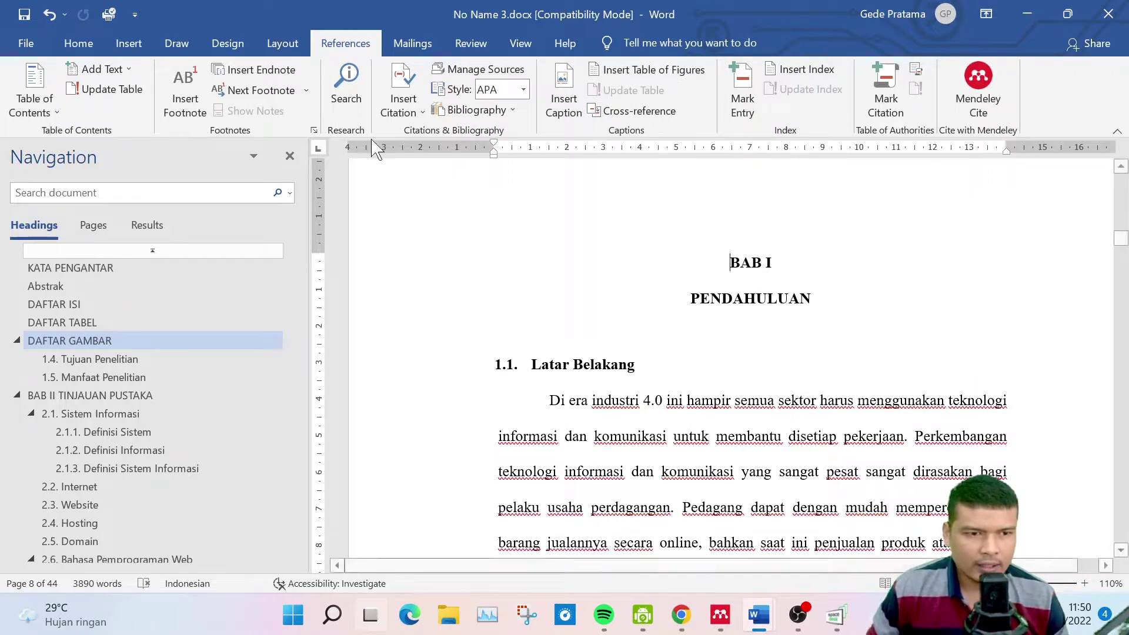
left_click(122, 72)
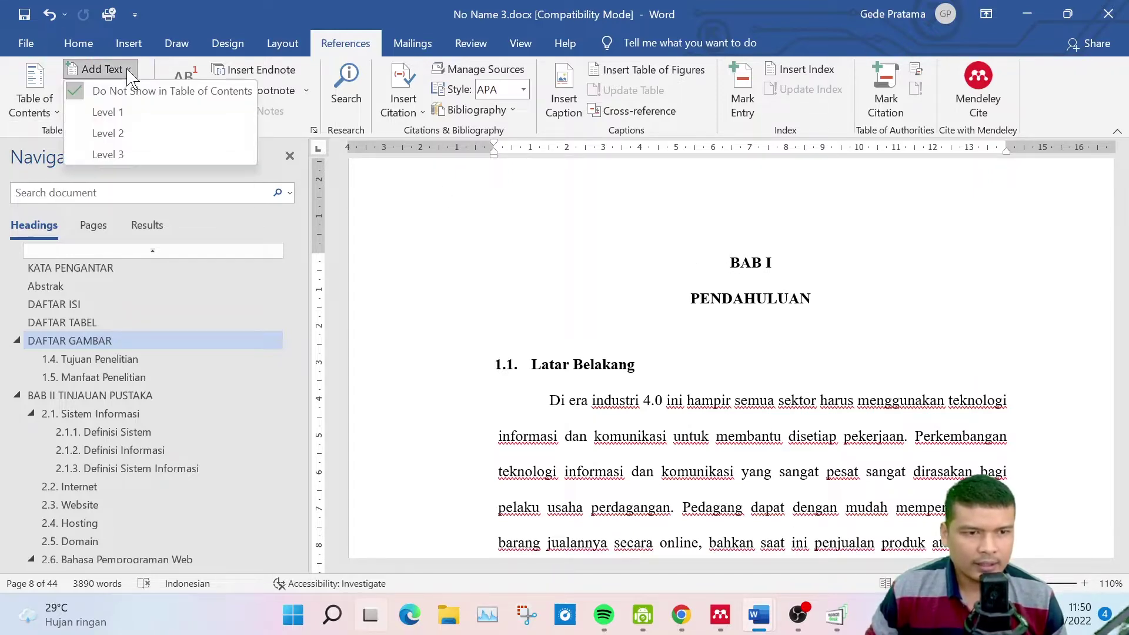
left_click(138, 112)
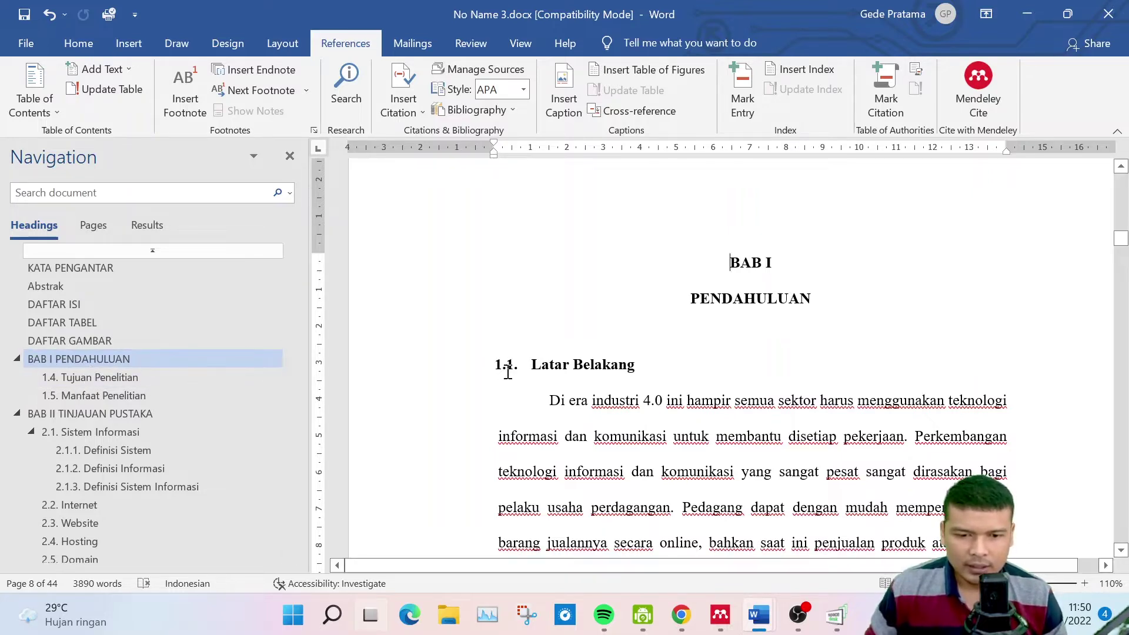
Add the 1.1 Latar Belakang subheading to the table of contents as Level 2
left_click(532, 365)
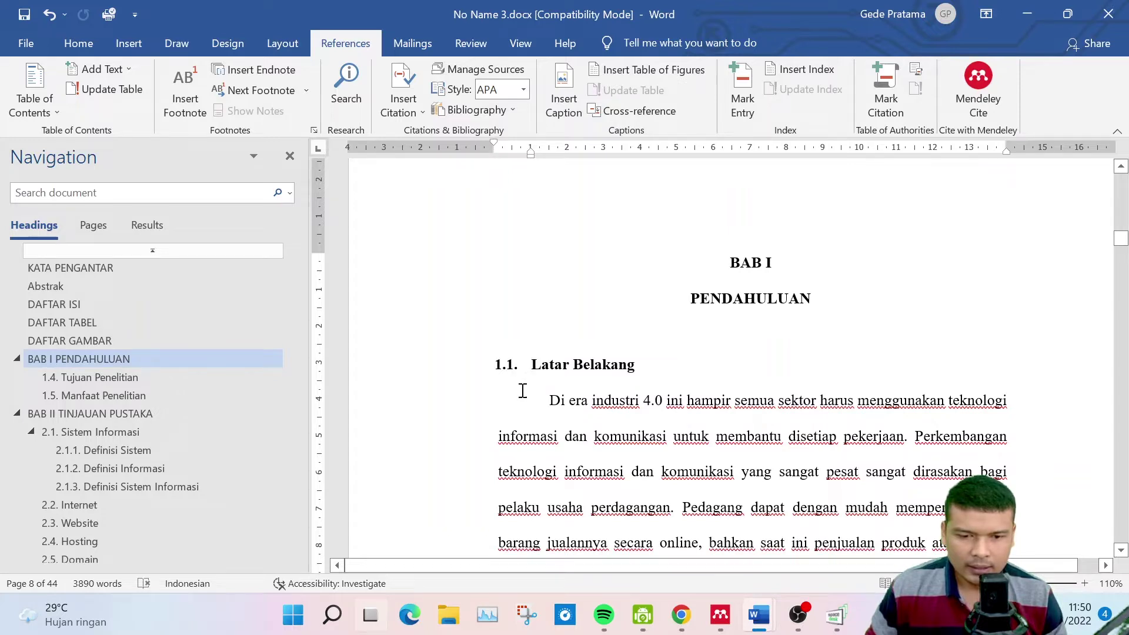
left_click(106, 70)
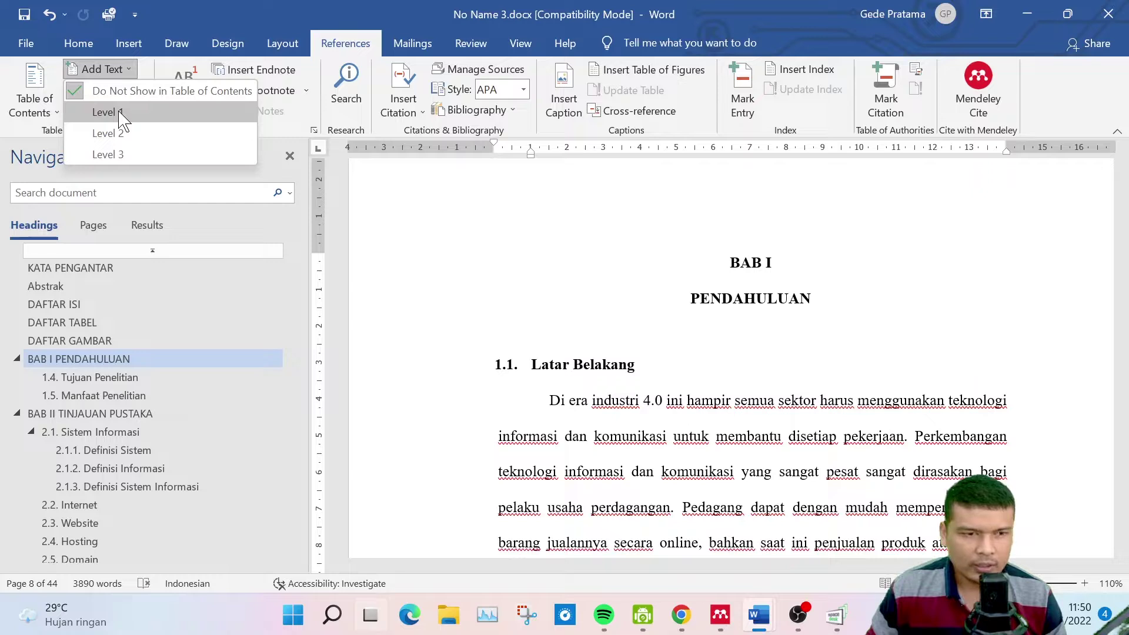
left_click(745, 269)
left_click(103, 70)
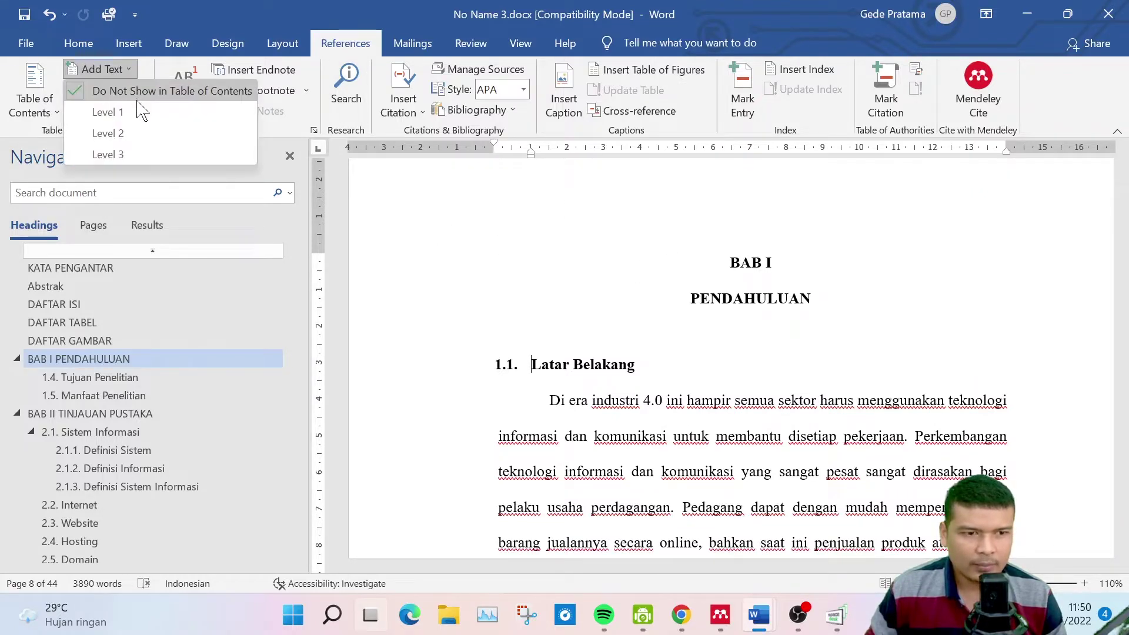
left_click(539, 369)
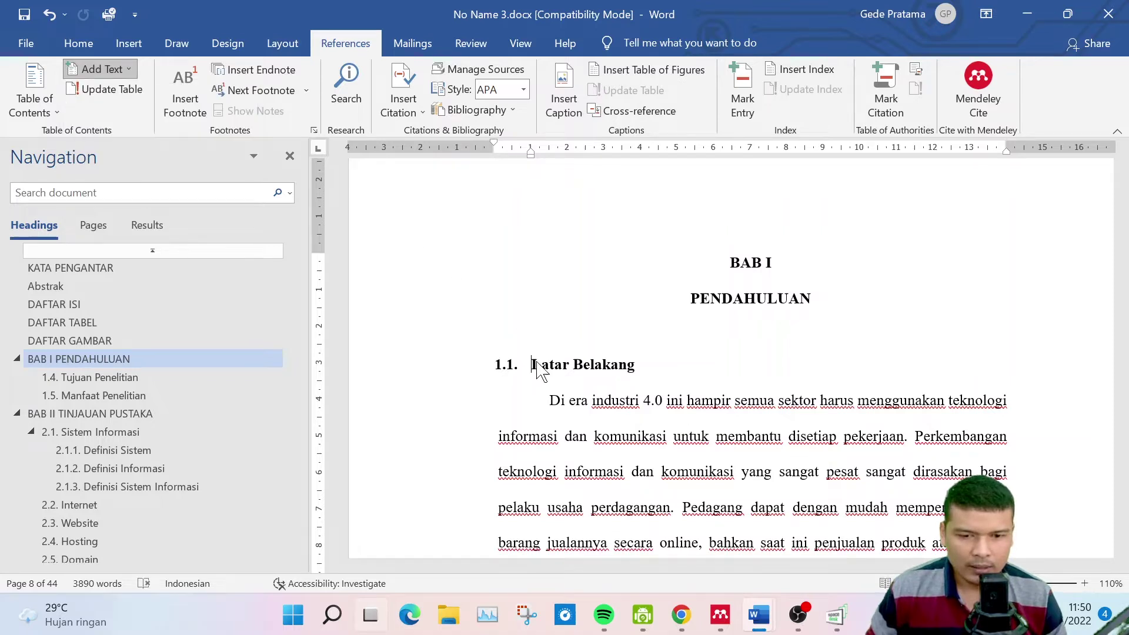
left_click(130, 71)
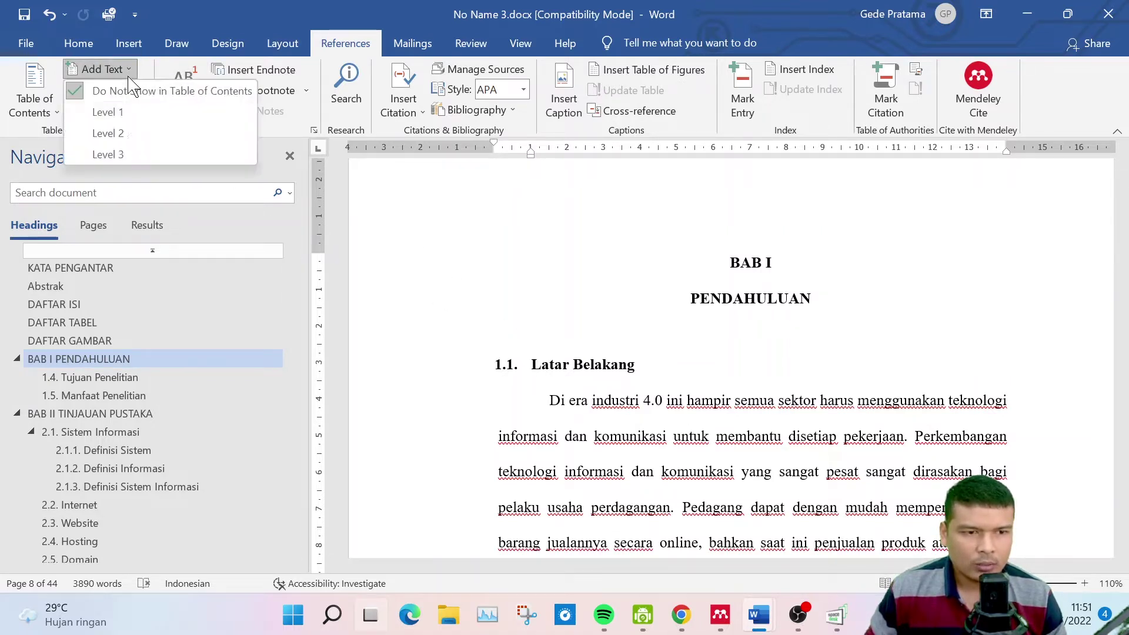
left_click(131, 134)
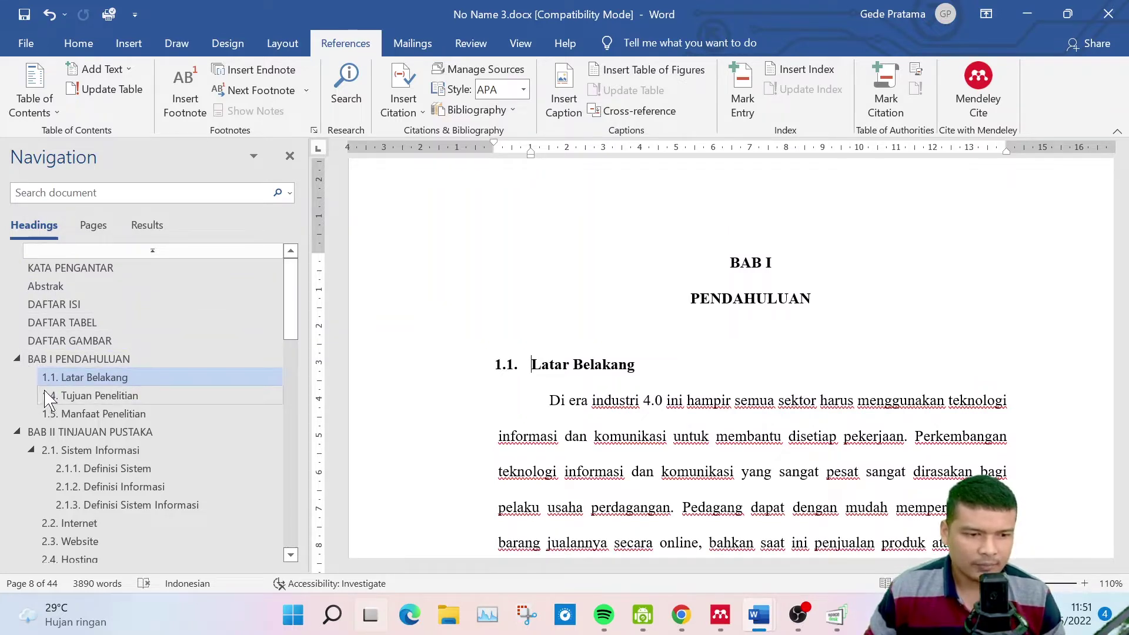
Try separating BAB I and PENDAHULUAN with a paragraph break, and replace it with a line break inside one heading
left_click(64, 361)
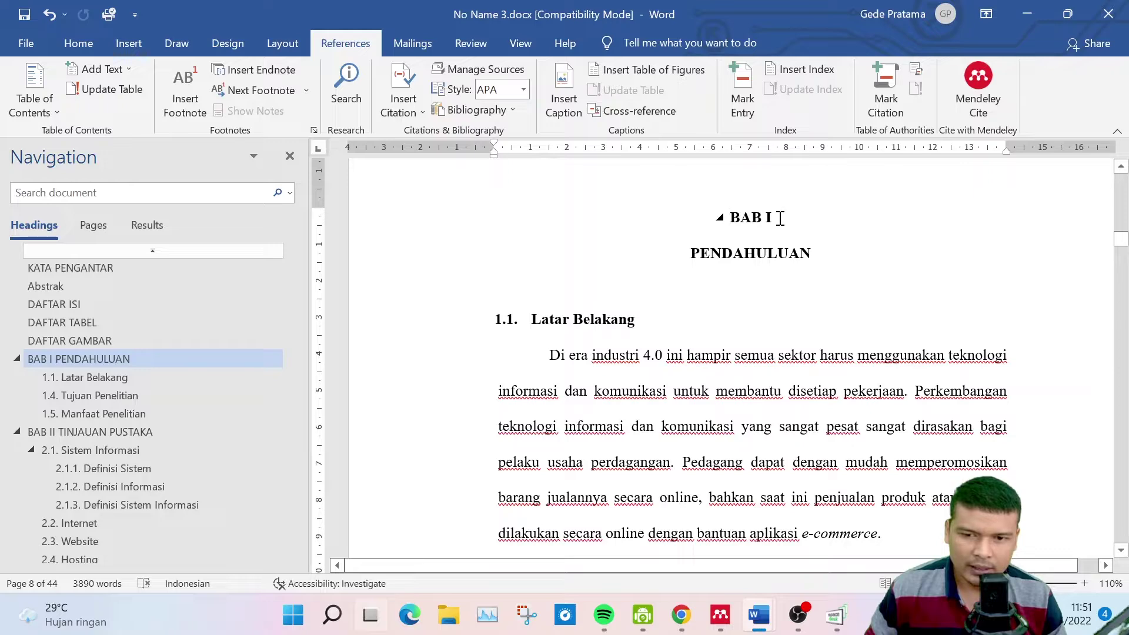
key("Delete")
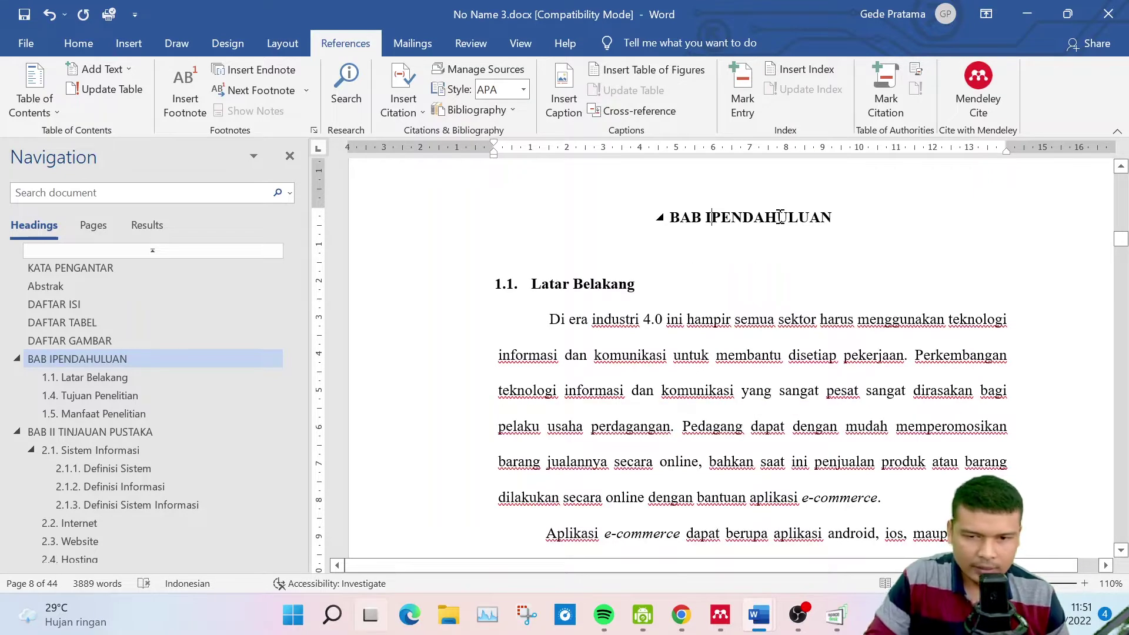
key("Return")
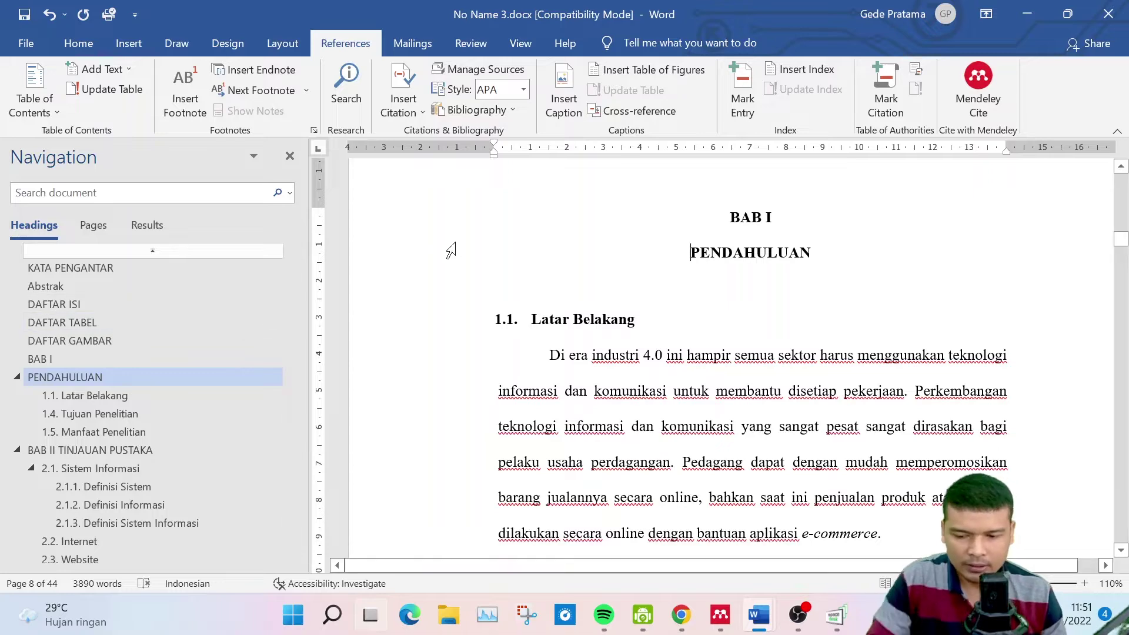
key("BackSpace")
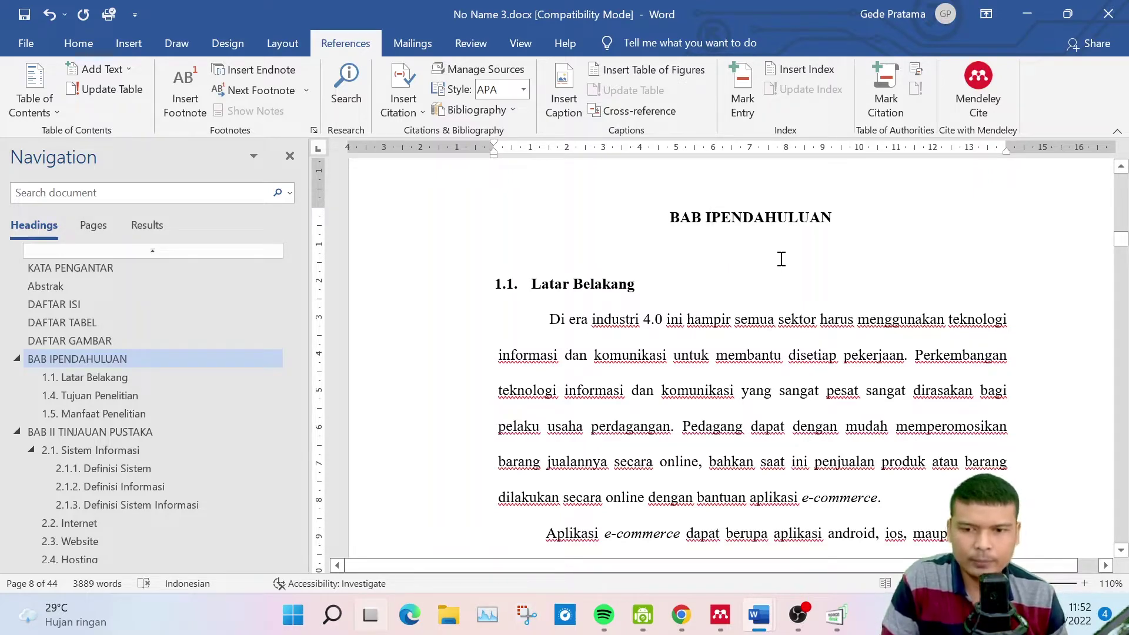
key("Return")
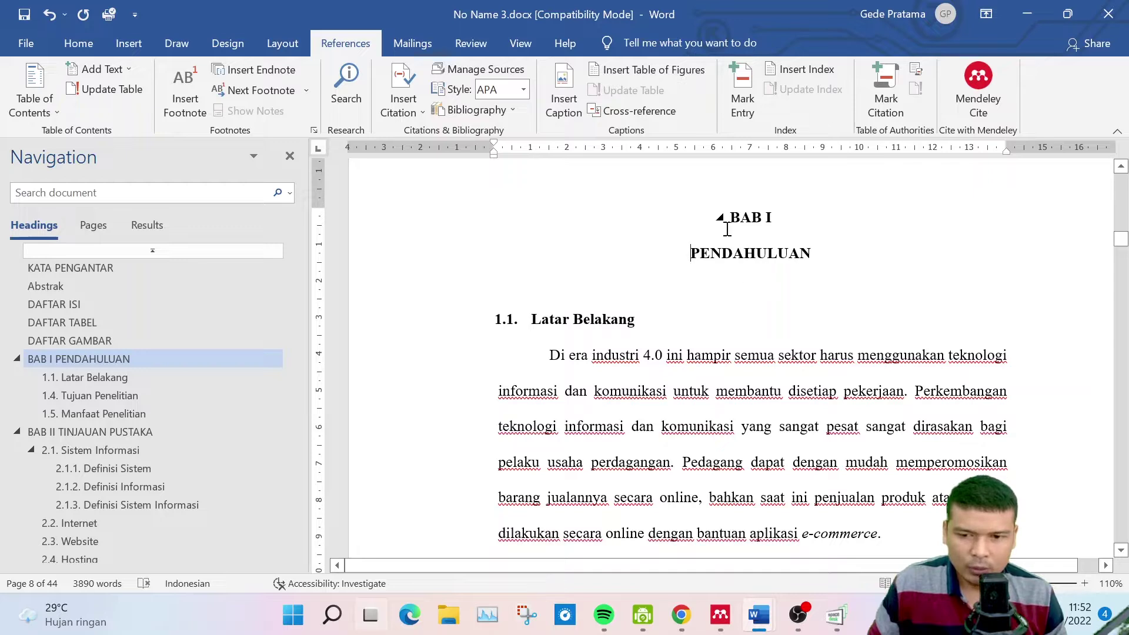
triple_click(748, 225)
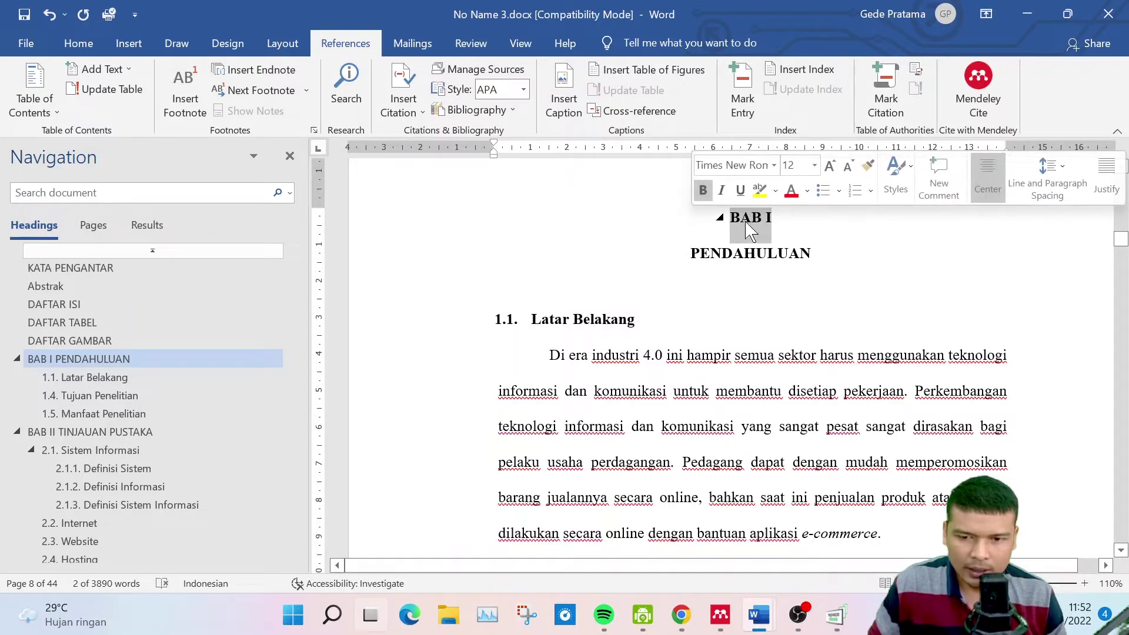
left_click(704, 263)
left_click_drag(696, 258, 830, 264)
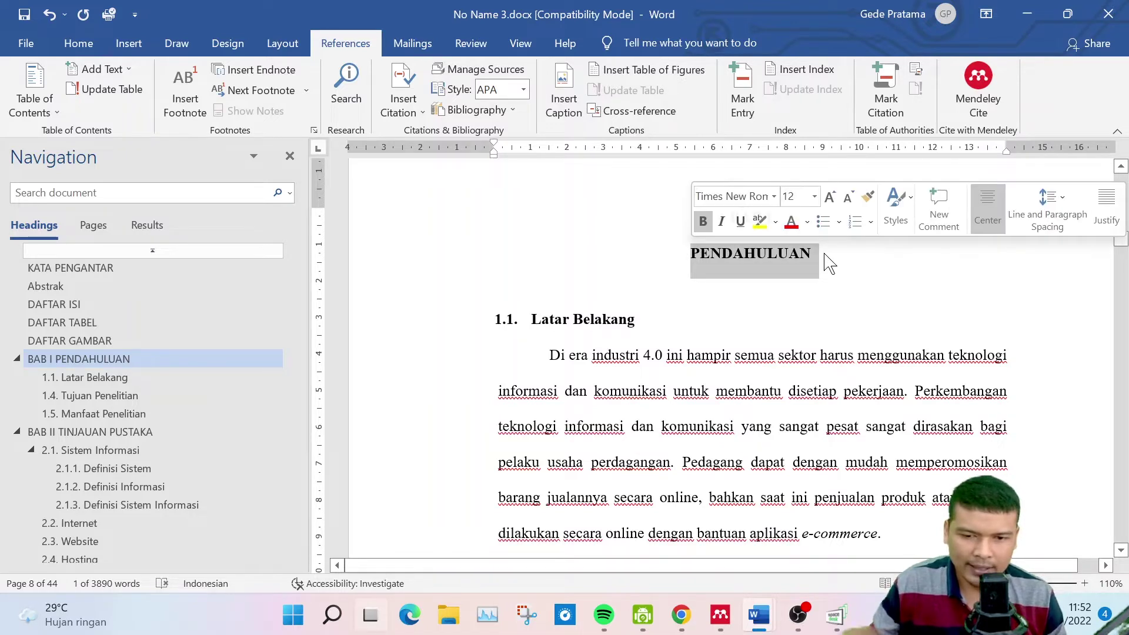
left_click(710, 243)
double_click(761, 253)
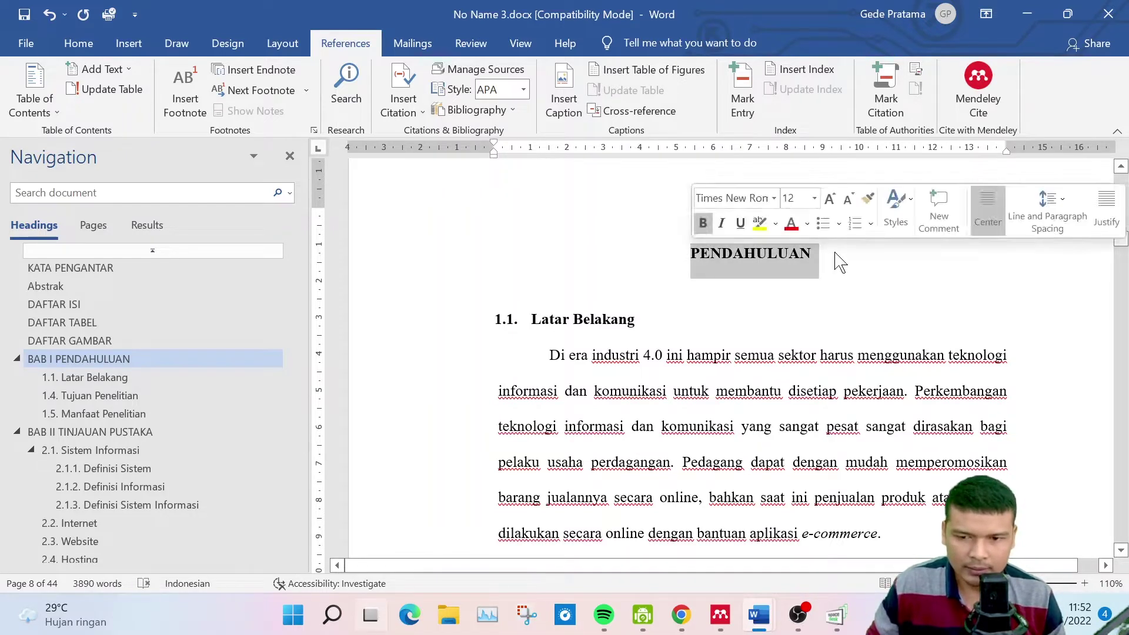
left_click(741, 284)
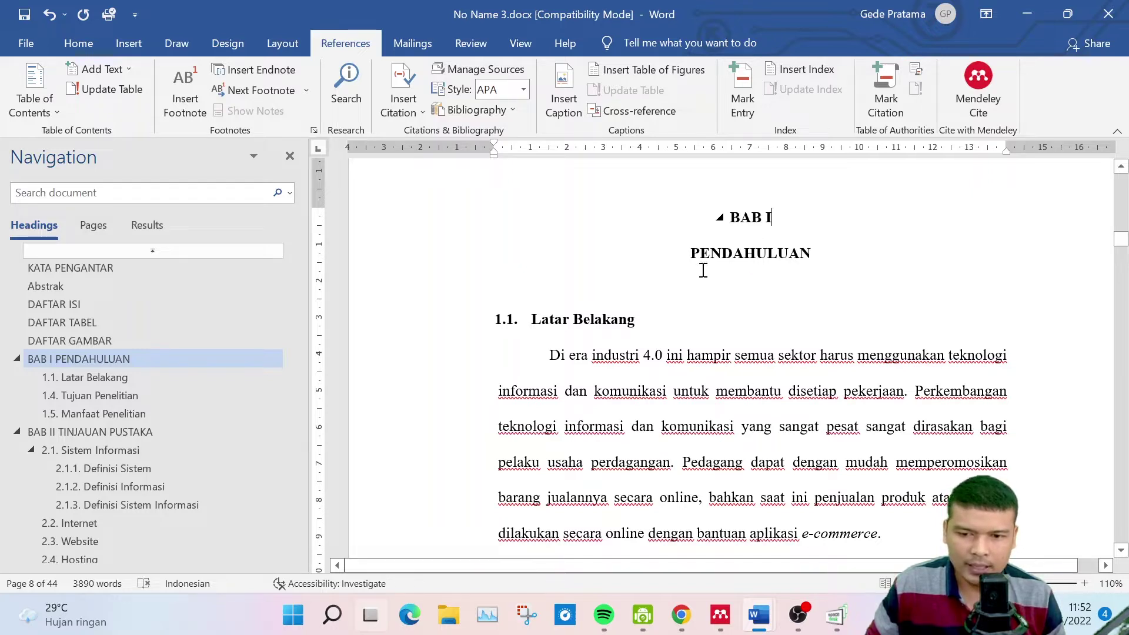
left_click_drag(682, 262, 842, 264)
left_click(753, 283)
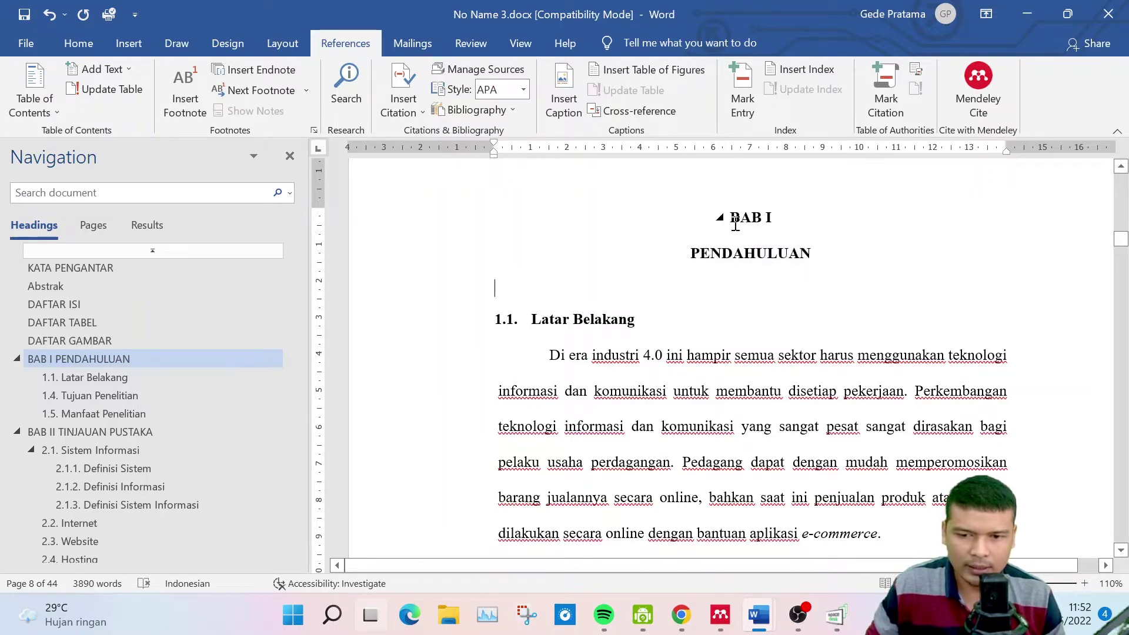
left_click(720, 217)
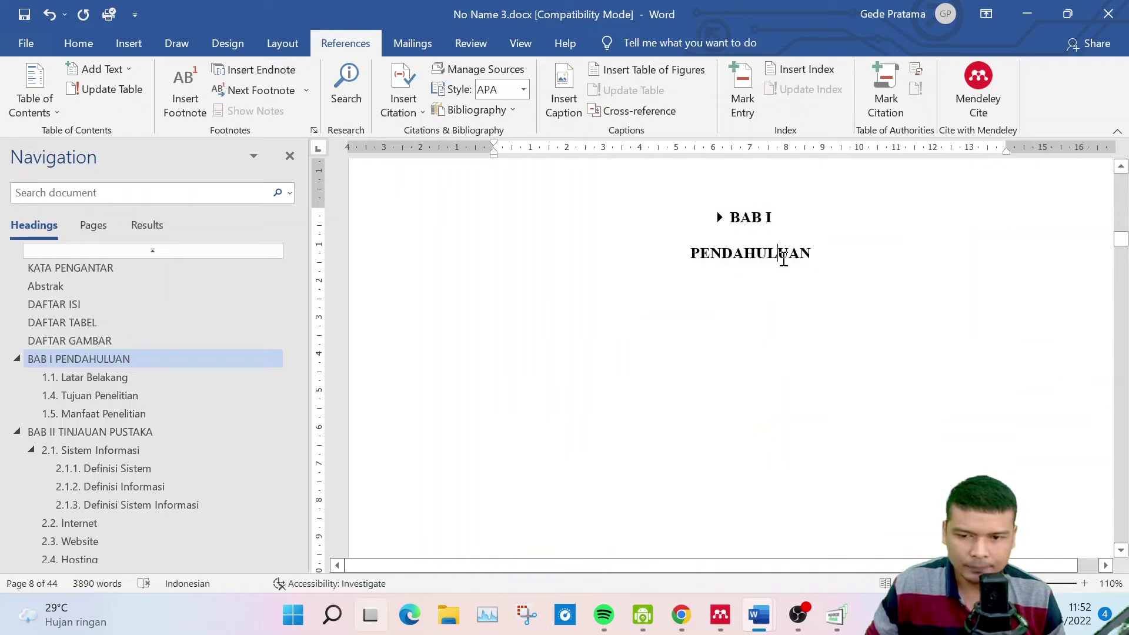
left_click(720, 217)
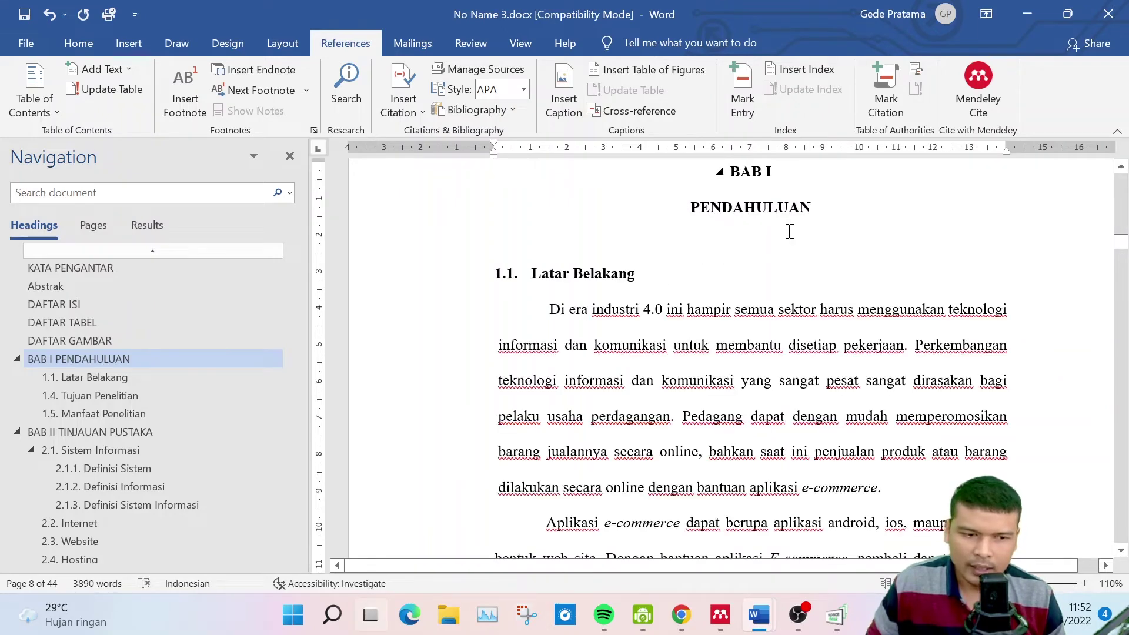
Add the 1.2 Rumusan Masalah subheading to the table of contents as Level 2
left_click(531, 275)
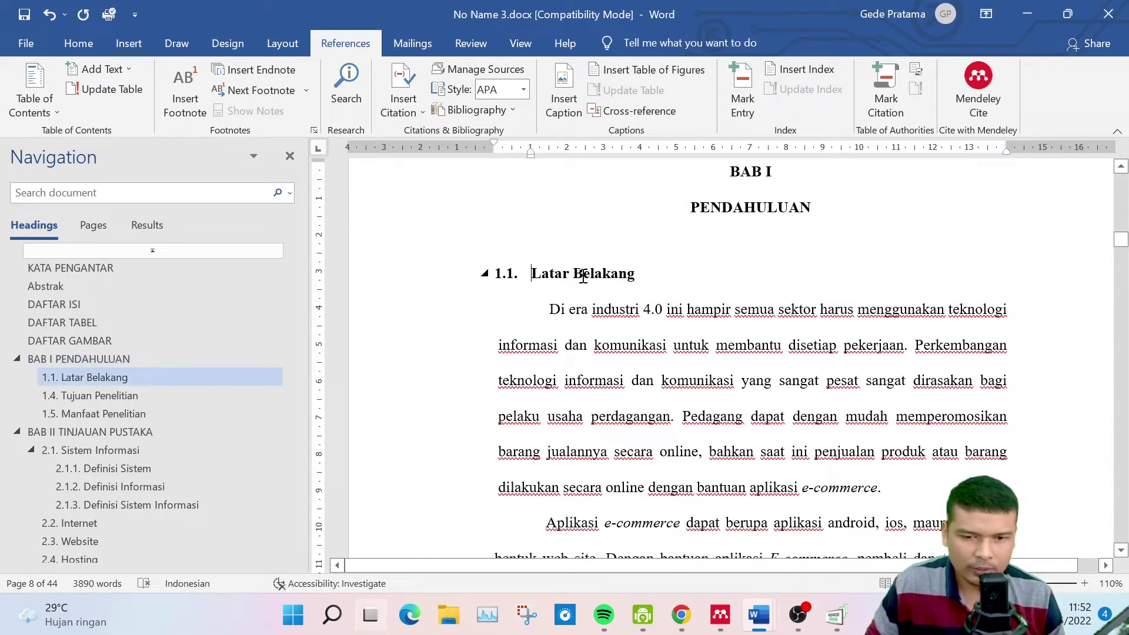
scroll(585, 279, "down", 15)
scroll(590, 284, "down", 10)
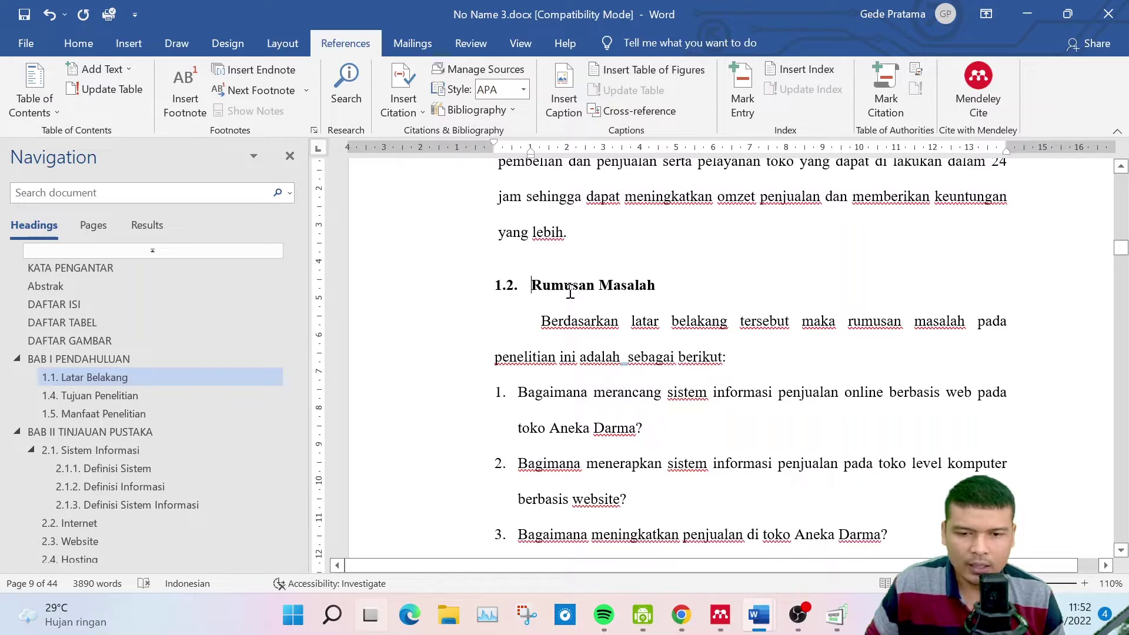
left_click_drag(532, 285, 676, 284)
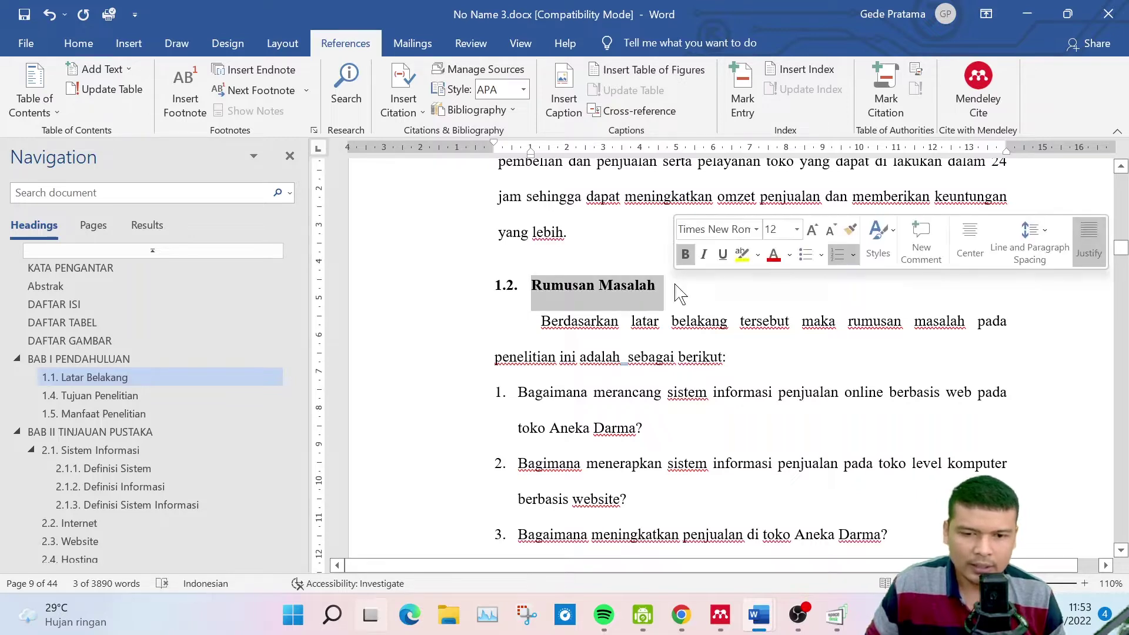
left_click(534, 287)
triple_click(534, 287)
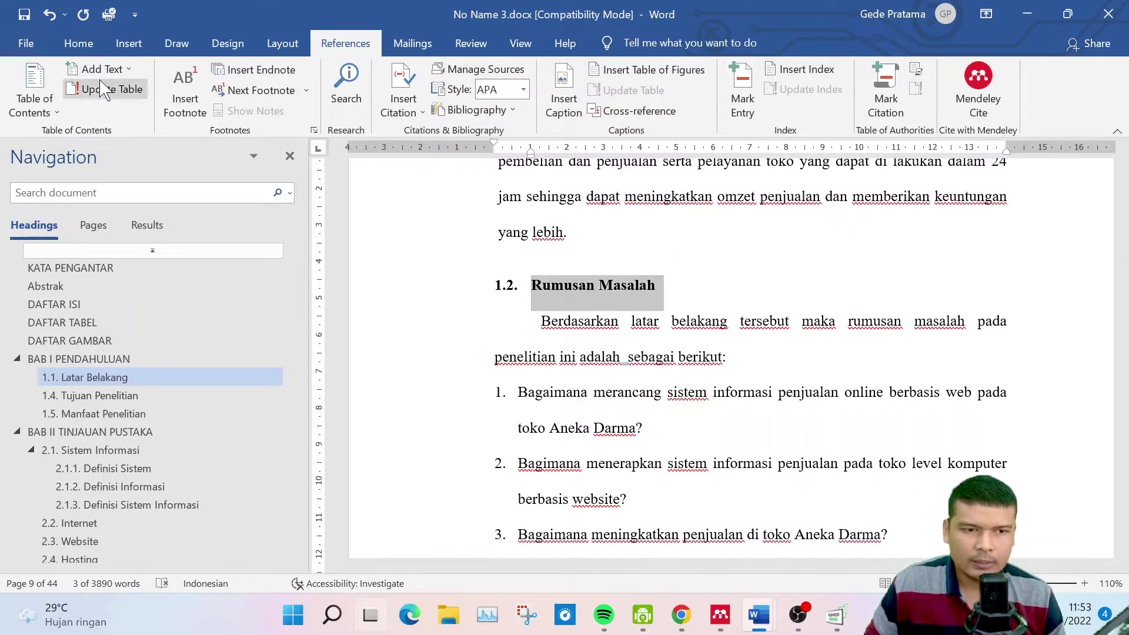
left_click(129, 70)
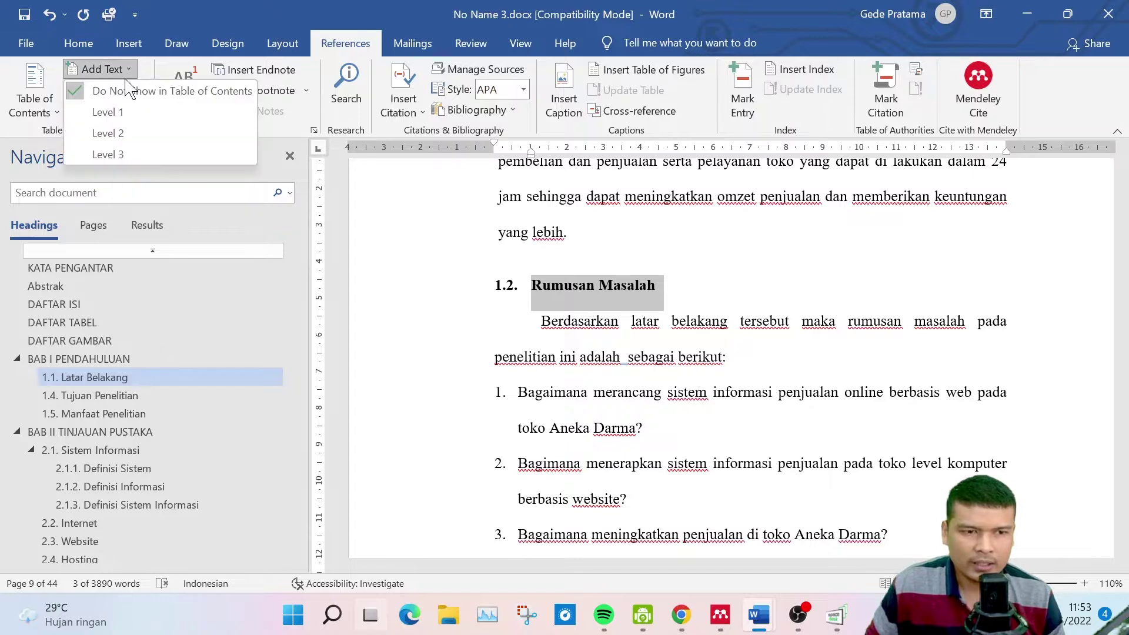
left_click(117, 134)
left_click(636, 289)
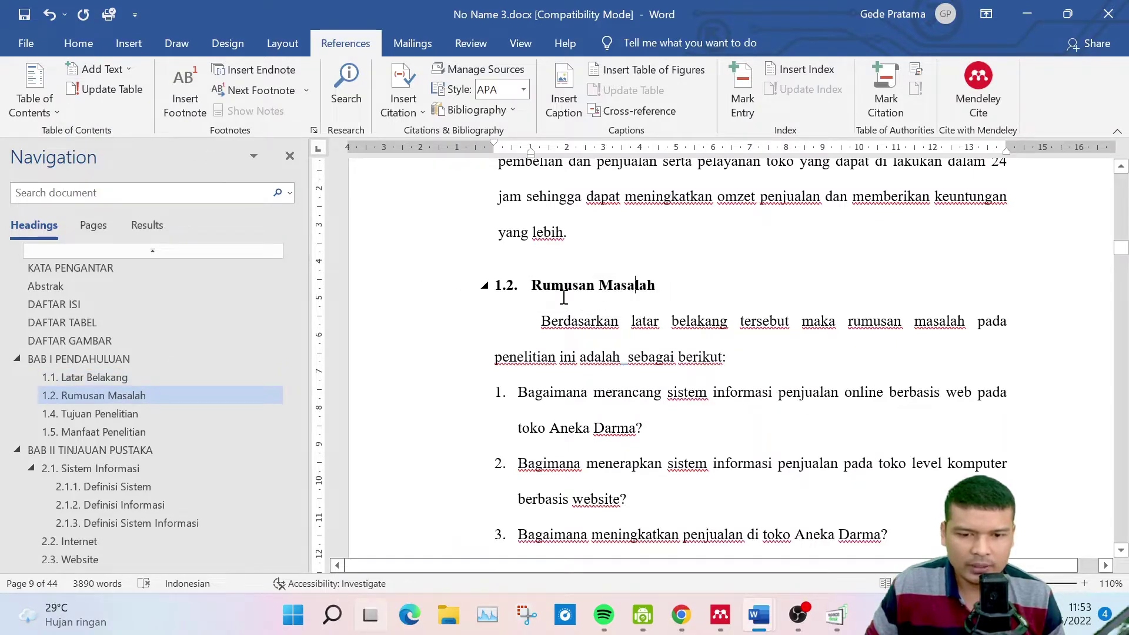
left_click(530, 285)
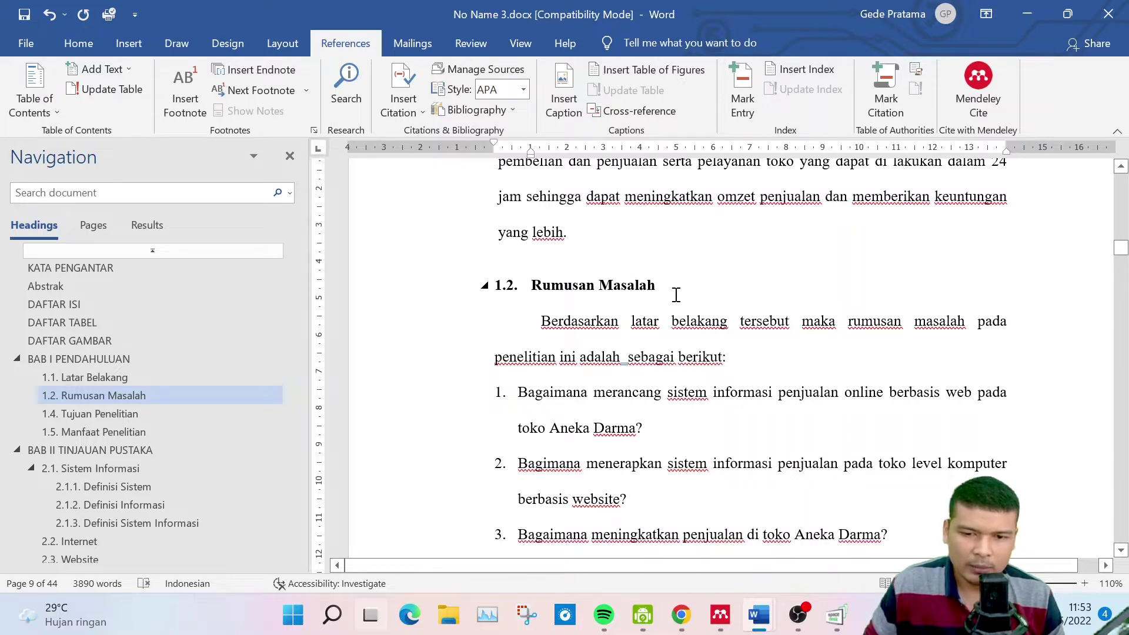
left_click_drag(676, 294, 582, 297)
left_click(559, 297)
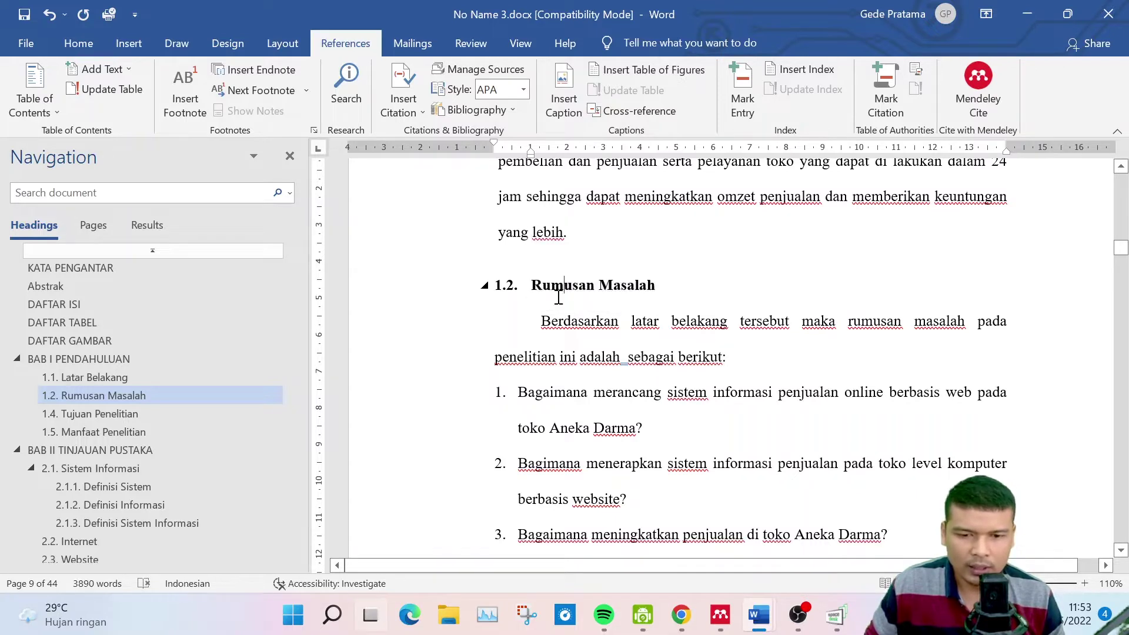
left_click_drag(536, 294, 678, 296)
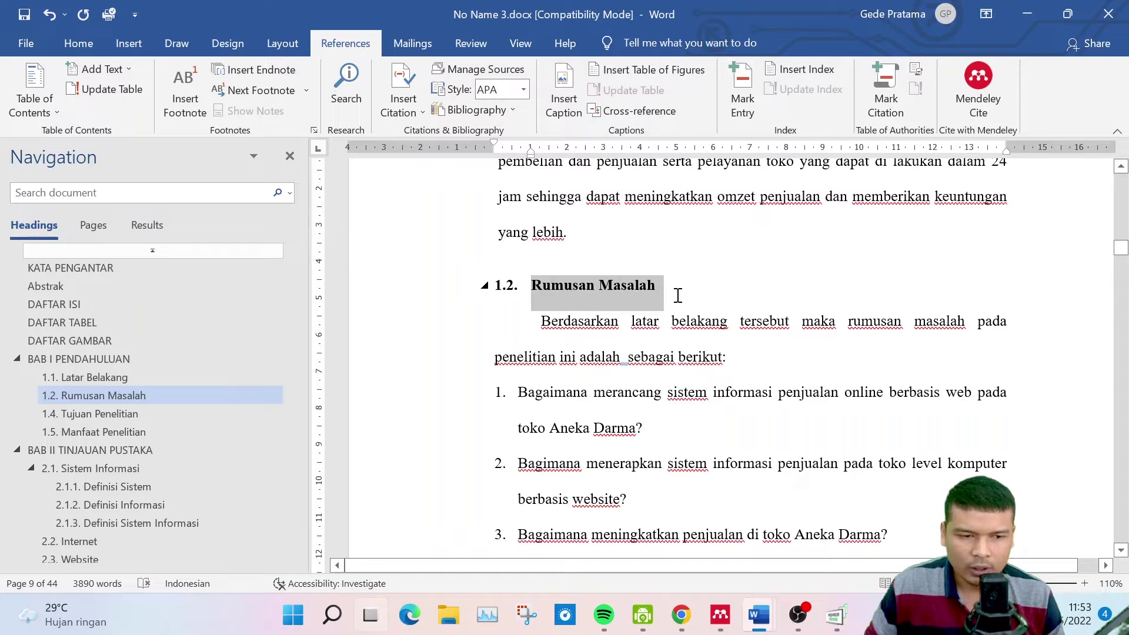
left_click(678, 296)
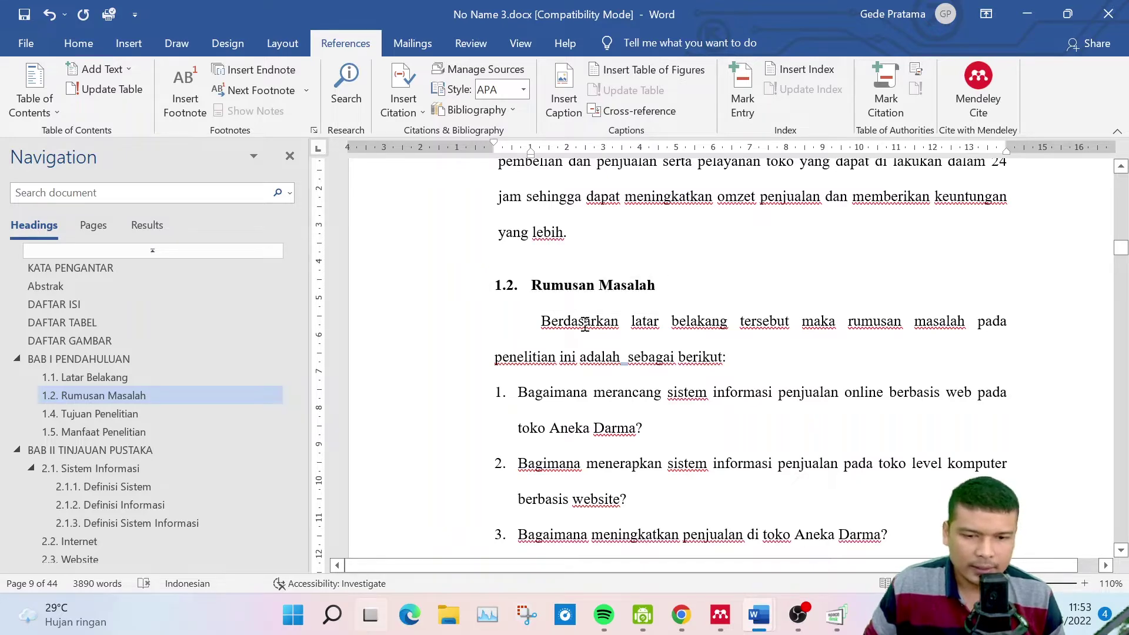
Add the 1.3 Batasan Masalah subheading to the table of contents as Level 2
scroll(585, 324, "down", 3)
left_click(111, 69)
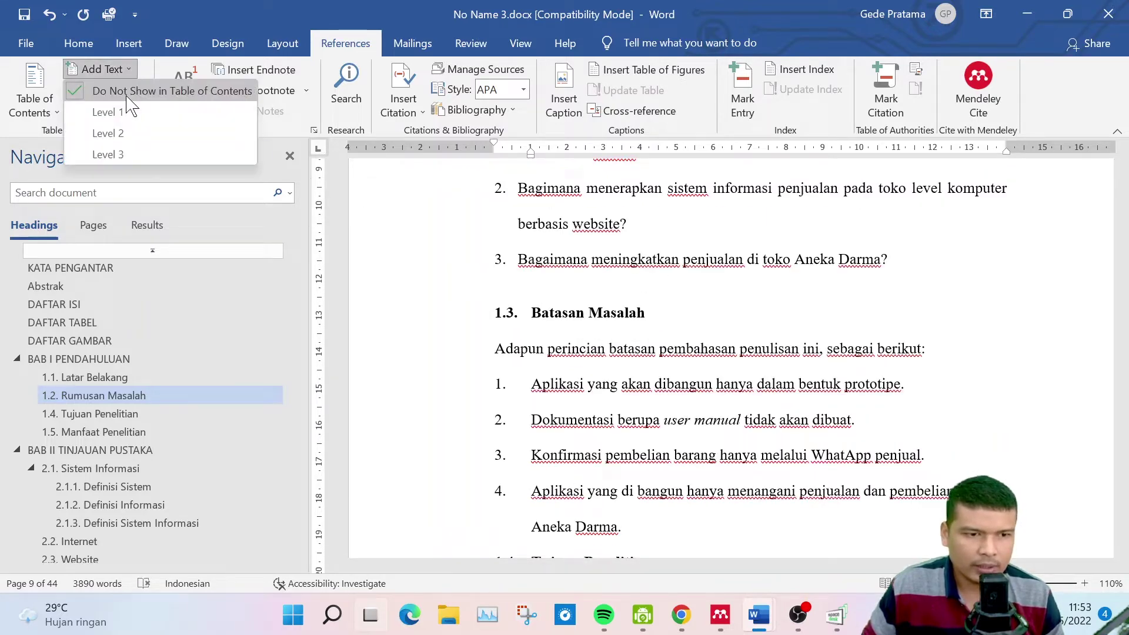
left_click(137, 135)
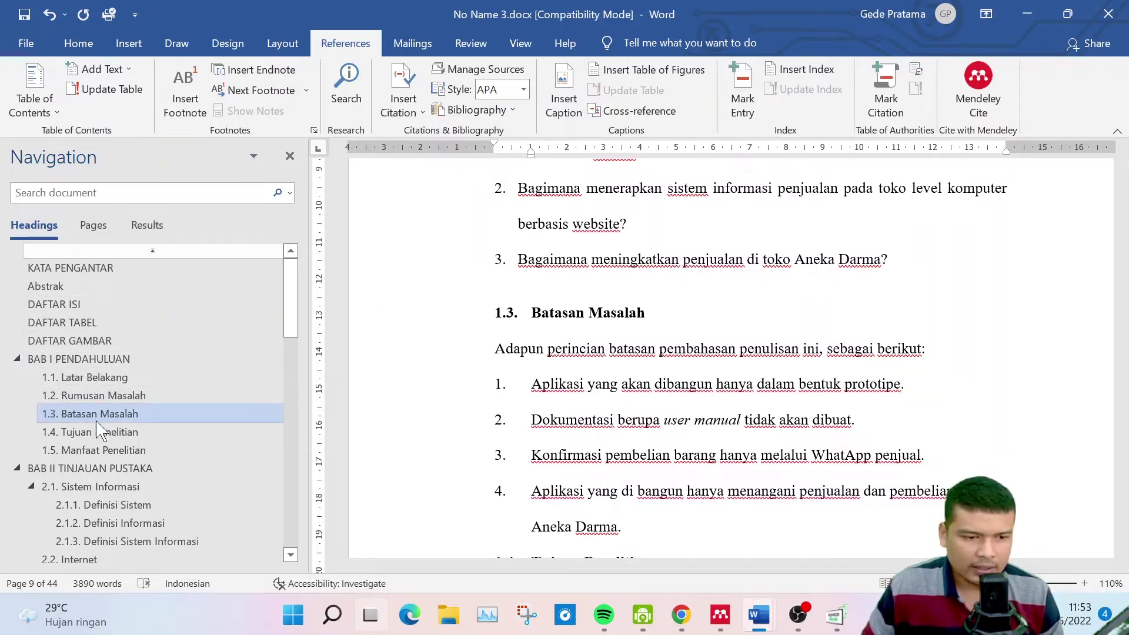
Hide the Navigation pane and show it again
left_click(521, 44)
left_click(352, 111)
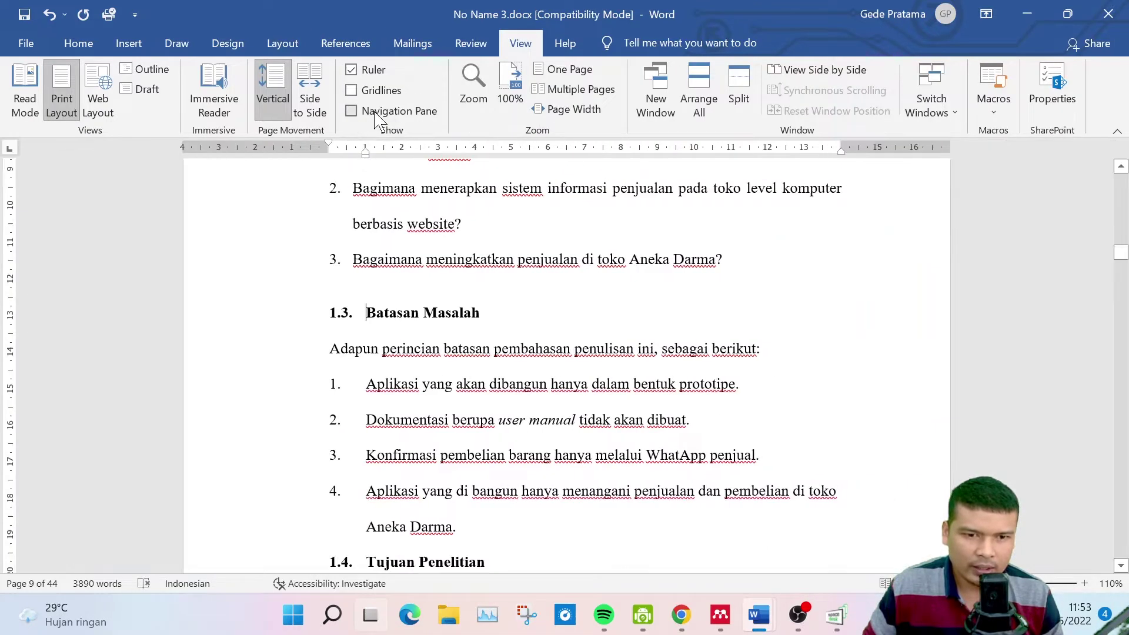
left_click(393, 115)
left_click(392, 115)
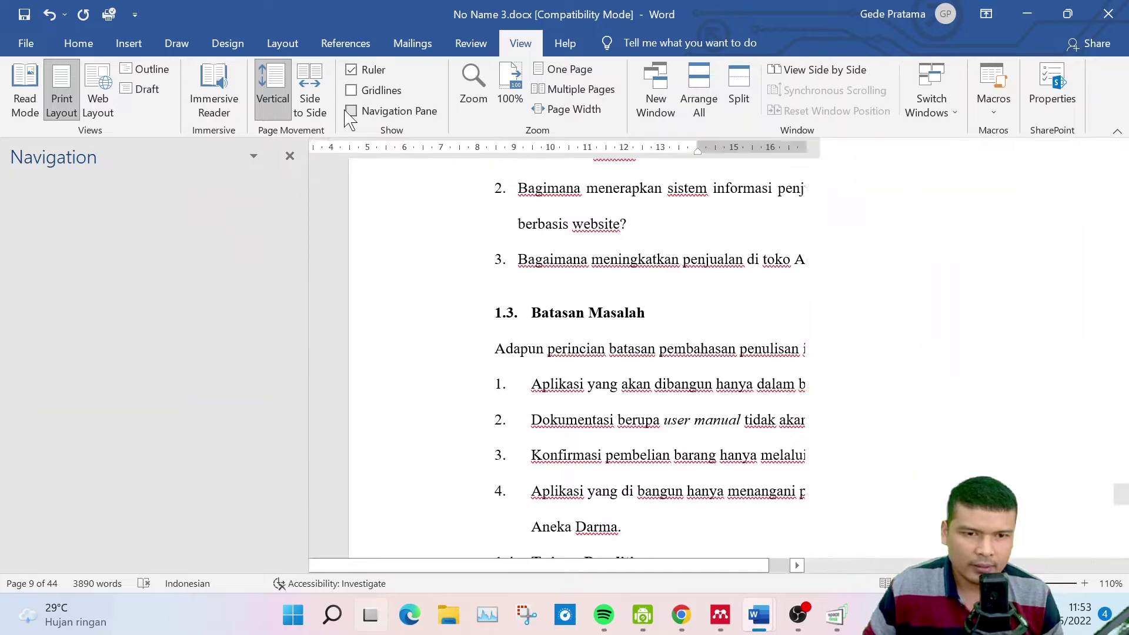
Toggle the Navigation pane again, leaving the heading outline displayed beside the document
left_click(351, 111)
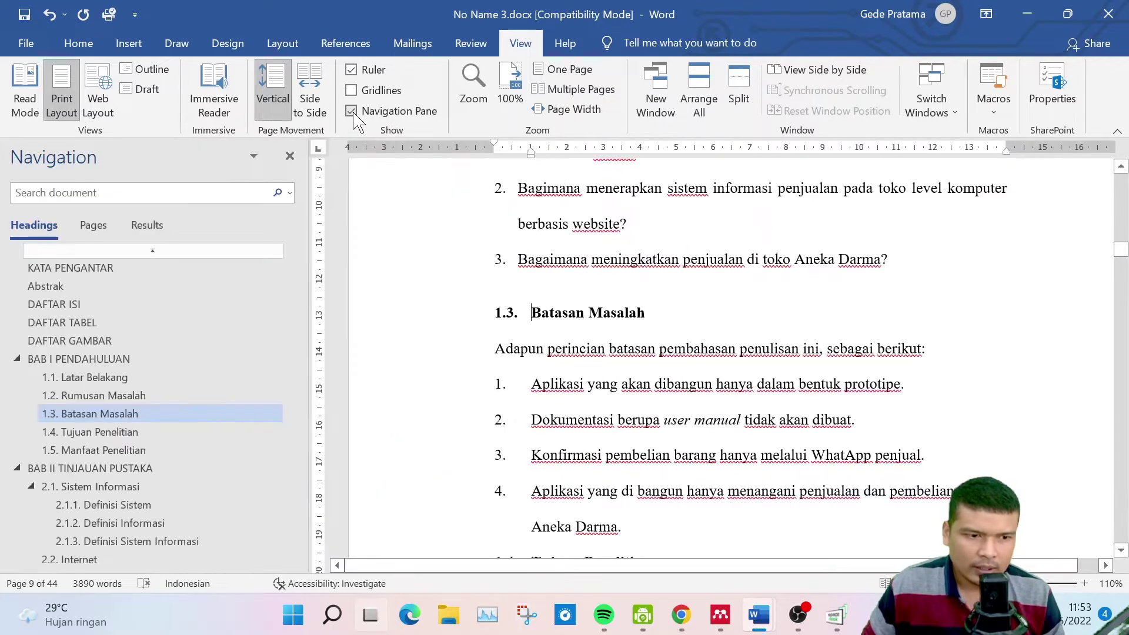
left_click(368, 116)
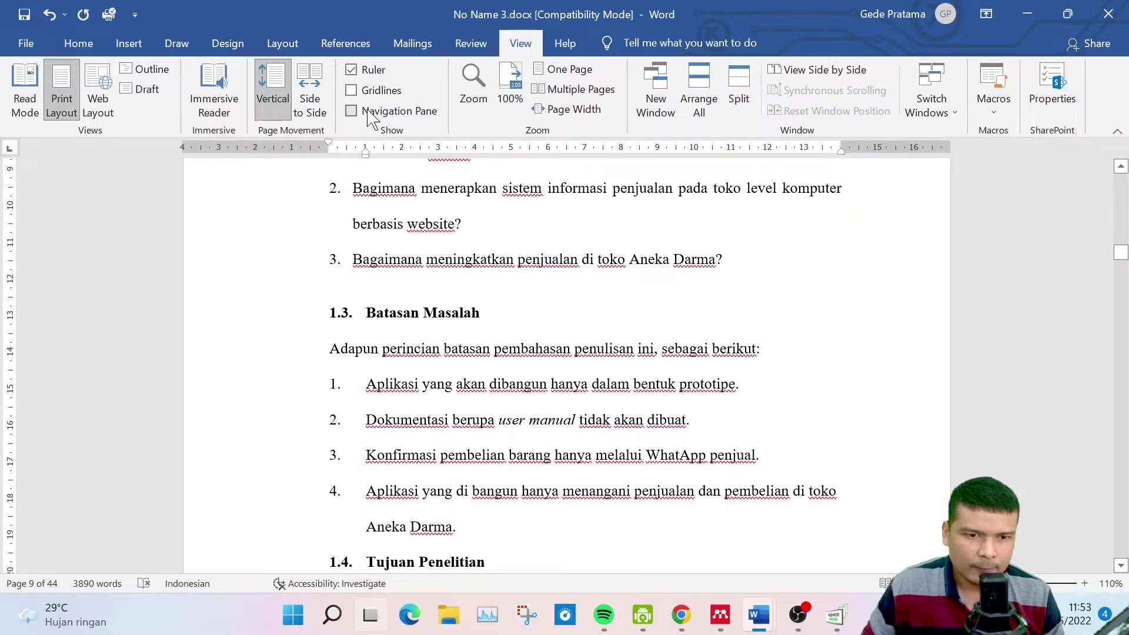
left_click(368, 111)
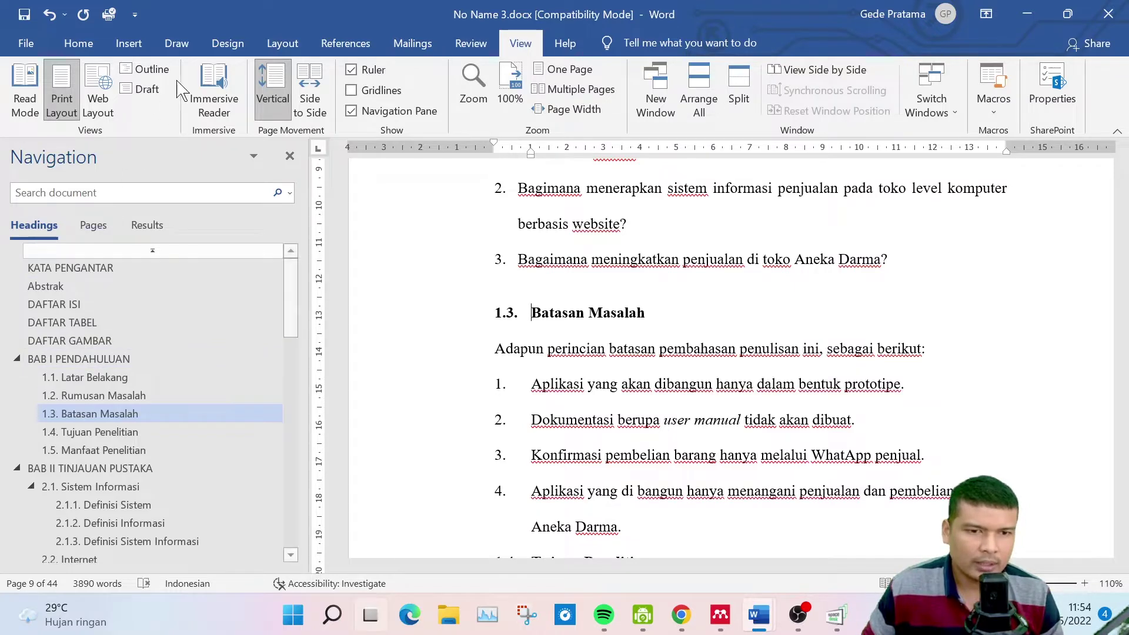
Check which table-of-contents level is assigned to the 1.3 Batasan Masalah subheading, leaving it as it is
left_click(345, 43)
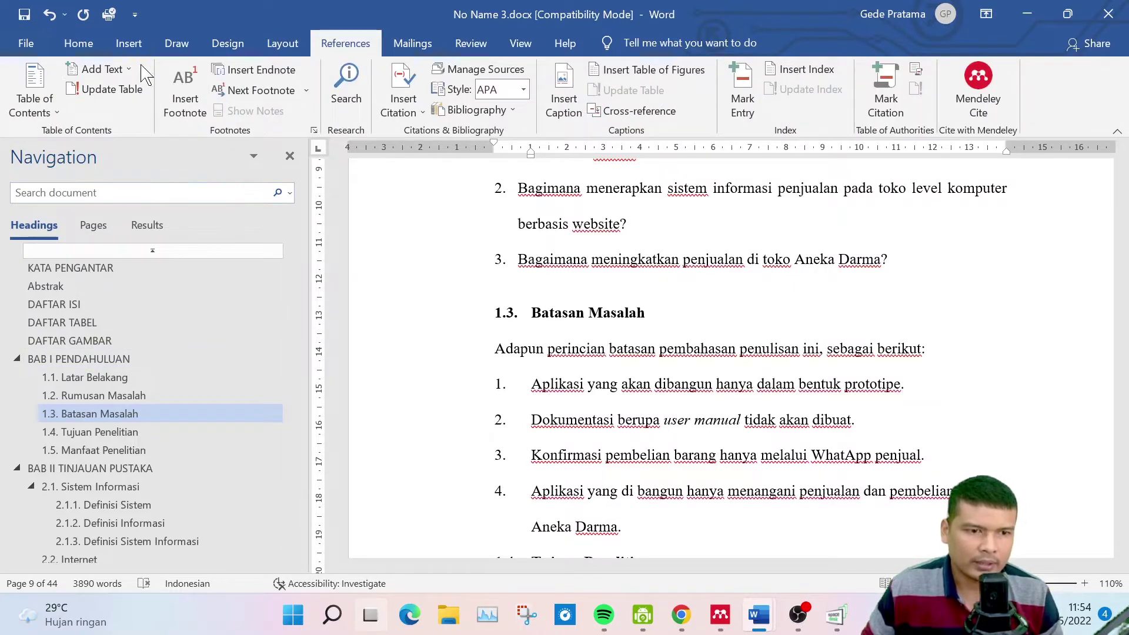
left_click(101, 69)
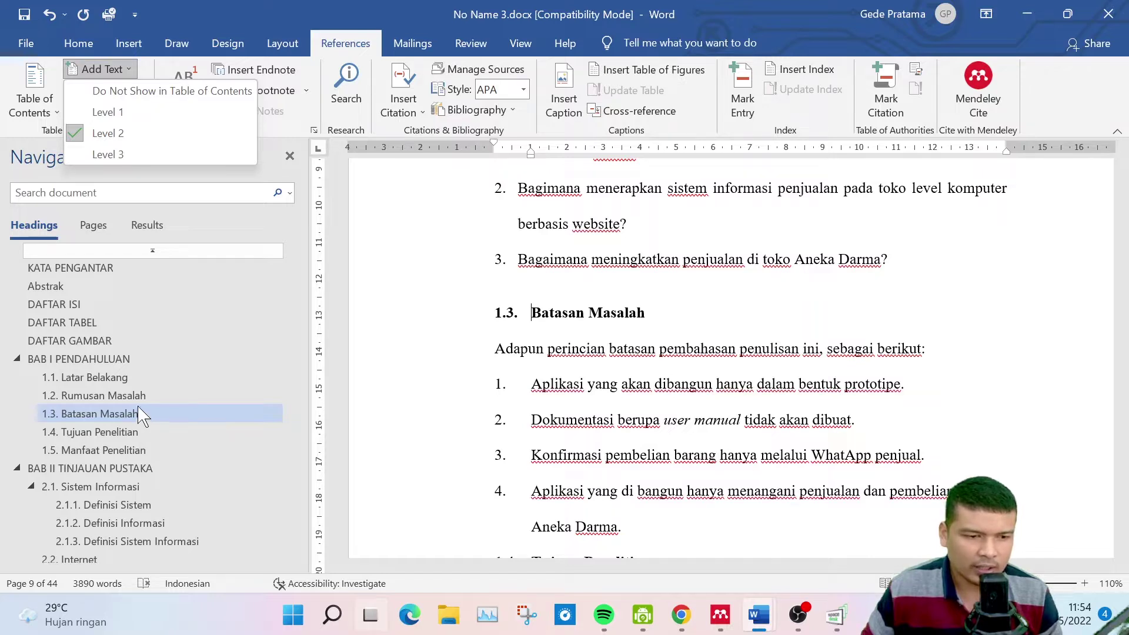
scroll(136, 411, "down", 1)
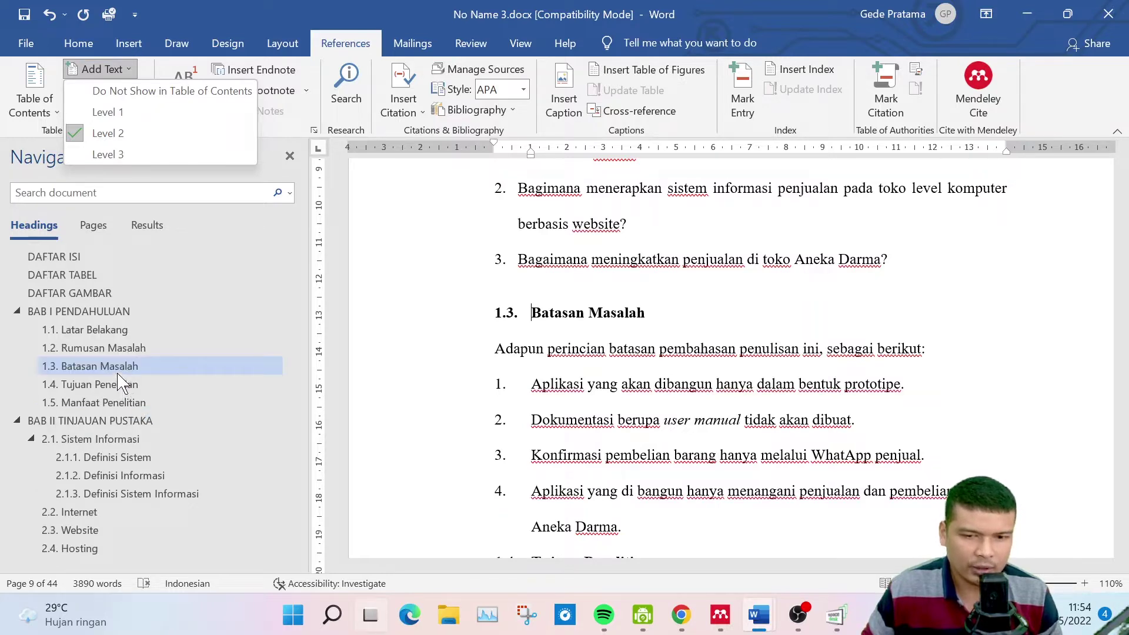
left_click(505, 353)
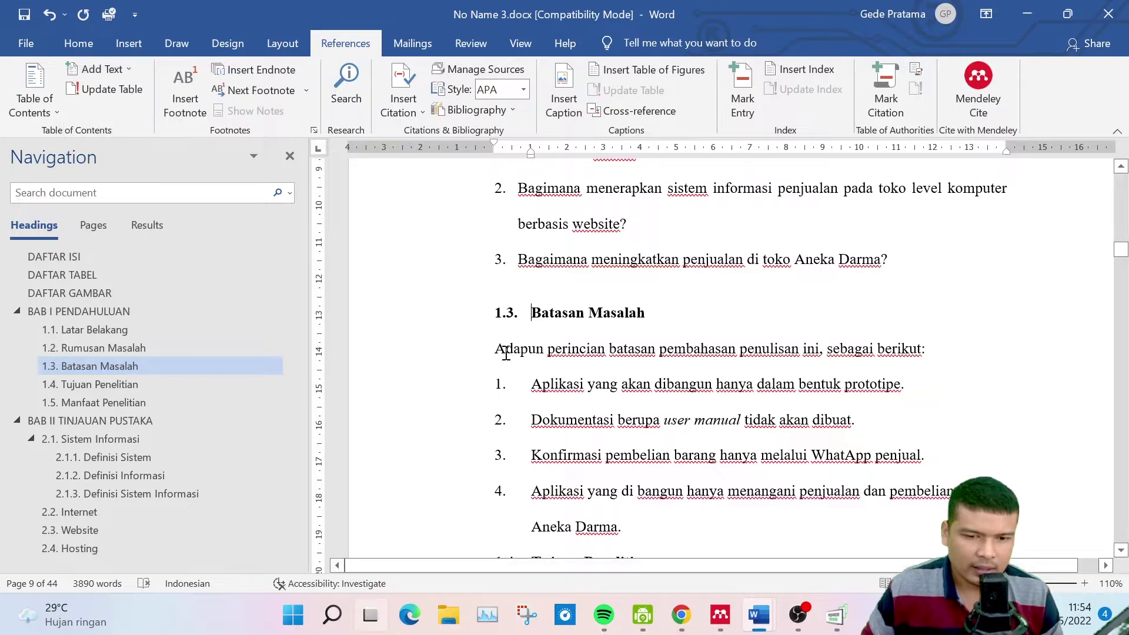
Add the body paragraph starting "Adapun perincian batasan" under 1.3 Batasan Masalah to the table of contents as Level 2
left_click(496, 349)
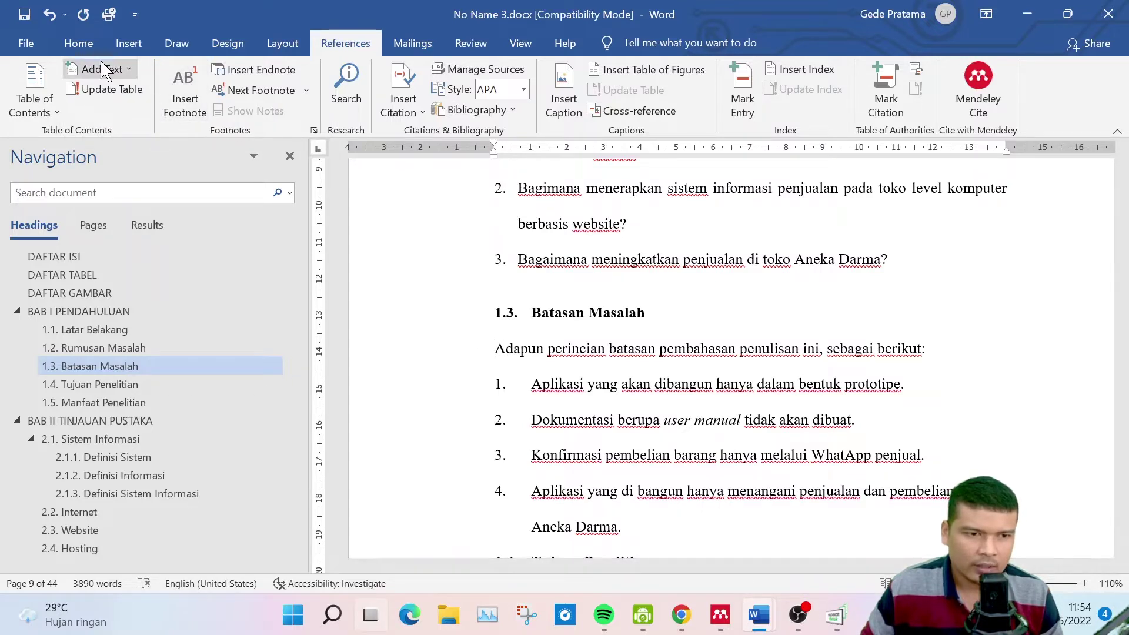
left_click(142, 76)
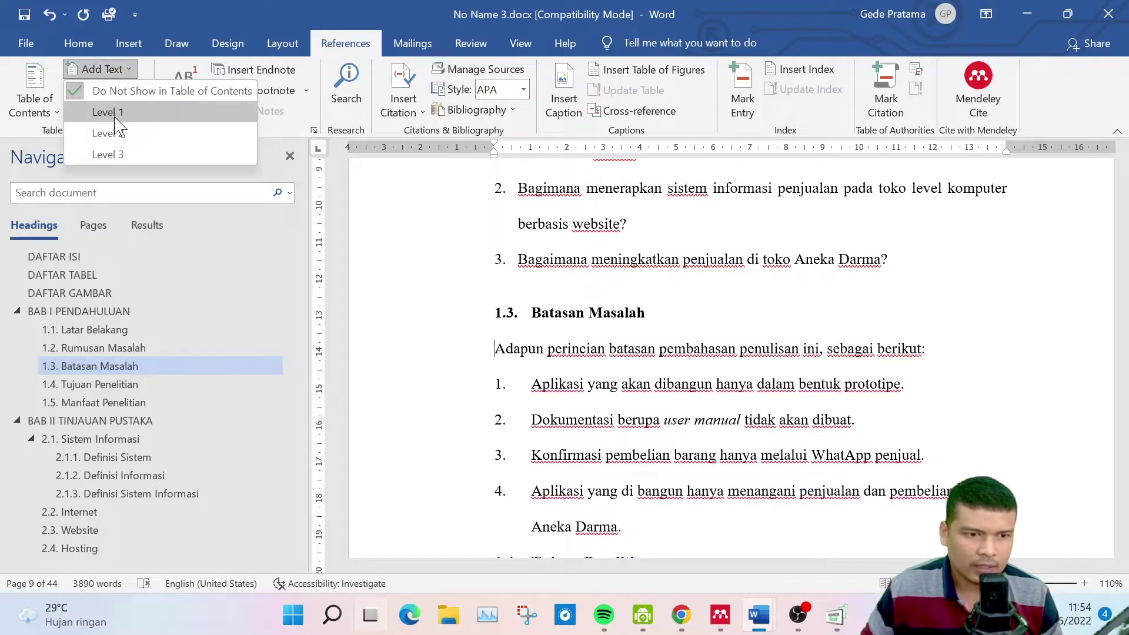
left_click(123, 132)
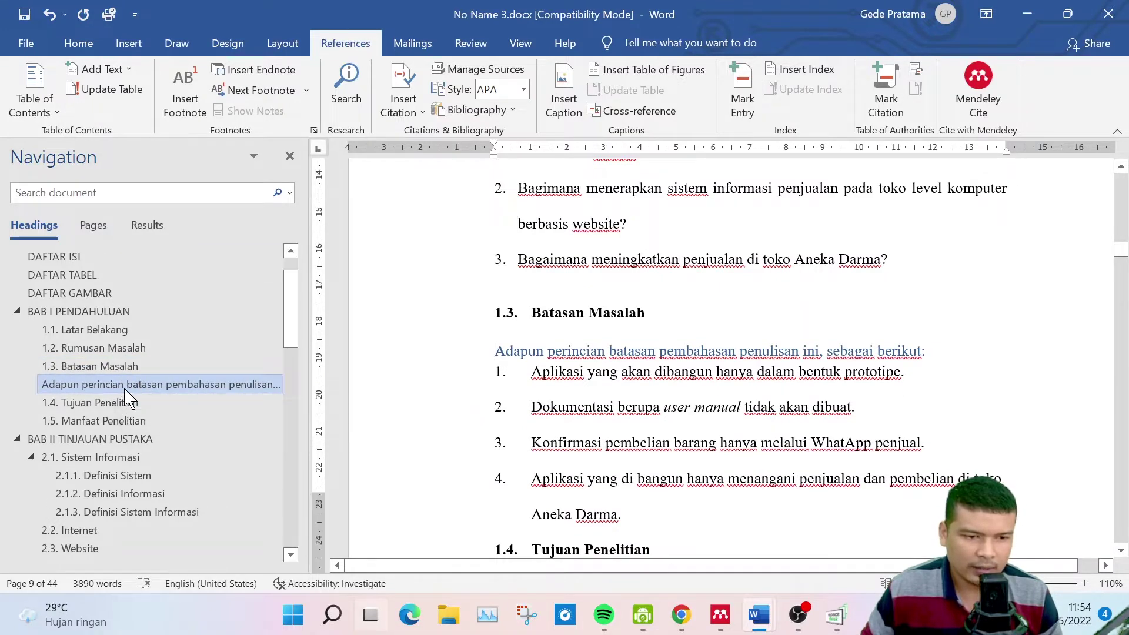
Set the "Adapun perincian batasan" paragraph to Do Not Show in Table of Contents
left_click(141, 386)
left_click(117, 69)
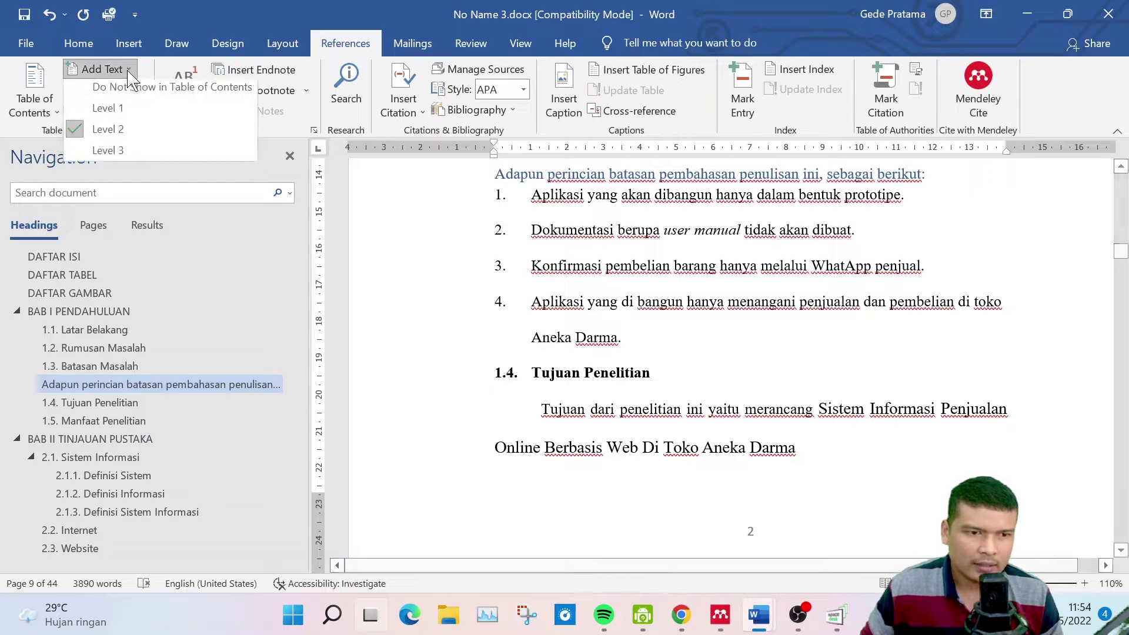
left_click(126, 90)
Review the heading outline from KATA PENGANTAR down to BAB IV, and go back up to the pages before 1.3 Batasan Masalah
scroll(156, 253, "up", 1)
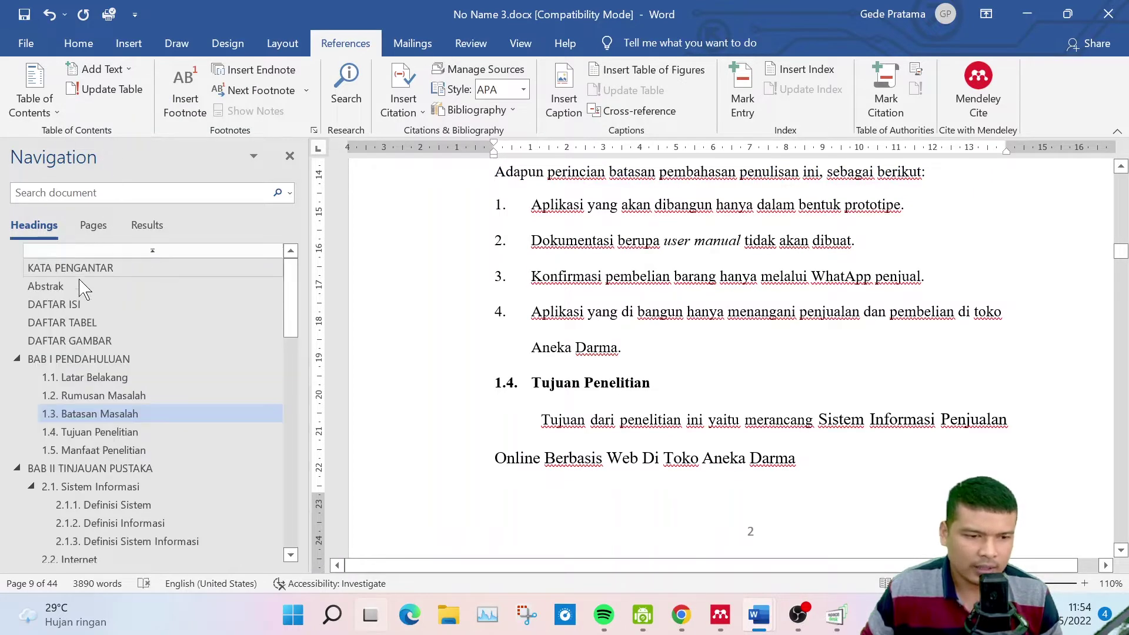
scroll(82, 347, "down", 3)
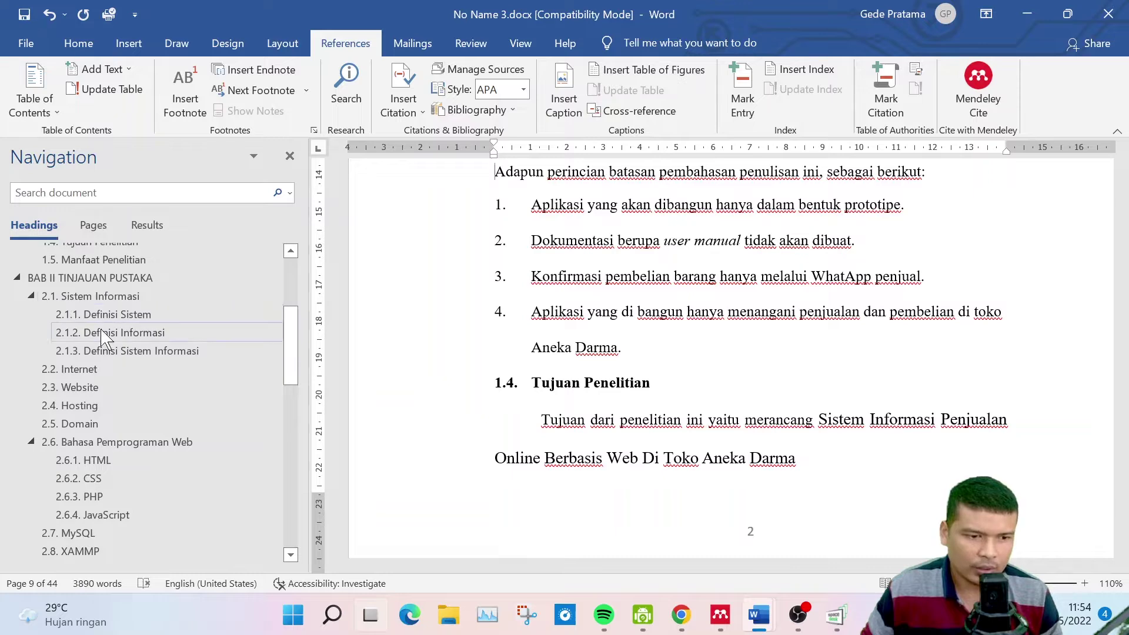
scroll(88, 482, "down", 5)
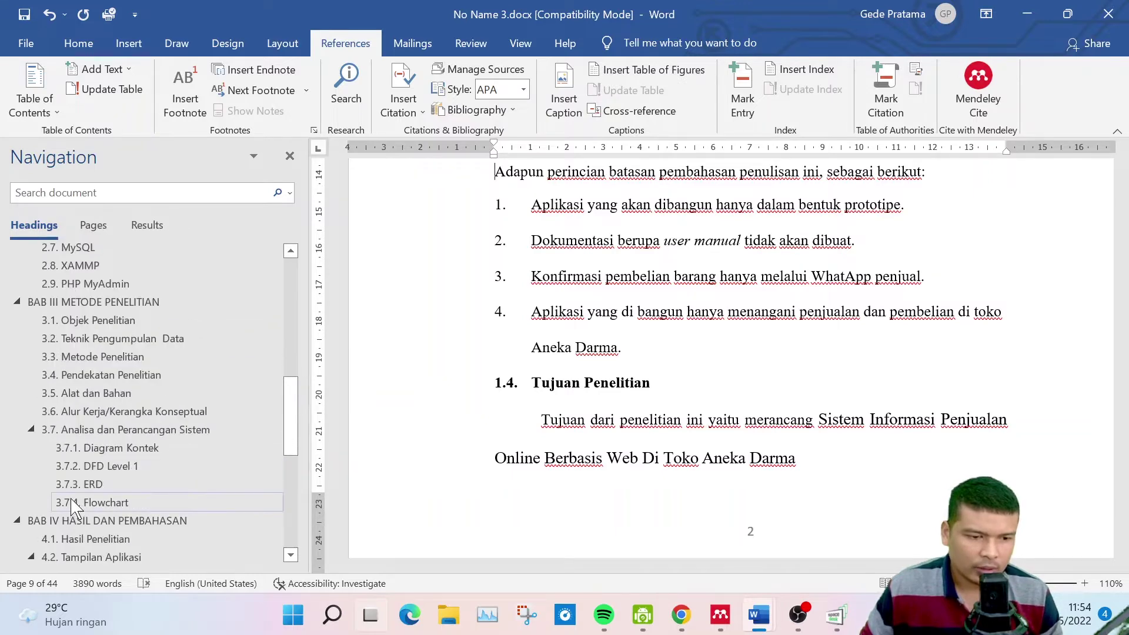
scroll(84, 500, "up", 4)
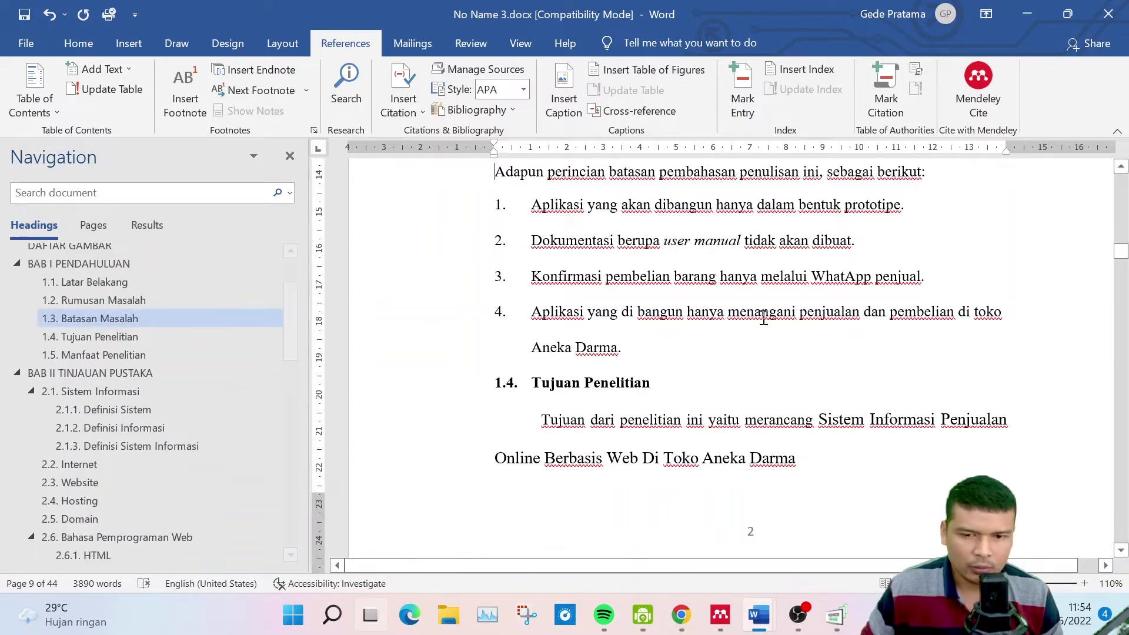
scroll(709, 327, "up", 6)
scroll(708, 326, "up", 3)
scroll(148, 321, "up", 3)
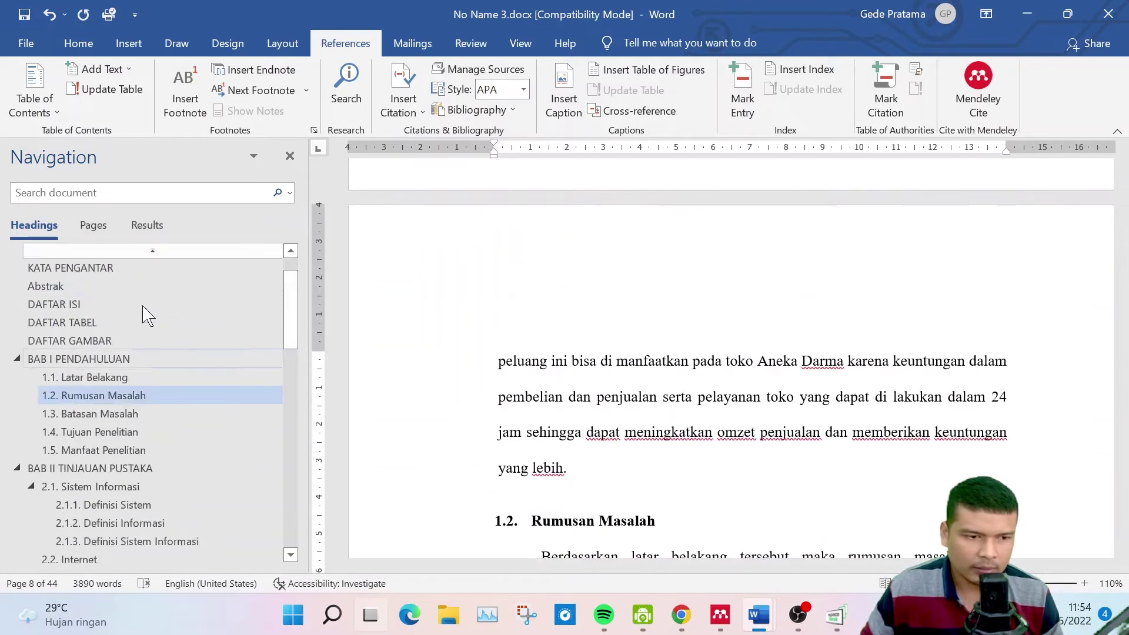
Go to the DAFTAR ISI, BAB I, BAB II and 2.1.1 Definisi Sistem headings in turn through the heading outline
left_click(139, 308)
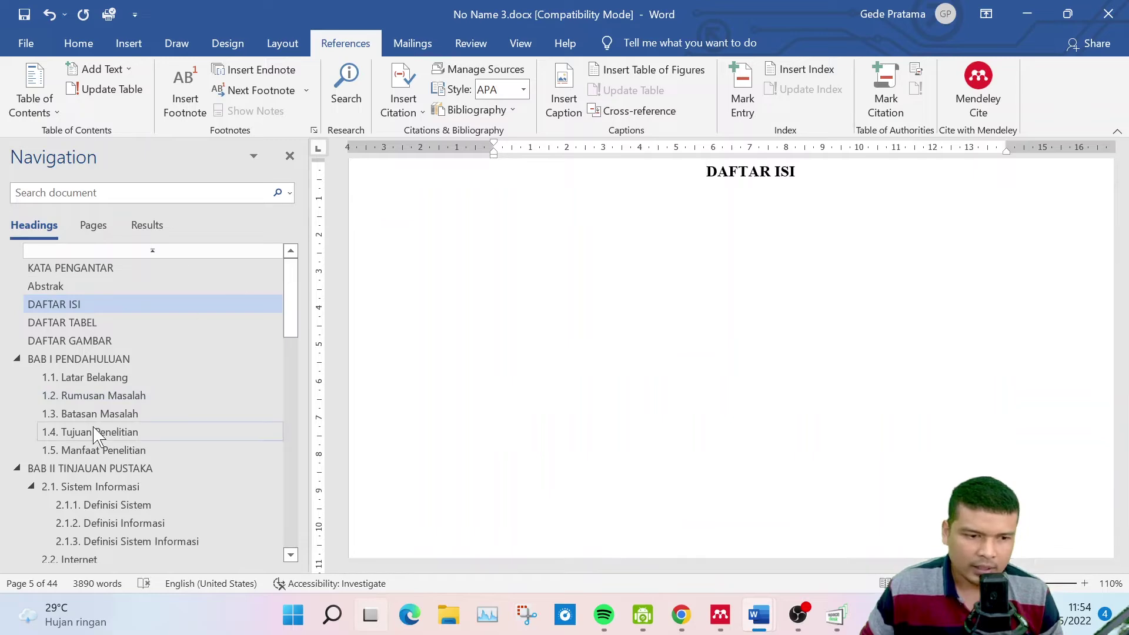
left_click(80, 366)
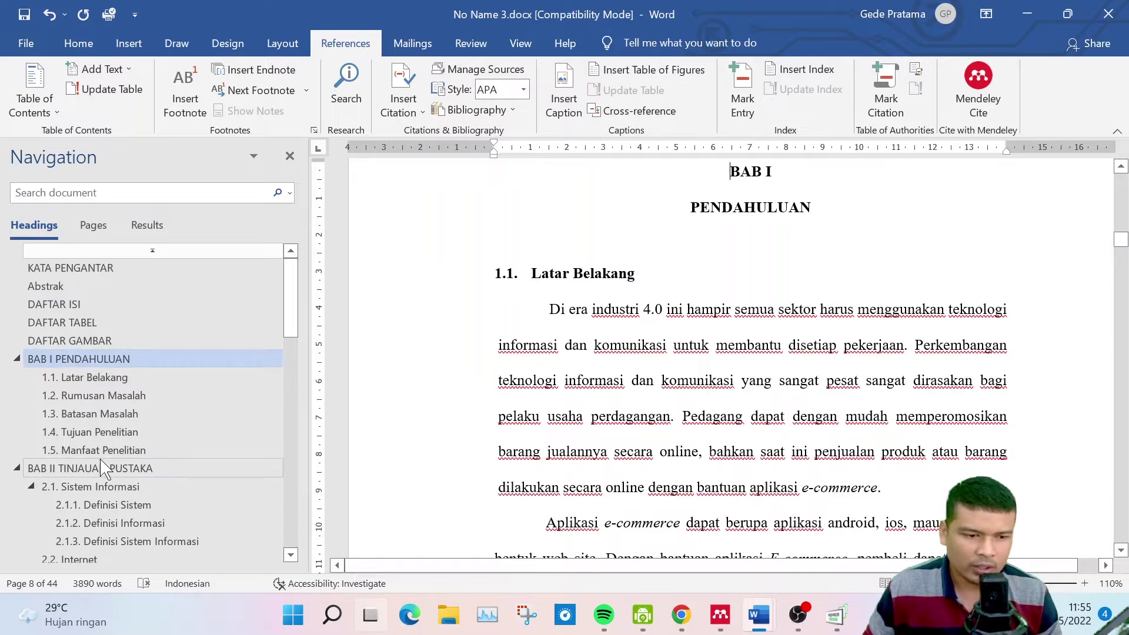
left_click(101, 470)
scroll(101, 471, "down", 1)
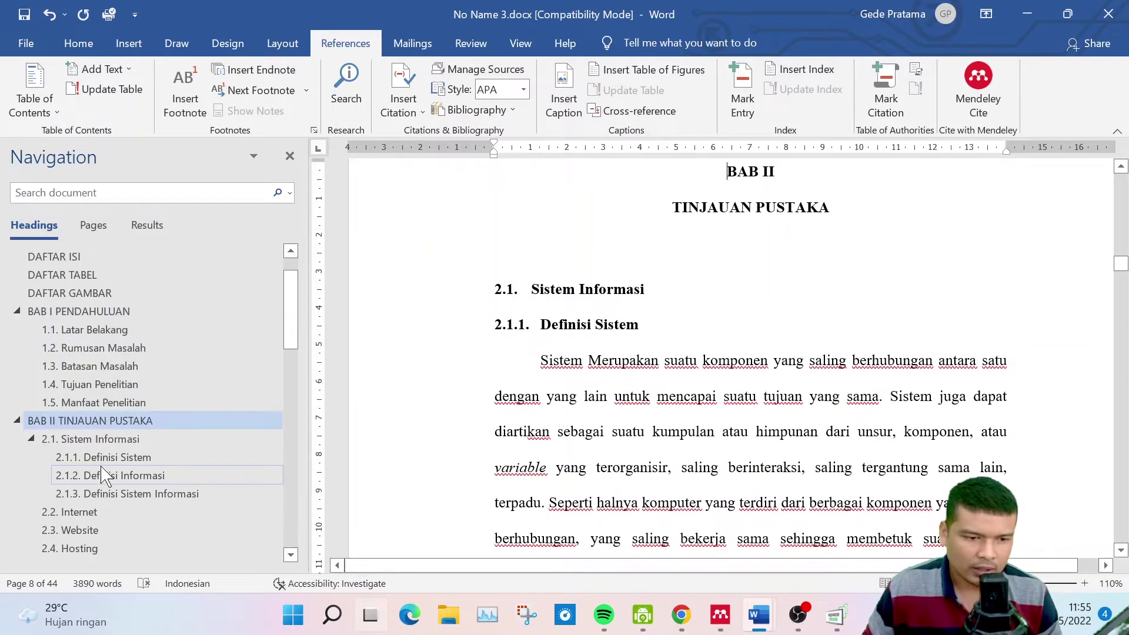
left_click(110, 465)
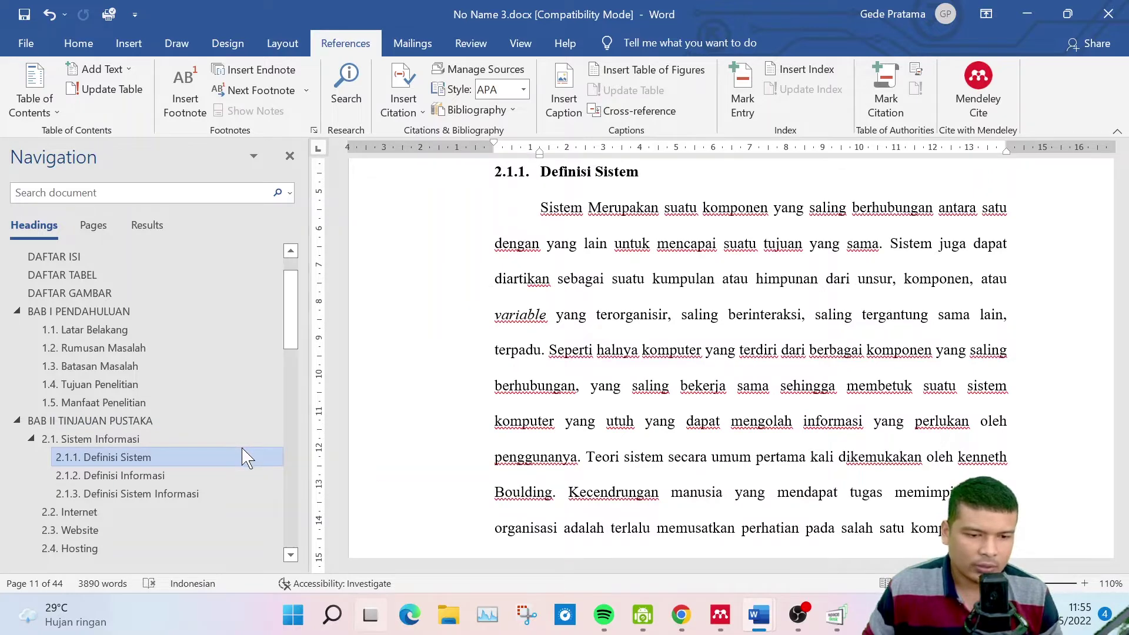
Read through chapter II from 2.1.1 Definisi Sistem to 2.4 Hosting, comparing its subheadings with the heading outline
scroll(629, 333, "down", 20)
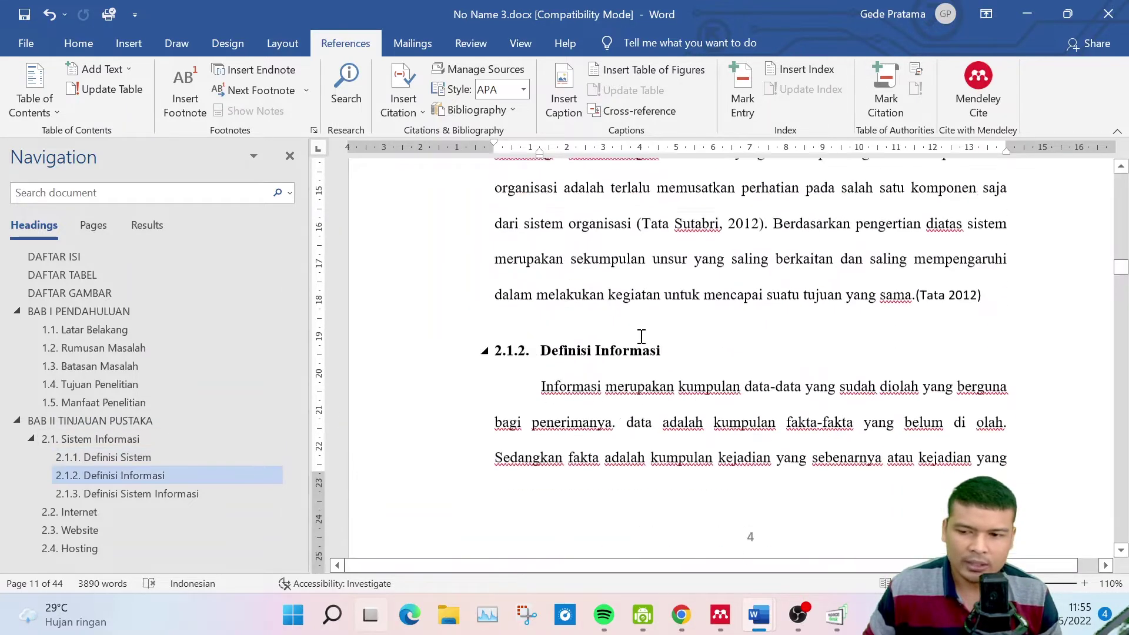
scroll(628, 347, "down", 1)
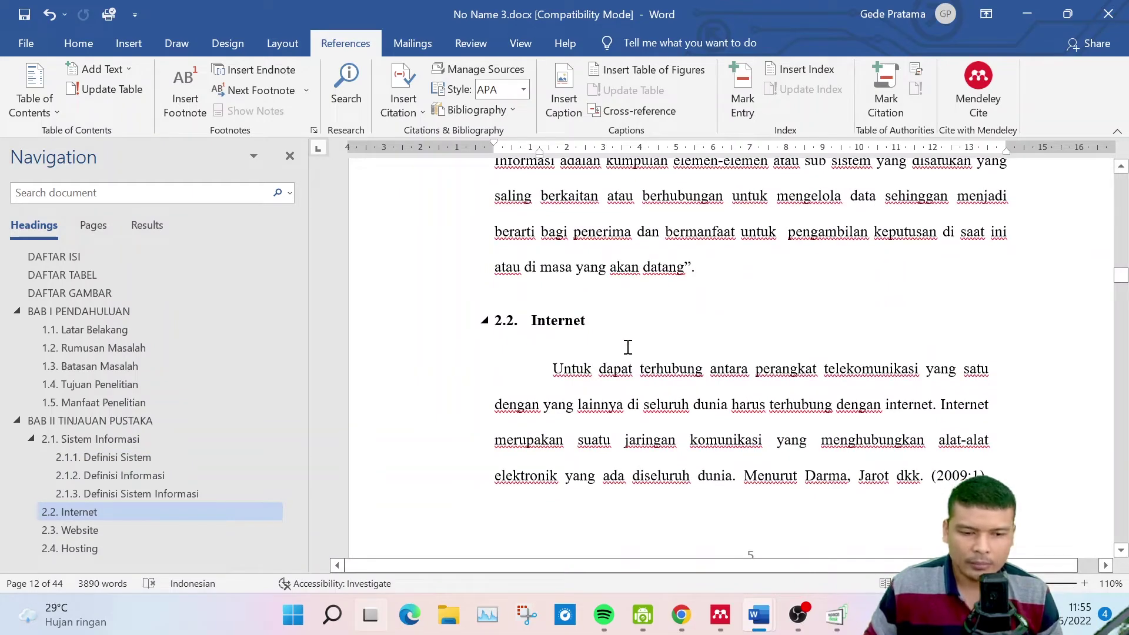
scroll(686, 332, "down", 18)
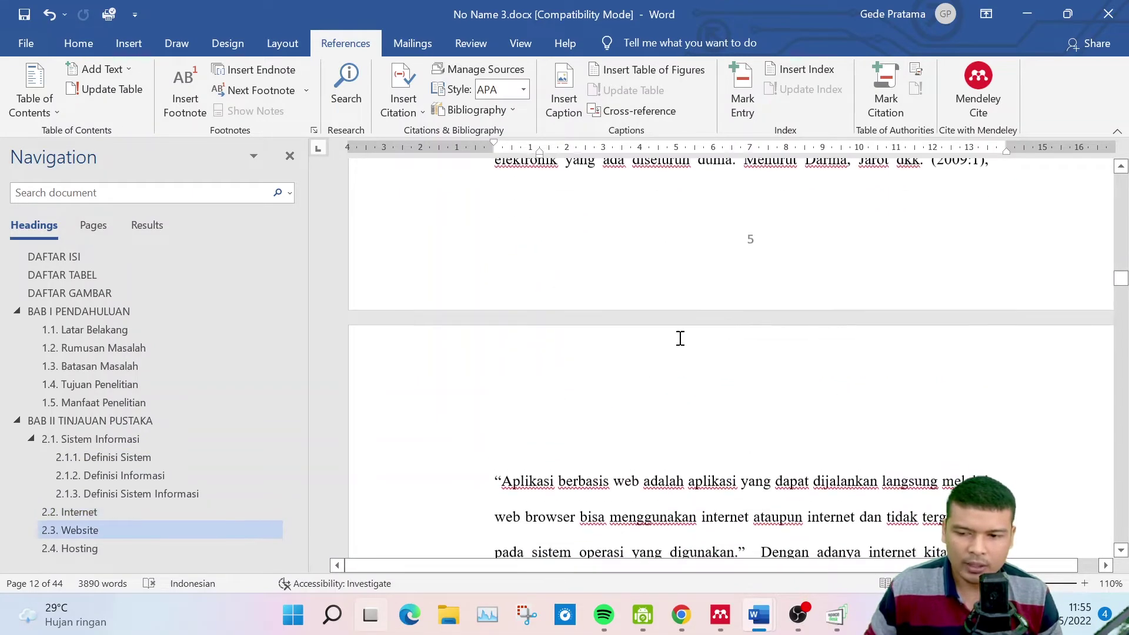
scroll(666, 345, "down", 15)
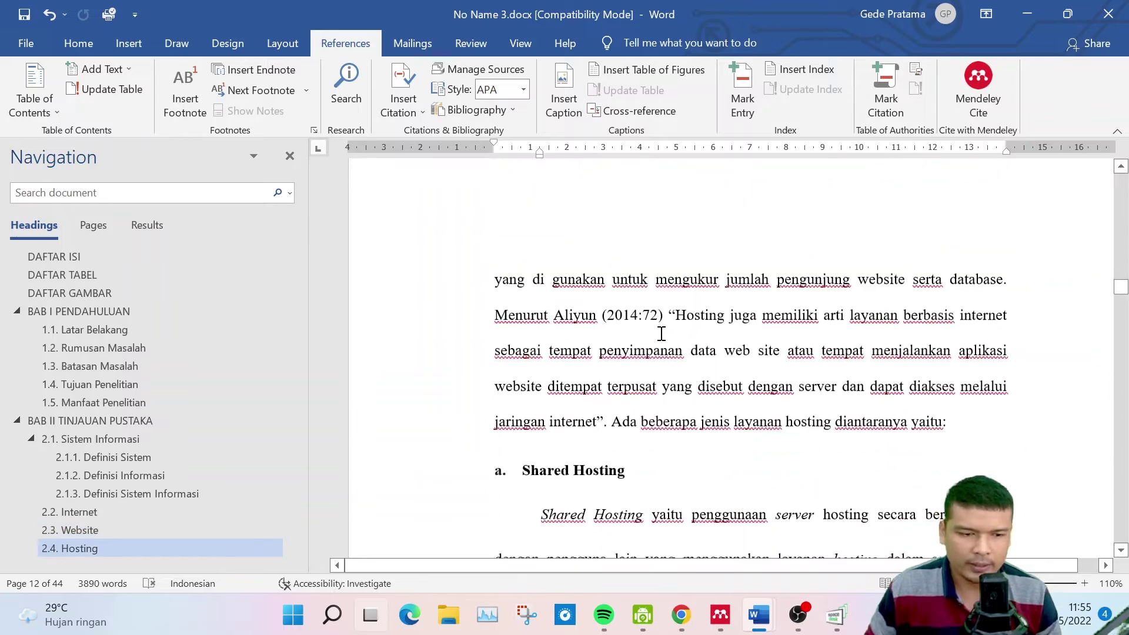
scroll(121, 497, "down", 4)
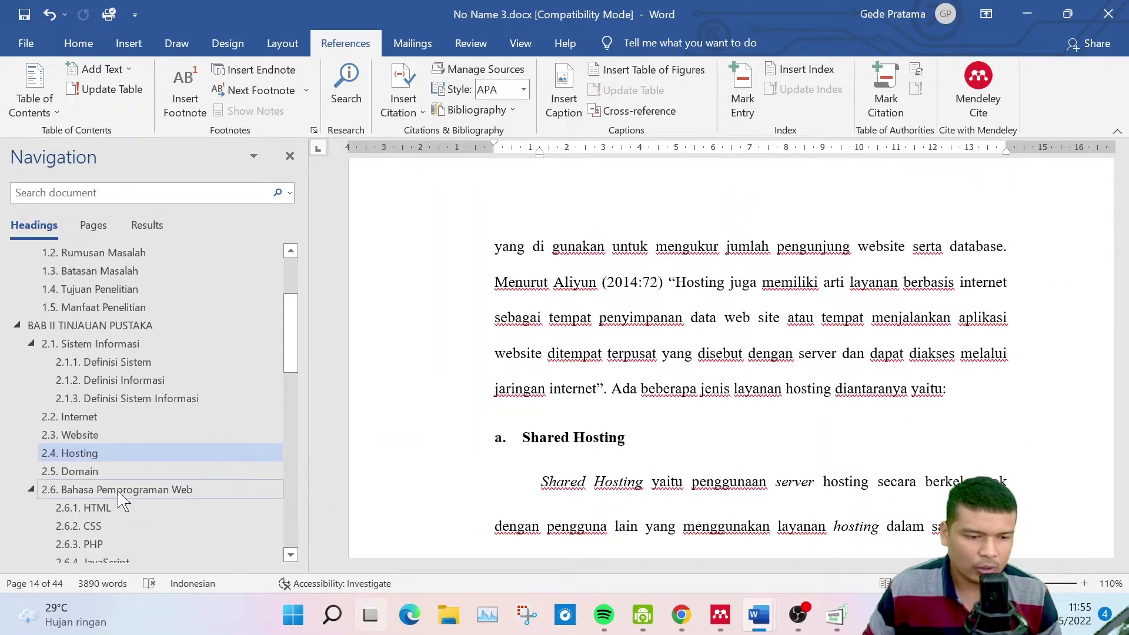
Go to the BAB III METODE PENELITIAN title and check its table-of-contents level
left_click(121, 494)
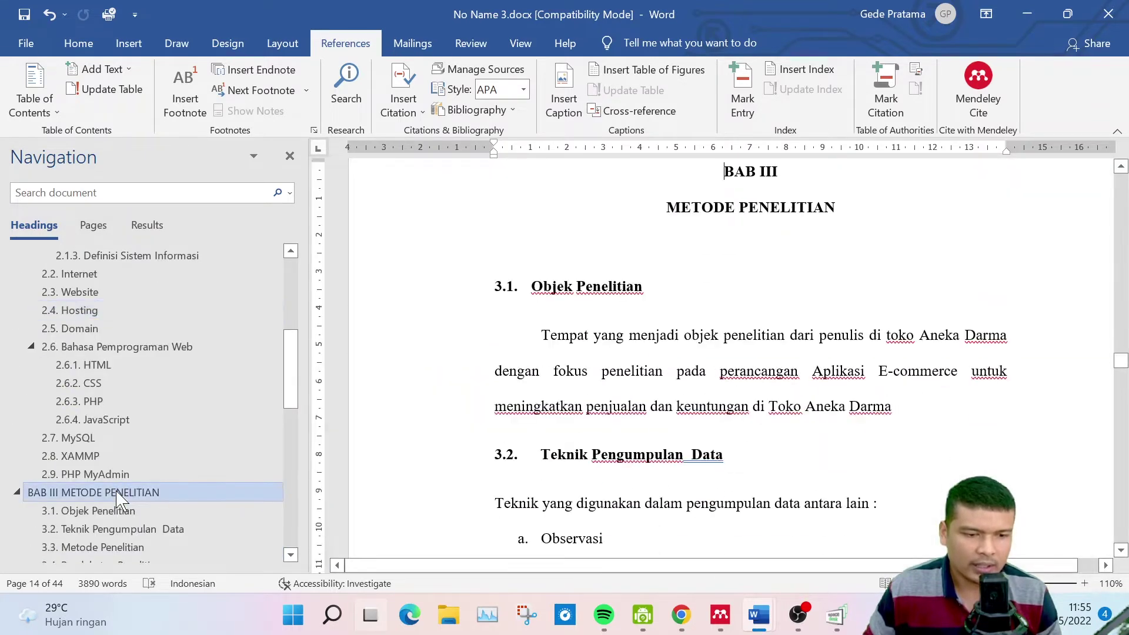
left_click(103, 69)
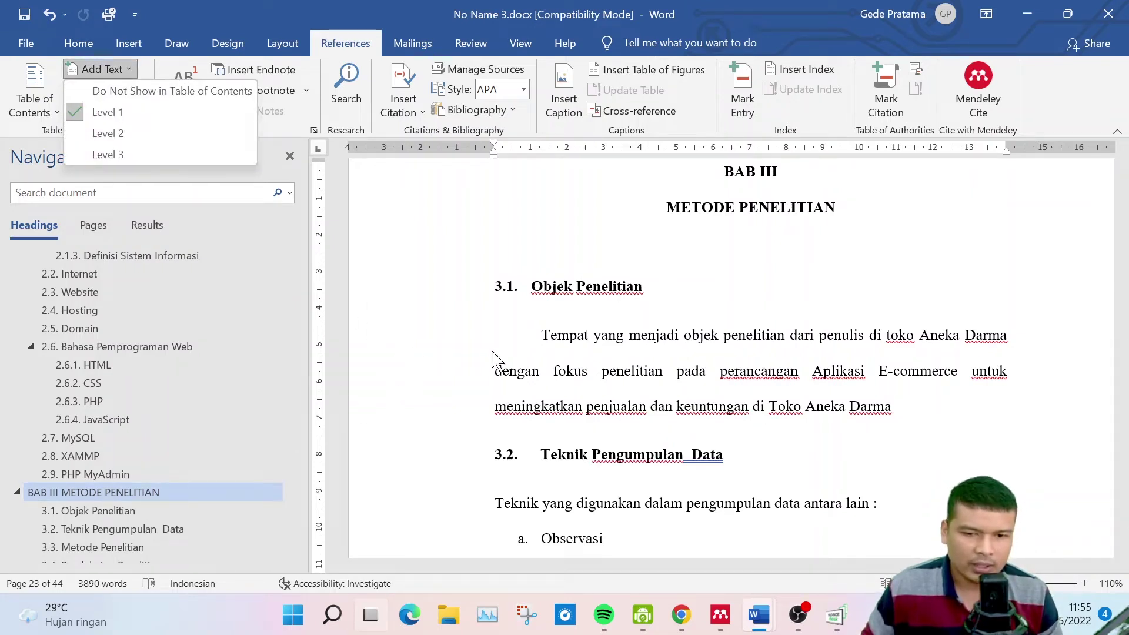
left_click(555, 297)
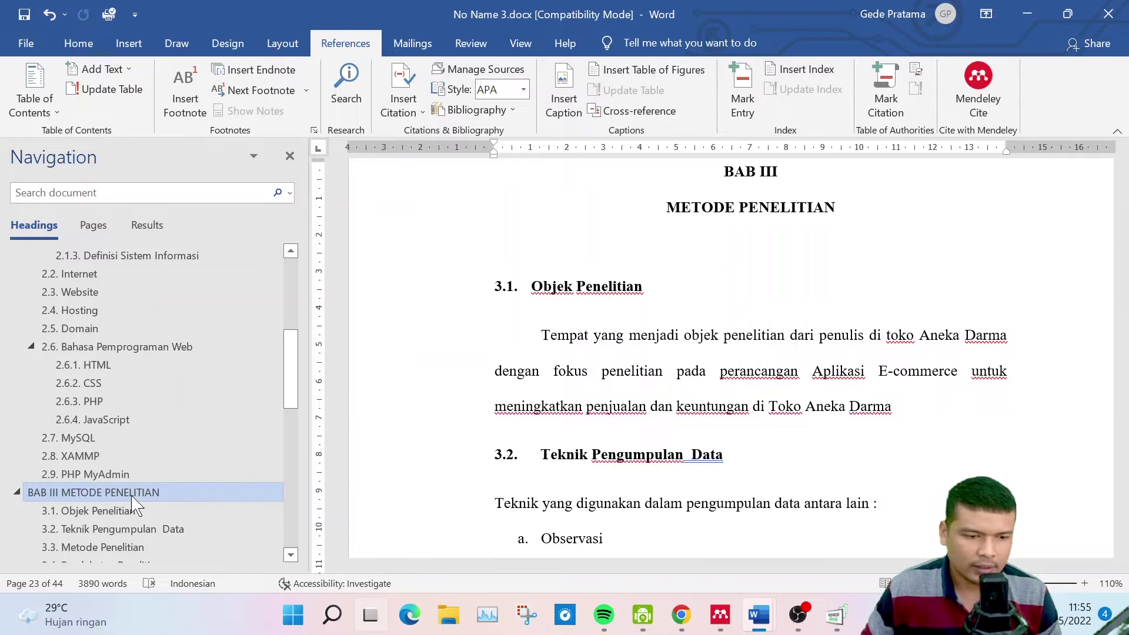
Go to BAB IV HASIL DAN PEMBAHASAN and examine the outline's remaining headings down to BAB V PENUTUP, returning to its start
scroll(125, 497, "down", 1)
scroll(120, 491, "up", 1)
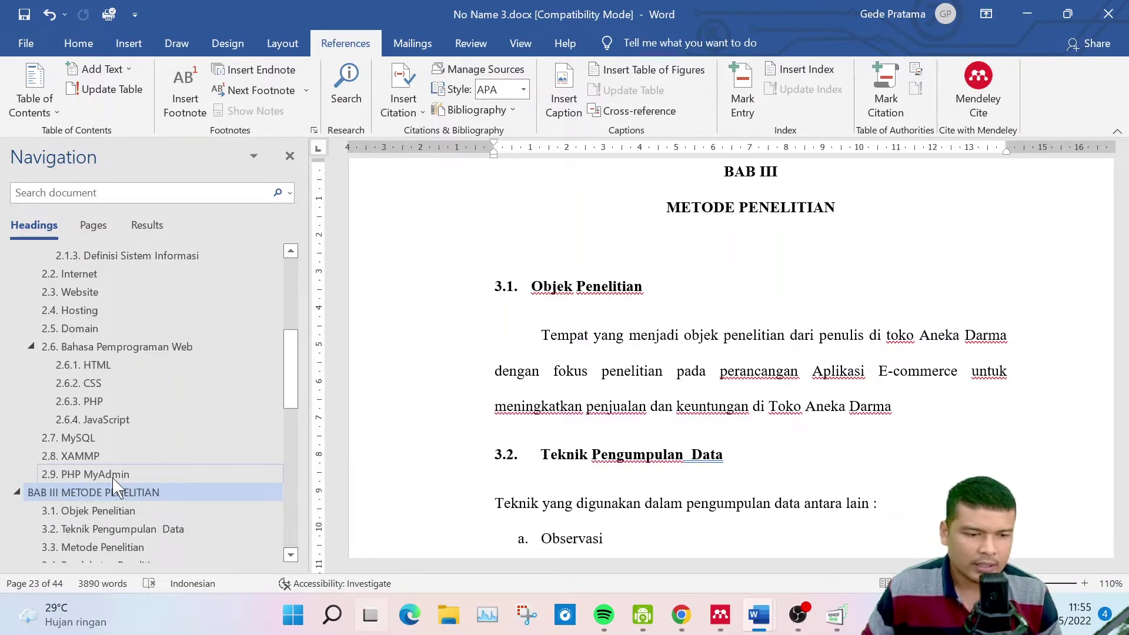
scroll(116, 487, "down", 6)
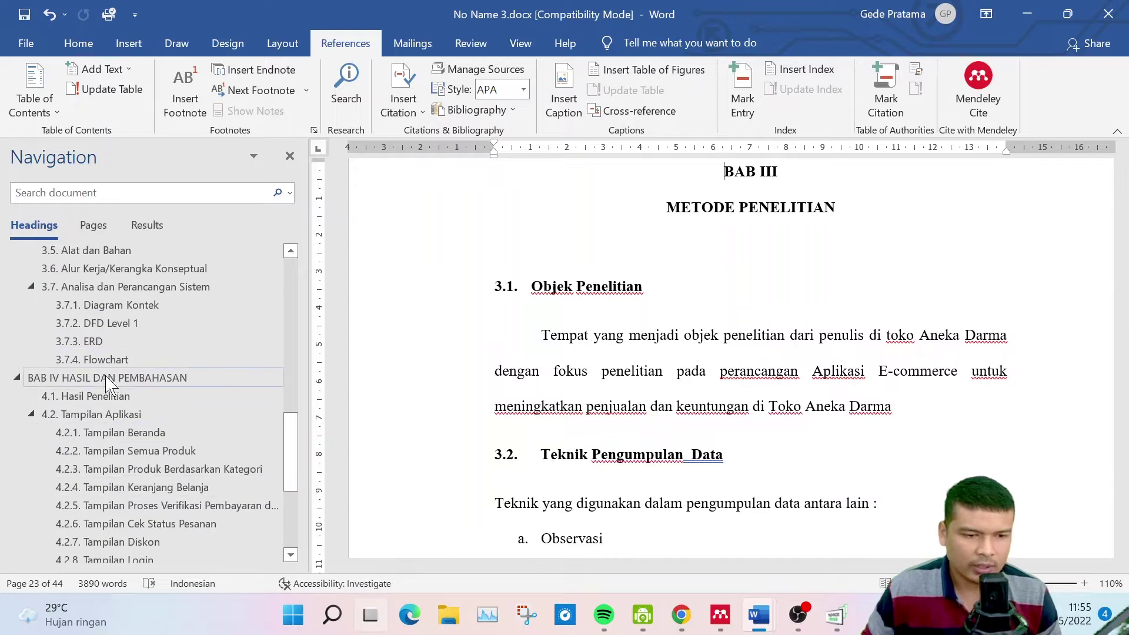
left_click(110, 381)
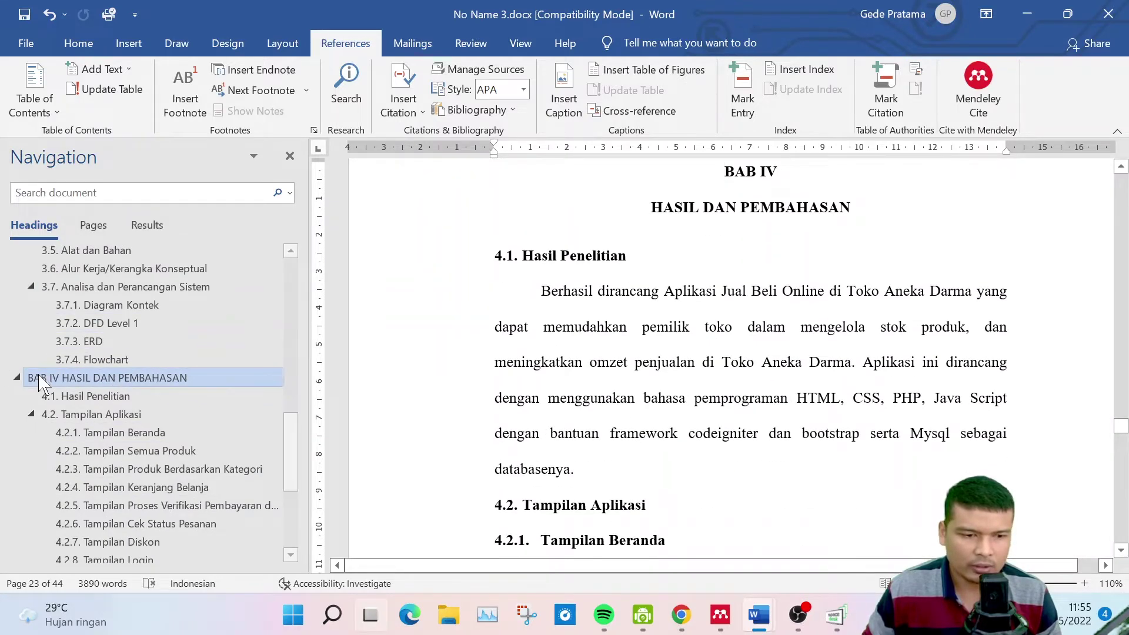
scroll(234, 335, "down", 4)
scroll(496, 312, "up", 3)
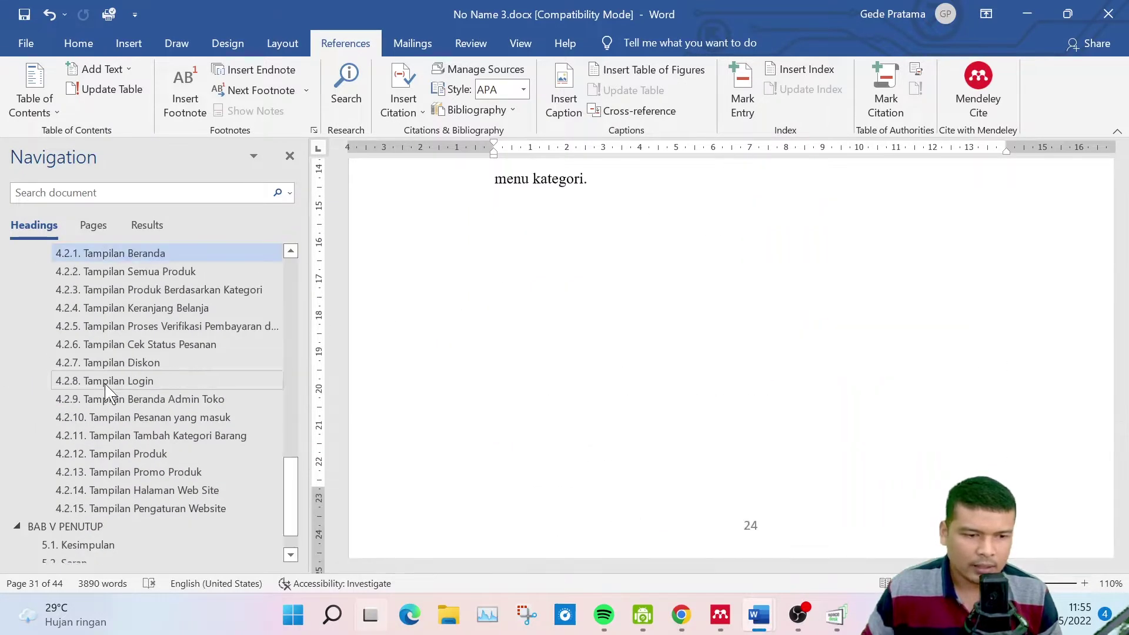
scroll(114, 421, "up", 10)
scroll(115, 421, "up", 5)
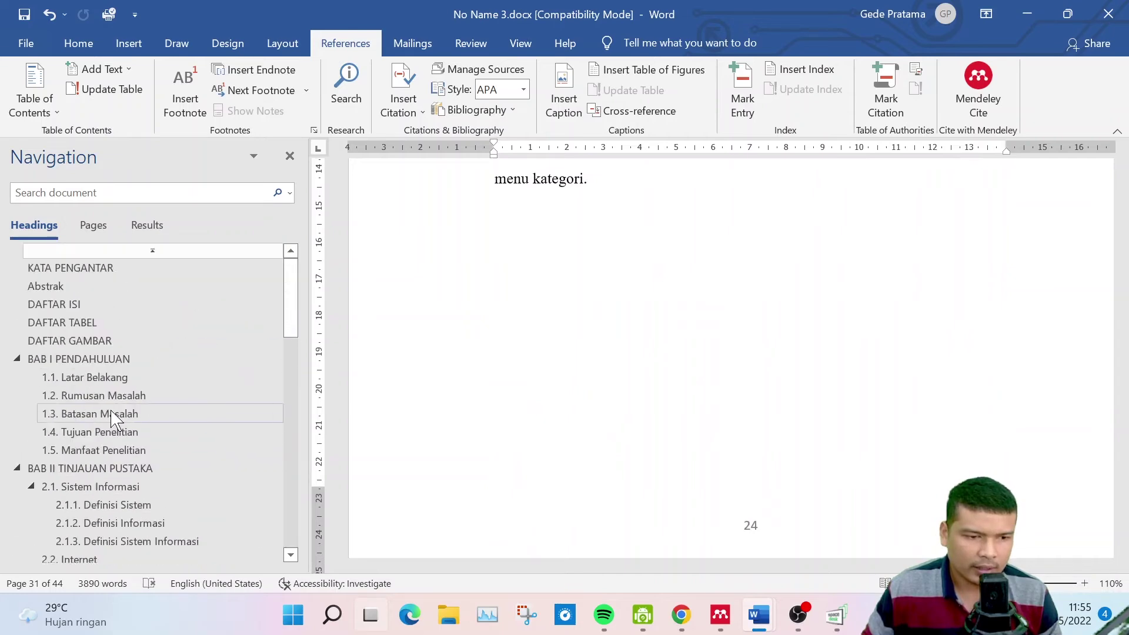
Insert the Automatic Table 1 table of contents on the blank line below the DAFTAR ISI title
left_click(54, 304)
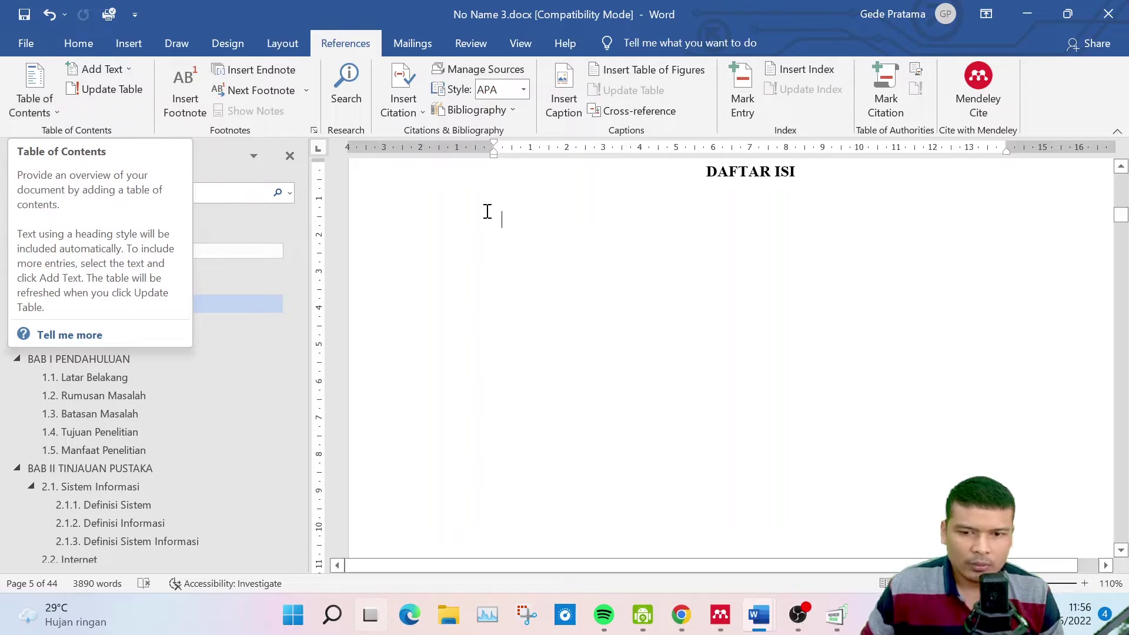
left_click(56, 115)
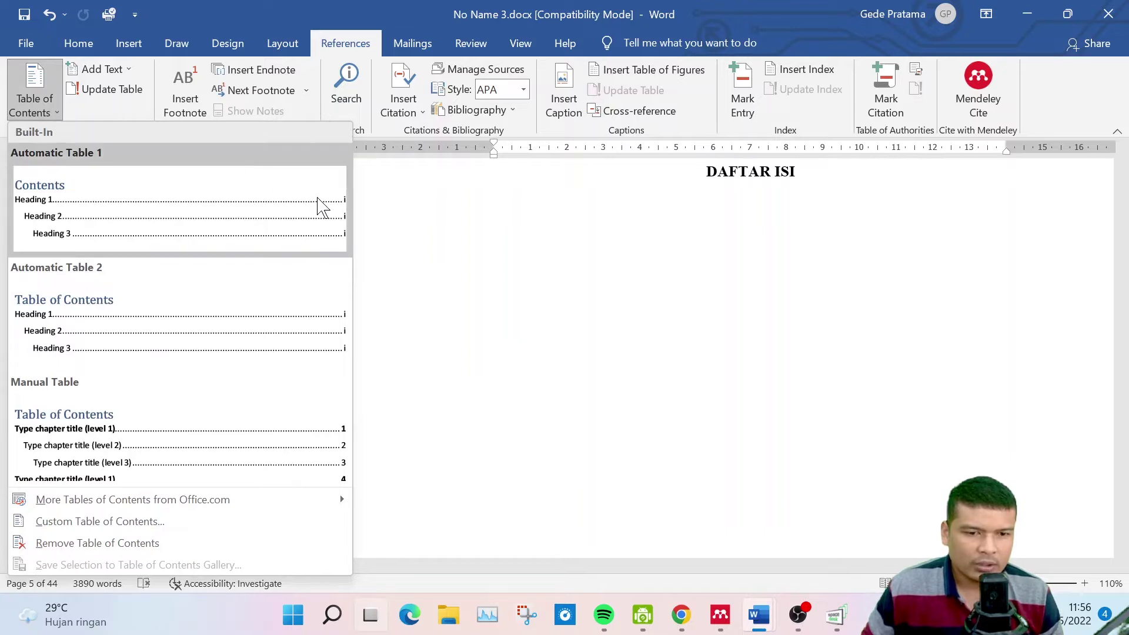
left_click(131, 71)
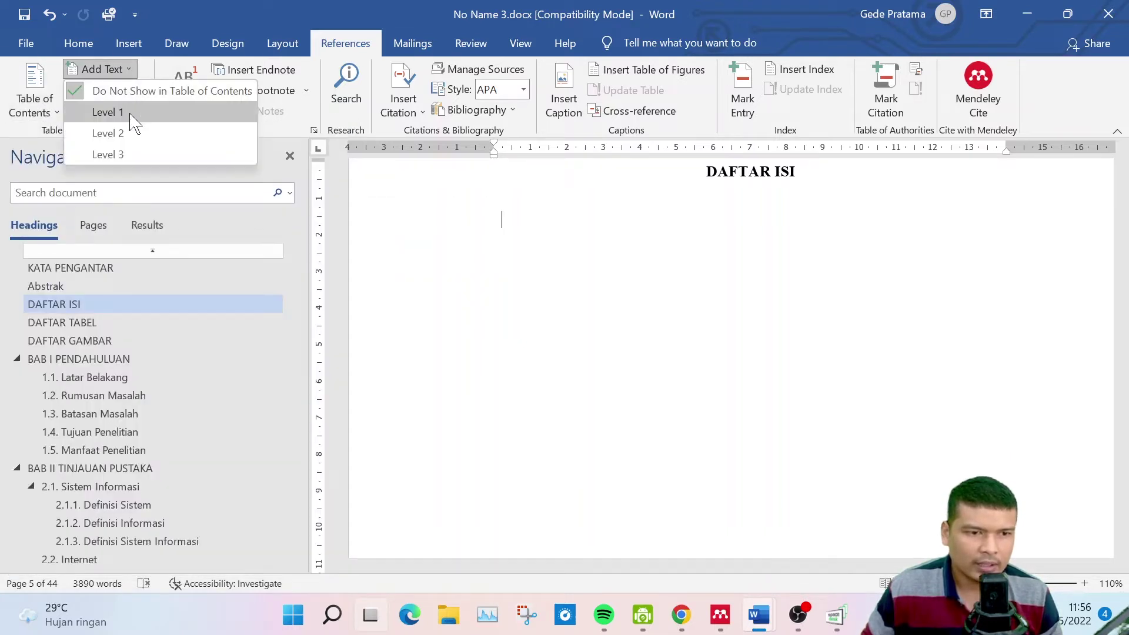
left_click(57, 113)
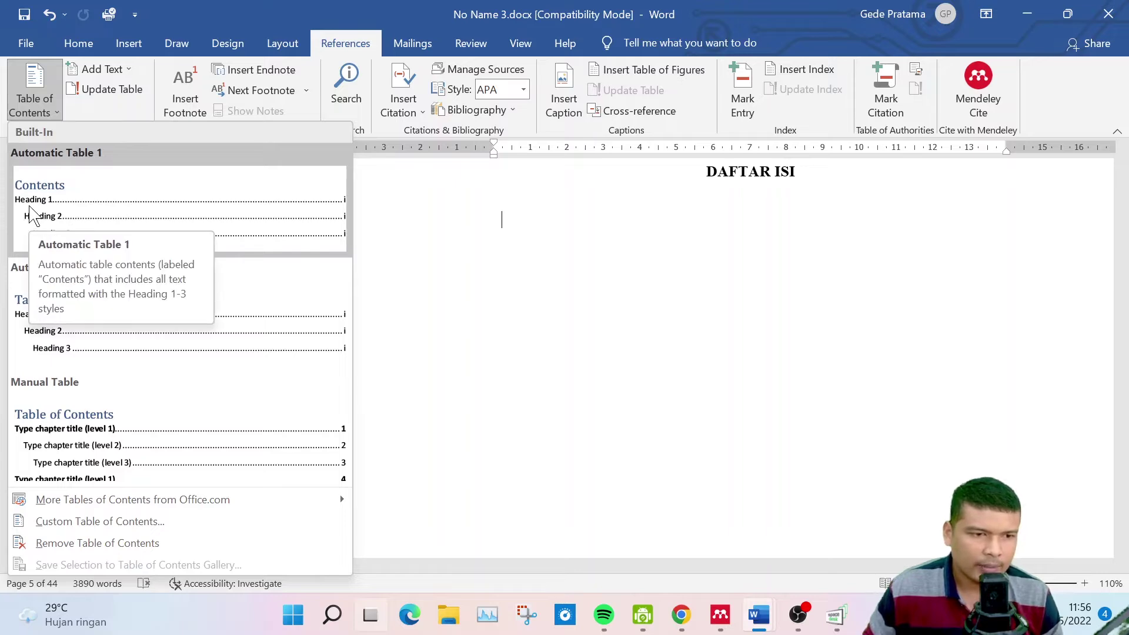
left_click(198, 205)
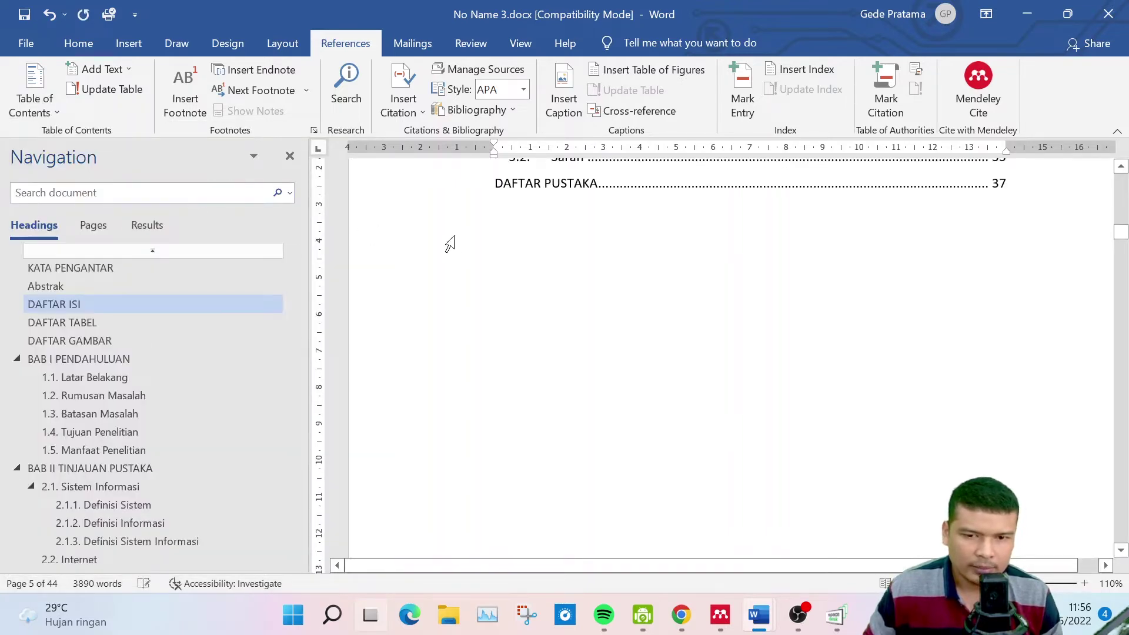
Clear the Contents heading text from the inserted table, keeping the KATA PENGANTAR entry on its own line
scroll(449, 244, "up", 8)
scroll(594, 253, "up", 15)
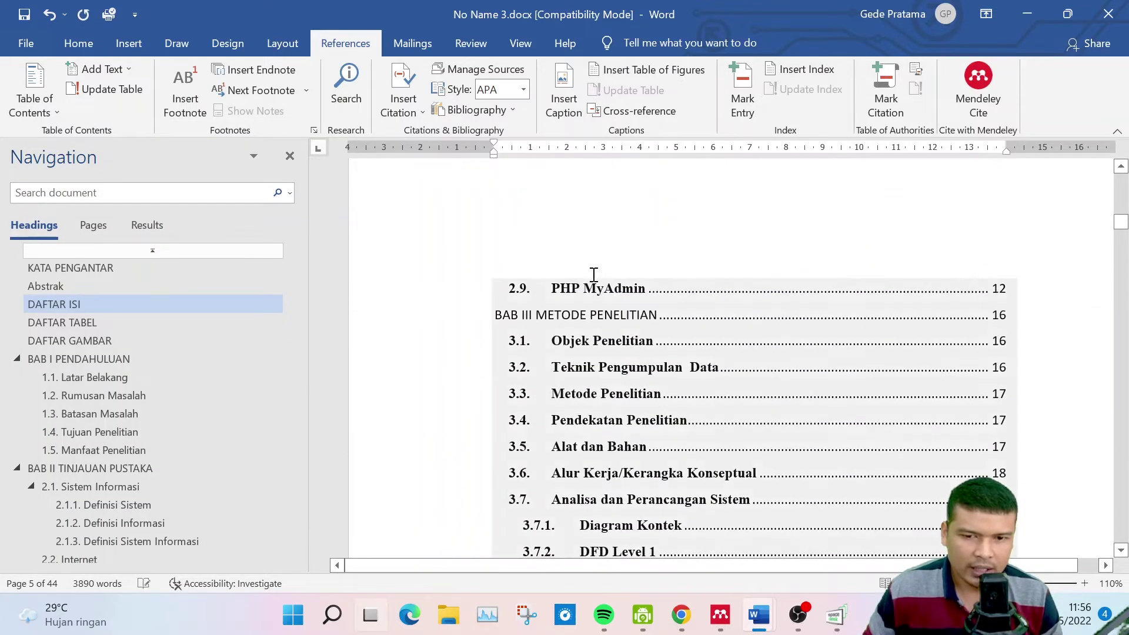
scroll(591, 275, "up", 6)
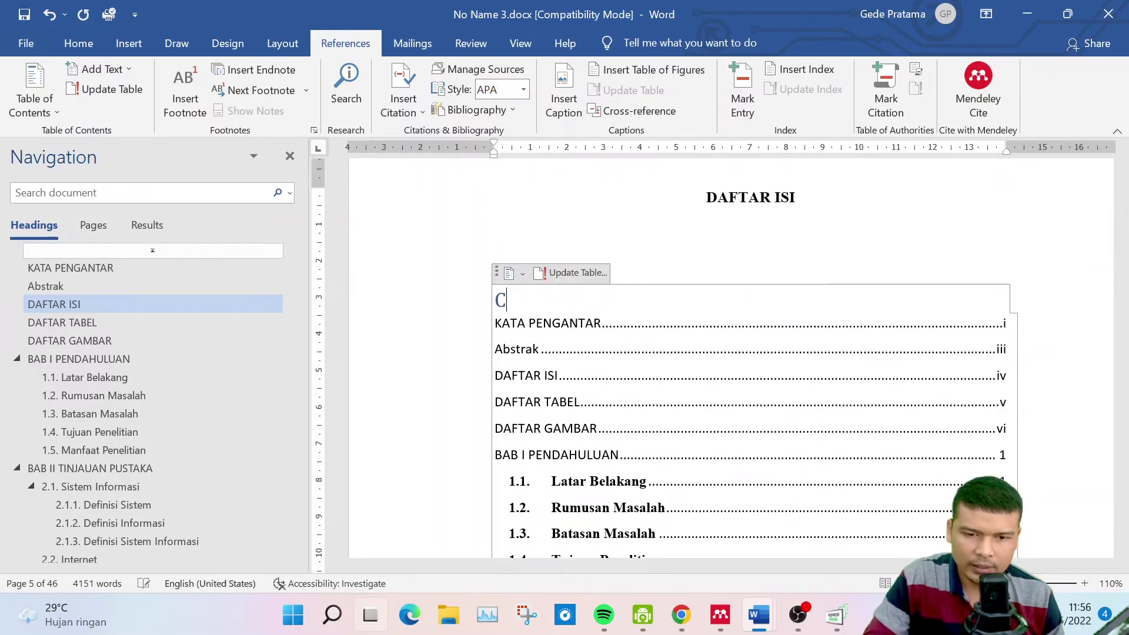
key("Delete")
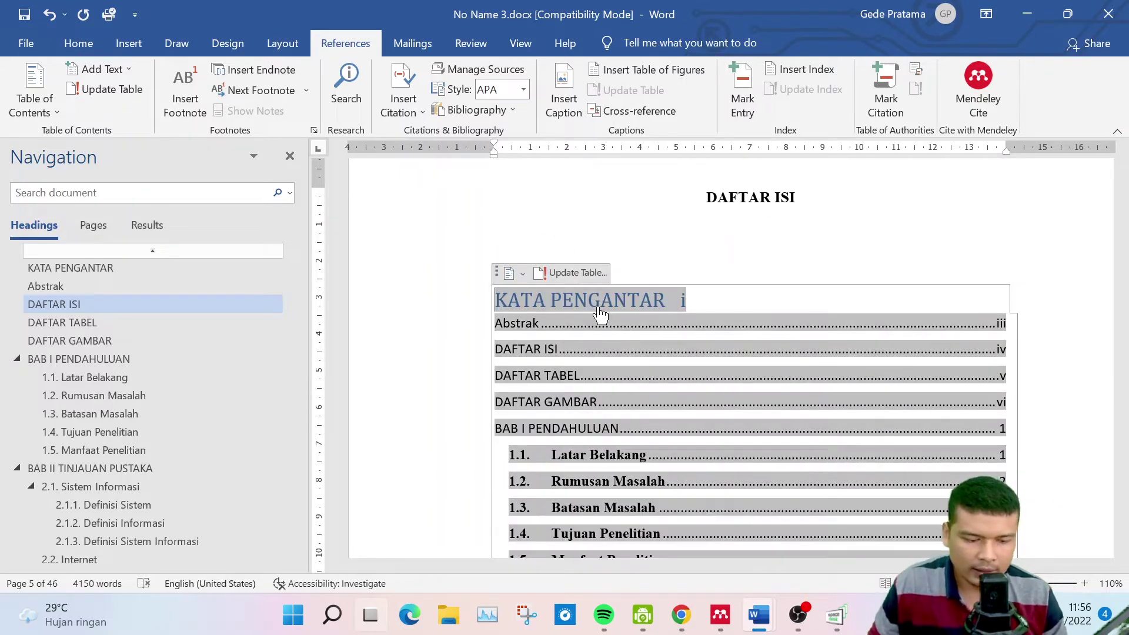
key("ctrl+z")
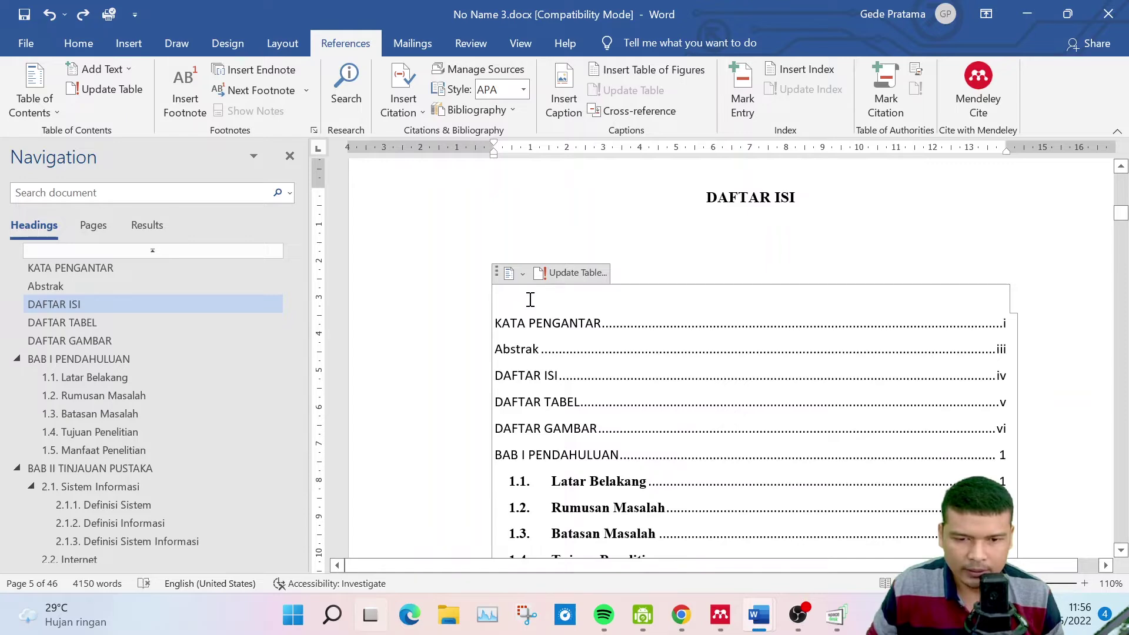
Format all table of contents entries from KATA PENGANTAR to DAFTAR PUSTAKA in non-bold Times New Roman, size 12
left_click_drag(496, 323, 743, 587)
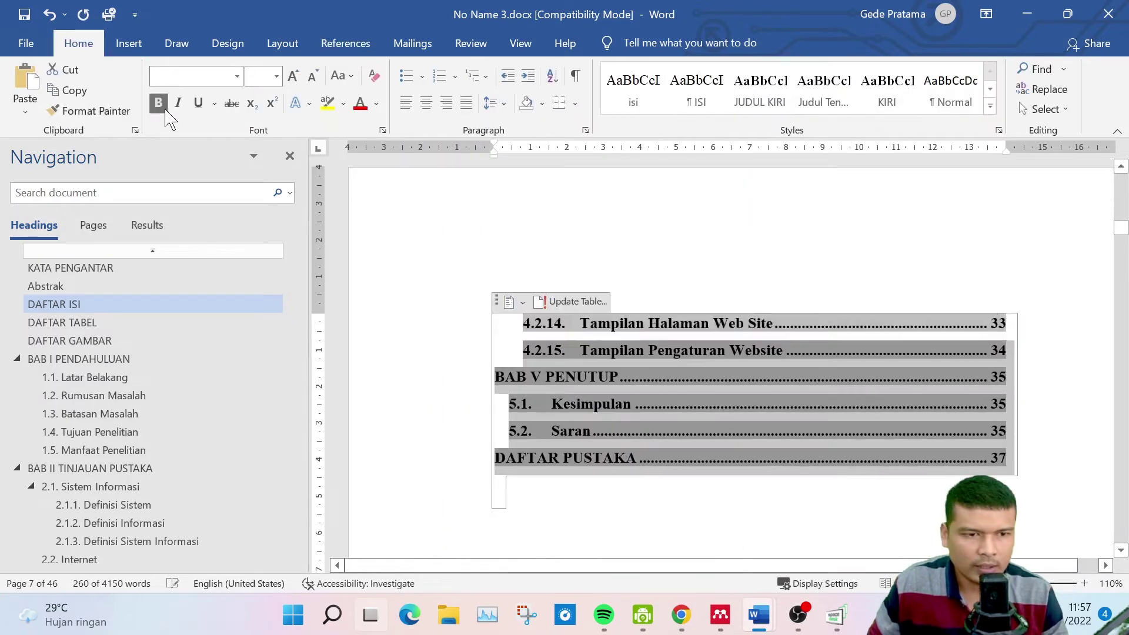
left_click(159, 104)
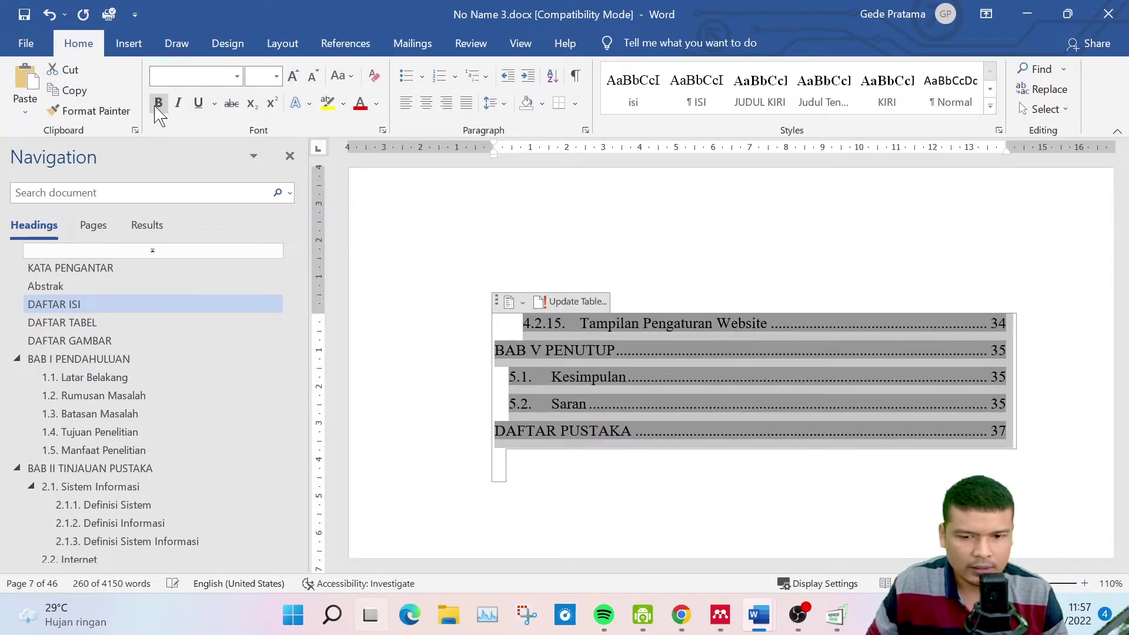
scroll(612, 325, "up", 10)
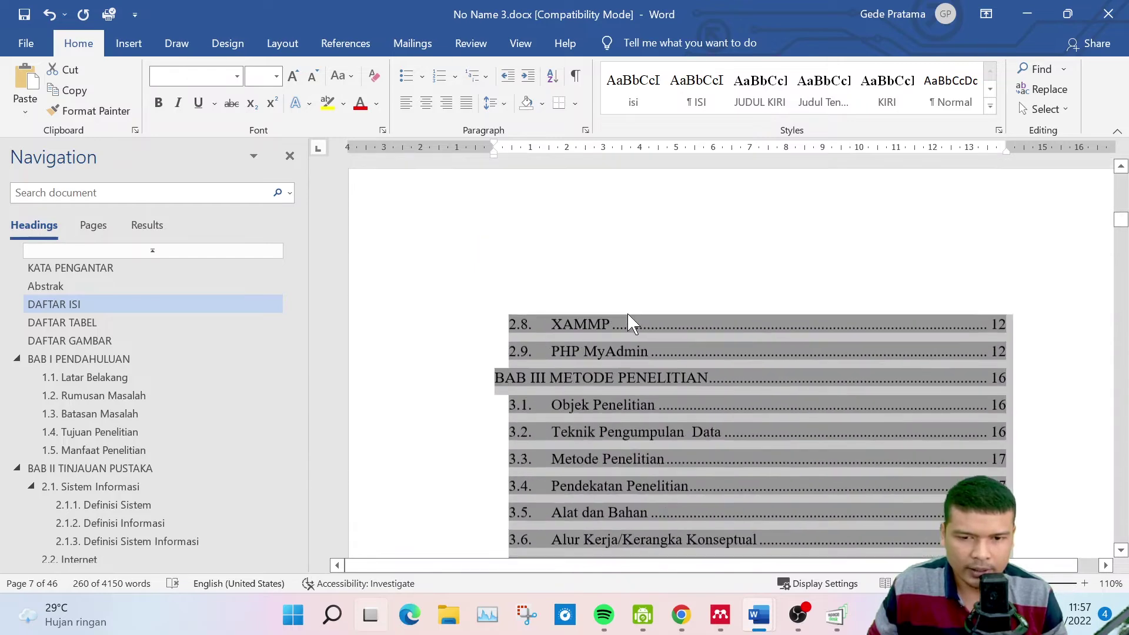
scroll(627, 320, "up", 12)
Remove the extra blank line between the DAFTAR ISI title and the table of contents
left_click(739, 293)
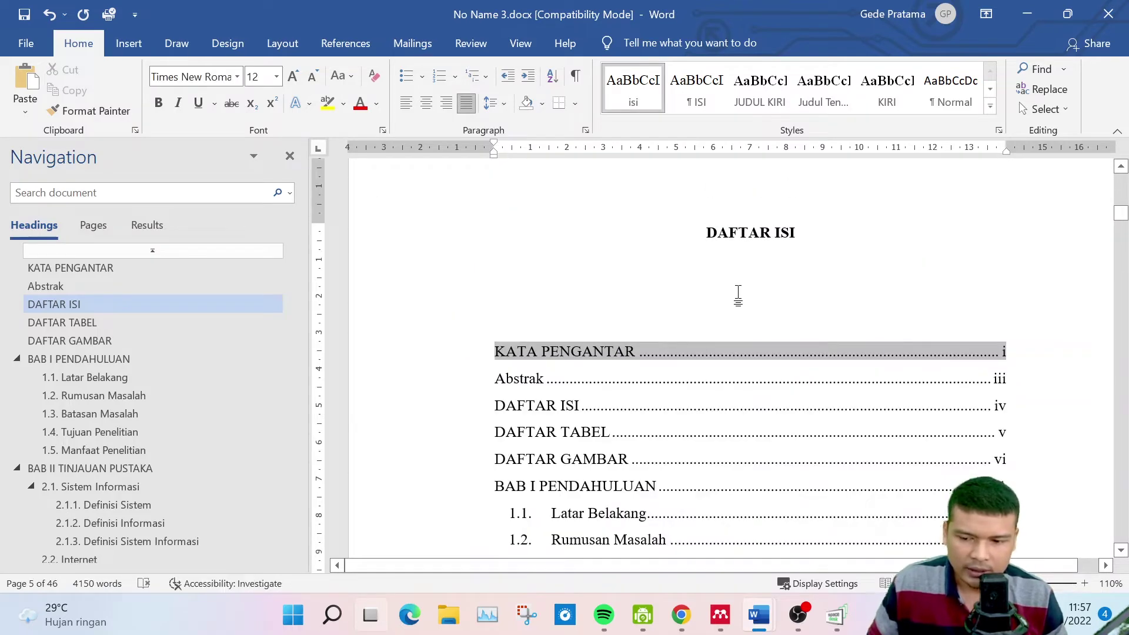
key("BackSpace")
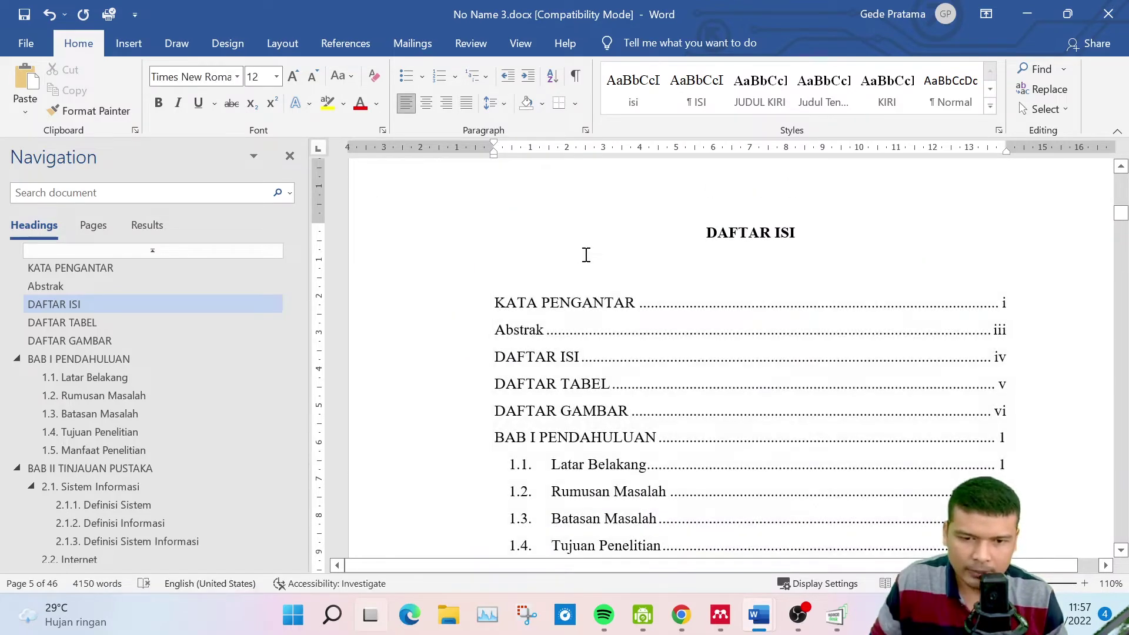
left_click(586, 253)
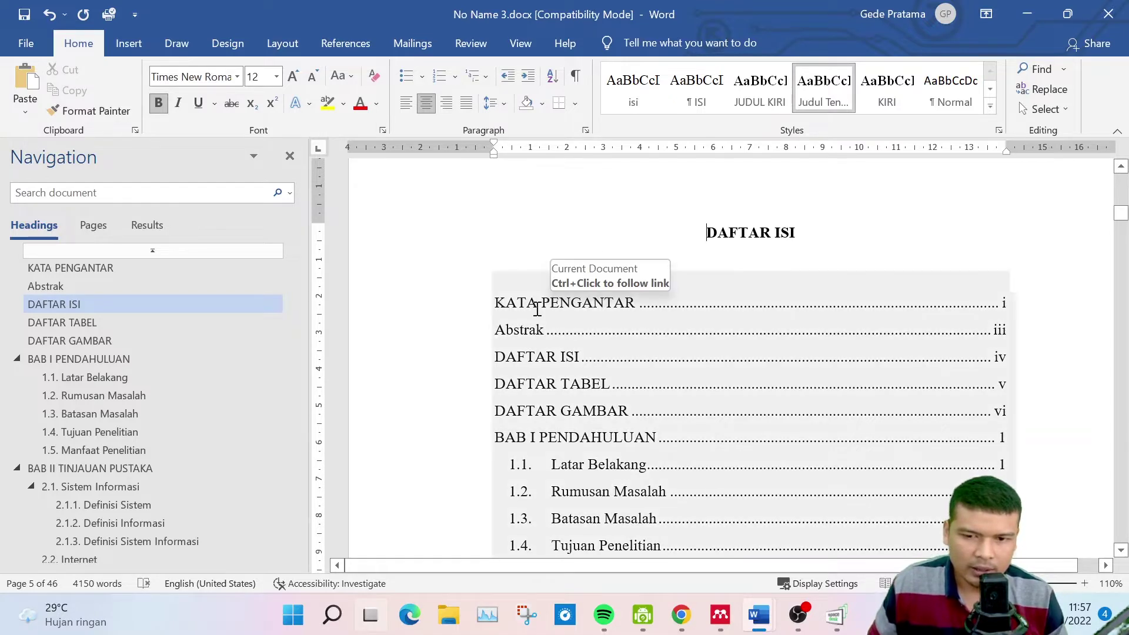
In BAB III, add blank lines after the 3.1 Objek Penelitian paragraph until 3.2 Teknik Pengumpulan Data moves to the following page
scroll(151, 450, "down", 6)
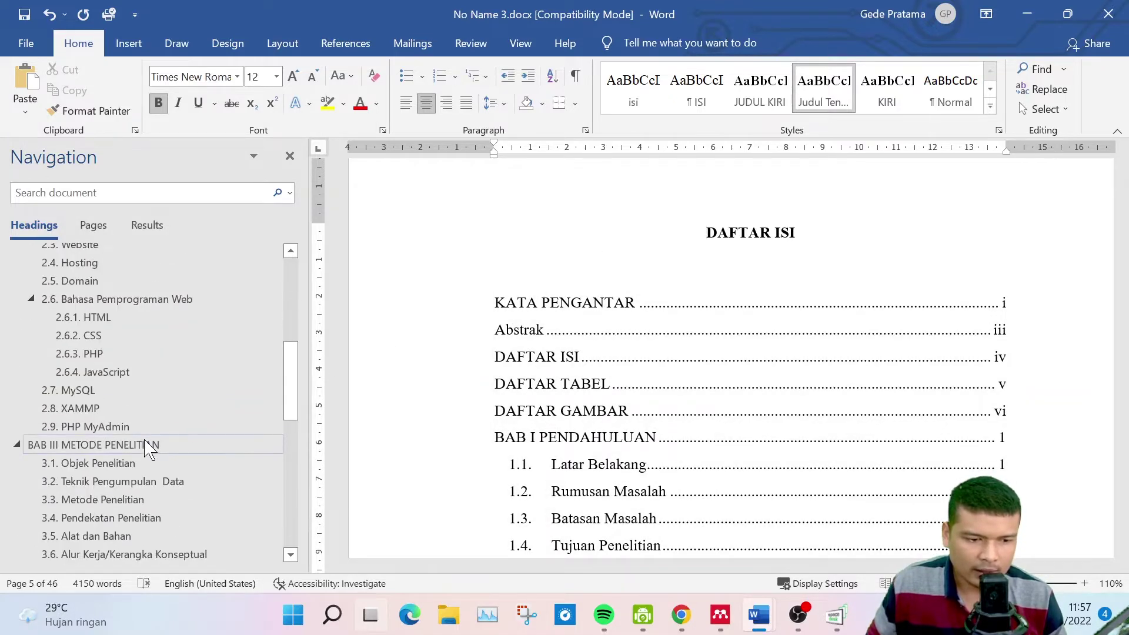
left_click(152, 449)
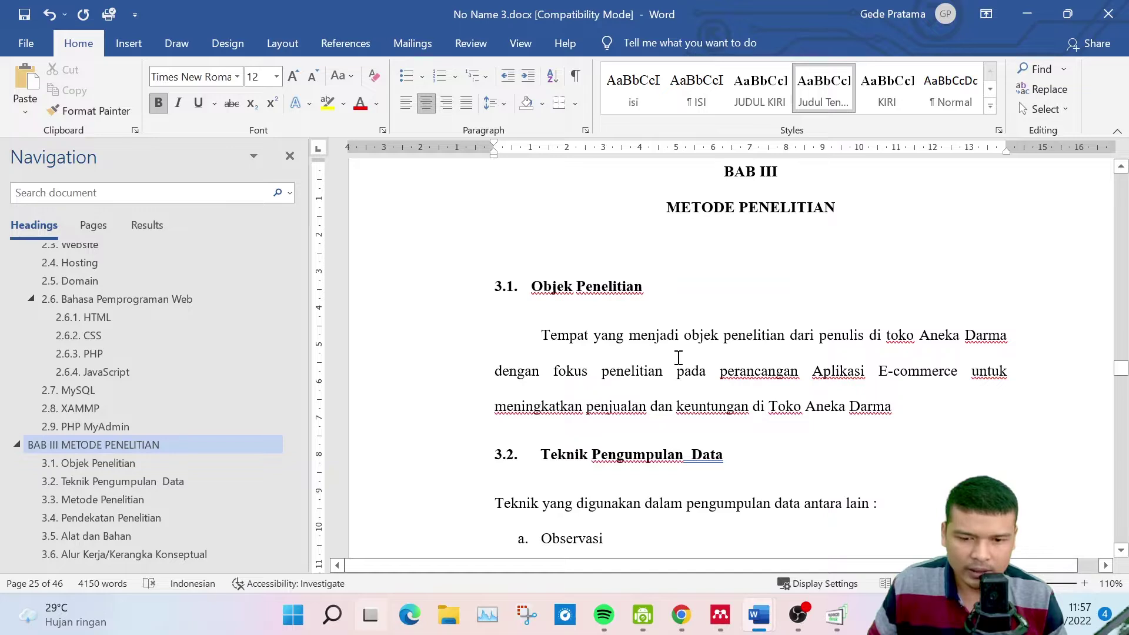
scroll(716, 362, "down", 3)
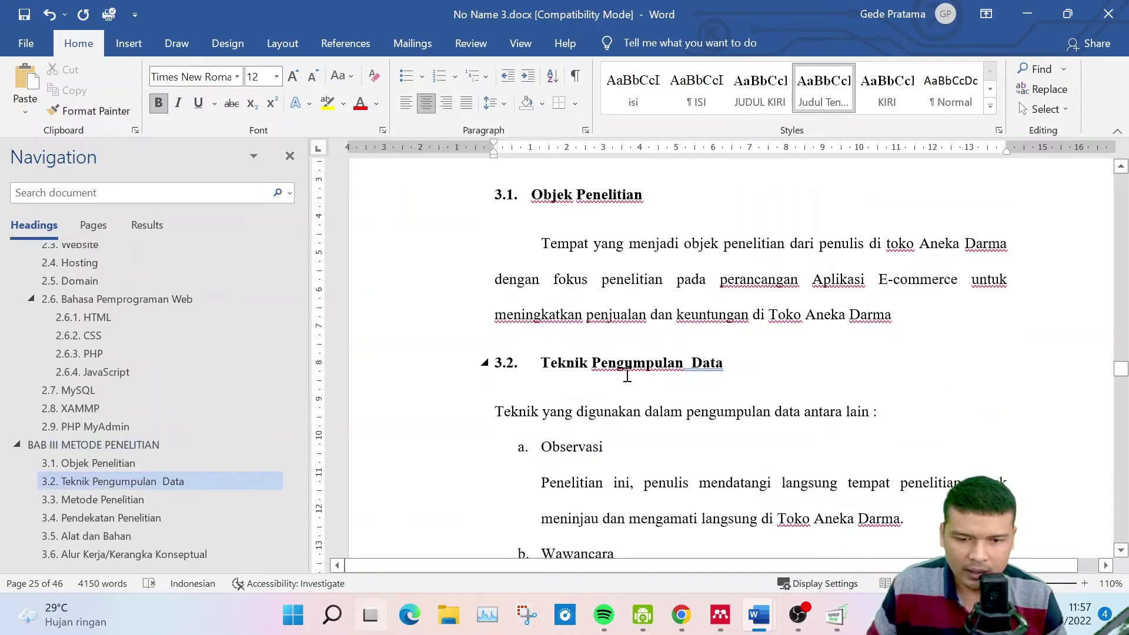
left_click(895, 315)
key("Return")
key("Return")
key("Return")
key("Return")
key("Return")
key("Return")
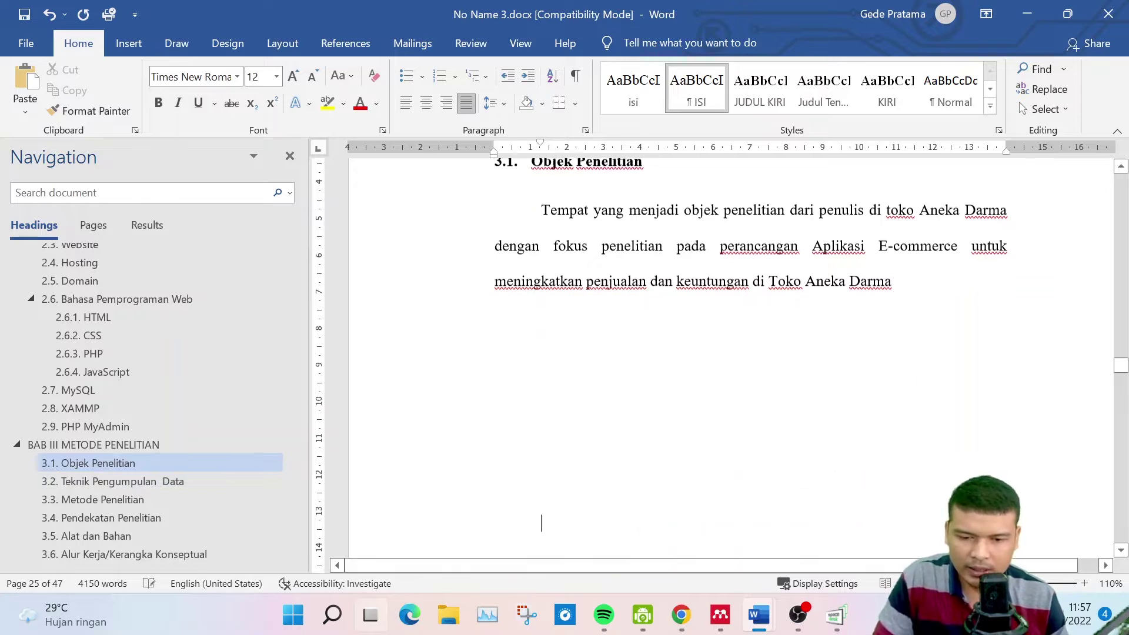
key("Return")
key("Return")
key("Return")
key("Return")
key("Return")
key("Return")
key("Return")
key("Return")
key("Return")
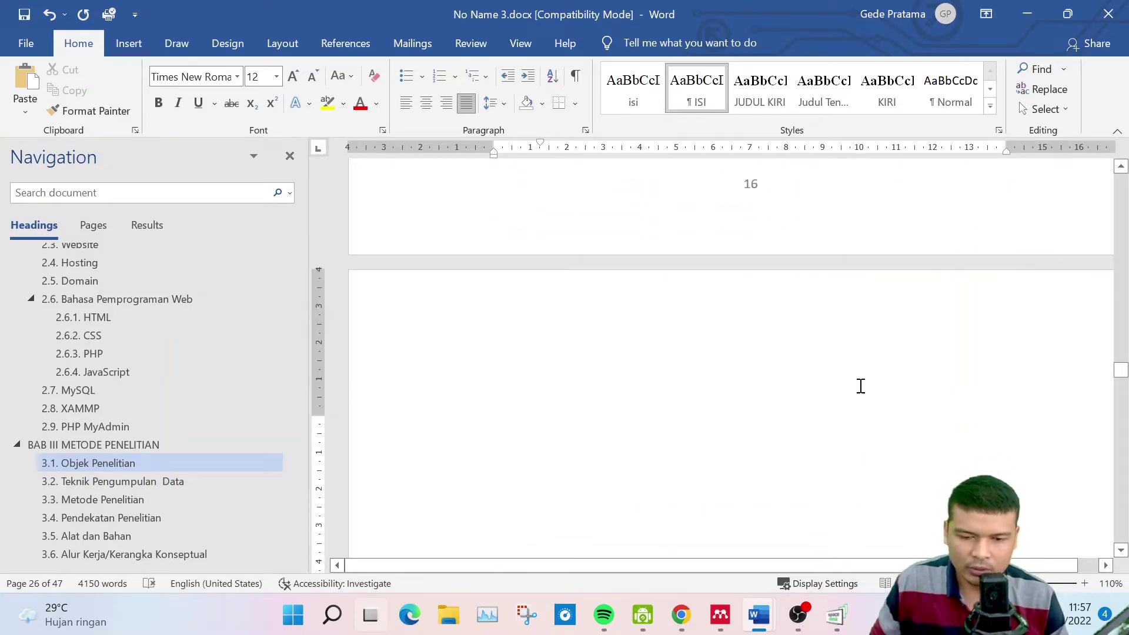
scroll(762, 378, "up", 3)
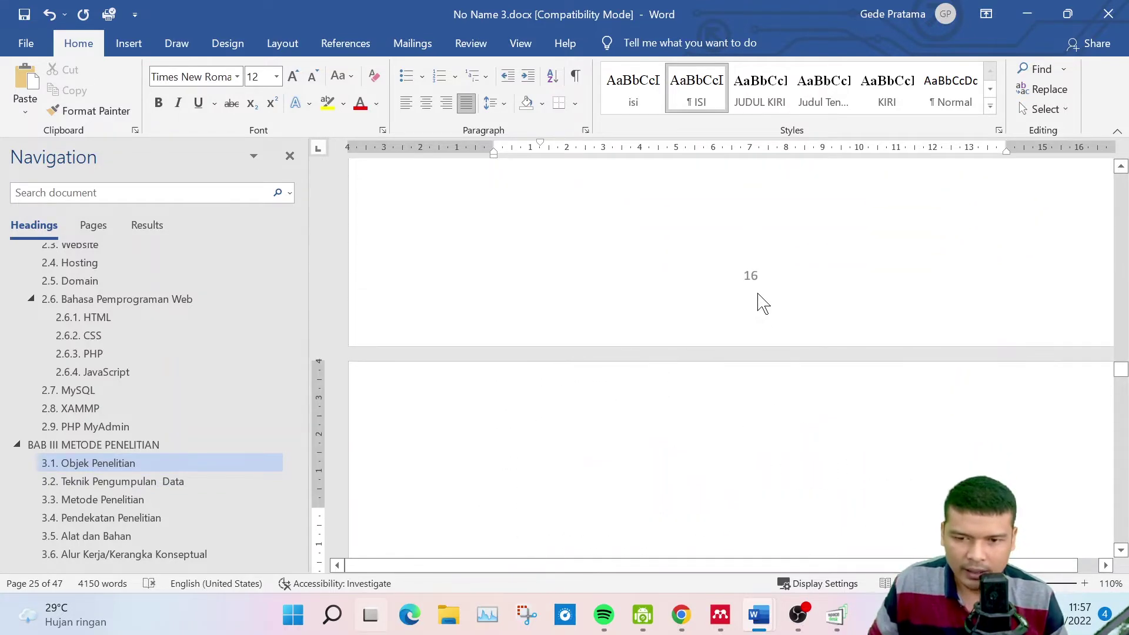
scroll(763, 304, "down", 10)
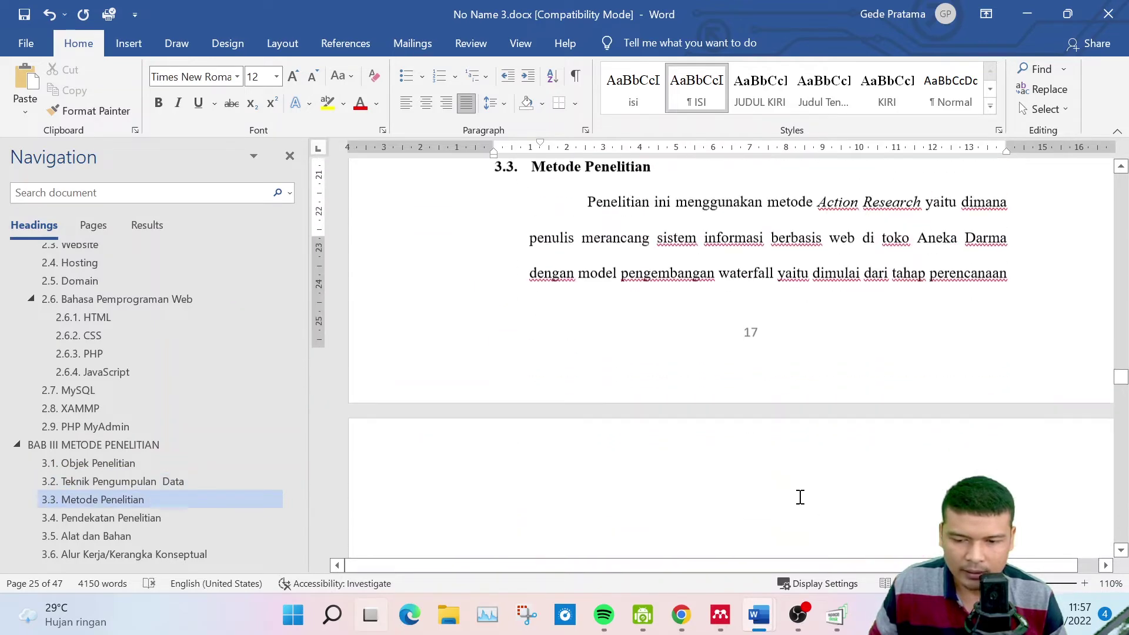
scroll(788, 458, "down", 2)
Return to DAFTAR ISI and update the table of contents field with page numbers only
scroll(191, 384, "up", 6)
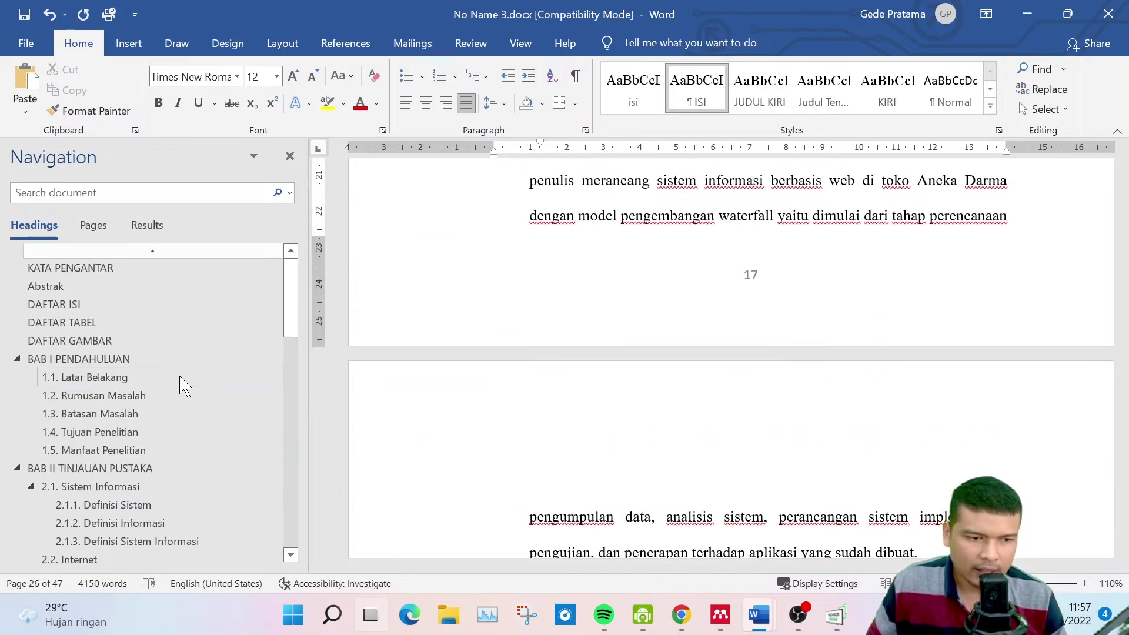
left_click(88, 305)
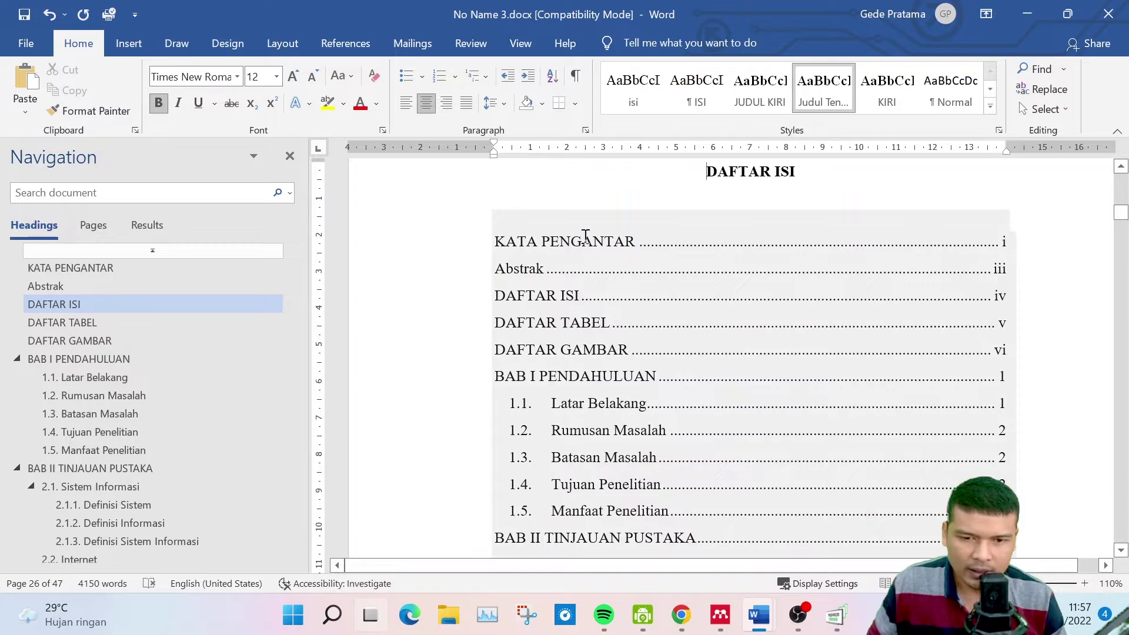
right_click(586, 235)
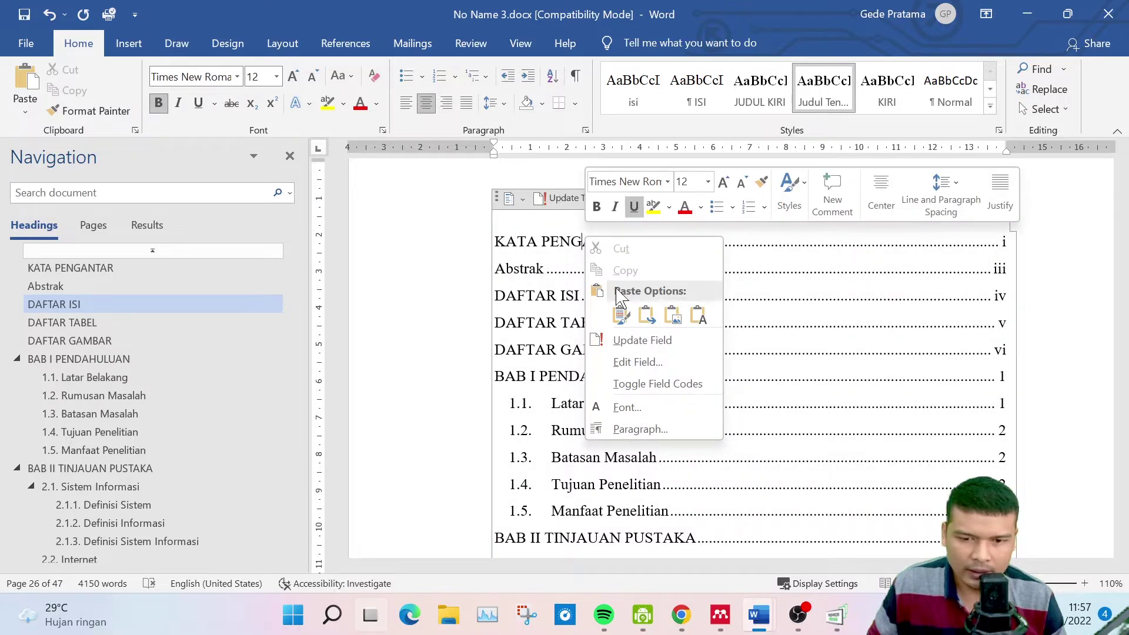
left_click(636, 346)
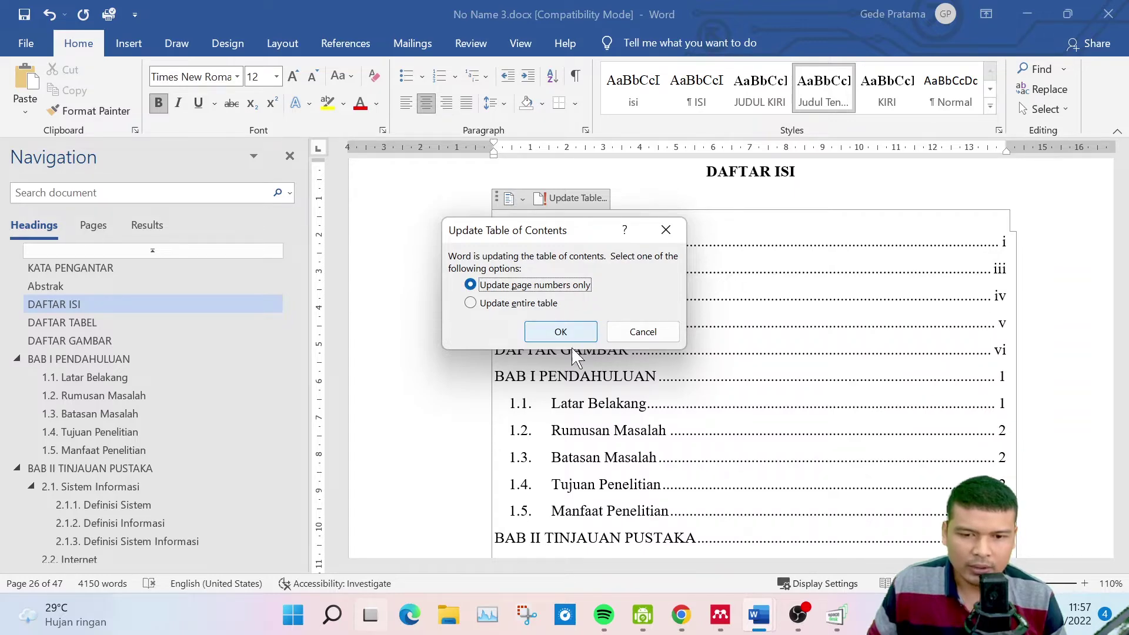
left_click(565, 333)
Check the refreshed page numbers of the front matter, BAB I and BAB II entries in the table of contents
scroll(705, 400, "down", 7)
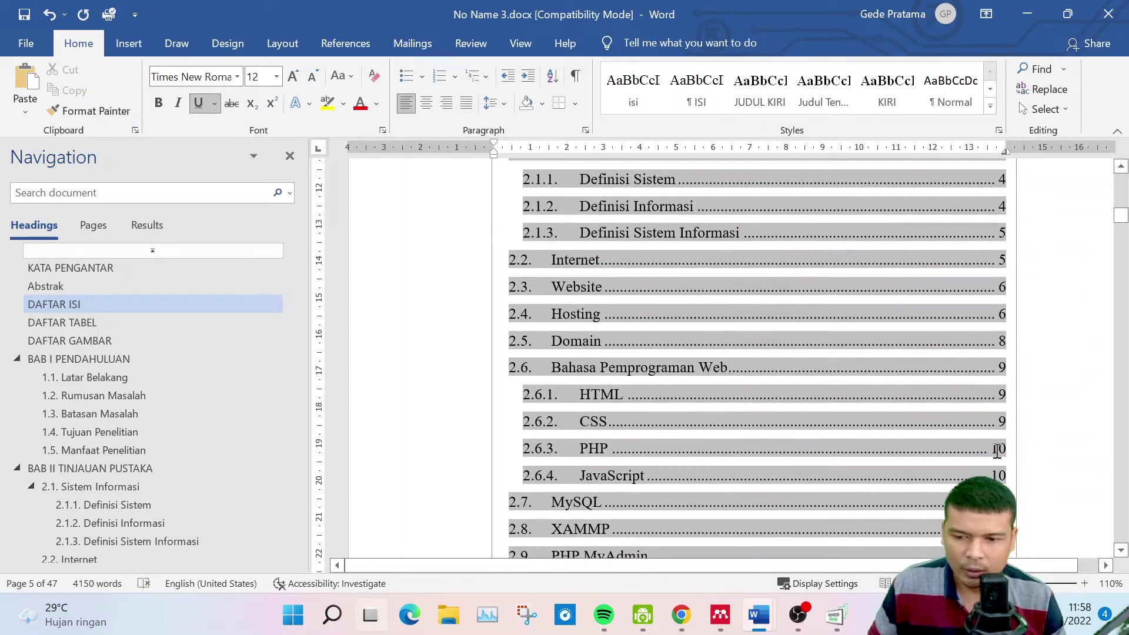
scroll(1006, 406, "down", 1)
scroll(1008, 400, "up", 2)
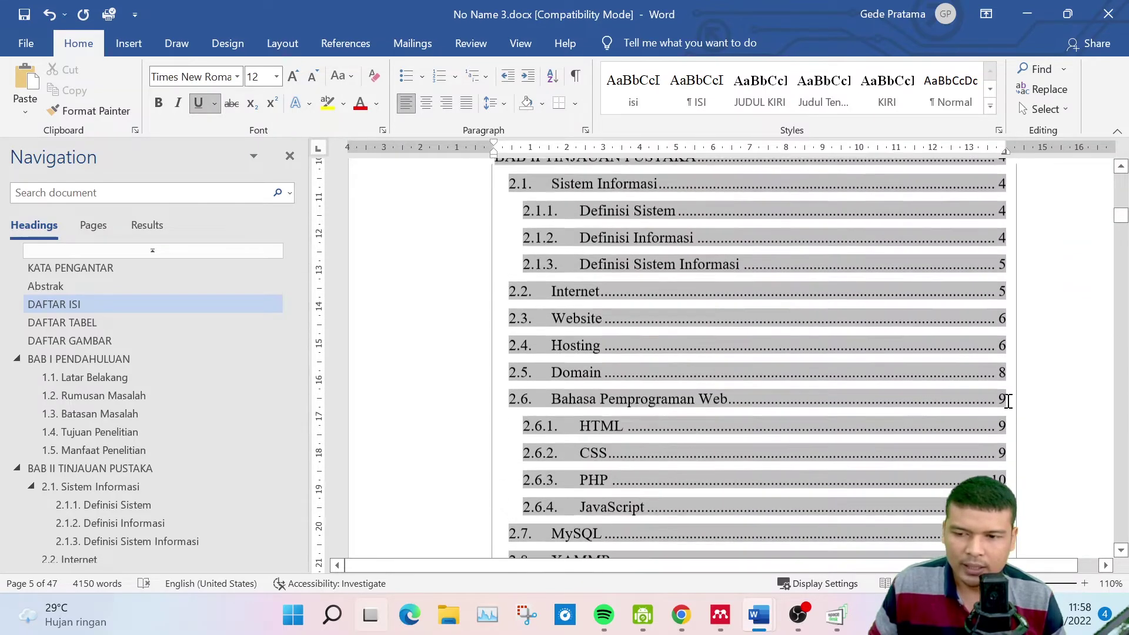
scroll(1007, 400, "up", 5)
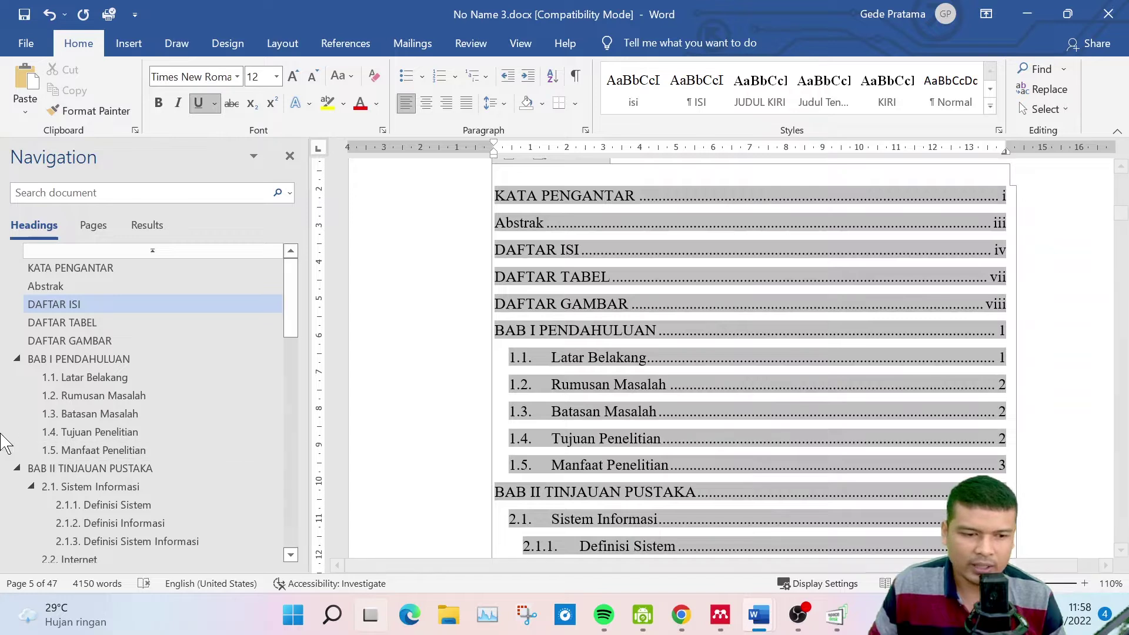
scroll(196, 479, "down", 3)
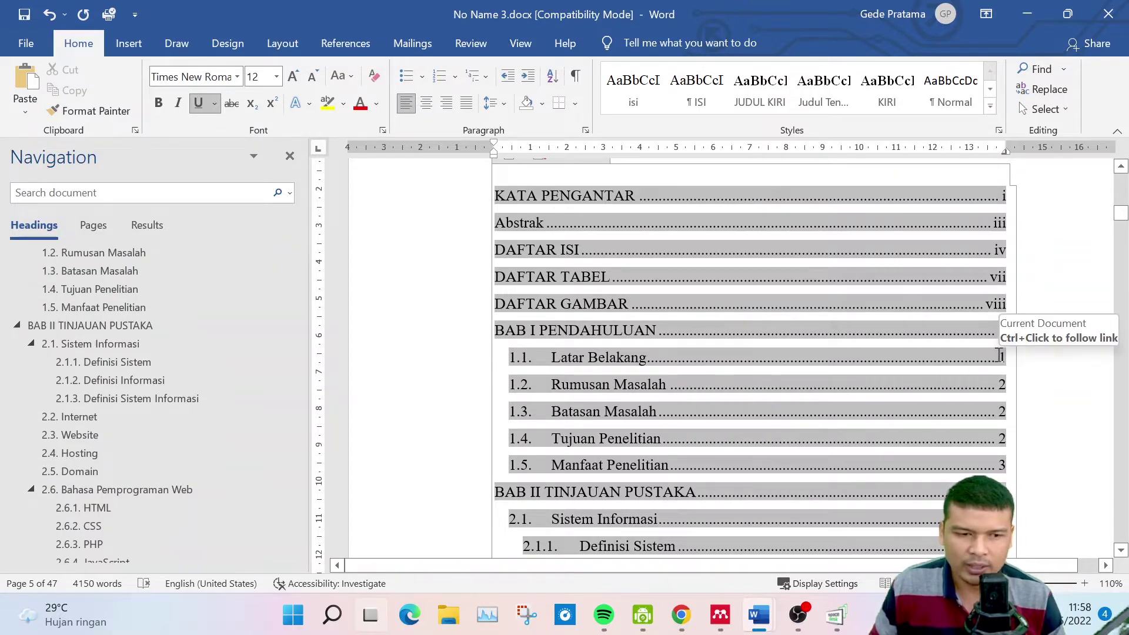
scroll(997, 357, "down", 1)
scroll(997, 357, "up", 4)
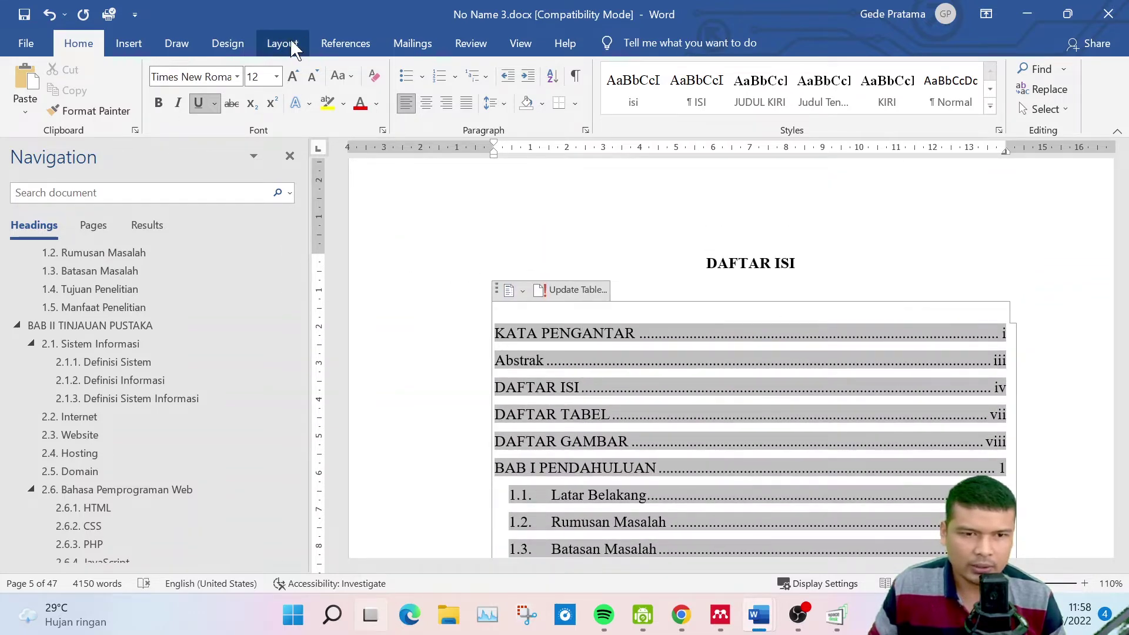
left_click(346, 44)
left_click(99, 91)
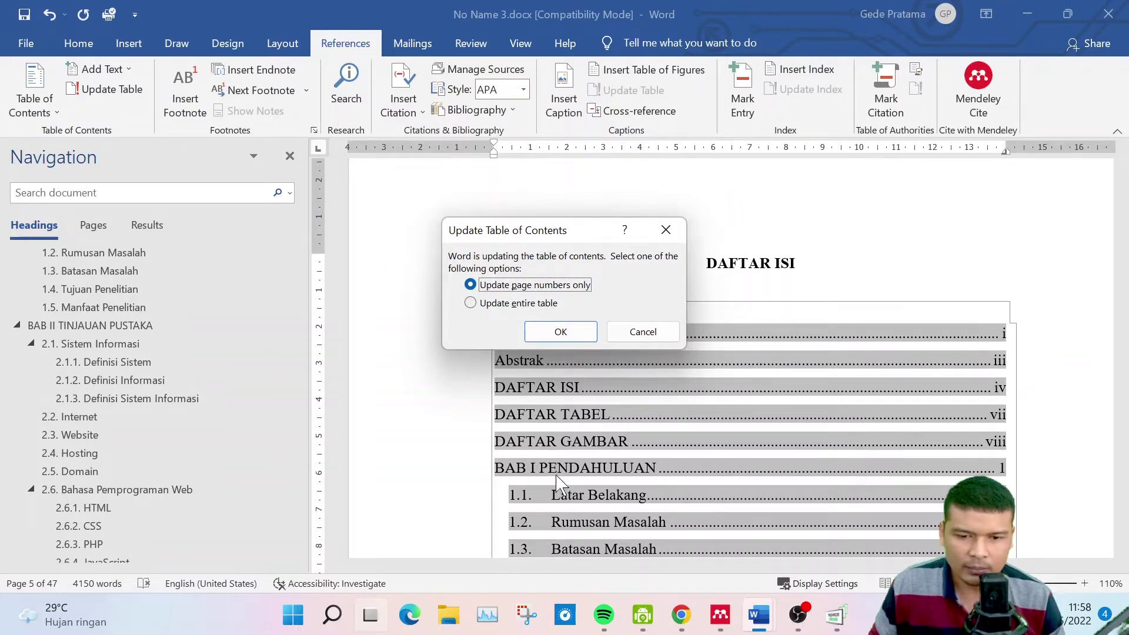
left_click(643, 331)
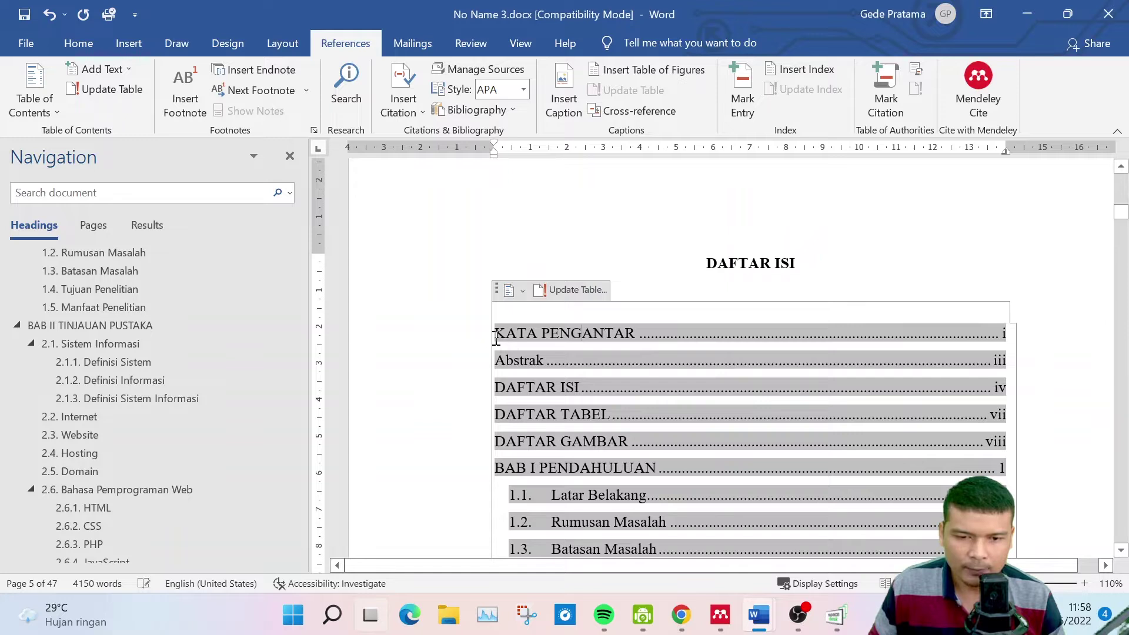
left_click_drag(496, 337, 615, 418)
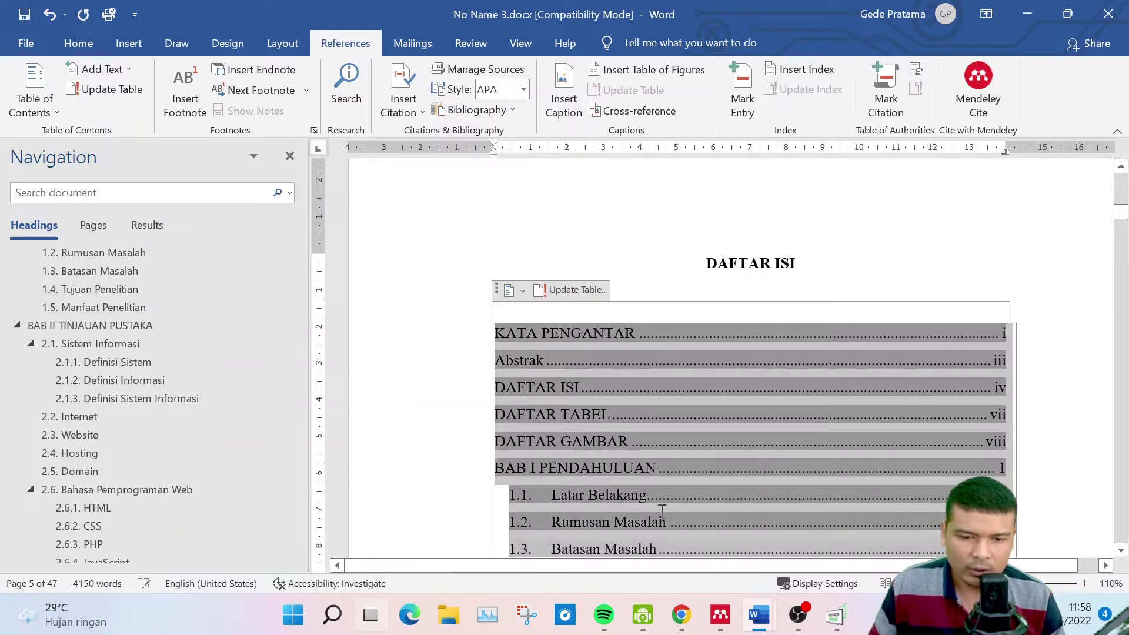
left_click(571, 294)
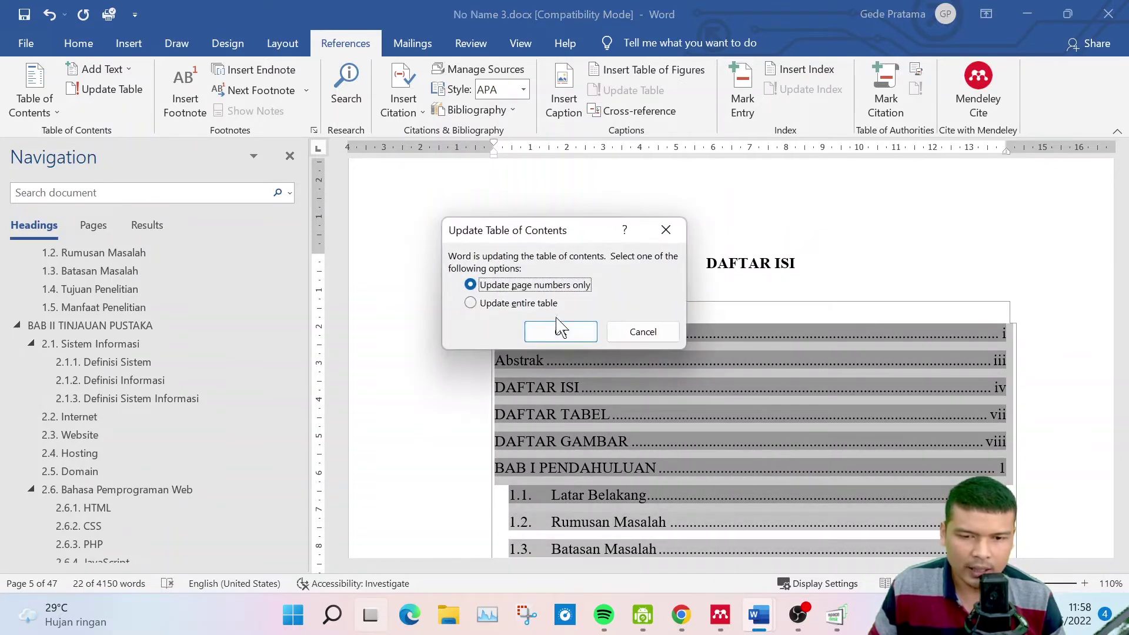
left_click(643, 332)
Delete the in-text citation after "sama." at the end of the 2.1.1 Definisi Sistem paragraph
scroll(1036, 455, "down", 3)
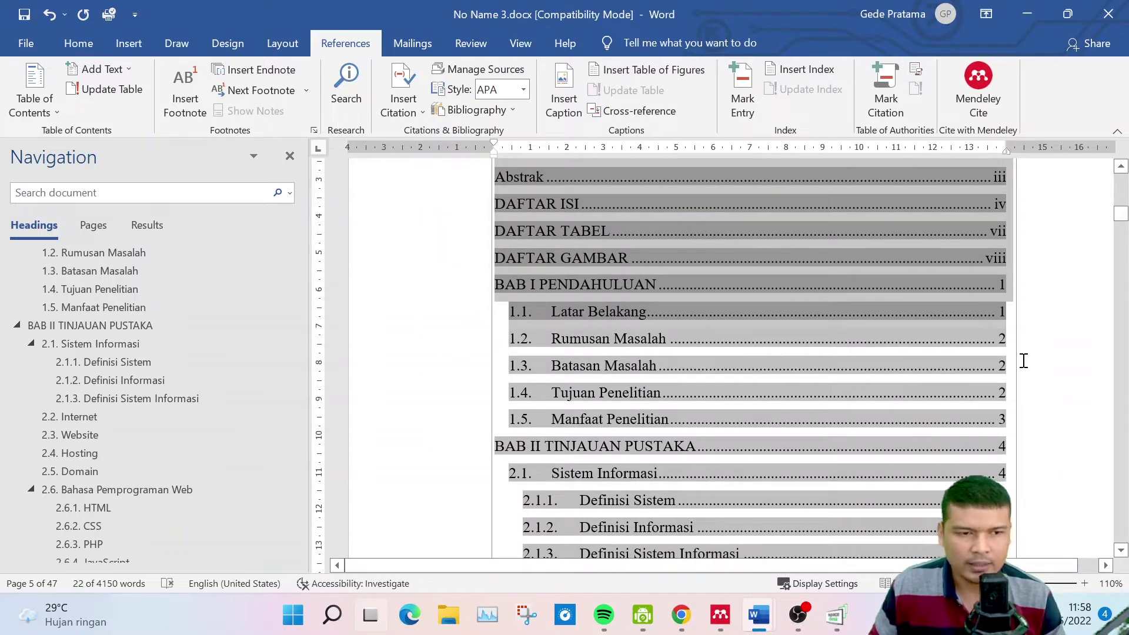
scroll(1022, 361, "down", 4)
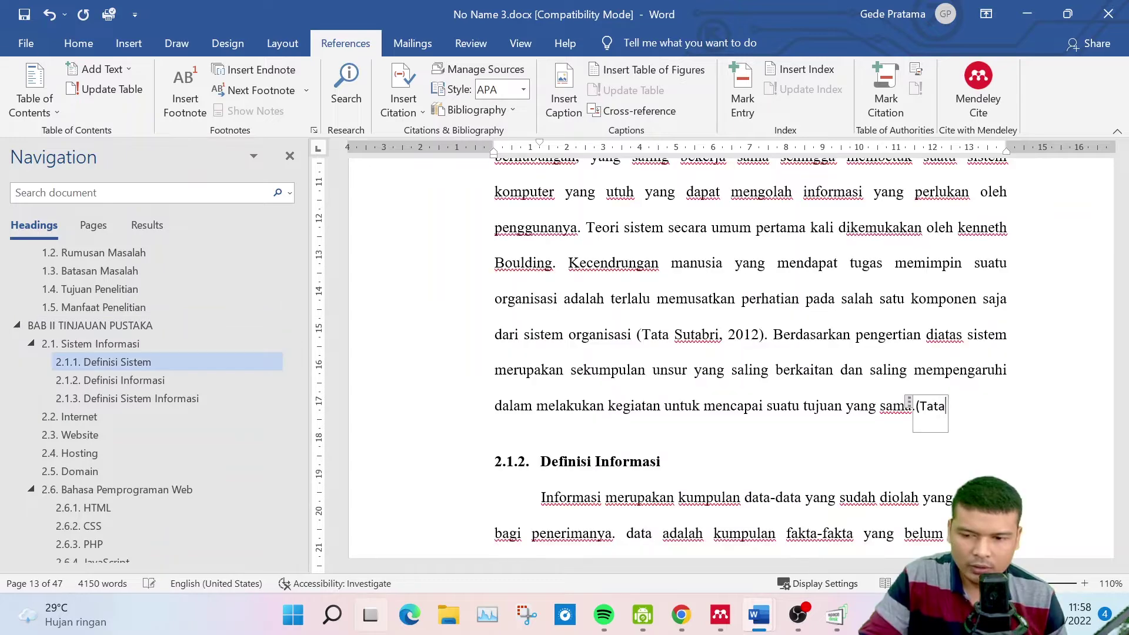
key("BackSpace")
key("BackSpace")
key("BackSpace")
key("BackSpace")
key("BackSpace")
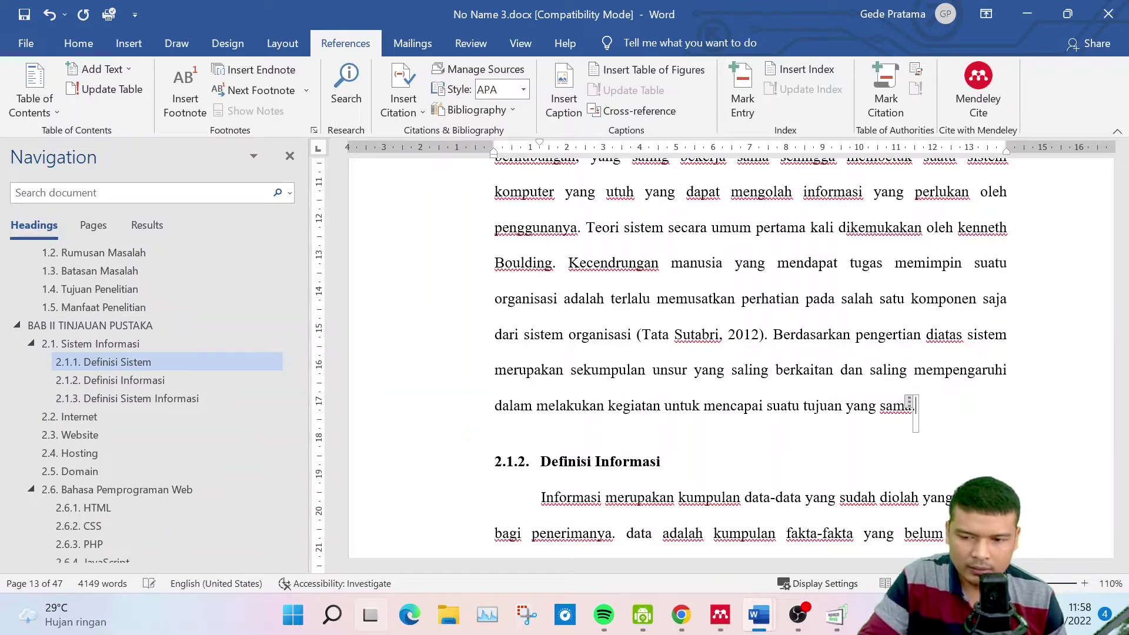
key("BackSpace")
key("BackSpace")
key("BackSpace")
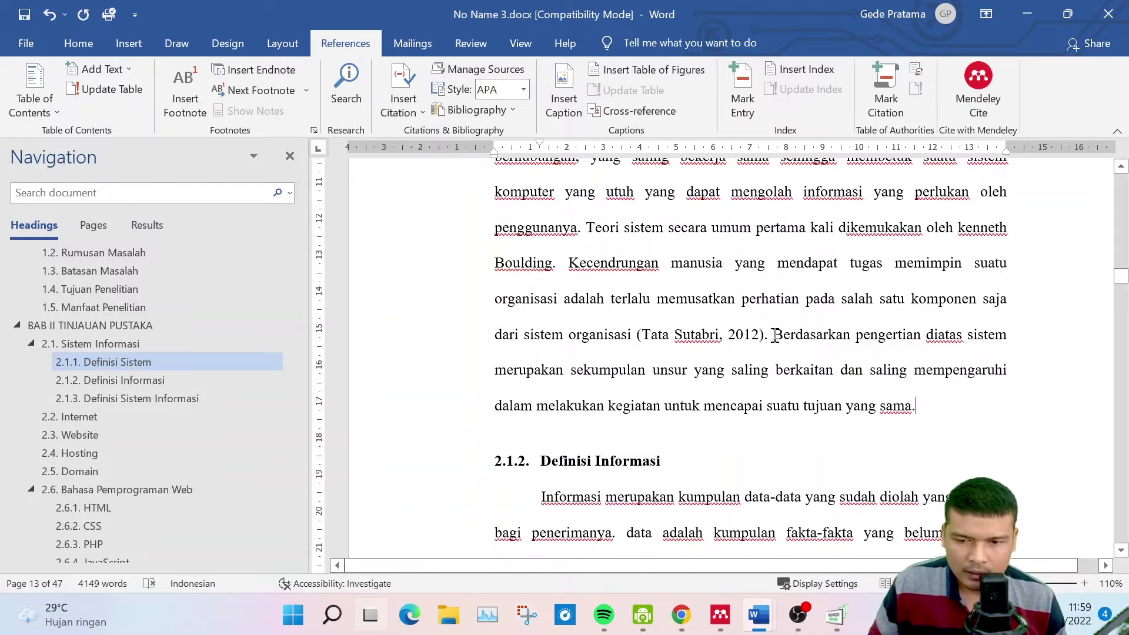
Insert a footnote after "sama." at the end of 2.1.1 and enter "Kutipan Dari" followed by the cited author's name
left_click(194, 112)
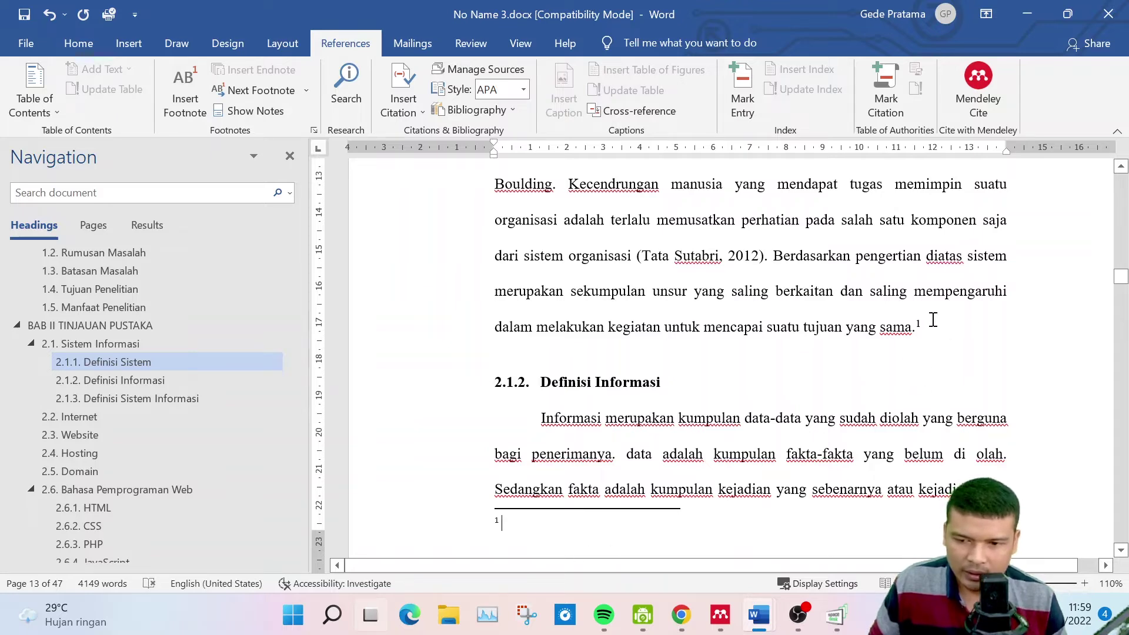
scroll(521, 530, "down", 2)
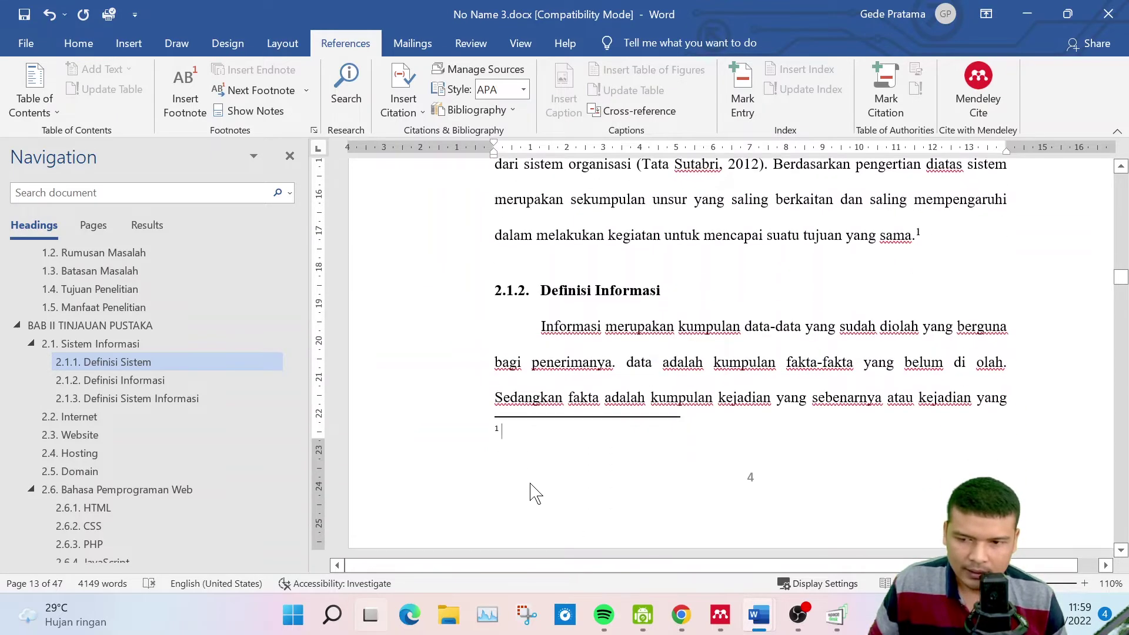
scroll(532, 488, "up", 1)
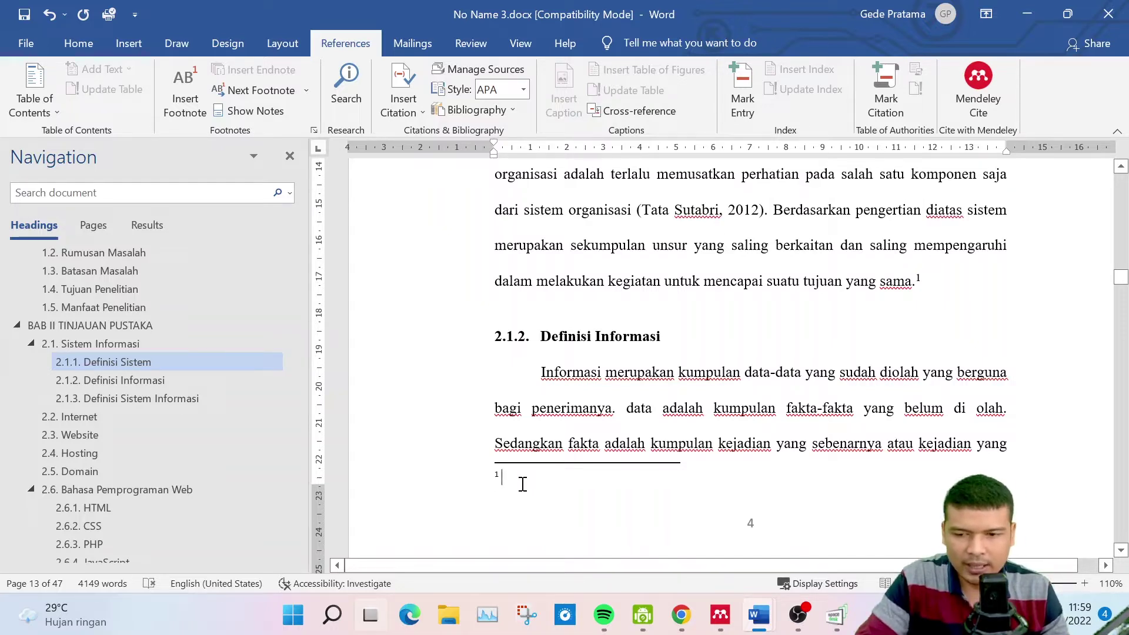
type("Kutipan")
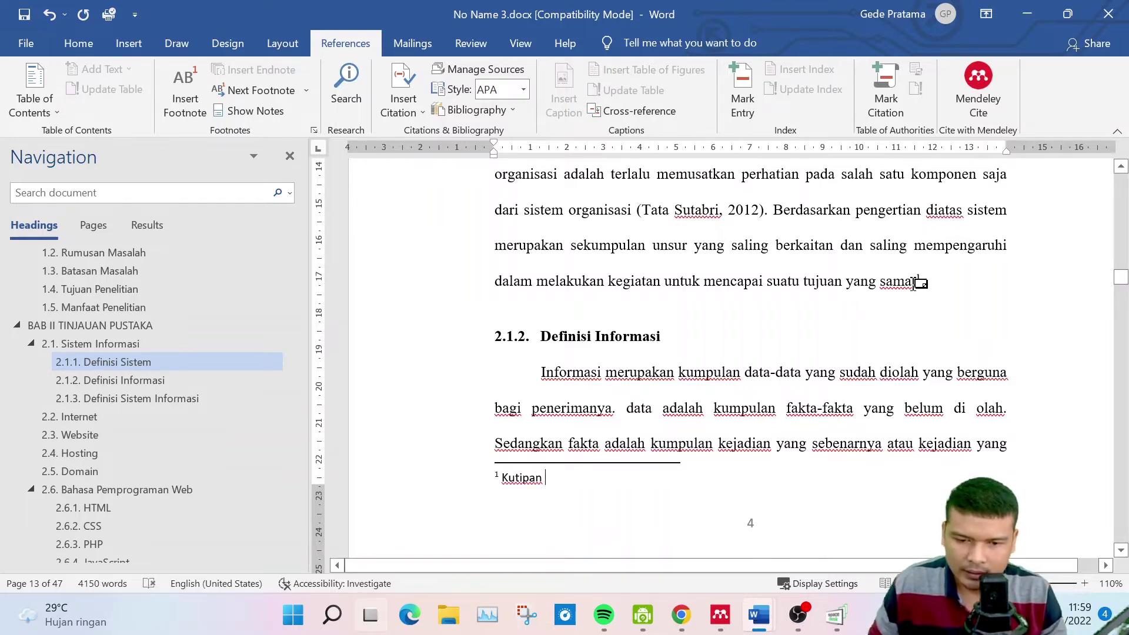
scroll(560, 481, "down", 1)
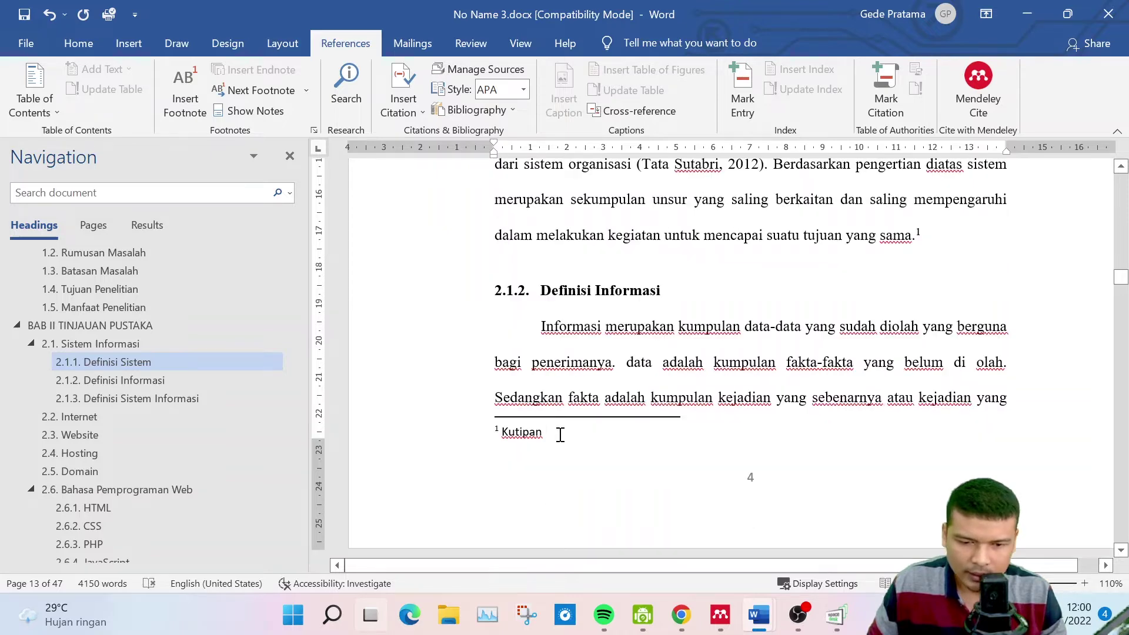
type("Dari Tata Sutabri")
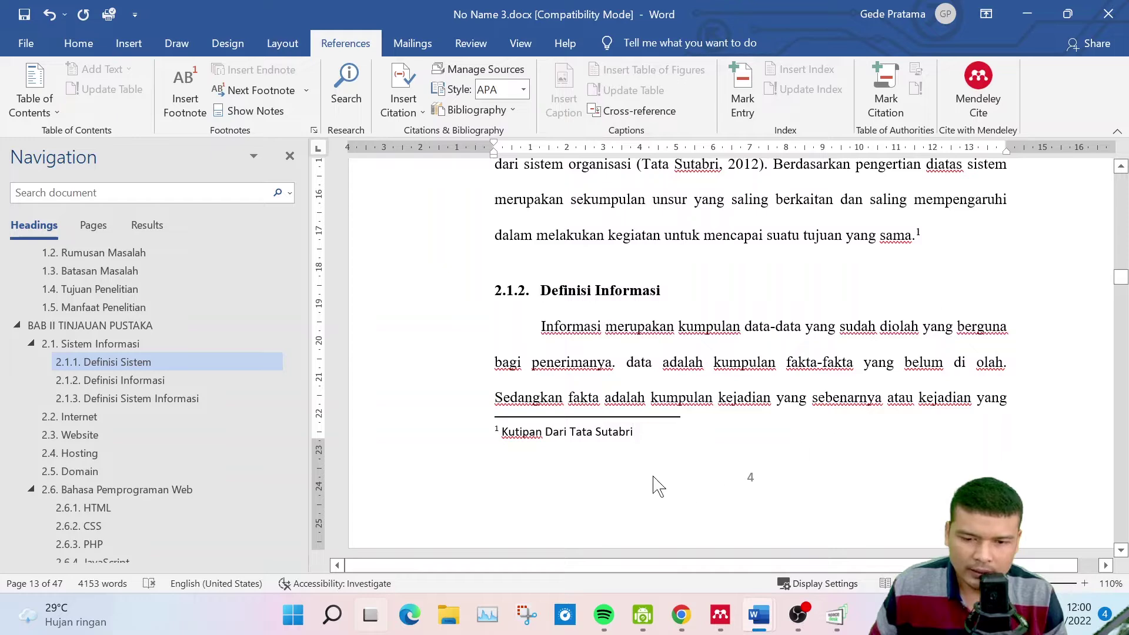
Clear the text of the footnote at the end of 2.1.1 while keeping its reference mark
triple_click(646, 436)
scroll(939, 283, "up", 2)
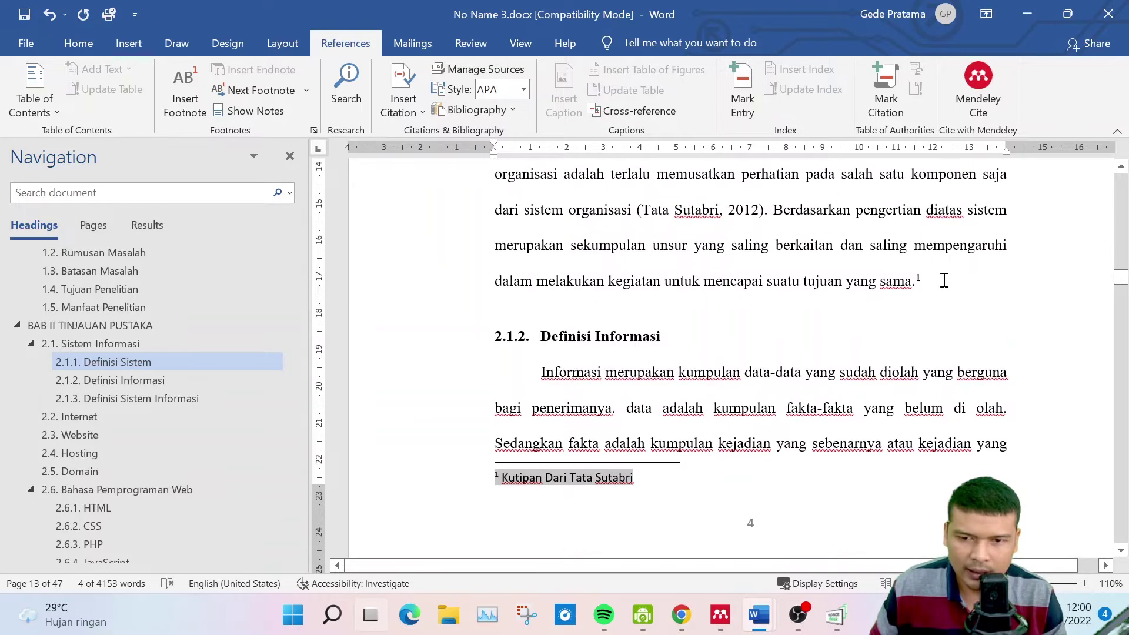
left_click_drag(931, 325, 568, 185)
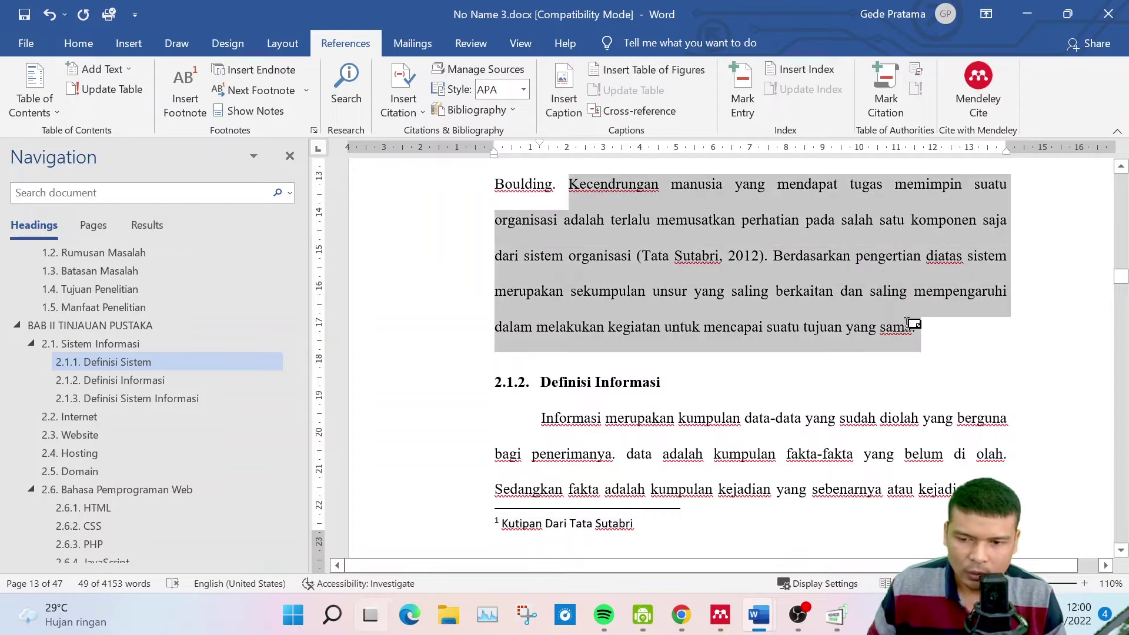
left_click(947, 336)
left_click_drag(931, 331, 572, 196)
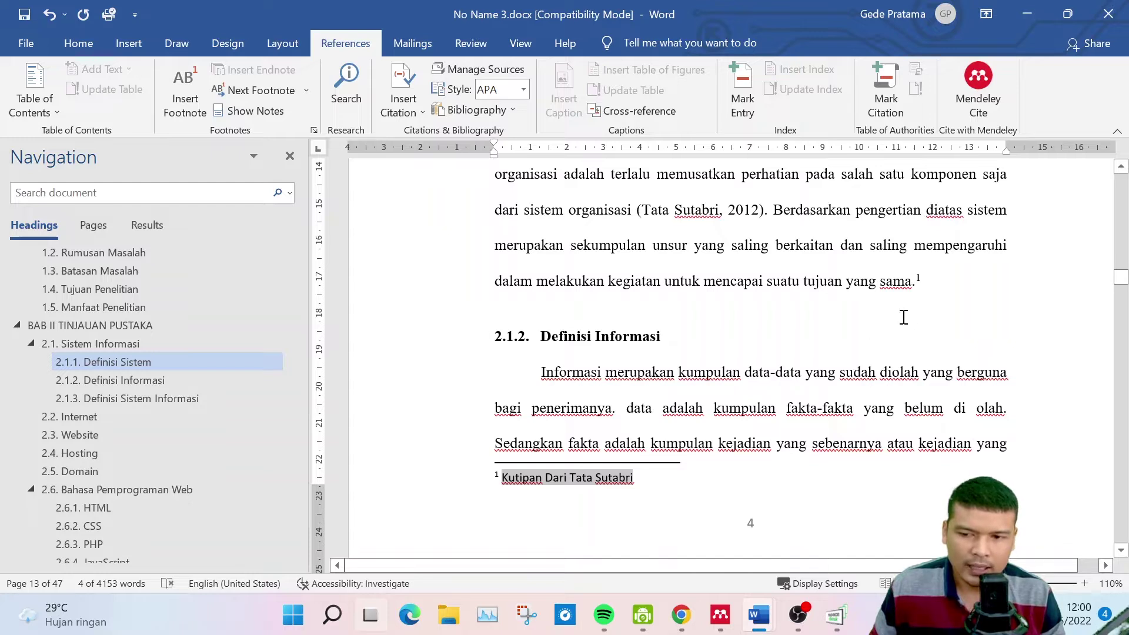
key("Delete")
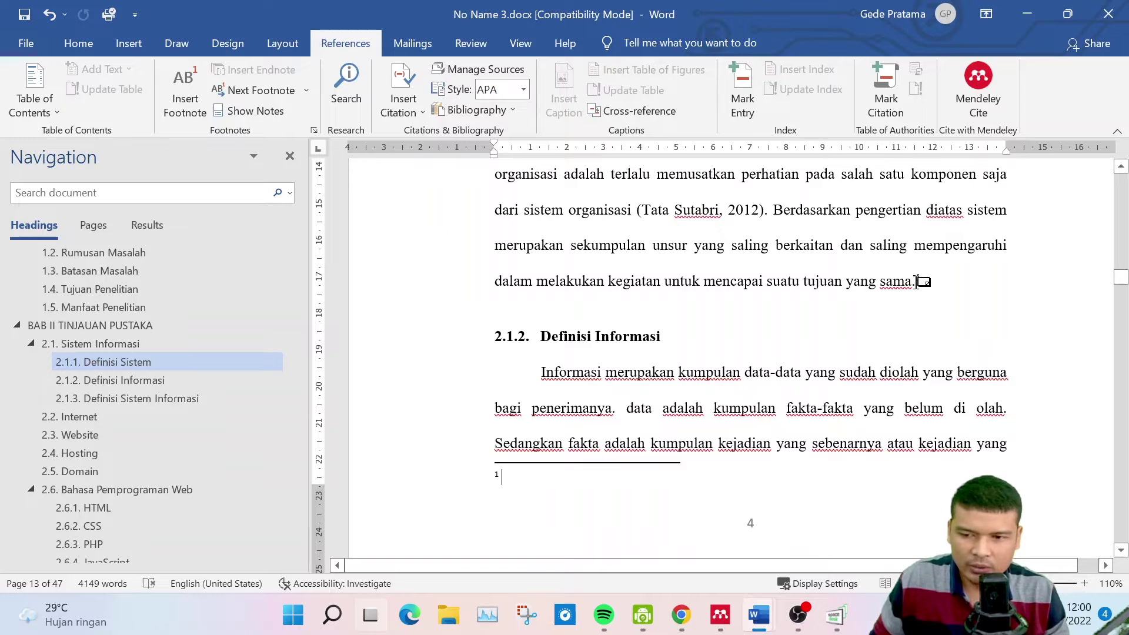
Enter "Wajib Isi" as the text of the emptied footnote
left_click(923, 282)
left_click(594, 477)
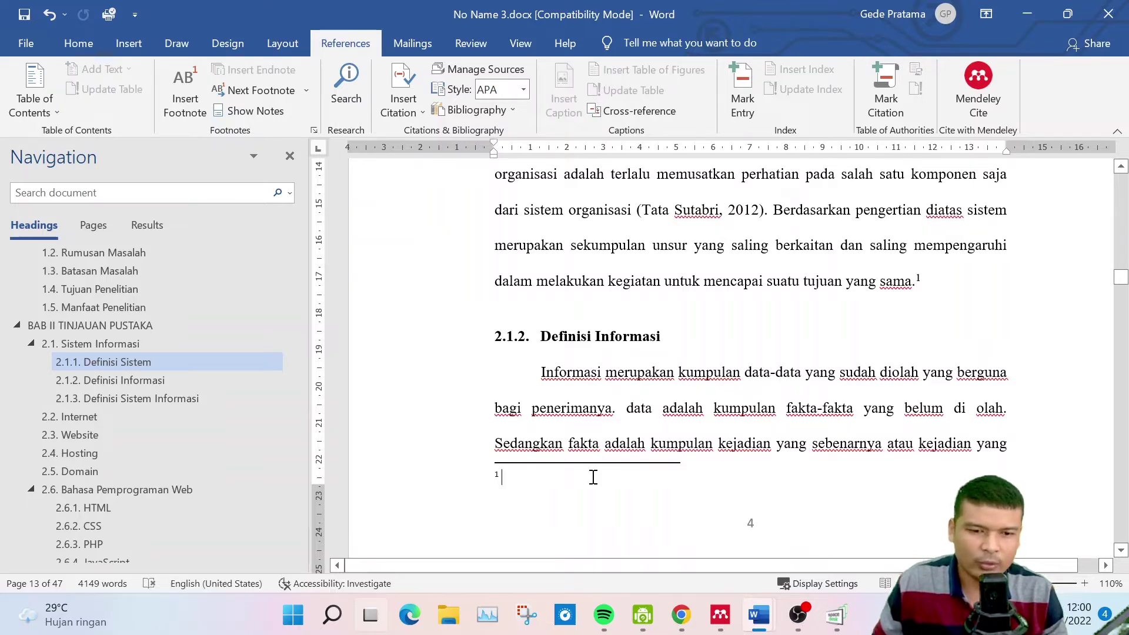
scroll(567, 473, "down", 2)
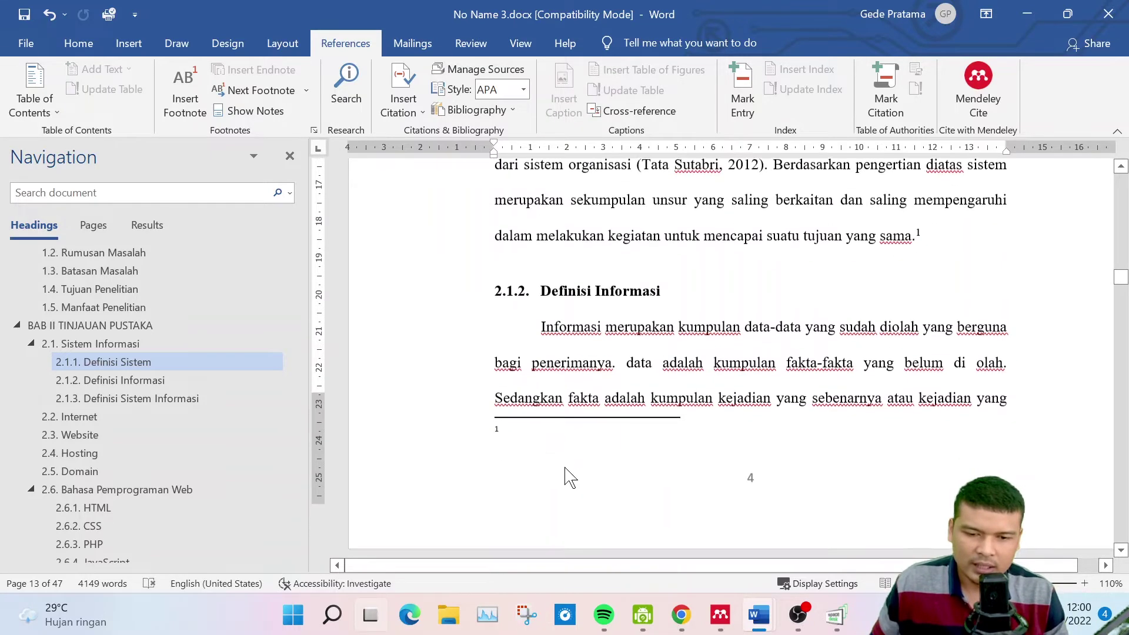
scroll(886, 370, "up", 2)
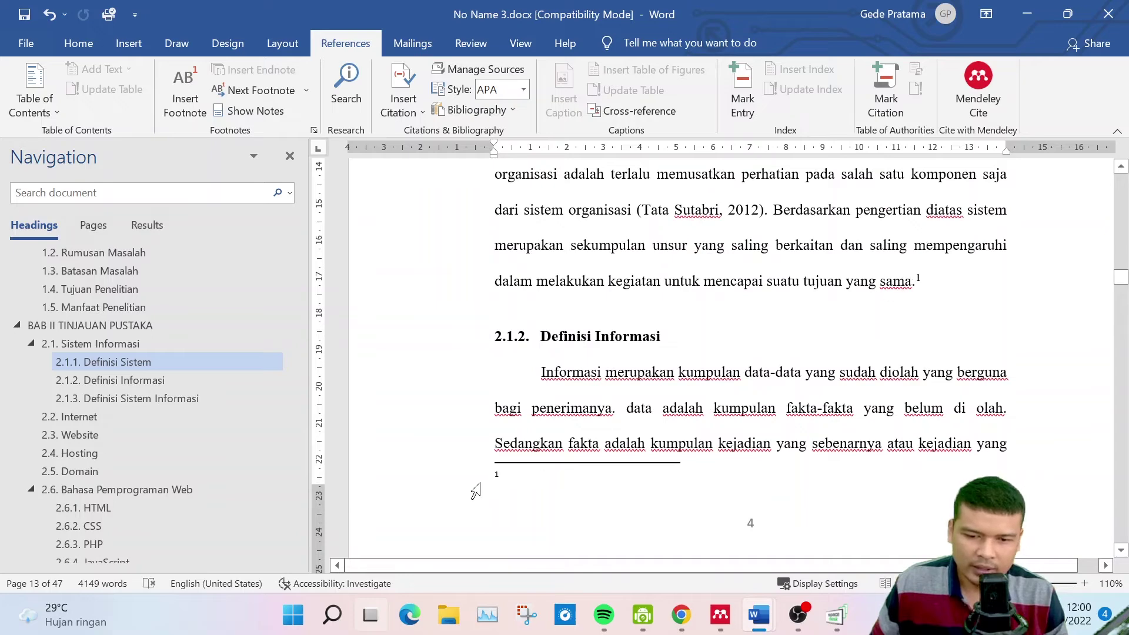
right_click(497, 474)
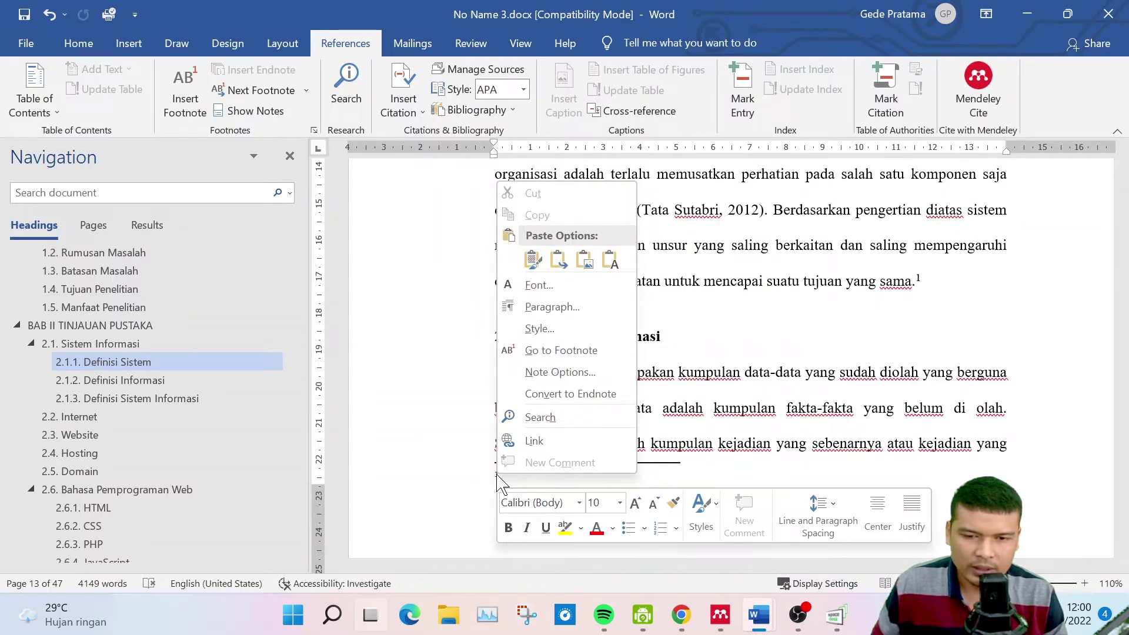
left_click(560, 372)
left_click(565, 449)
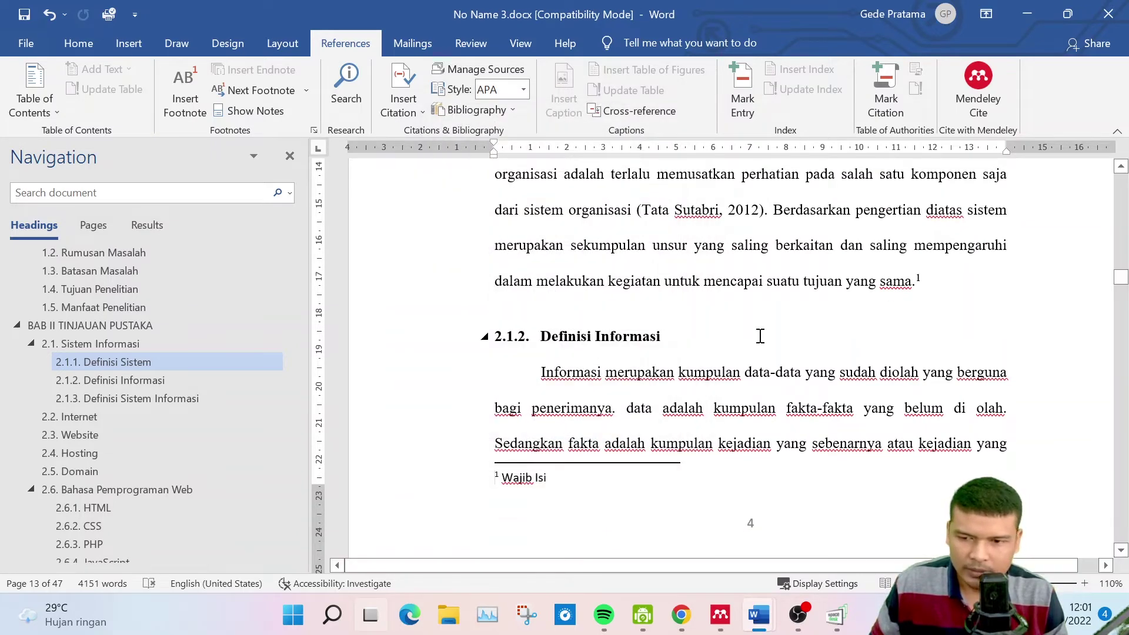
Set the footnote number format to the symbols *, †, ‡, § and apply it to this section
right_click(528, 470)
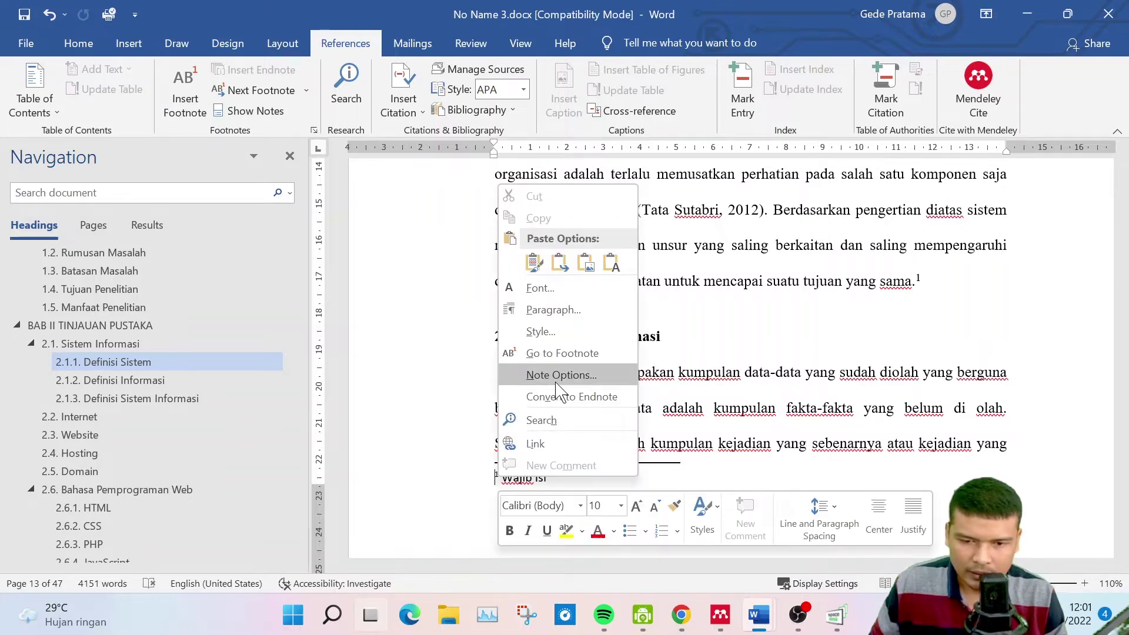
left_click(560, 375)
left_click(589, 298)
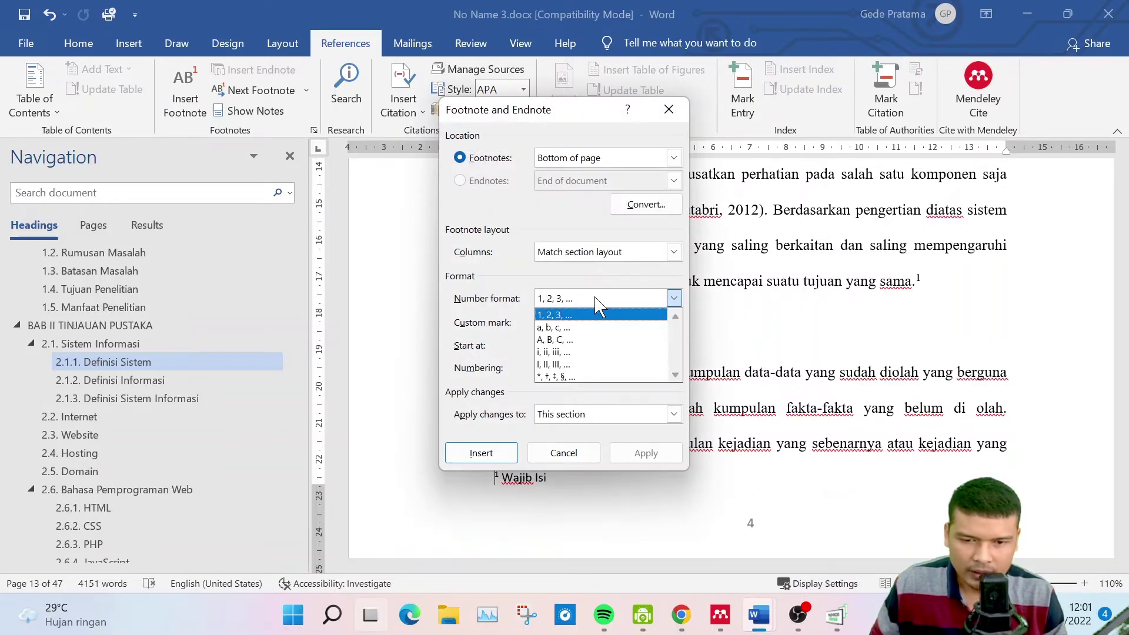
left_click(558, 377)
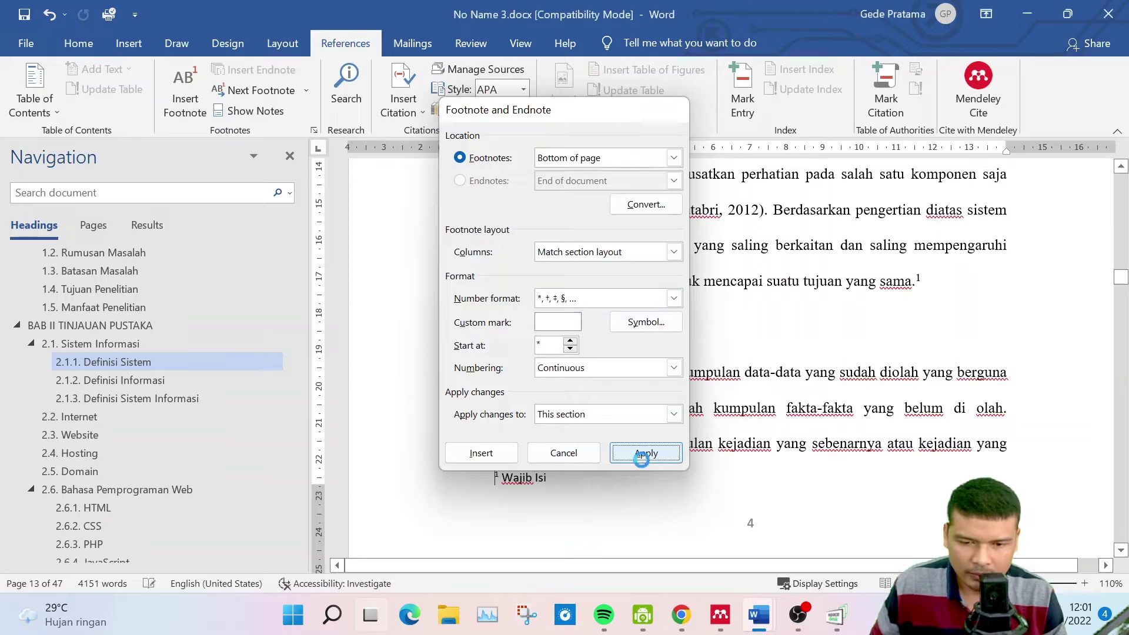
left_click(644, 454)
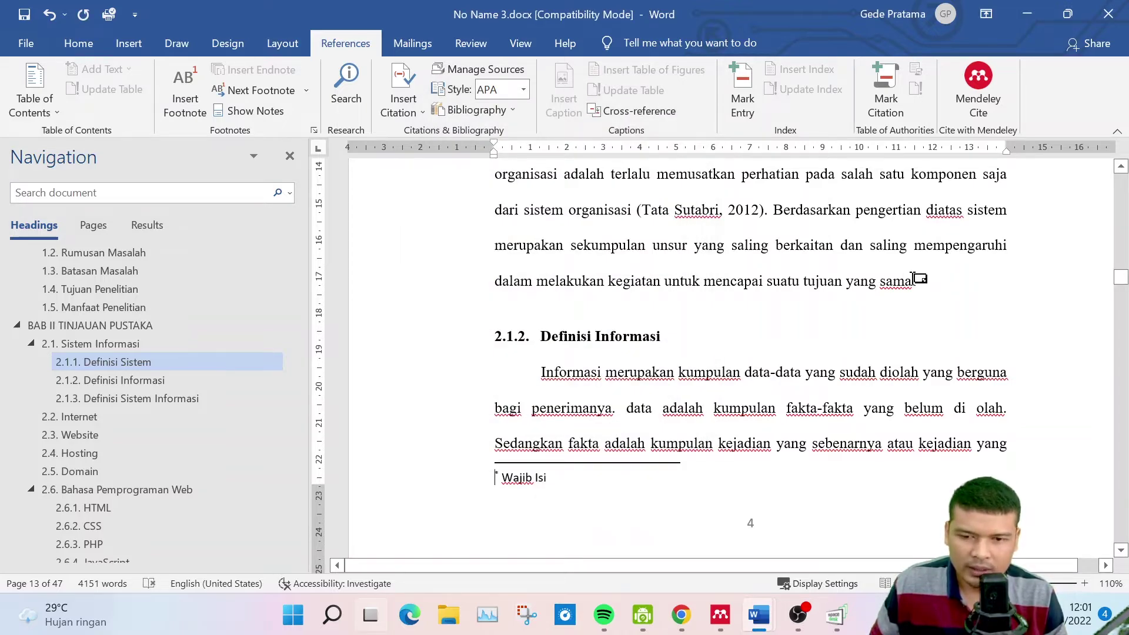
Change the footnote text to "Wajib Ada"
mouse_move(918, 281)
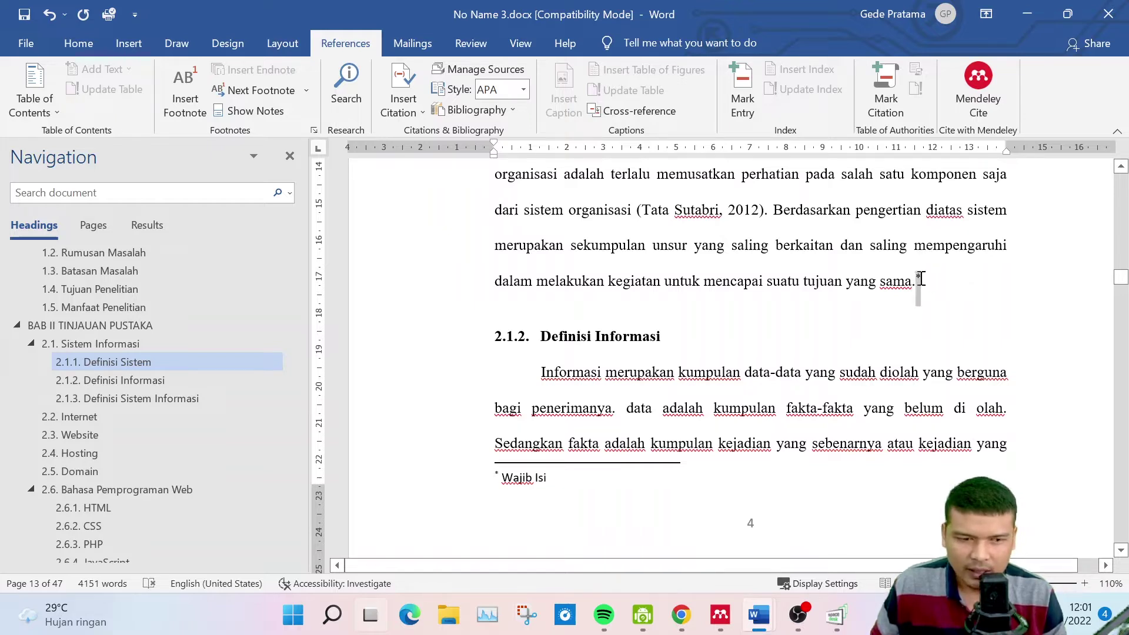
left_click(926, 281)
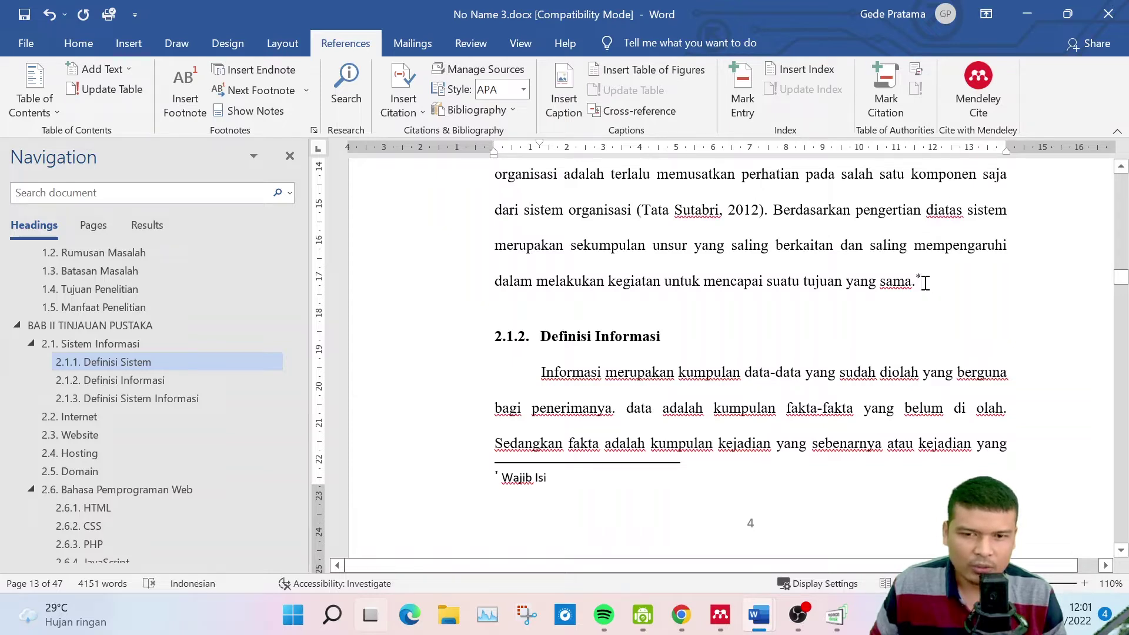
mouse_move(929, 283)
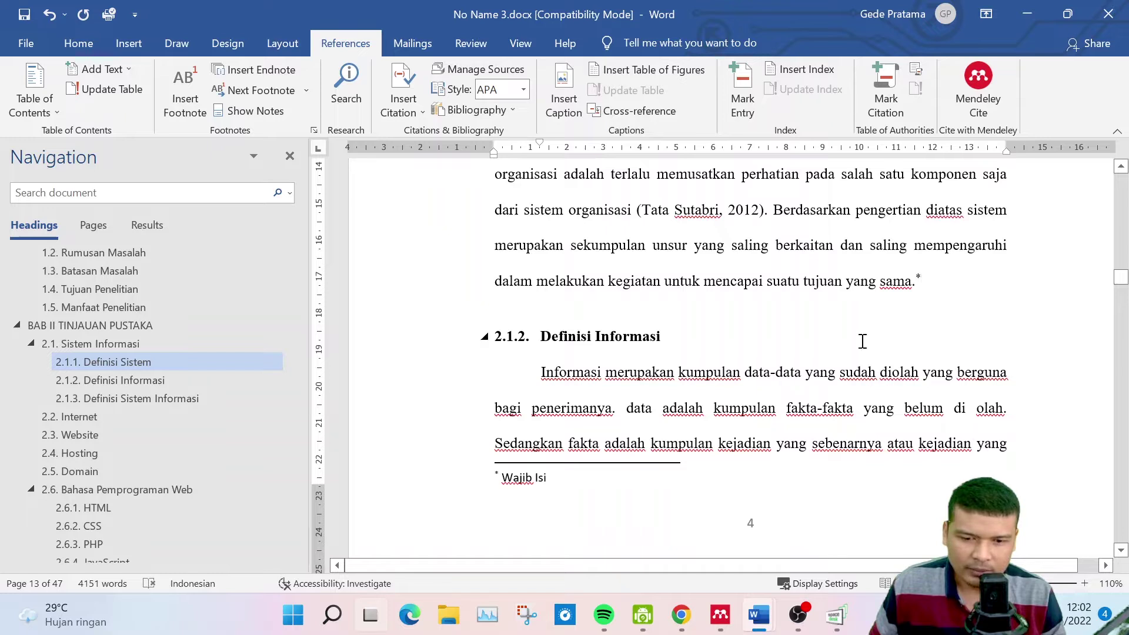
left_click(564, 483)
key("BackSpace")
key("BackSpace")
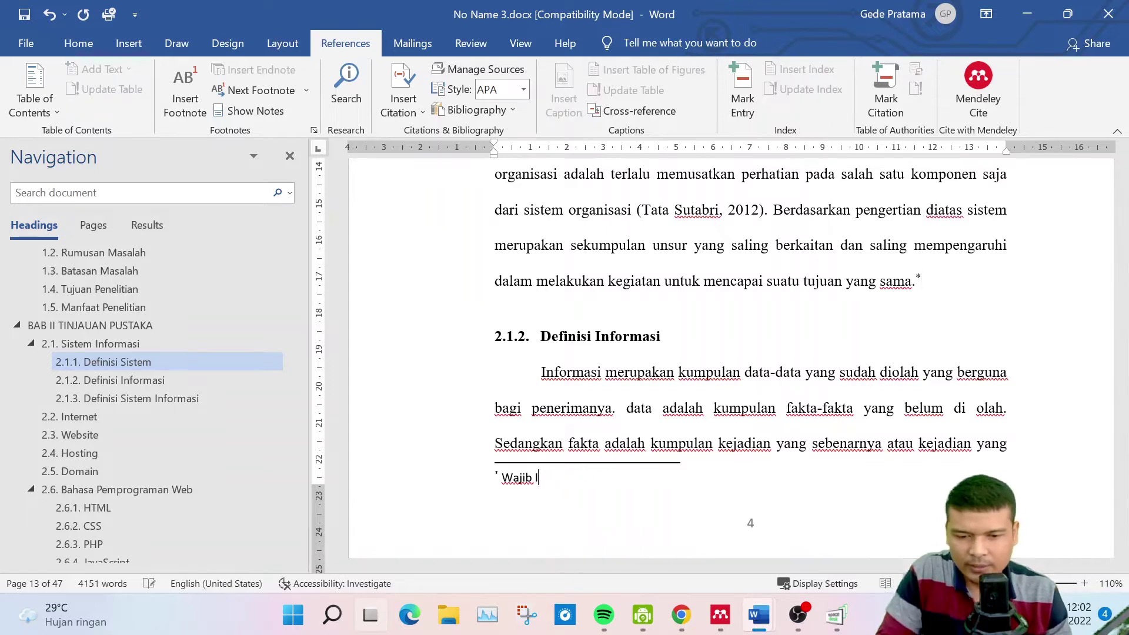
type("Ada")
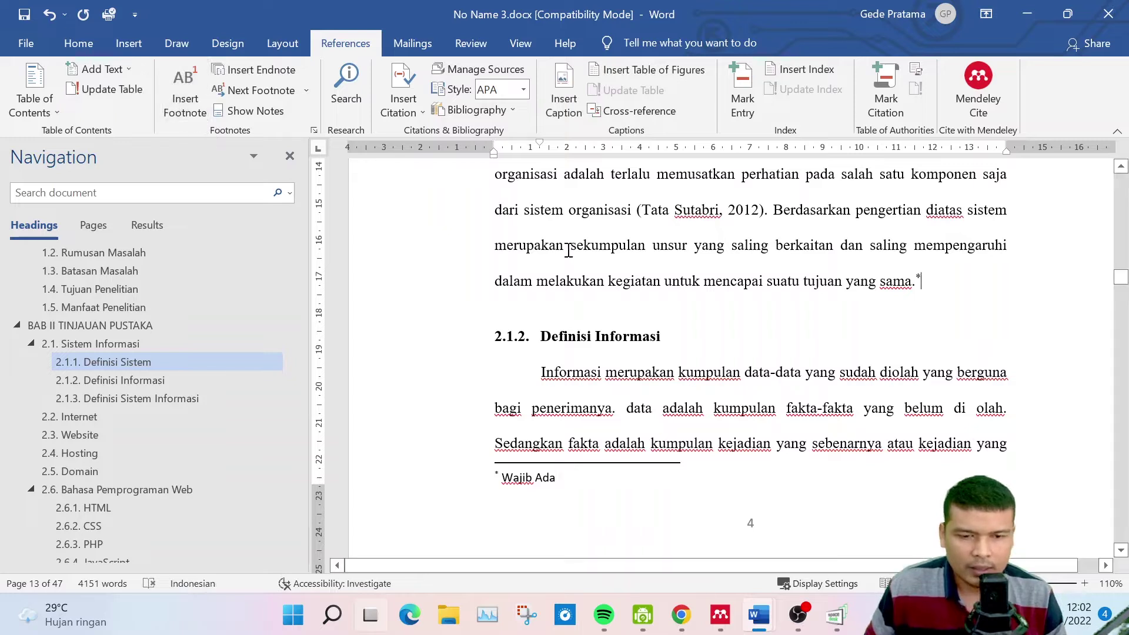
Delete the footnote by removing its reference mark after "sama." in the 2.1.1 paragraph
left_click(250, 110)
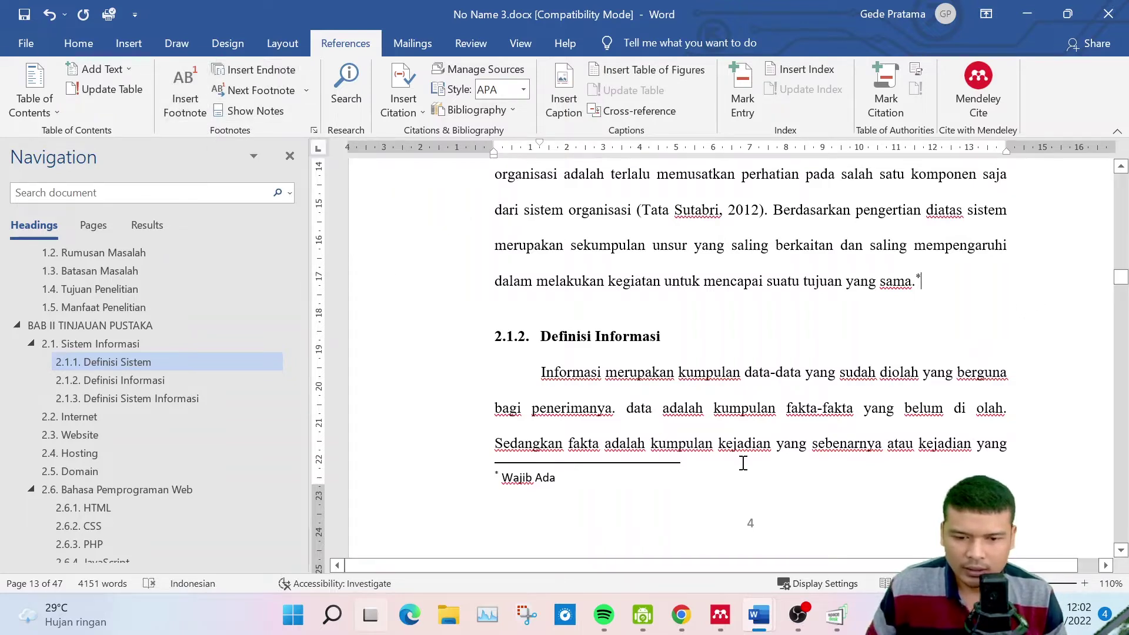
key("BackSpace")
key("BackSpace")
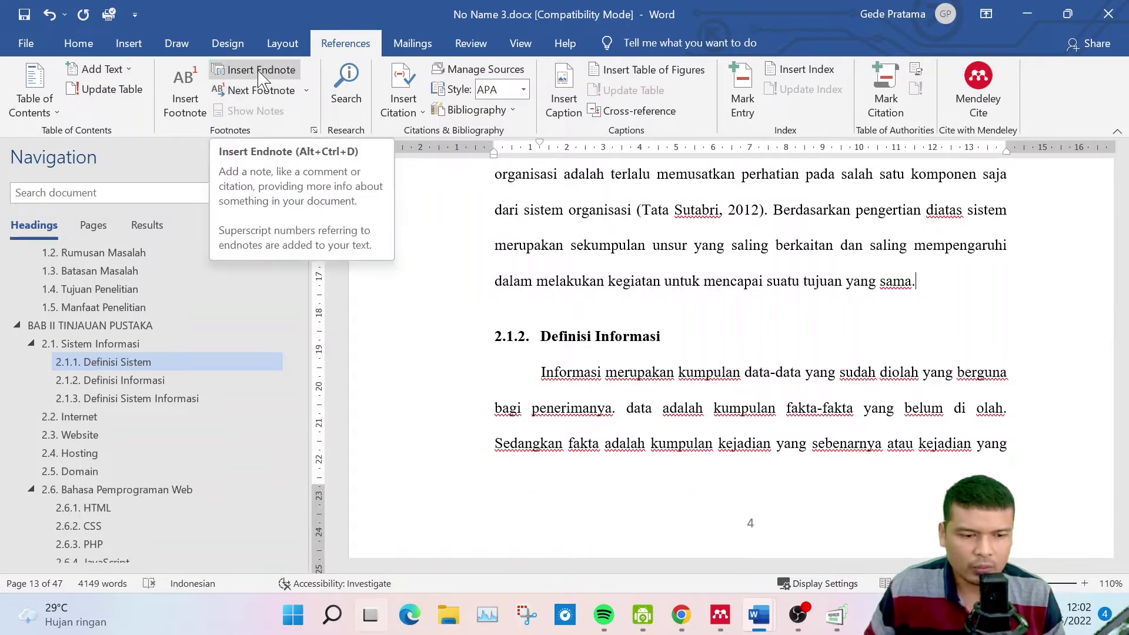
Insert an endnote after "sama." at the end of 2.1.1 and enter the cited author's name with (2012) as its text
left_click(262, 70)
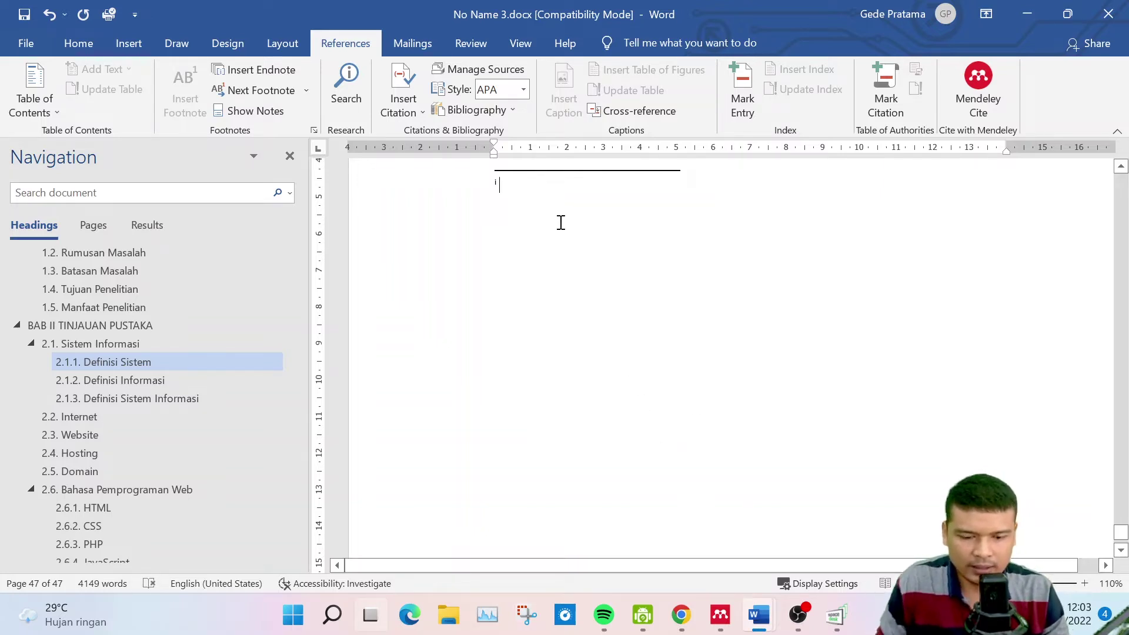
type("Kutipan dari")
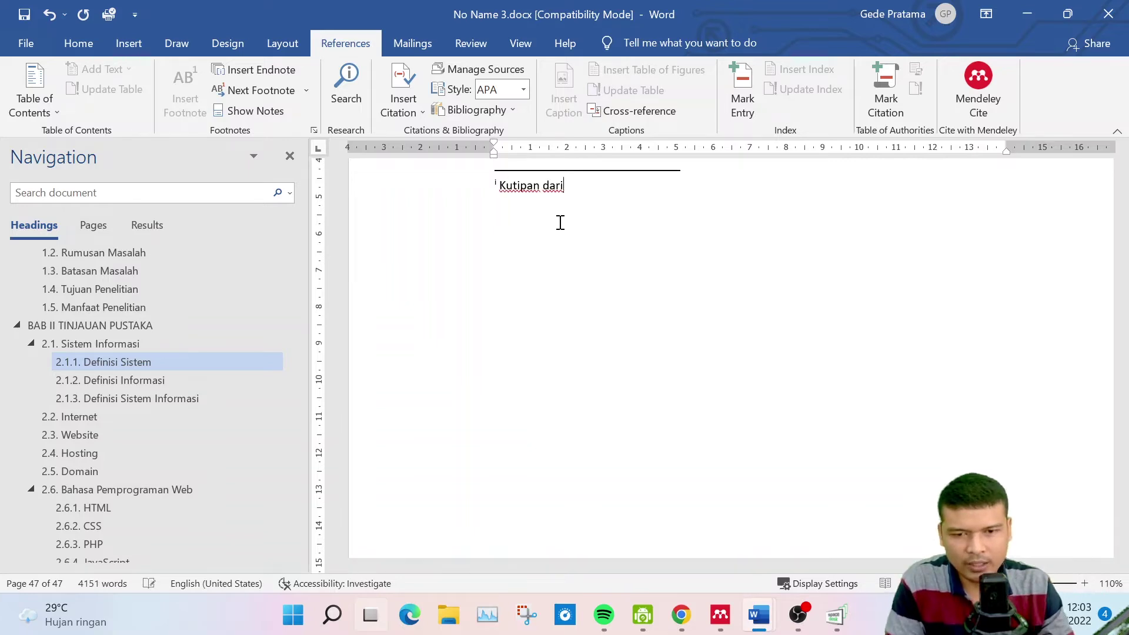
key("BackSpace")
key("BackSpace")
key("BackSpace")
key("BackSpace")
key("BackSpace")
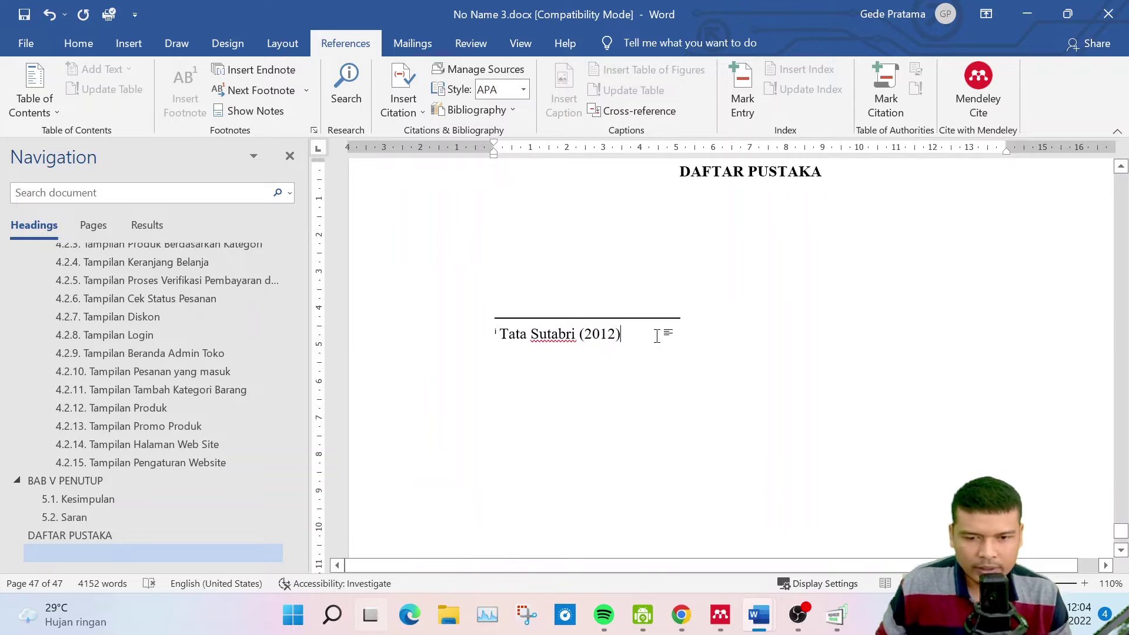
Append ". Judul" after (2012) in the first endnote's text
type(". Jusu")
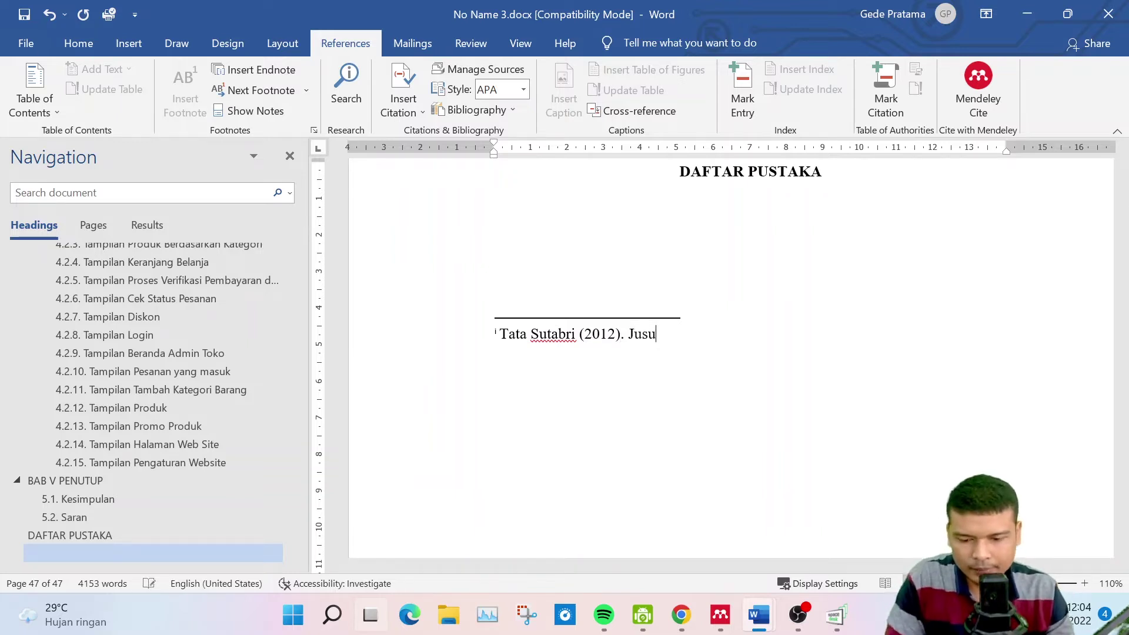
key("BackSpace")
key("BackSpace")
type("dul")
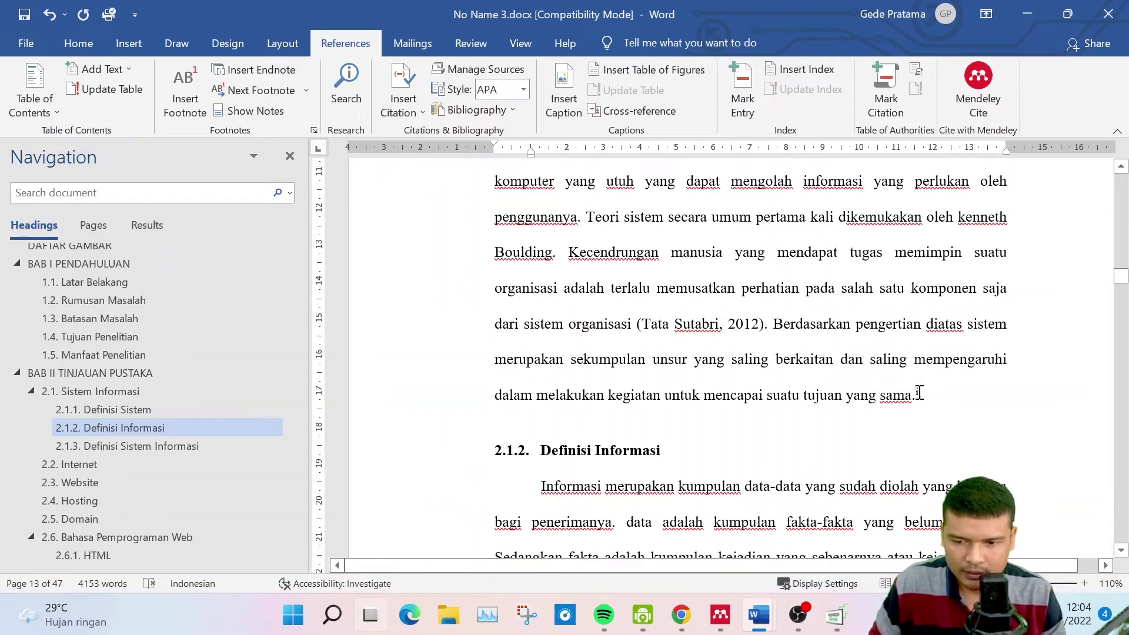
Insert a second endnote after "keputusan”." in section 2.1.2 and enter the cited author's name with (2011) as its text
left_click(919, 394)
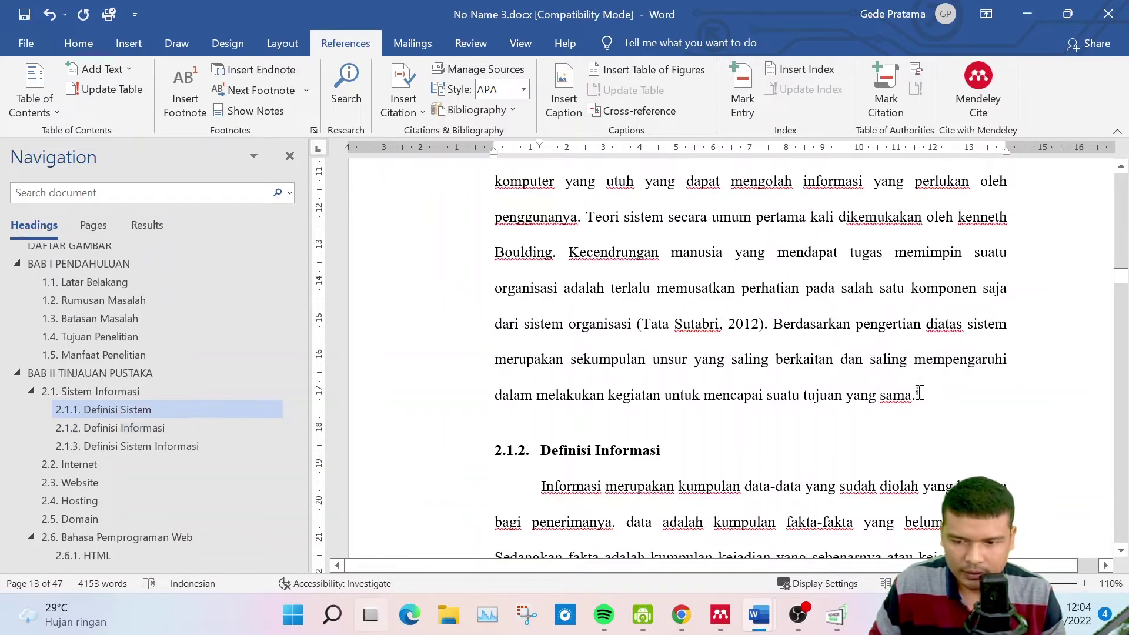
left_click(274, 94)
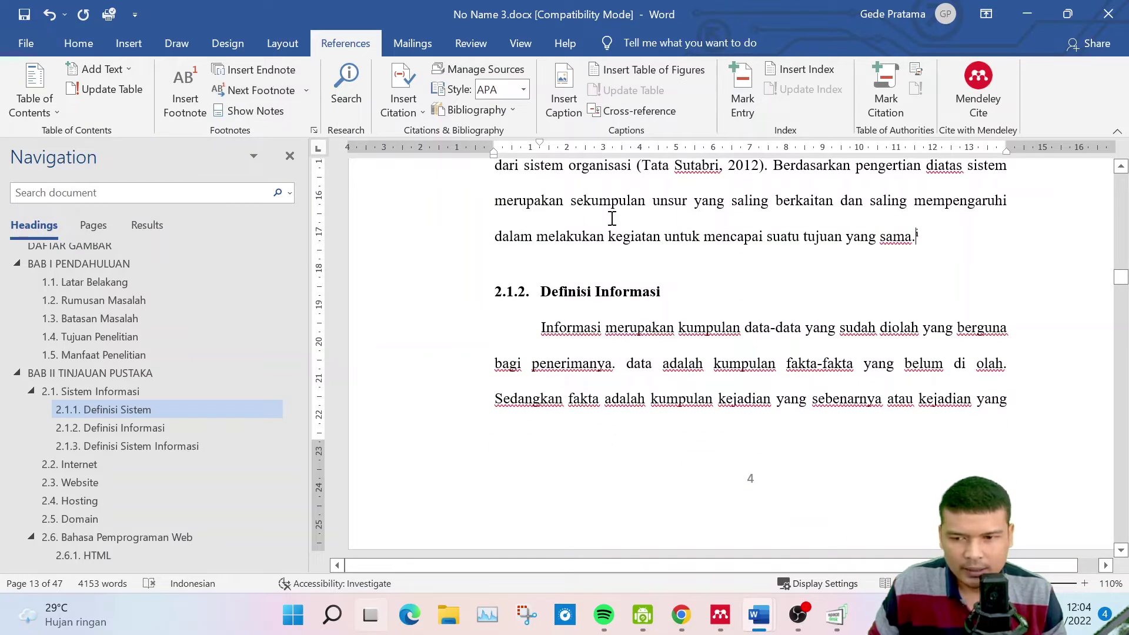
scroll(690, 242, "down", 15)
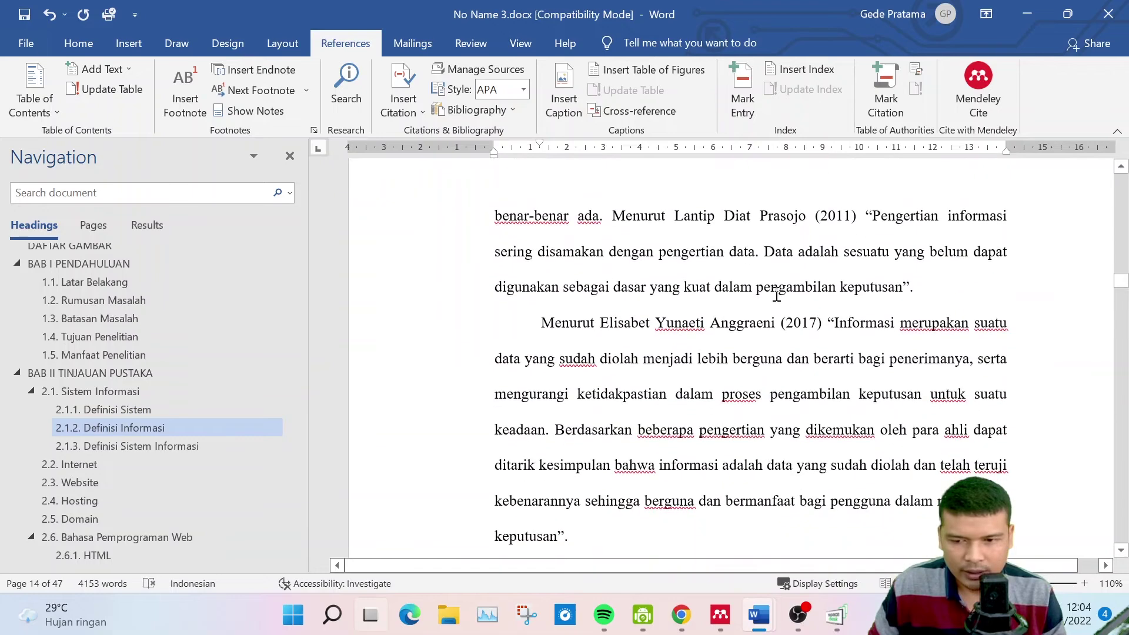
left_click(921, 287)
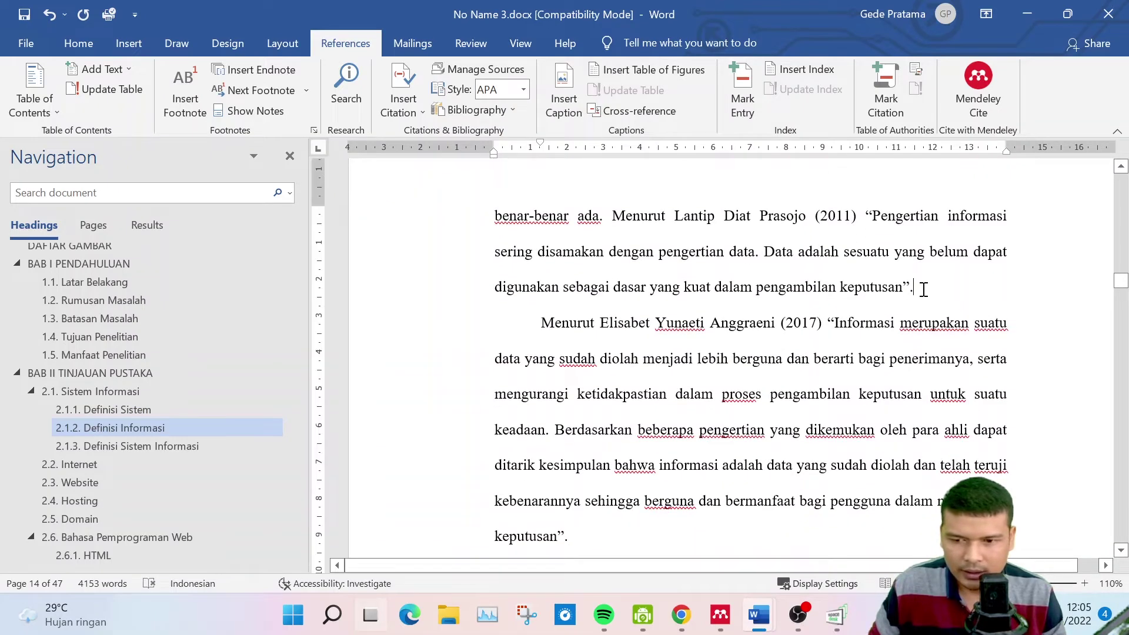
left_click(254, 70)
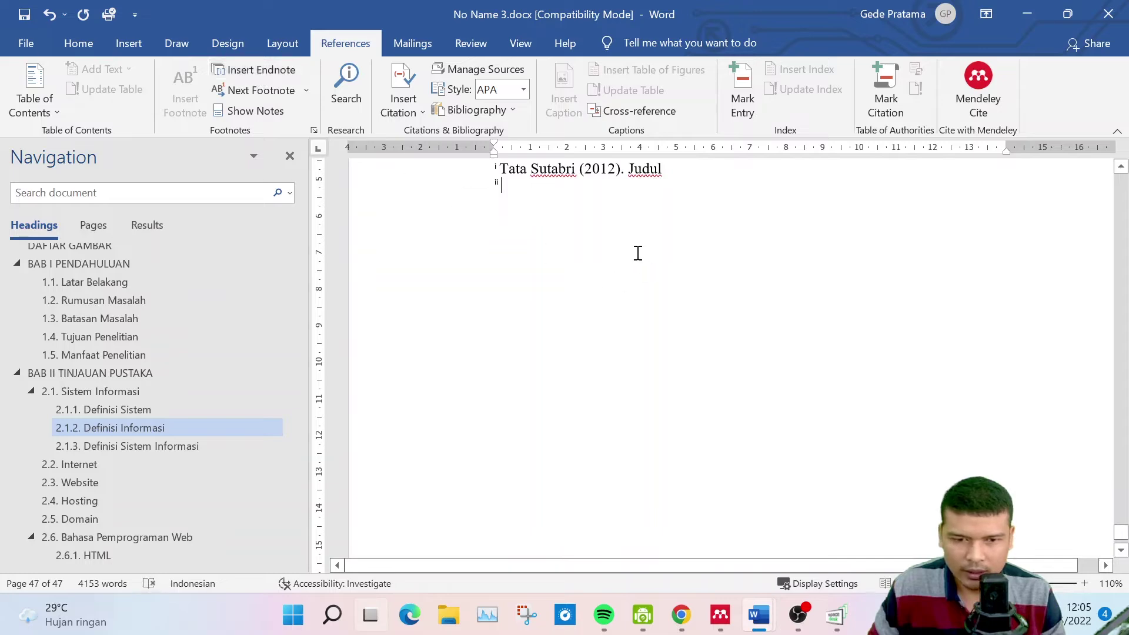
scroll(638, 252, "up", 6)
scroll(653, 353, "down", 3)
scroll(657, 369, "down", 4)
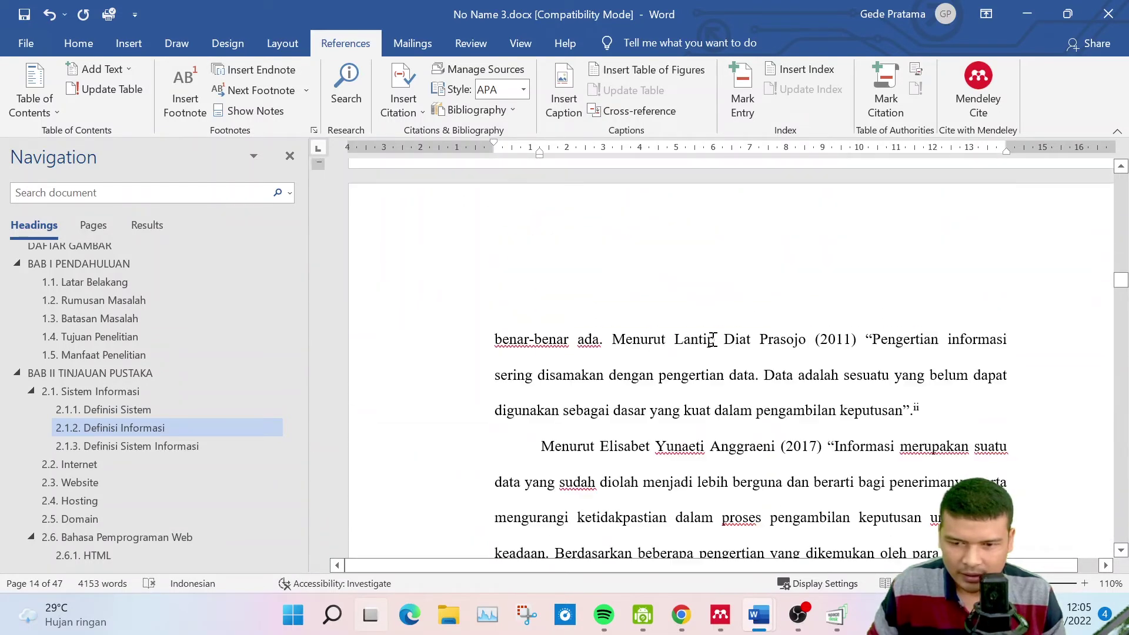
type("Lantip Diat Prasojo (2011)")
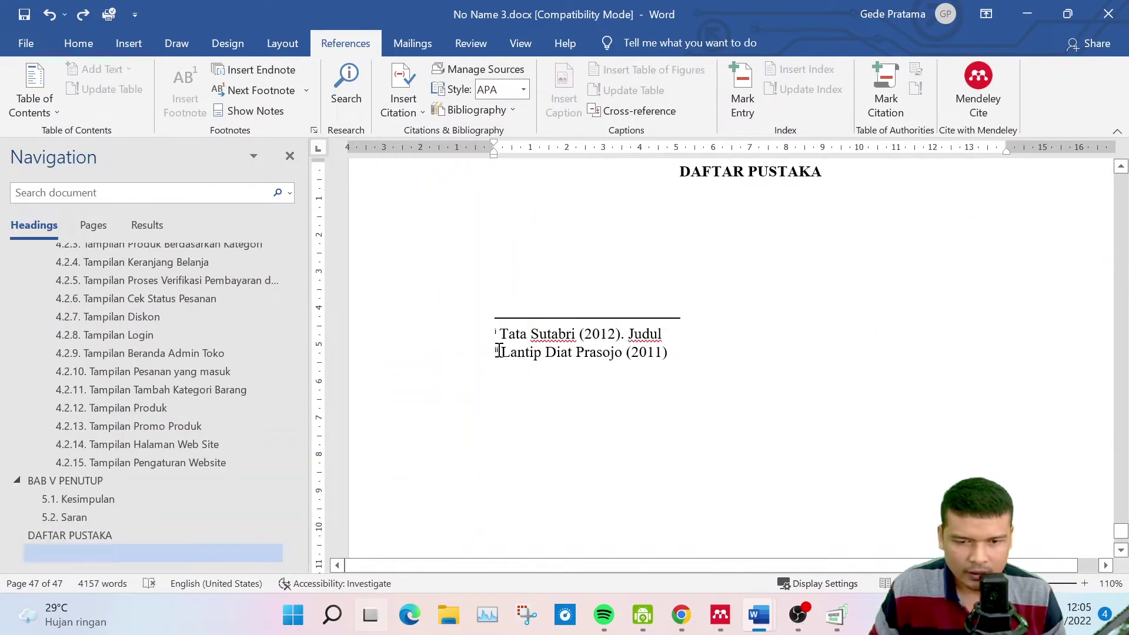
Set the endnote number format to 1, 2, 3, apply it to this section, and show the renumbered notes
right_click(499, 352)
left_click(544, 248)
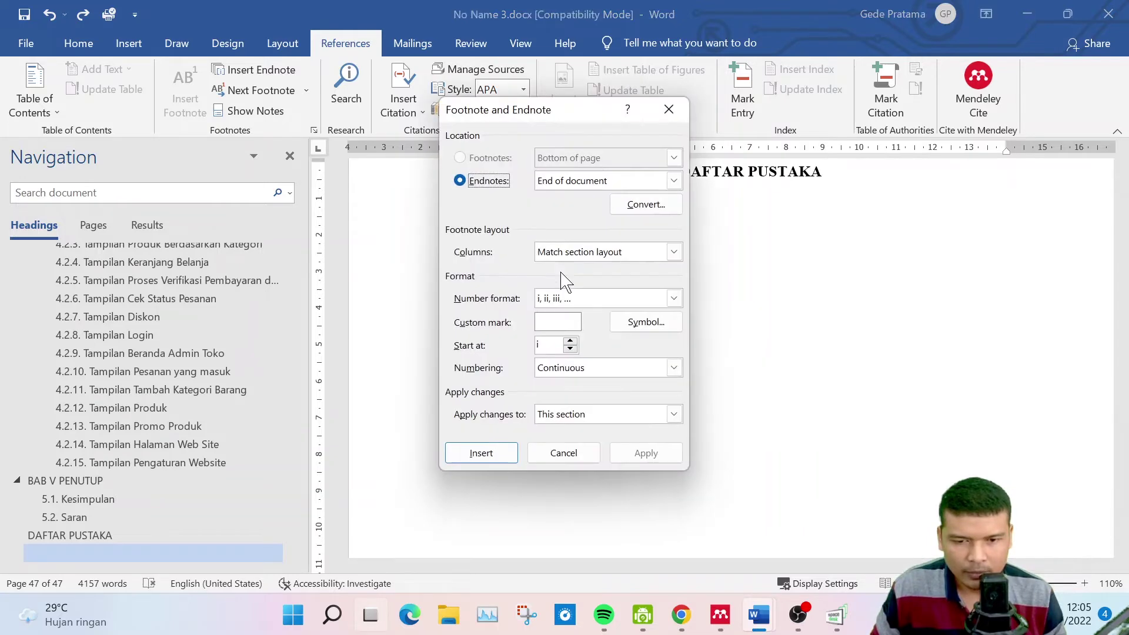
left_click(577, 299)
left_click(577, 318)
left_click(646, 452)
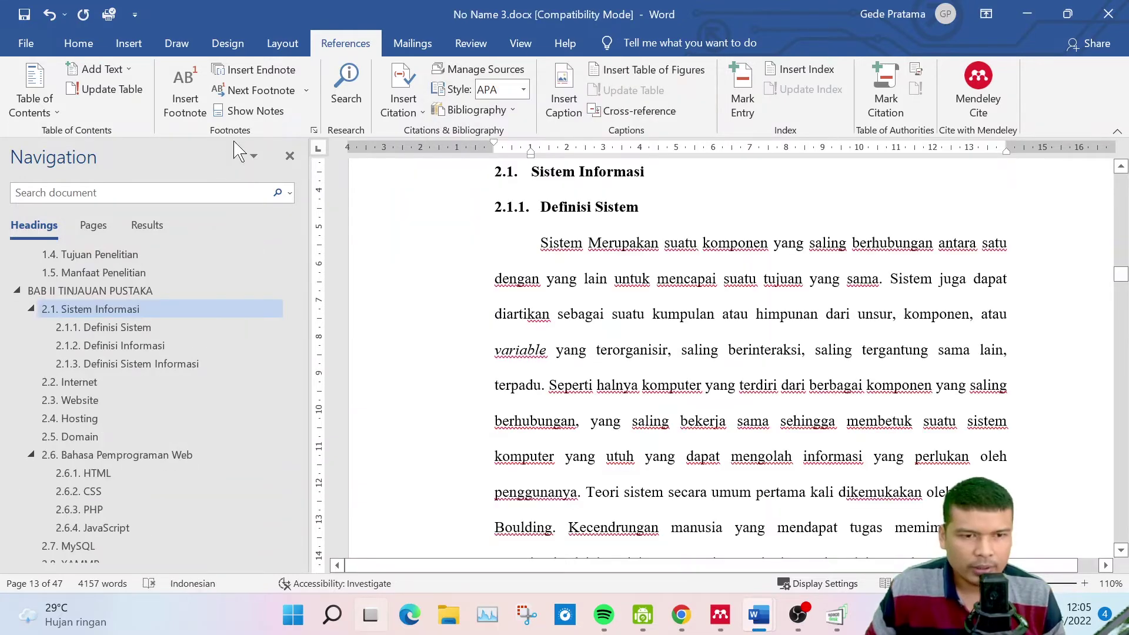
left_click(241, 111)
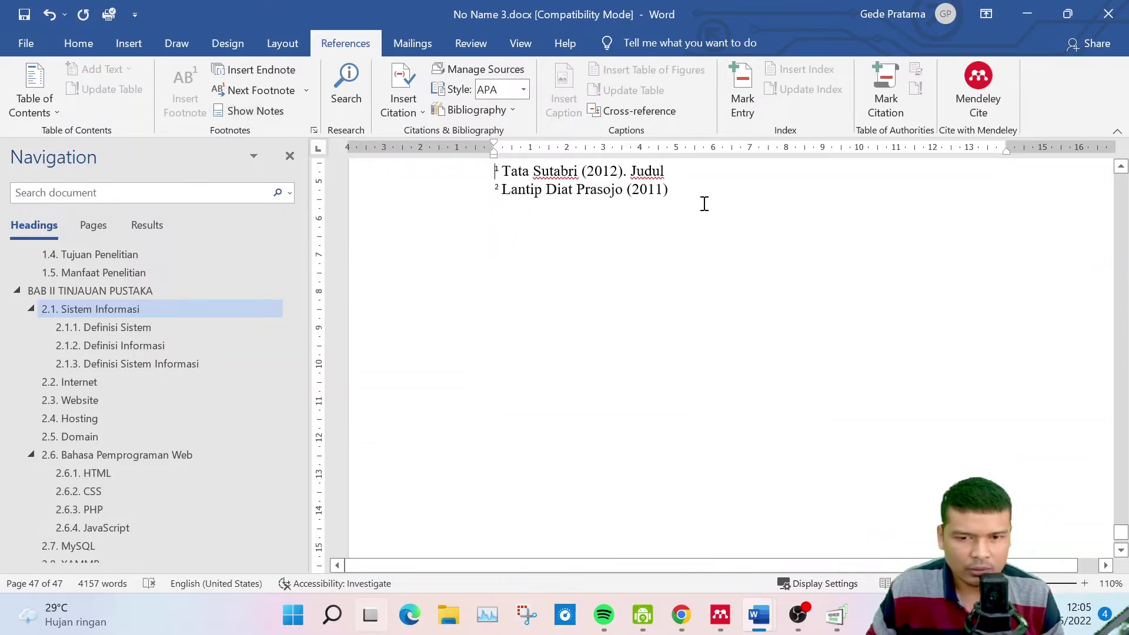
left_click_drag(694, 193, 486, 172)
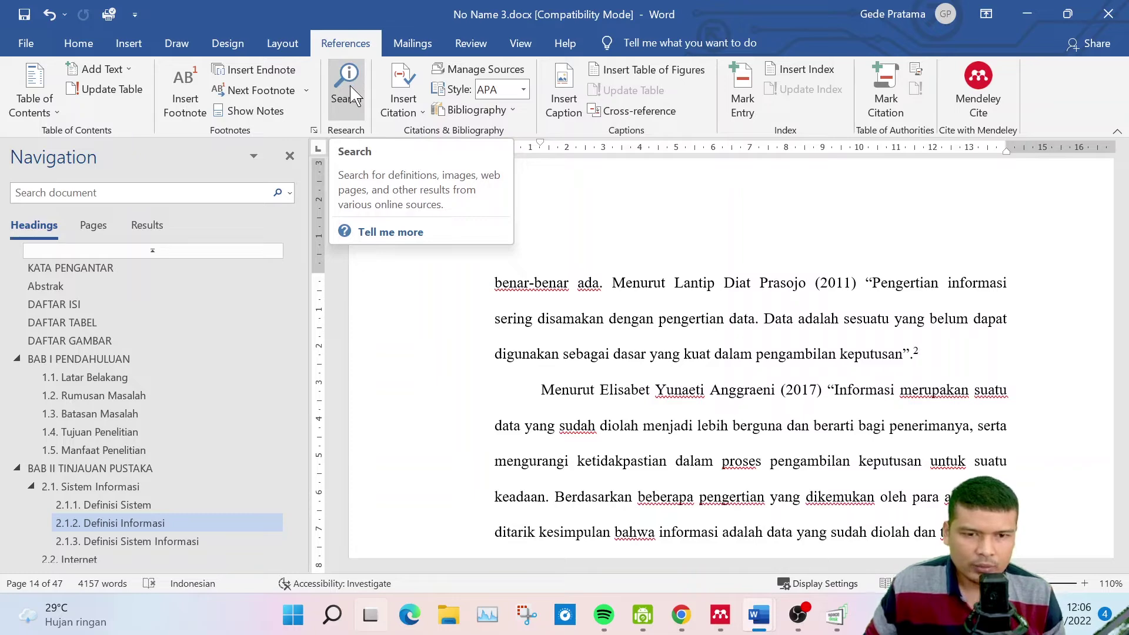
Search online sources for "informasi" from within the document and look through the results
left_click(350, 88)
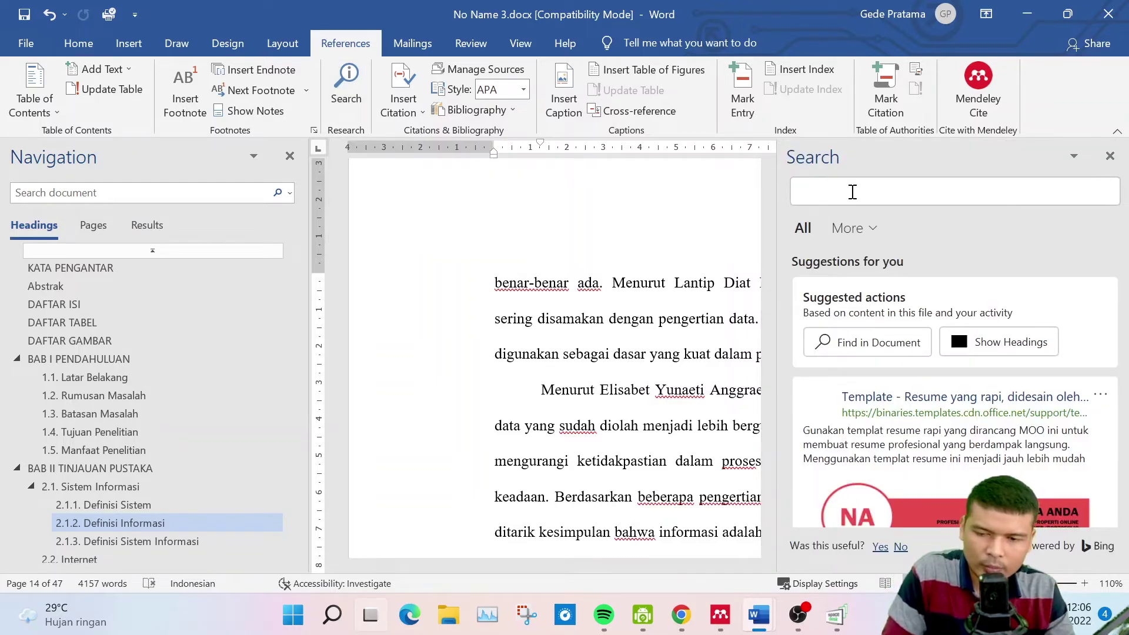
type("i")
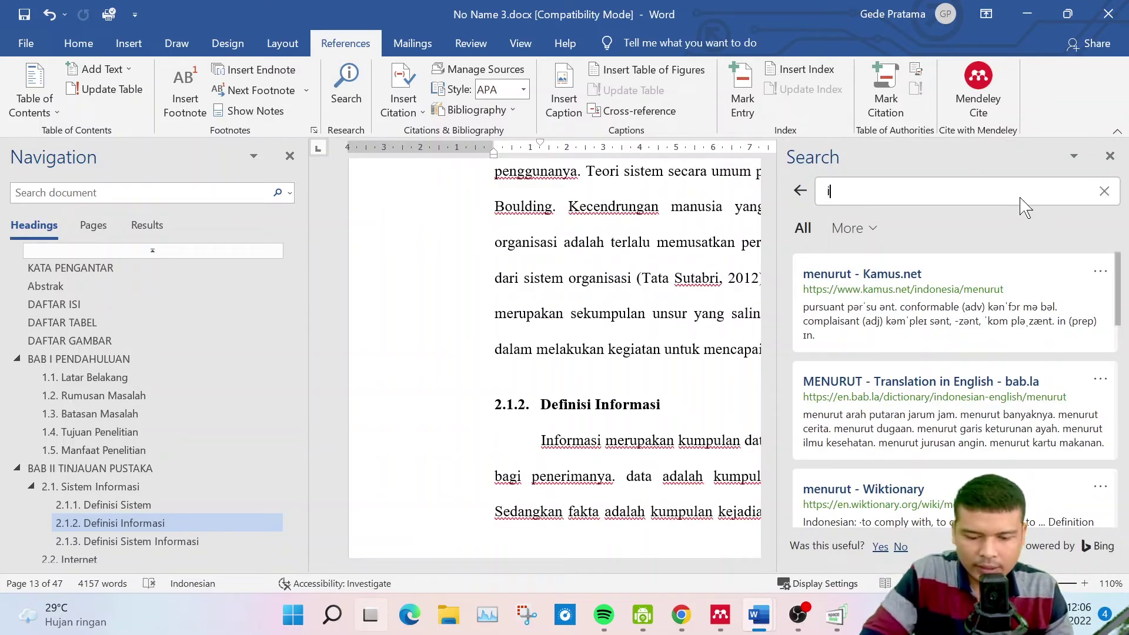
type("nformasi")
key("Return")
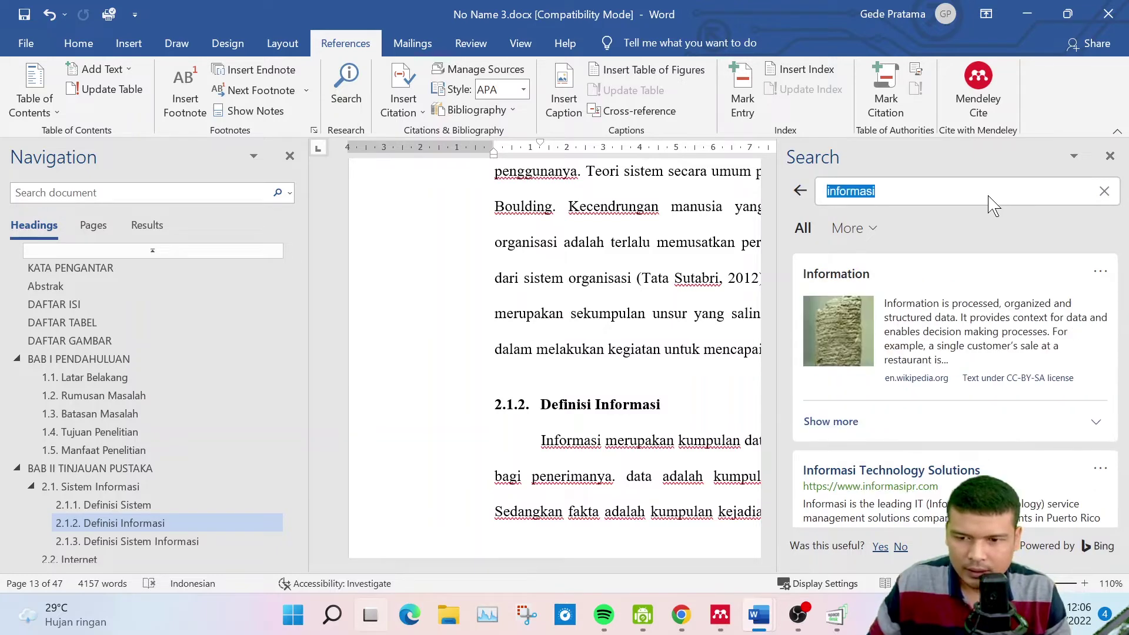
scroll(894, 456, "down", 1)
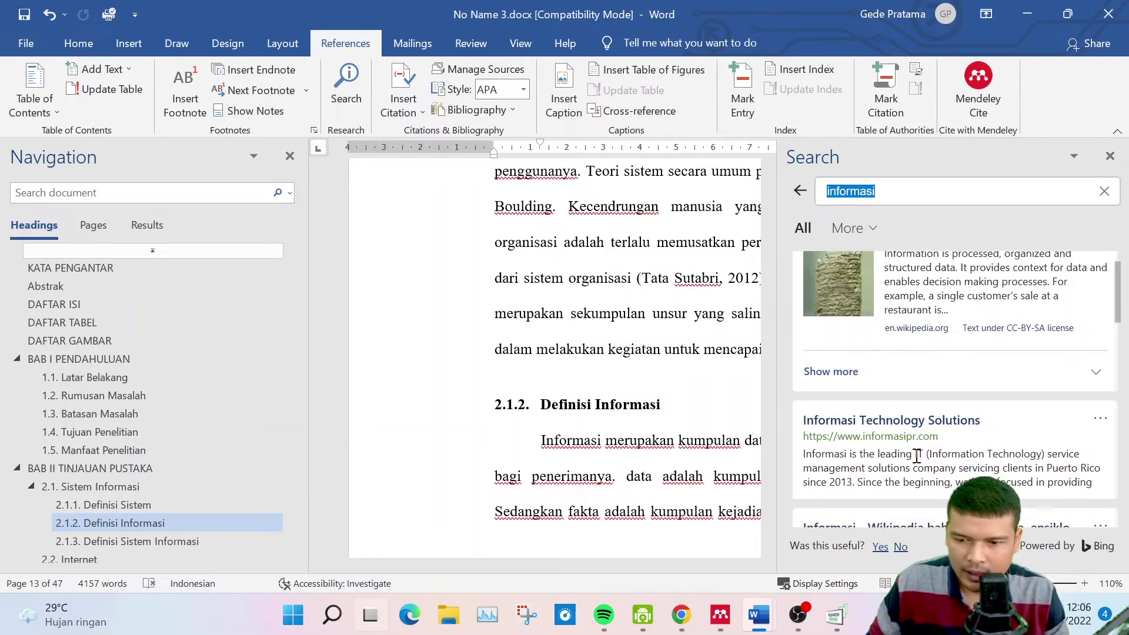
scroll(929, 441, "up", 1)
scroll(939, 424, "down", 3)
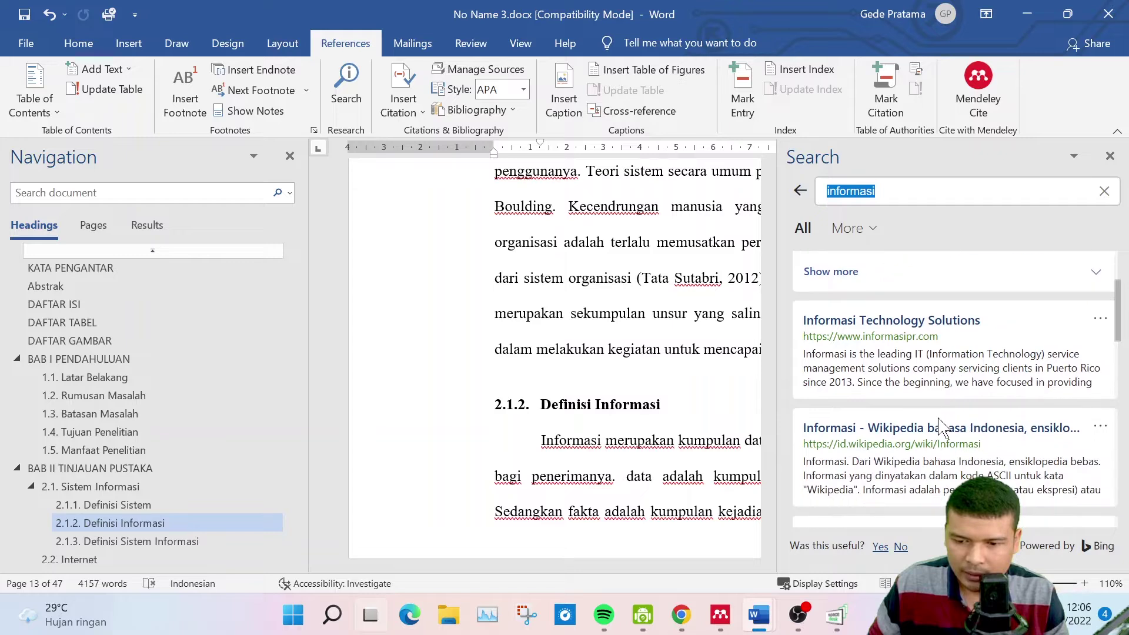
scroll(939, 424, "down", 1)
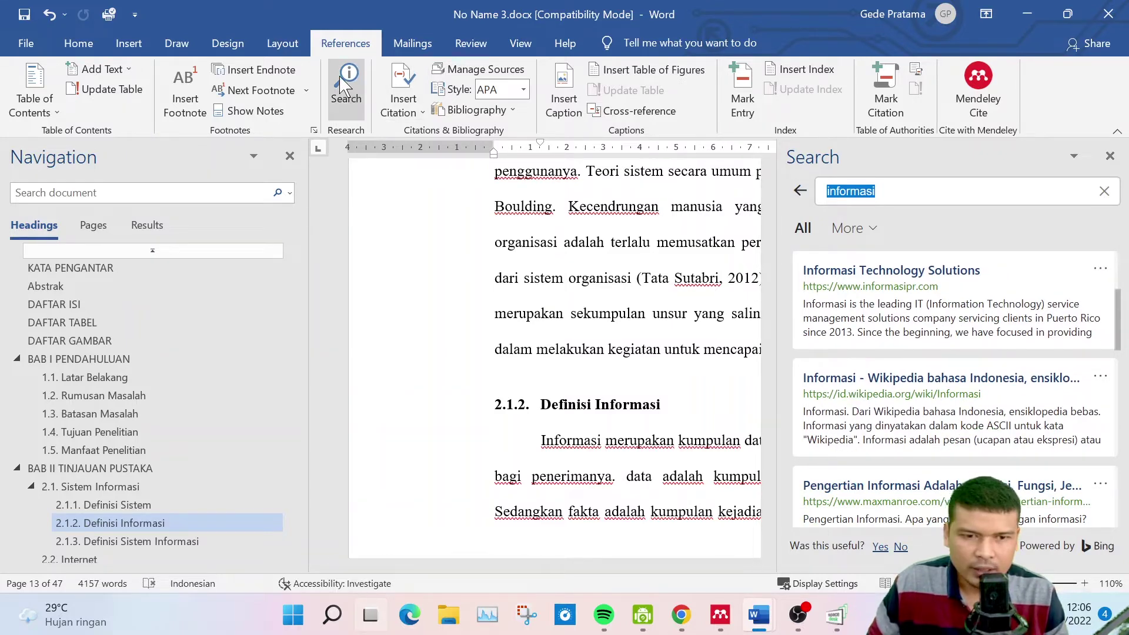
scroll(900, 420, "down", 1)
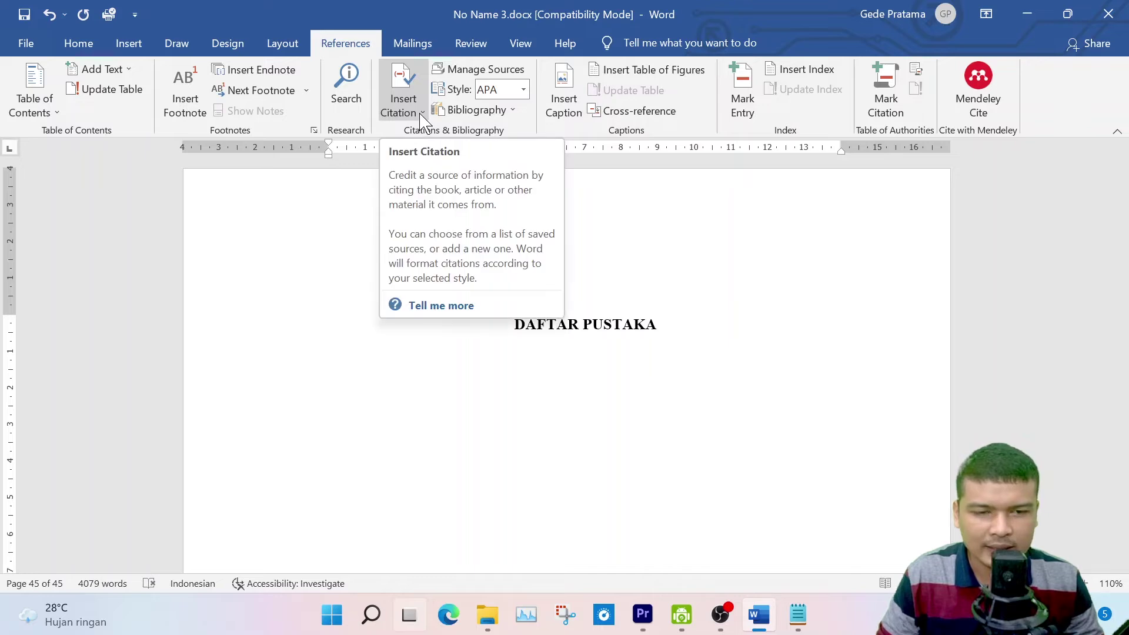
Start a new book source below DAFTAR PUSTAKA with the first Notepad reference's author name and title "7 in 1 pemprogaraman Web Untuk pemula"
left_click(421, 115)
left_click(421, 114)
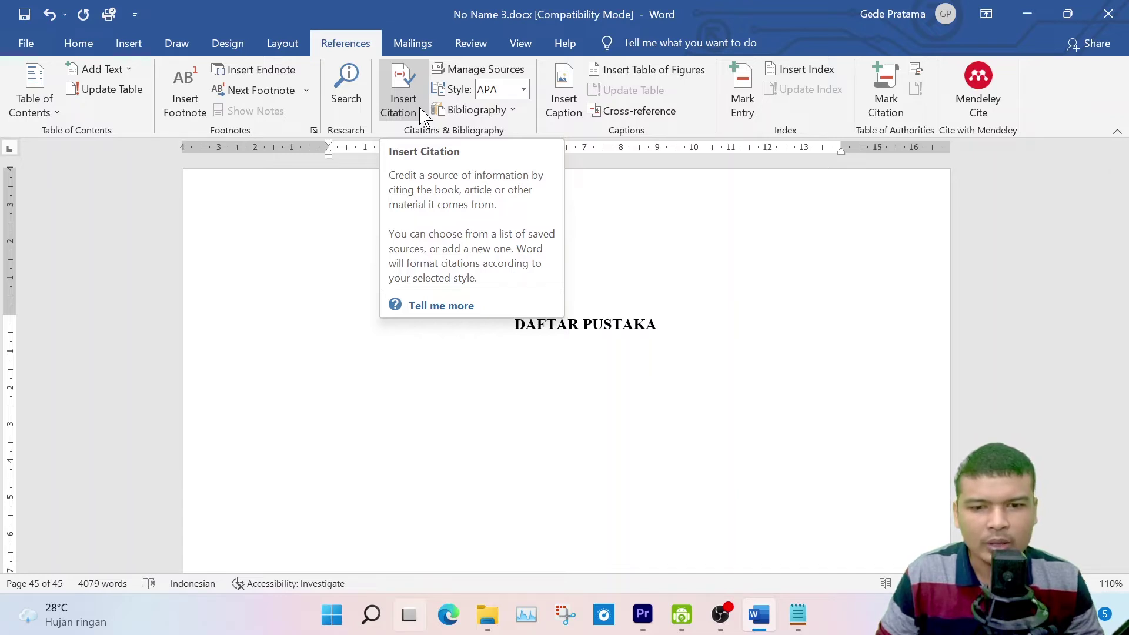
left_click(422, 114)
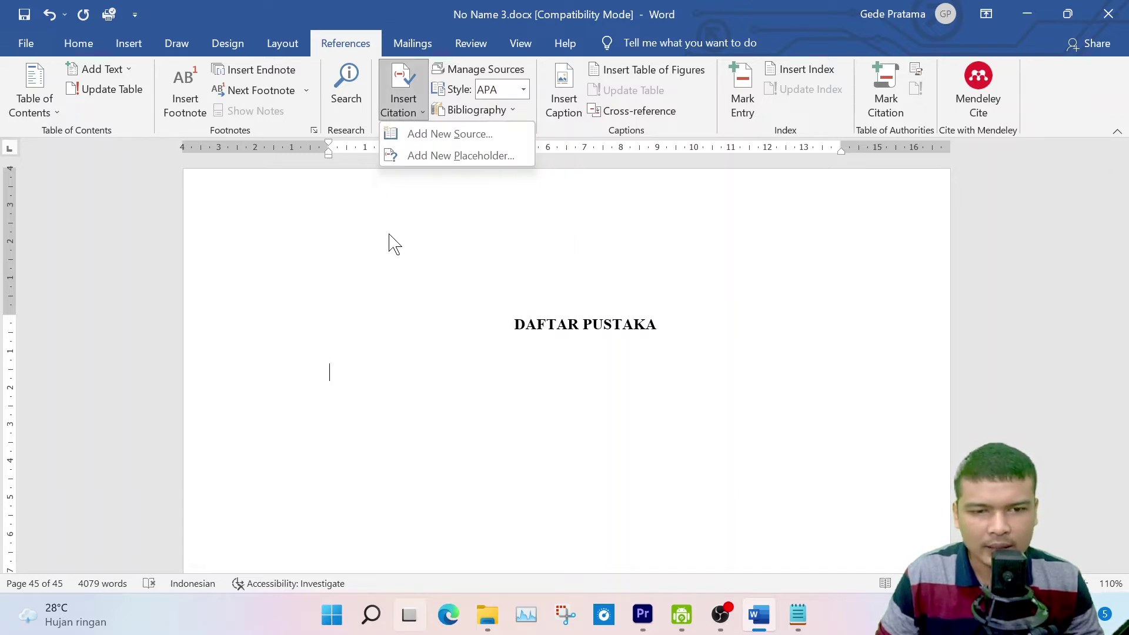
left_click(425, 137)
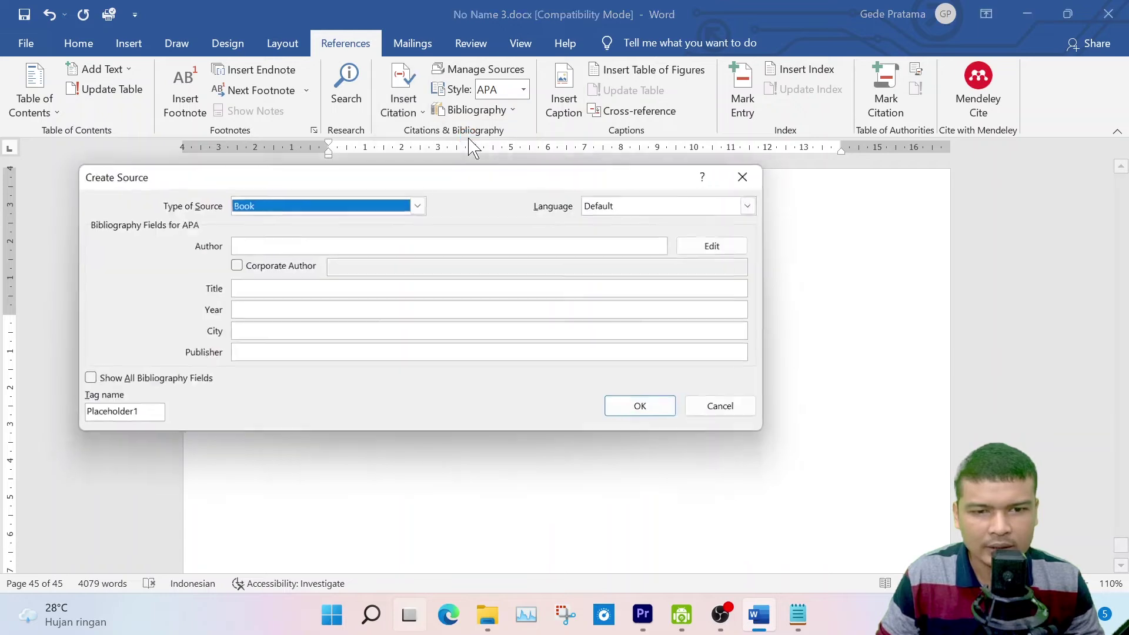
left_click(268, 243)
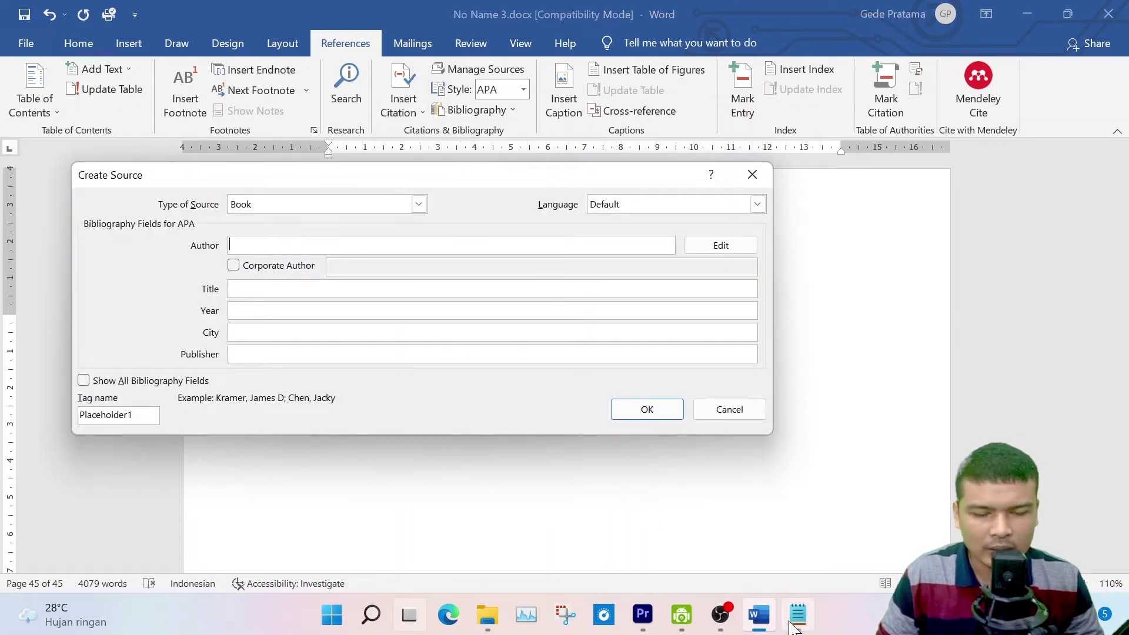
mouse_move(795, 623)
left_click(789, 550)
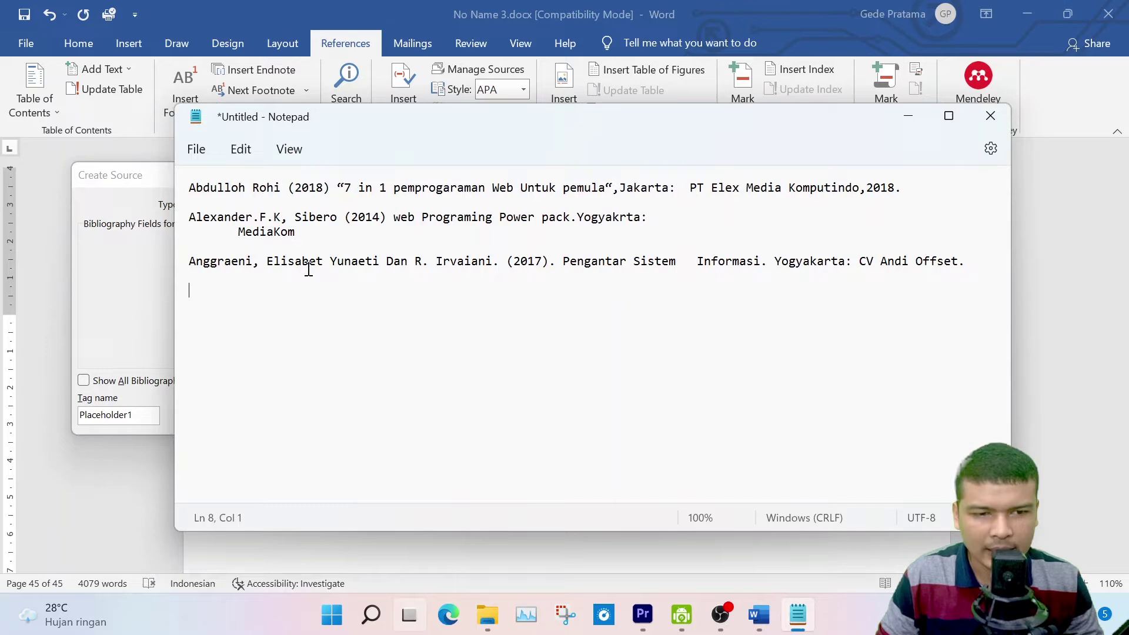
triple_click(199, 188)
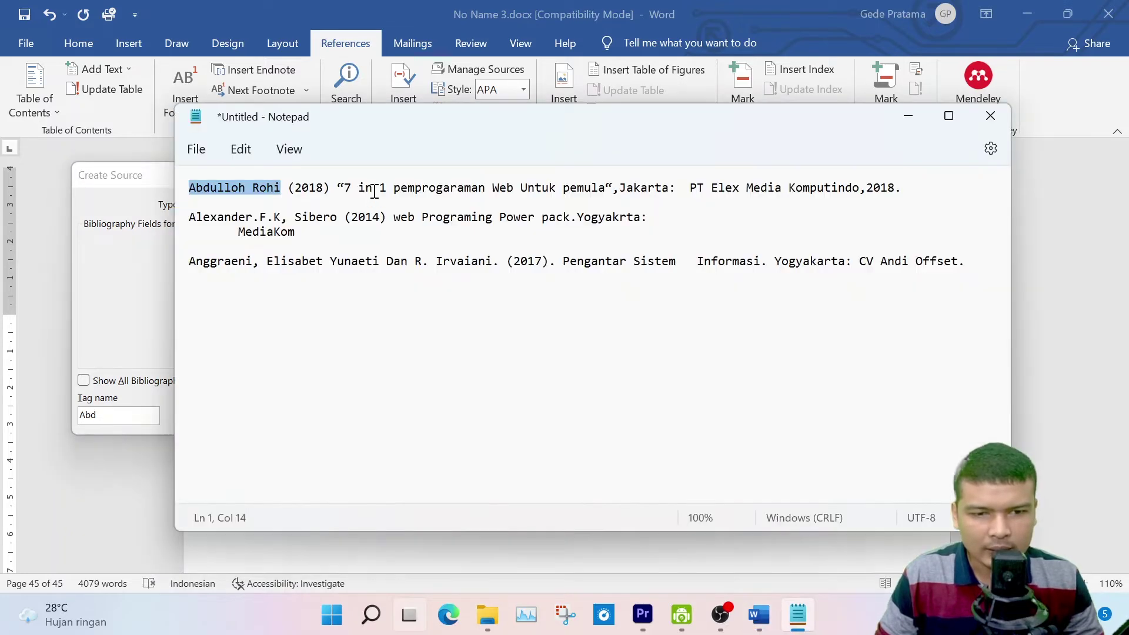
left_click_drag(347, 187, 588, 187)
left_click_drag(588, 187, 605, 187)
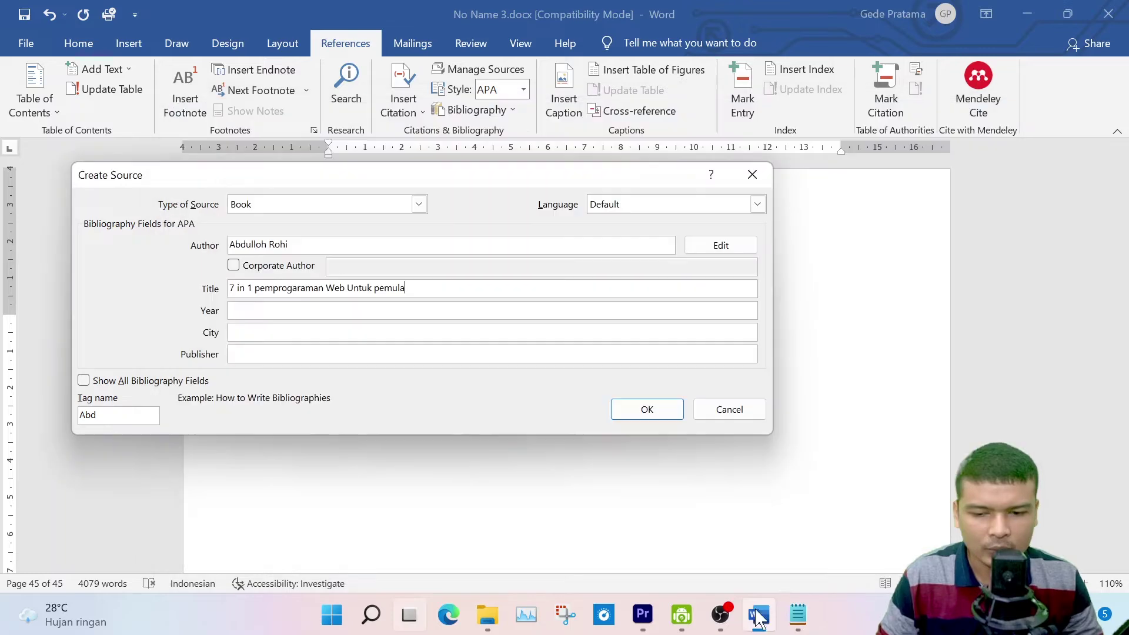
Complete the book source with year 2018, city Jakarta and publisher PT Elex Media Komputindo, and insert its citation
left_click(798, 615)
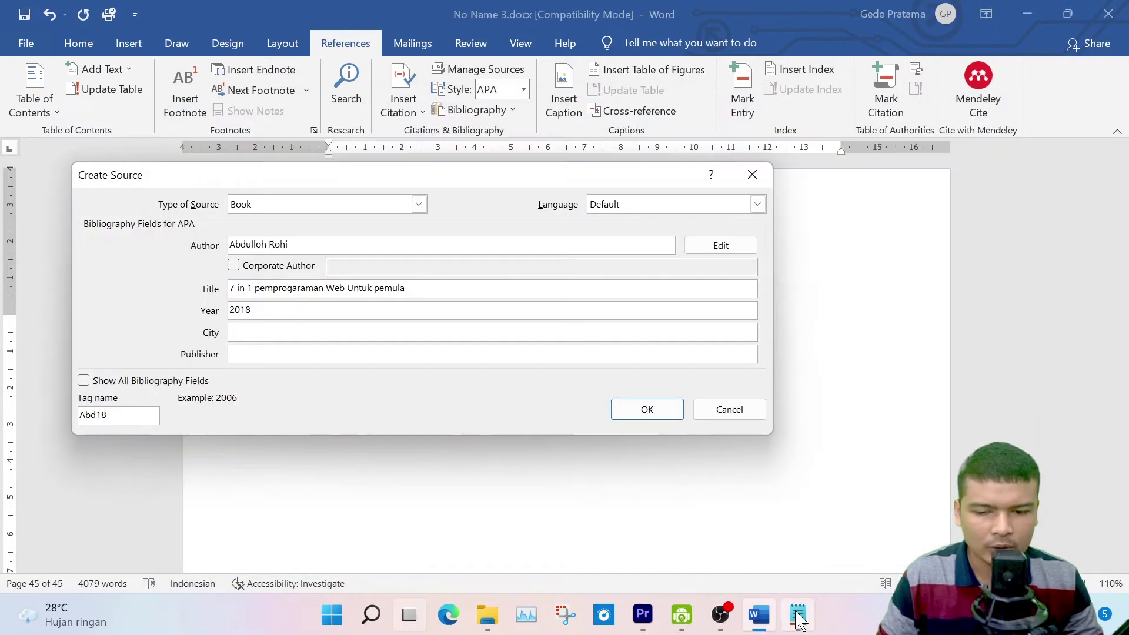
left_click(798, 615)
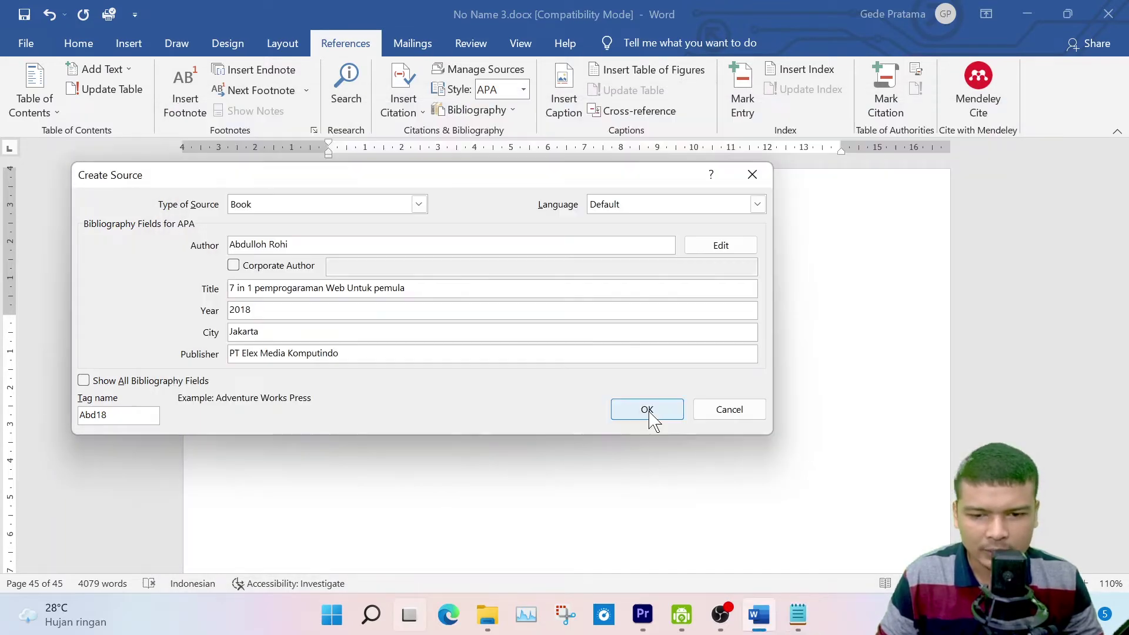
left_click(647, 410)
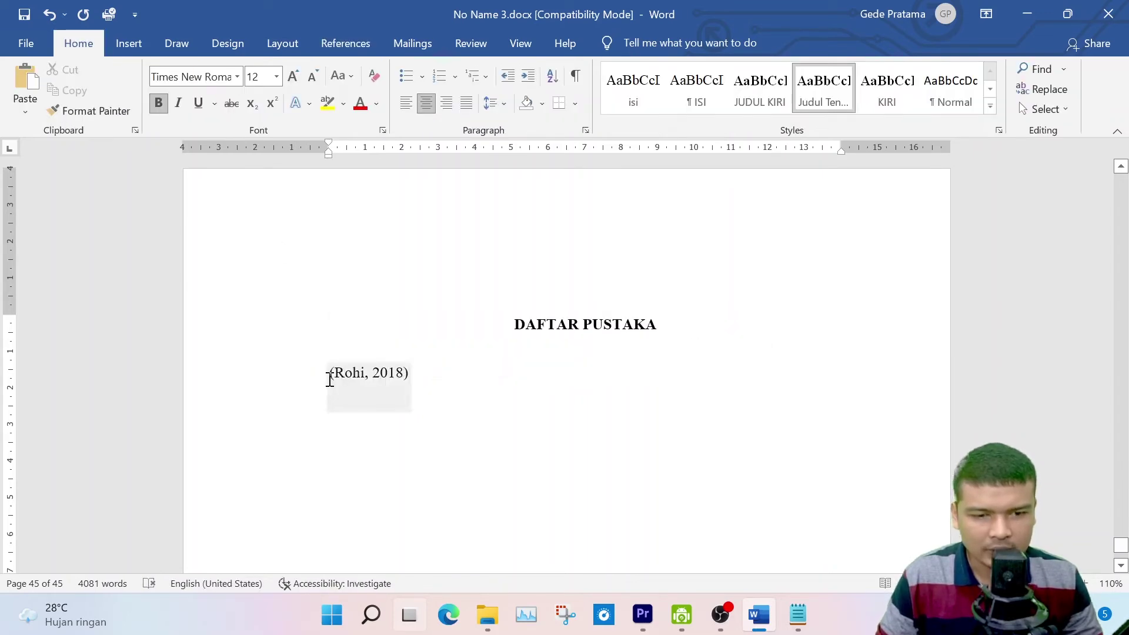
Write "Menurut" before the 2018 citation under DAFTAR PUSTAKA and "Sistem Informasi adalah" after it
left_click(329, 380)
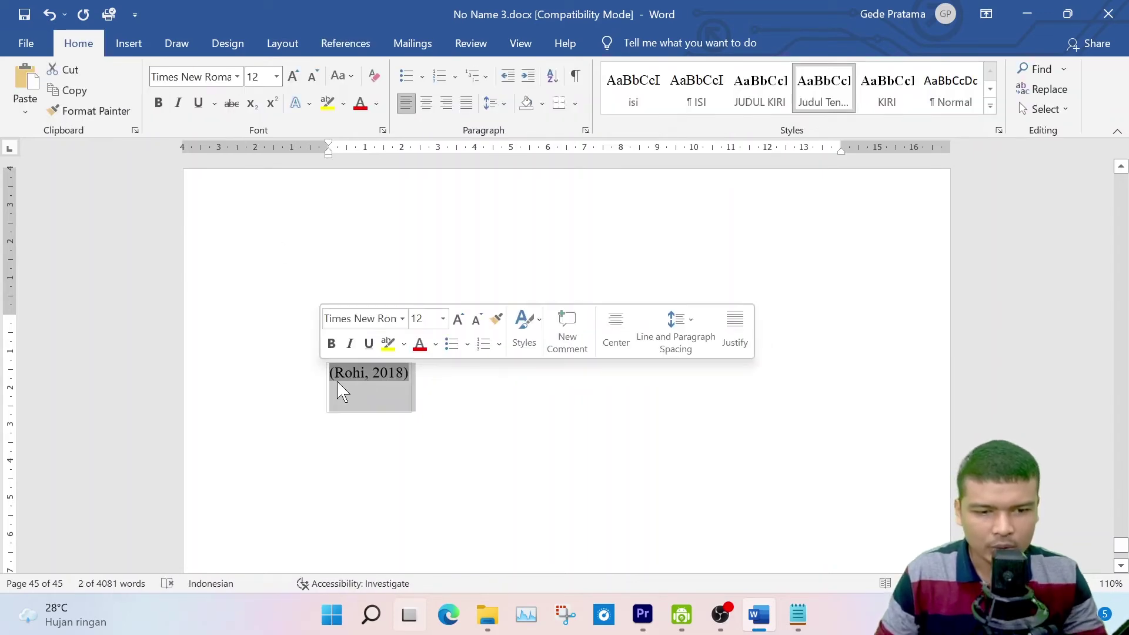
left_click(343, 428)
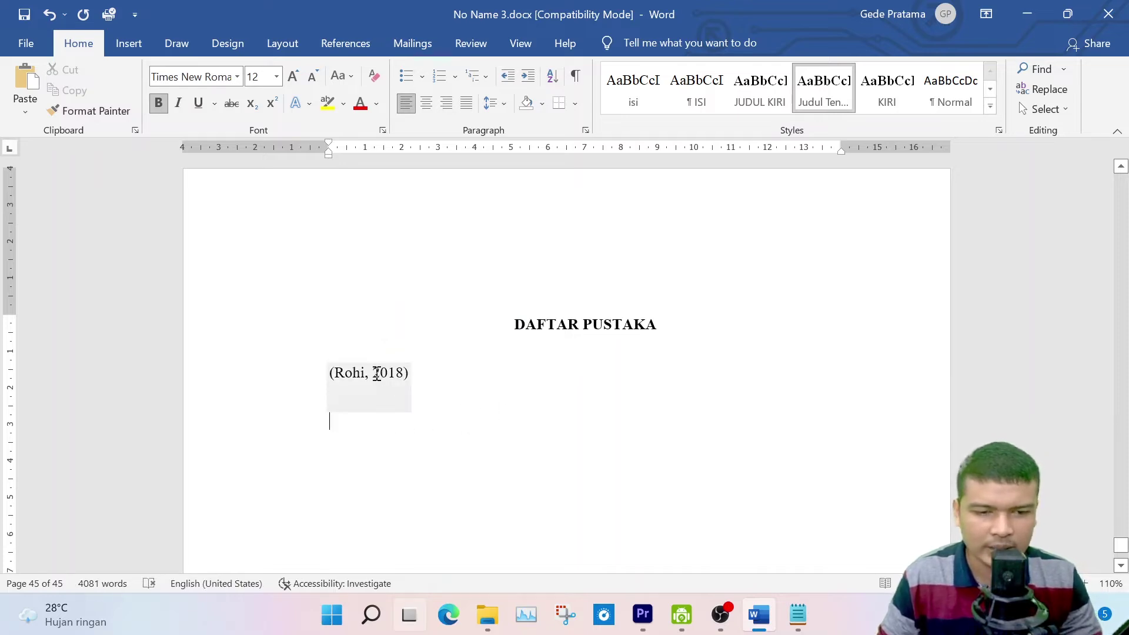
left_click(438, 383)
key("Home")
type("mE")
key("BackSpace")
key("BackSpace")
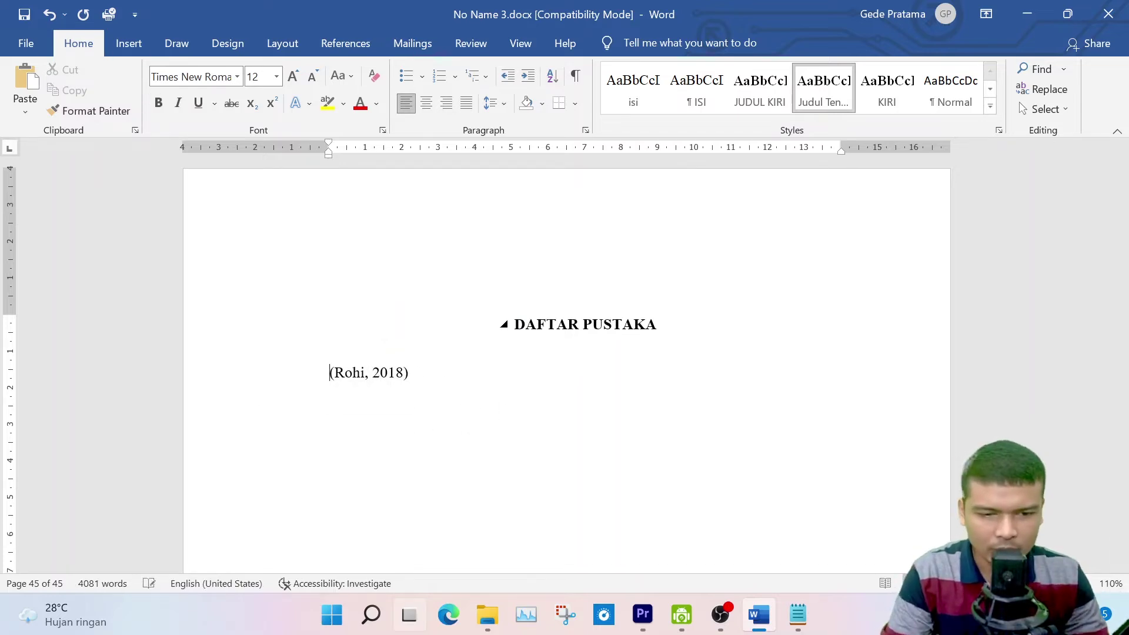
type("Menurut (Rohi,")
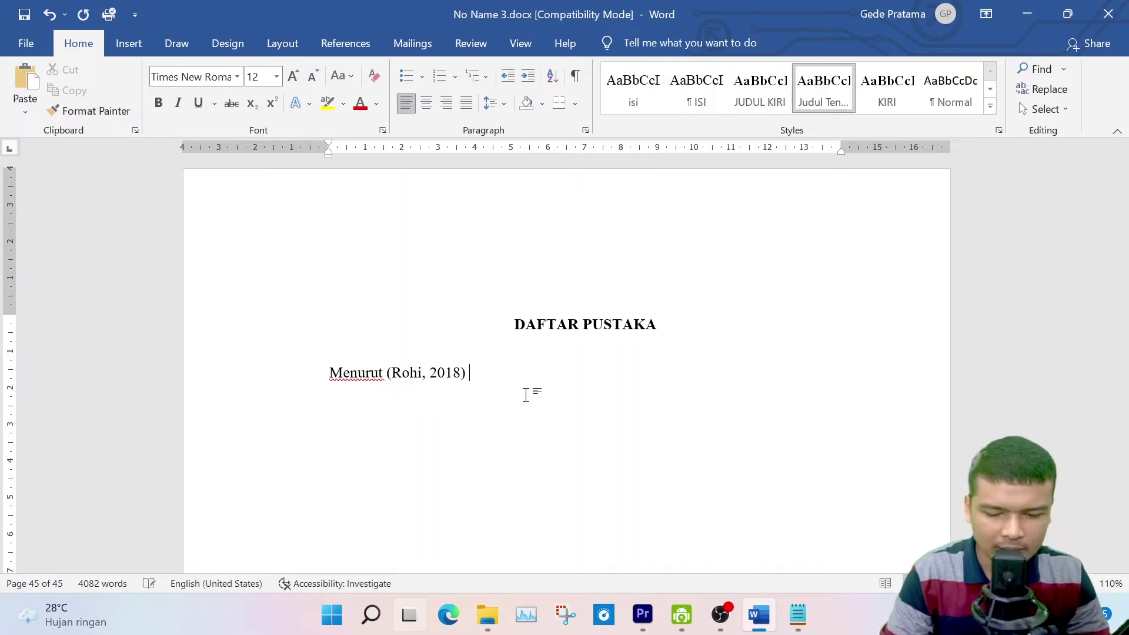
type(" 2018) Sistem Informasi adalah")
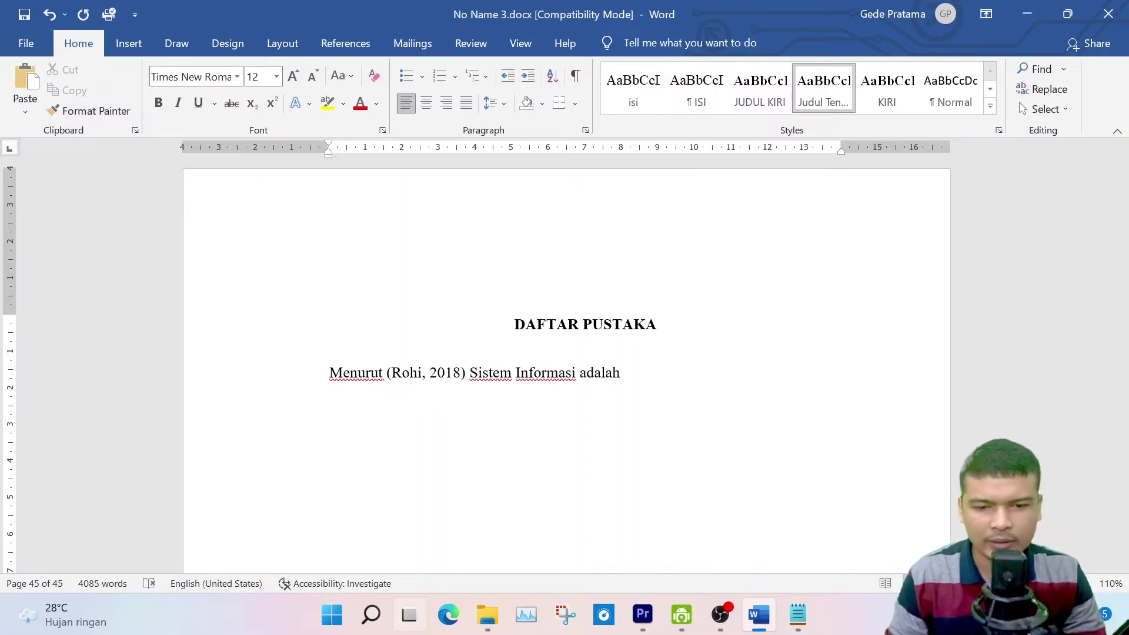
Start a new book source below the first sentence, entering the author's name from the second Notepad reference
scroll(550, 401, "down", 1)
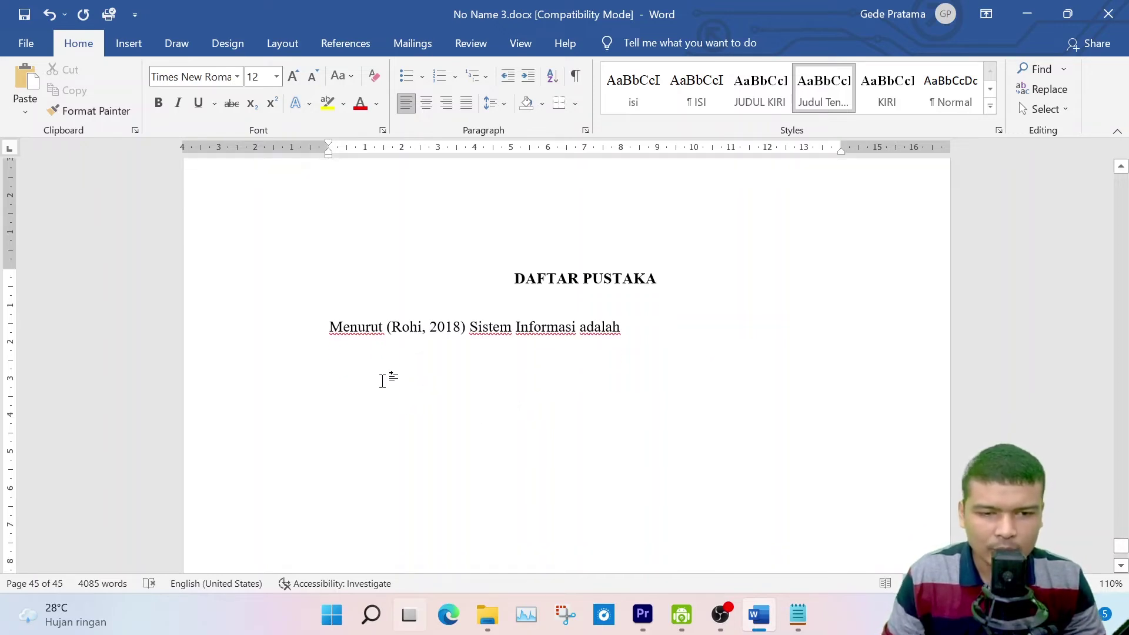
left_click(352, 47)
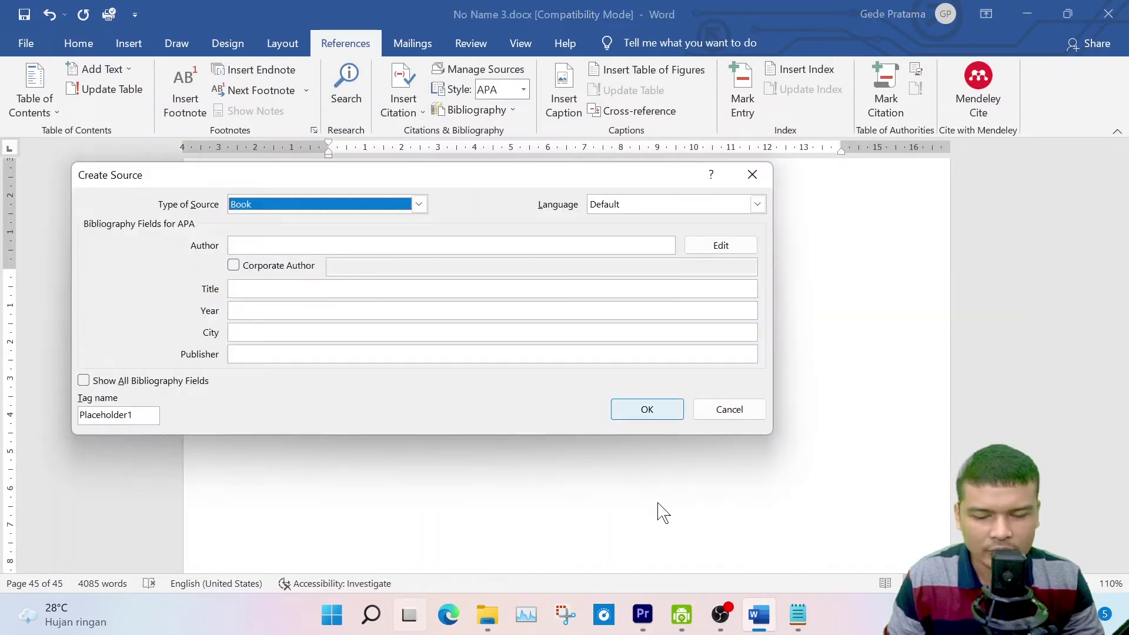
key("alt+Tab")
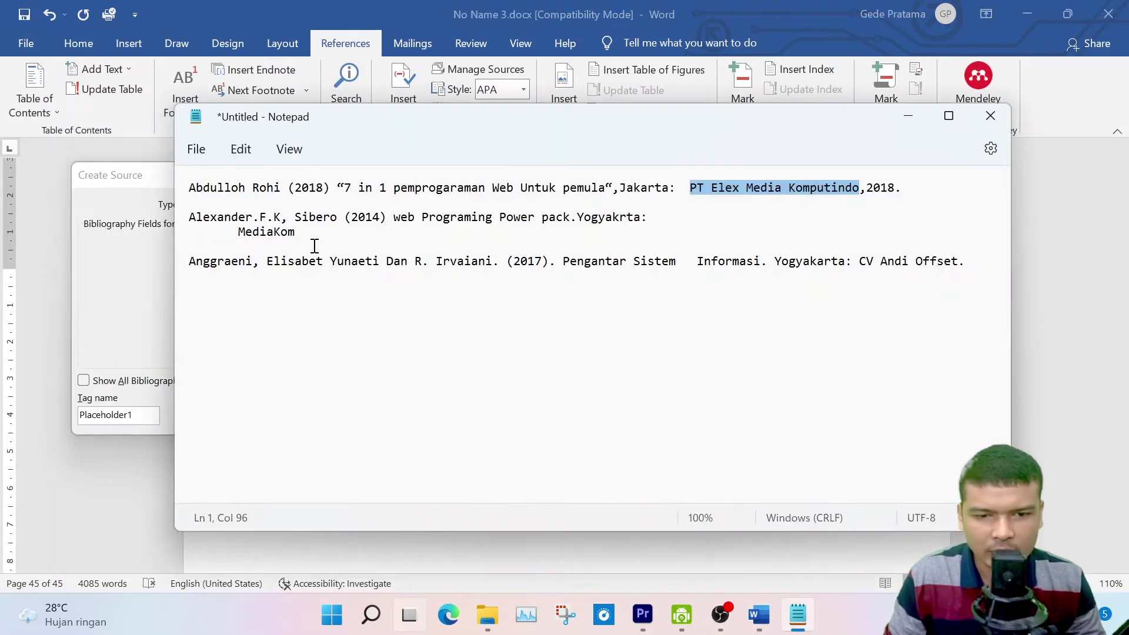
left_click_drag(394, 187, 507, 179)
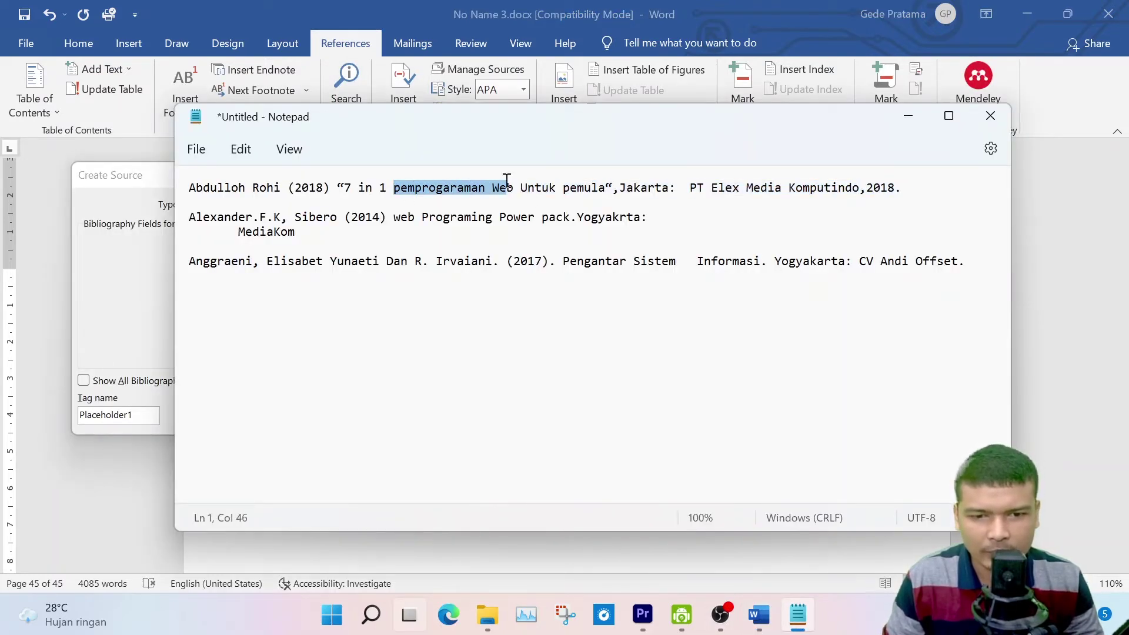
left_click_drag(190, 217, 337, 218)
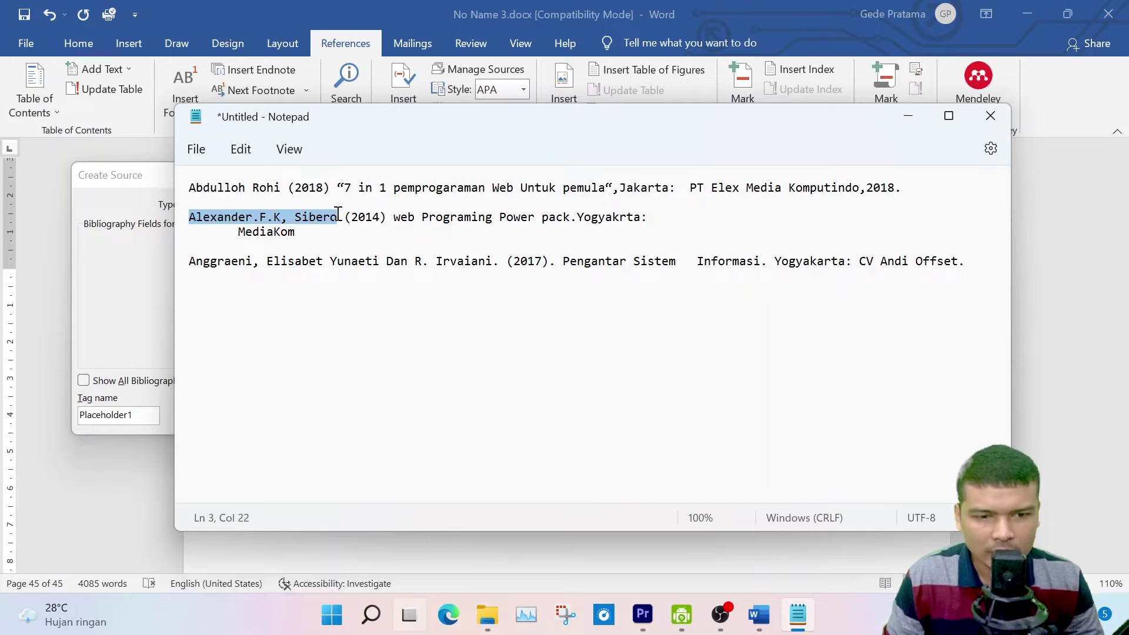
key("ctrl+c")
key("alt+Tab")
left_click(323, 243)
key("ctrl+v")
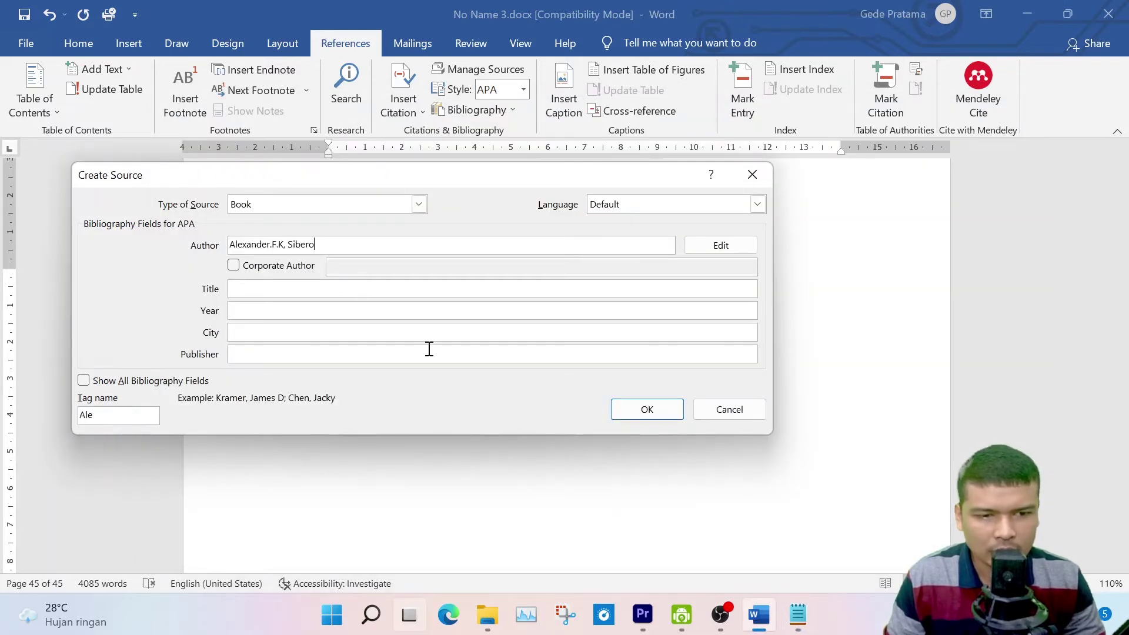
Complete the book source with title "web Programing Power pack", year 2014, city Yogyakrta and publisher MediaKom, and insert its citation
left_click(797, 615)
left_click_drag(394, 217, 641, 217)
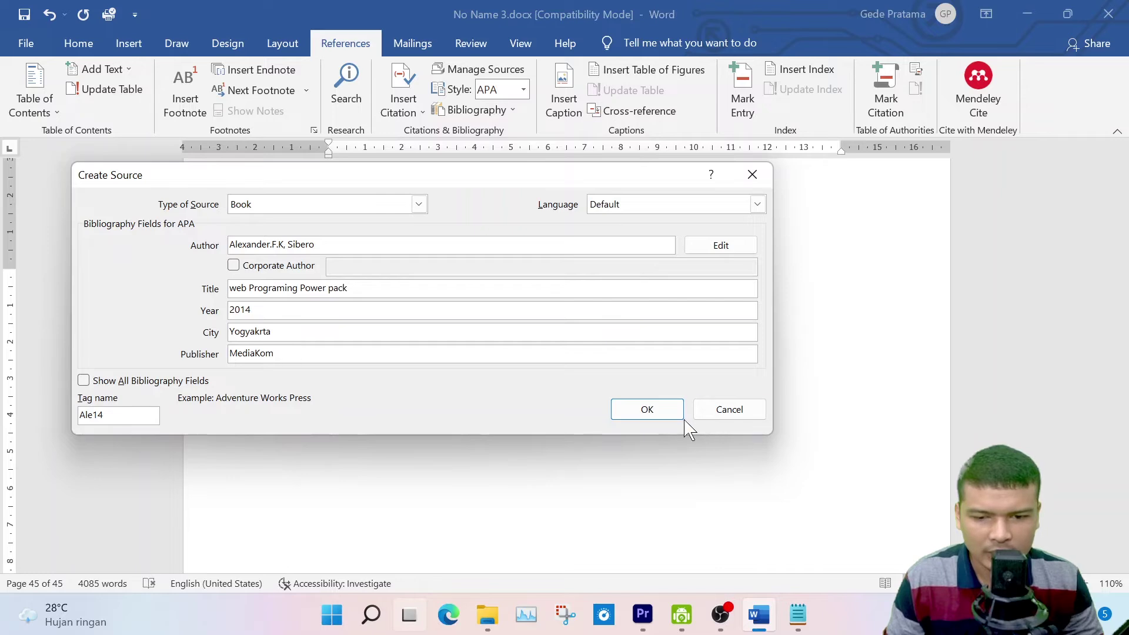
left_click(659, 415)
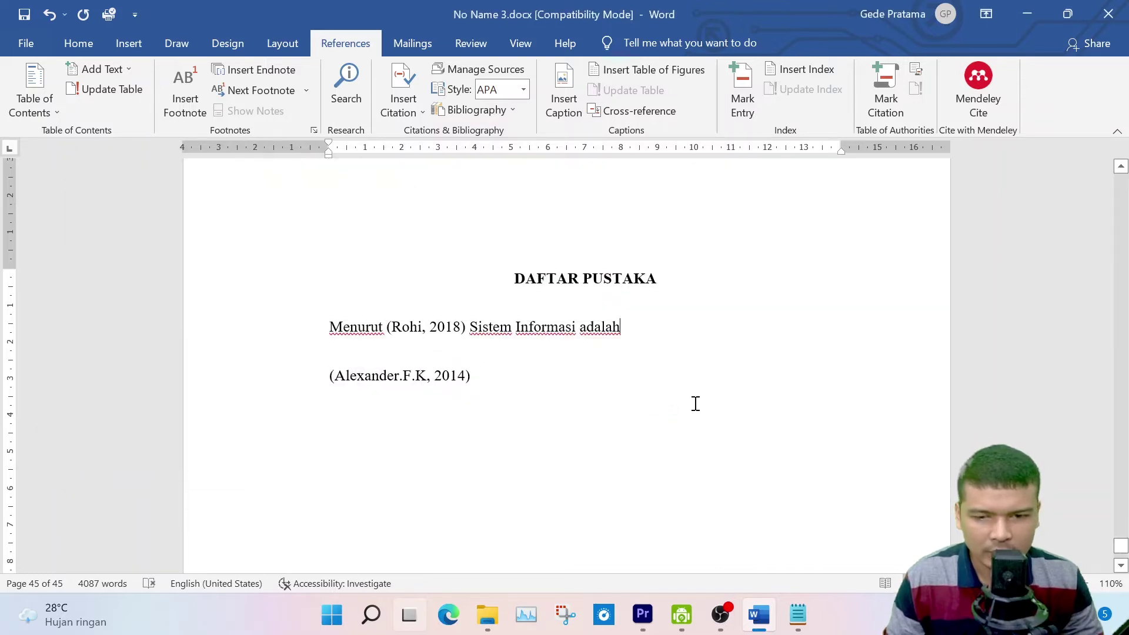
Write "Menurut" before the 2014 citation and "Web programming adalah" after it
key("Return")
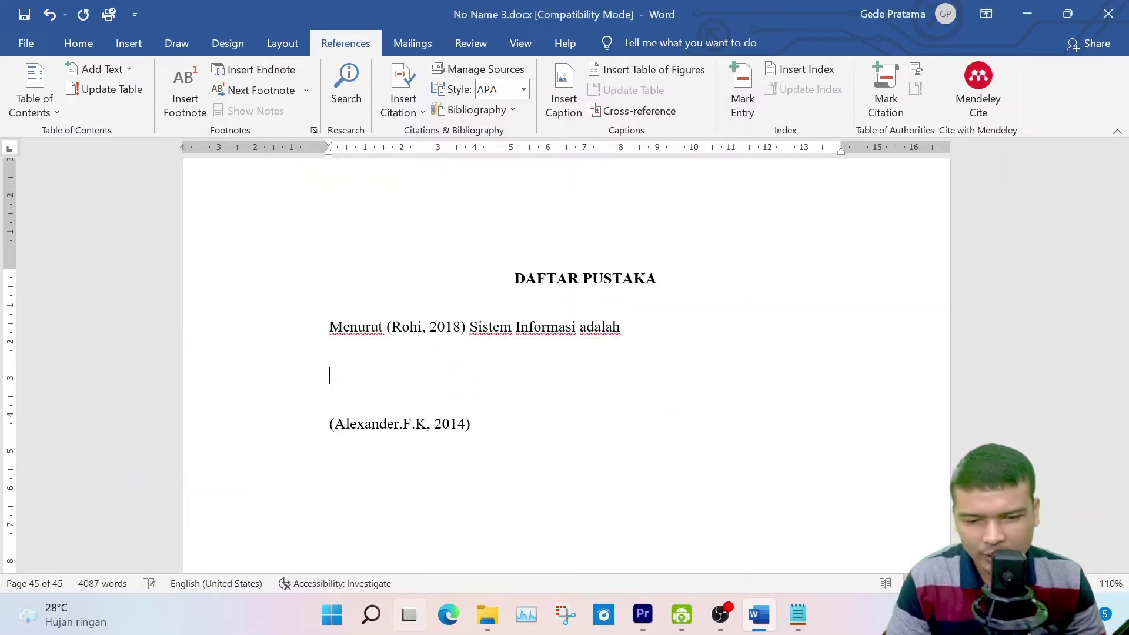
key("BackSpace")
type("Menurut")
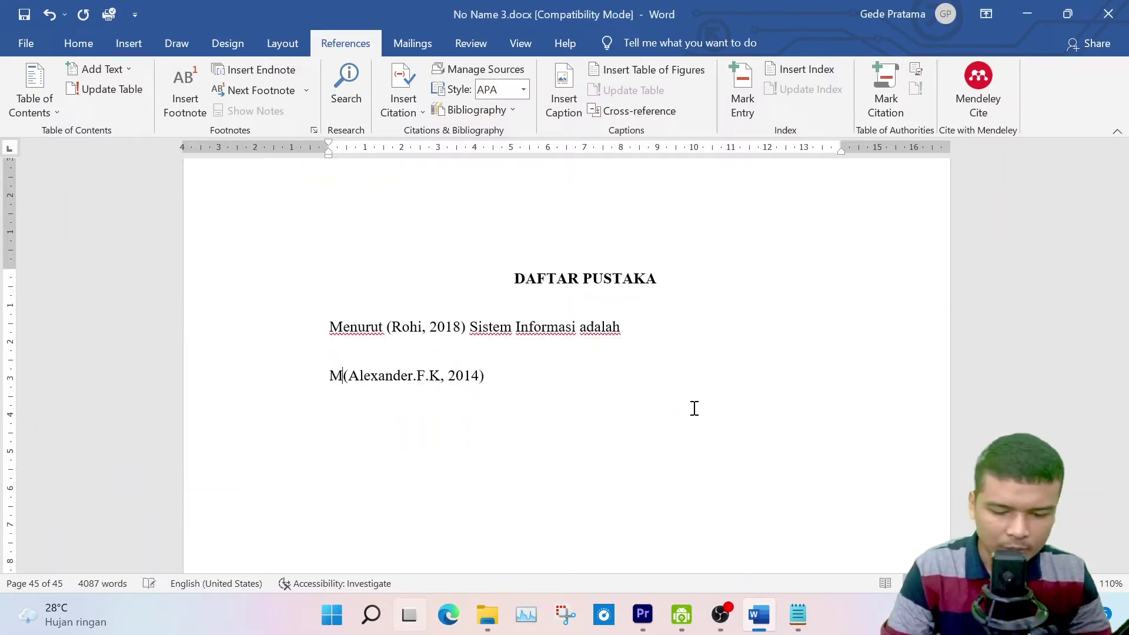
left_click(800, 618)
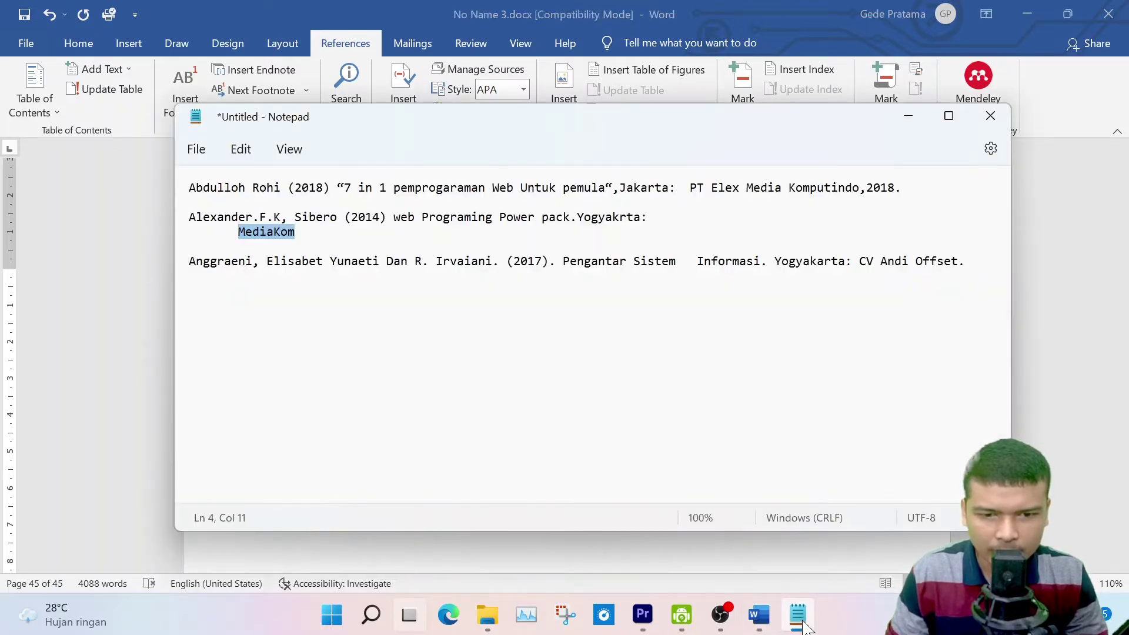
left_click(800, 618)
type("Web programming")
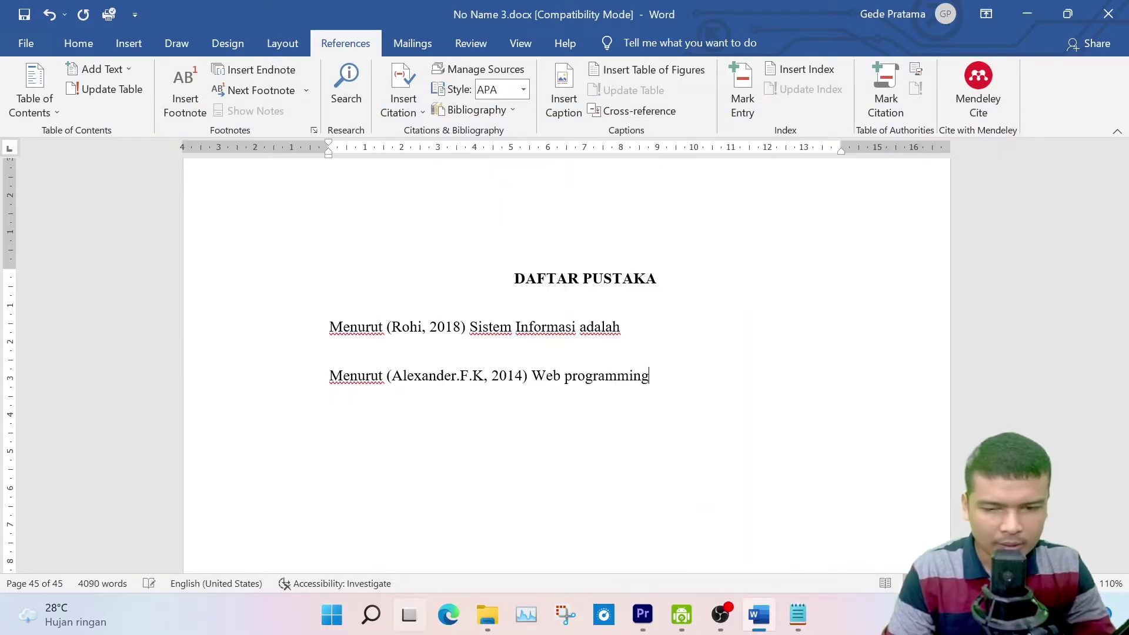
type(" adalah")
Replace "Sistem Informasi" with "Web" in the 2018 citation's sentence and retitle the heading above it "KAJIAN PUSTAKA"
left_click_drag(576, 327, 470, 328)
type("Web")
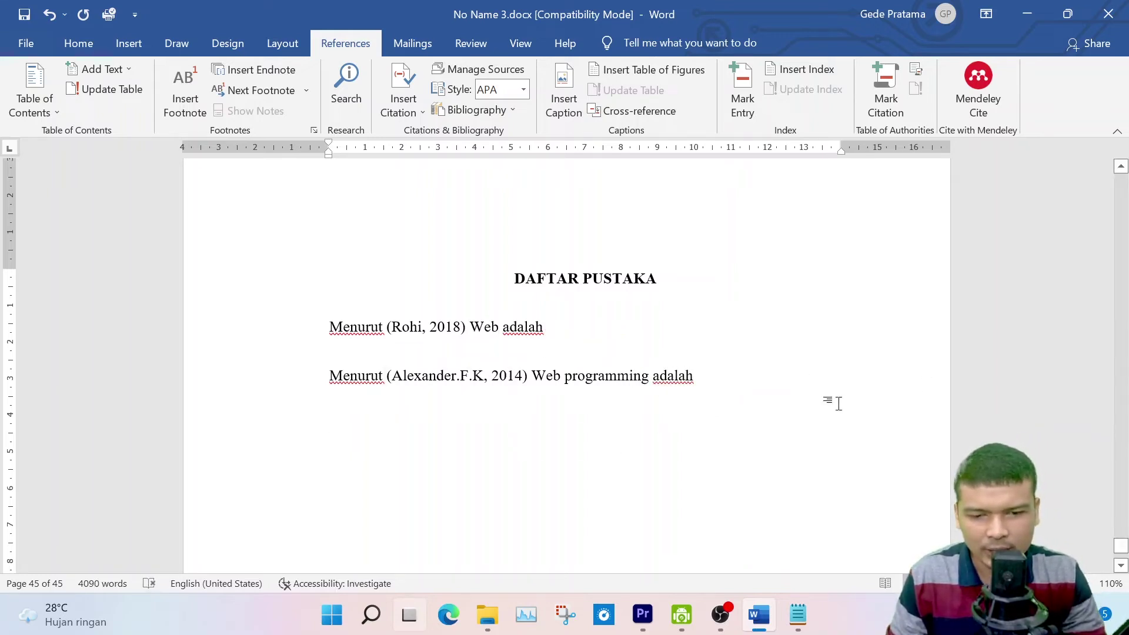
left_click_drag(757, 392, 330, 327)
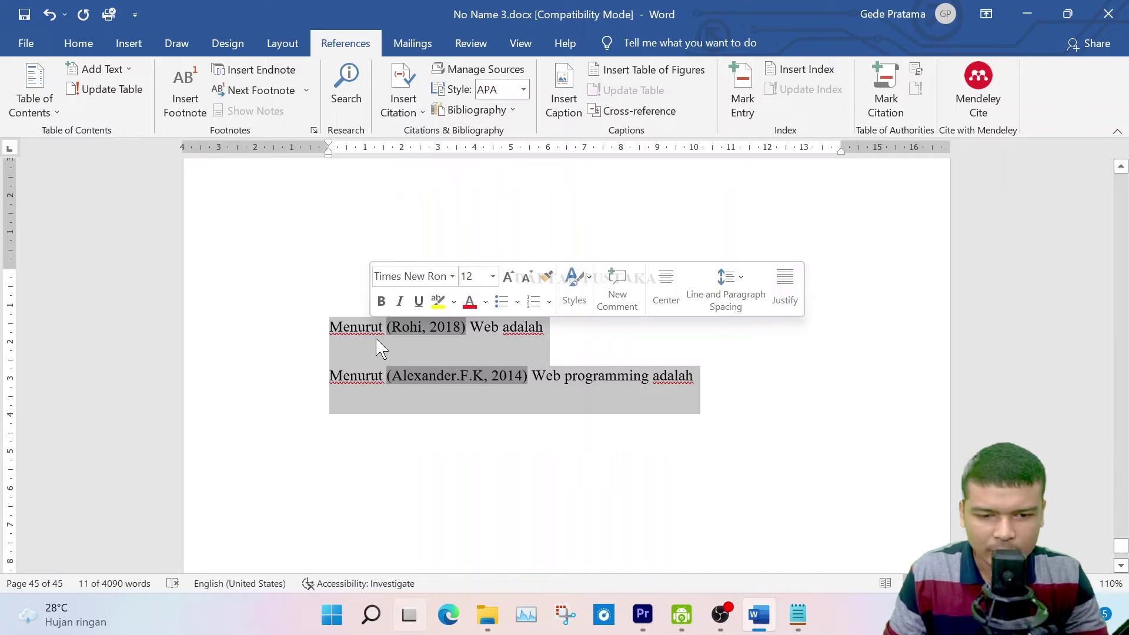
right_click(400, 381)
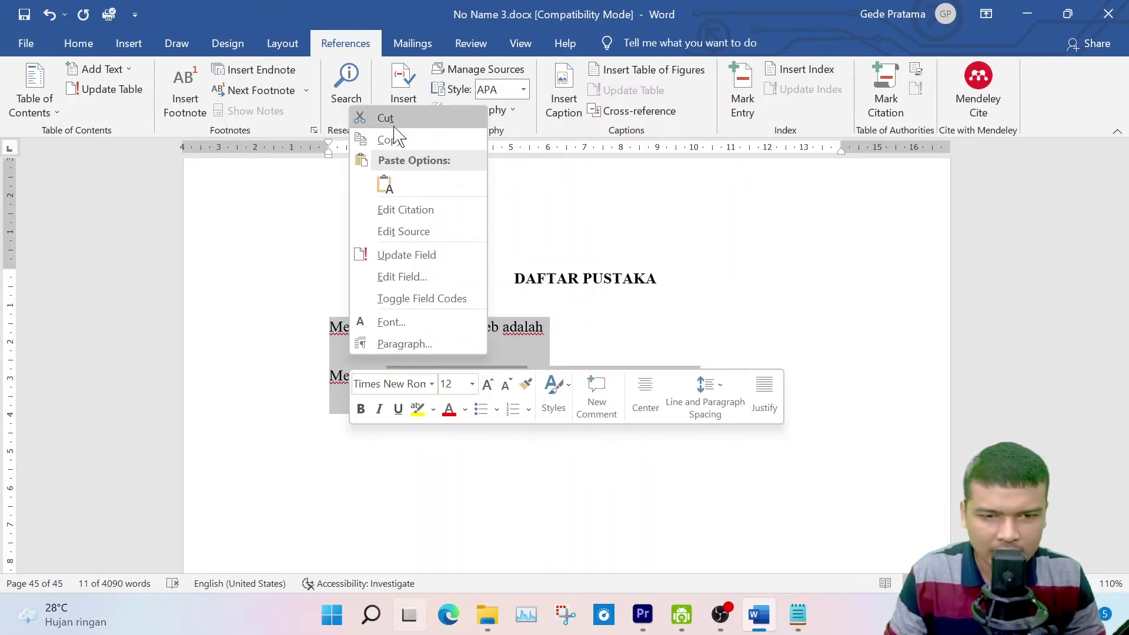
left_click_drag(709, 310, 514, 278)
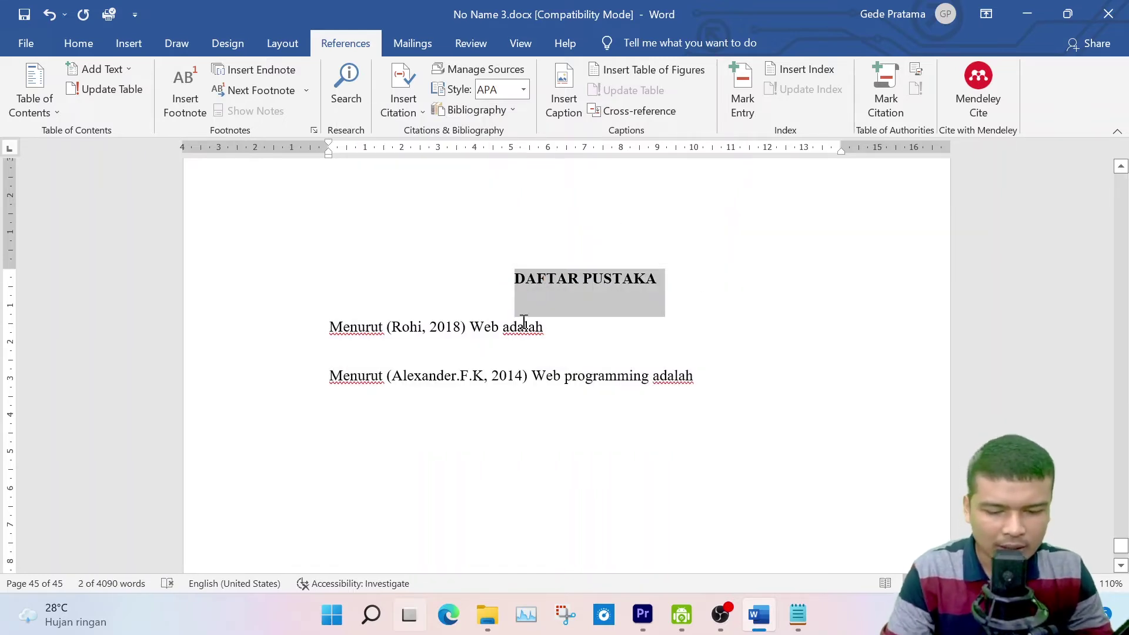
type("KAJIAN PUSTAKA")
Add a bold, centred heading "DAFTAR PUSTAKA" below the two cited sentences, with an empty line under it
left_click(724, 391)
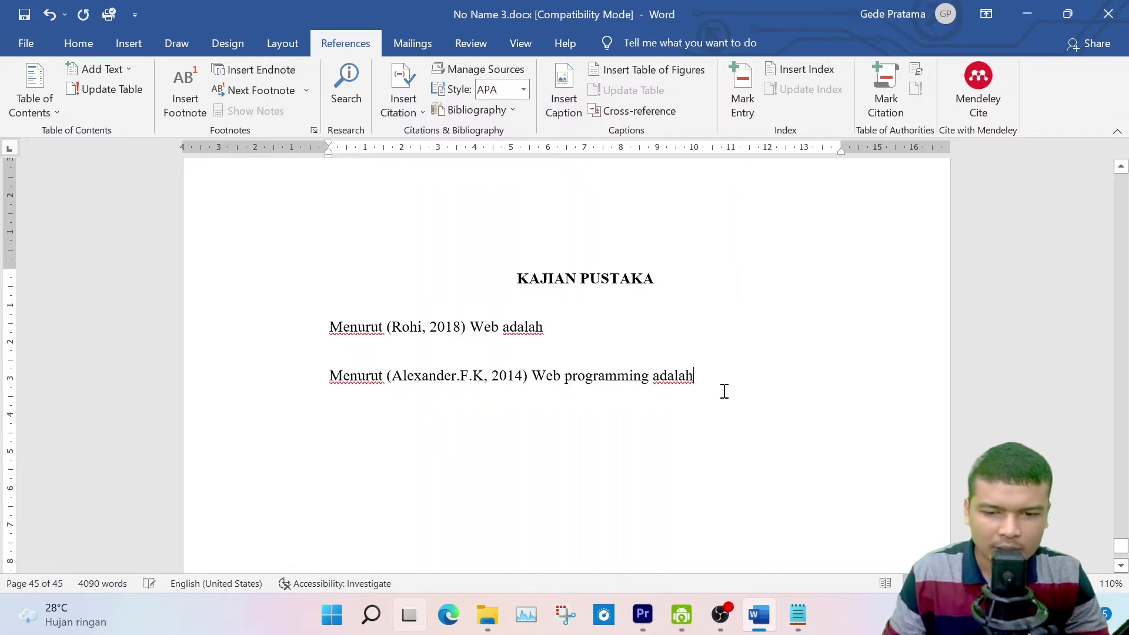
key("Return")
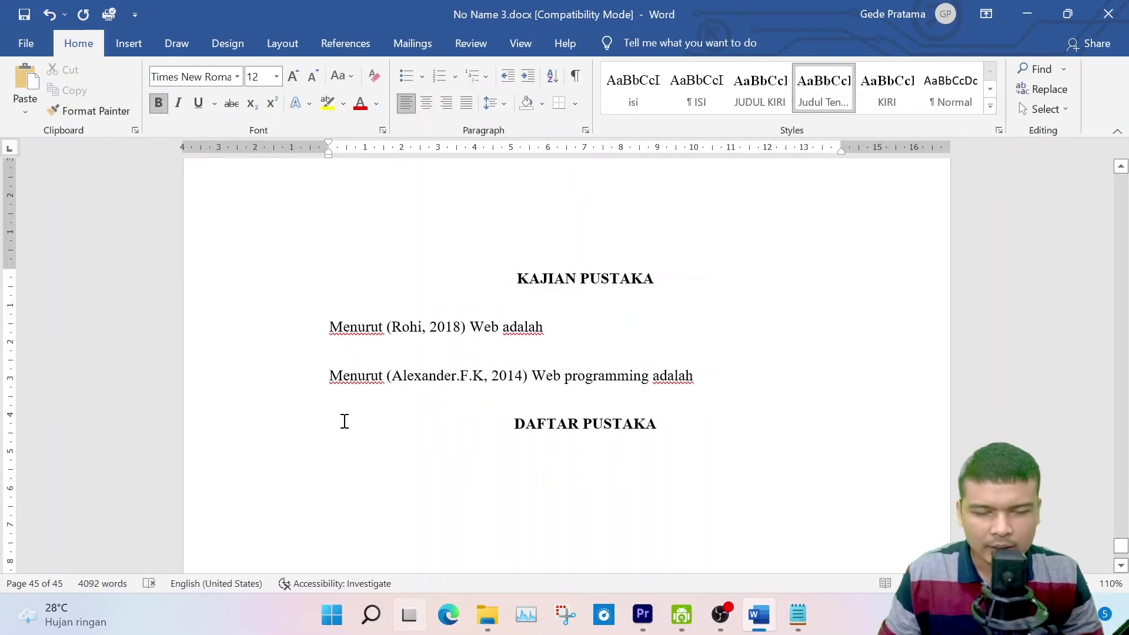
key("Return")
Insert the built-in Bibliography list under the DAFTAR PUSTAKA heading and compare it with the two cited sentences
left_click(345, 43)
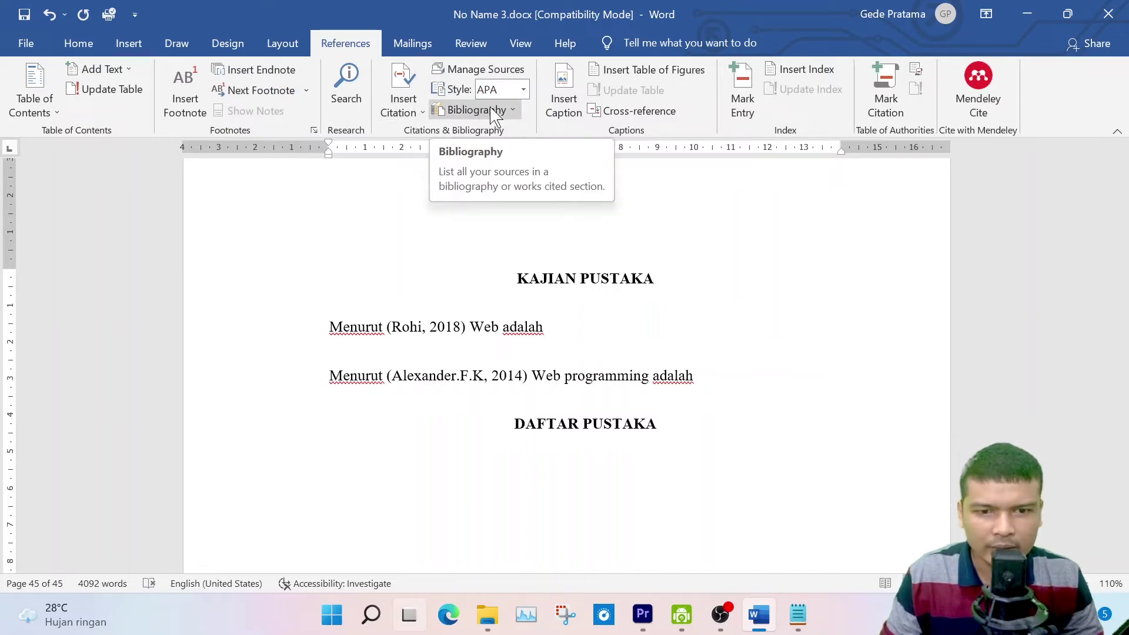
left_click(473, 112)
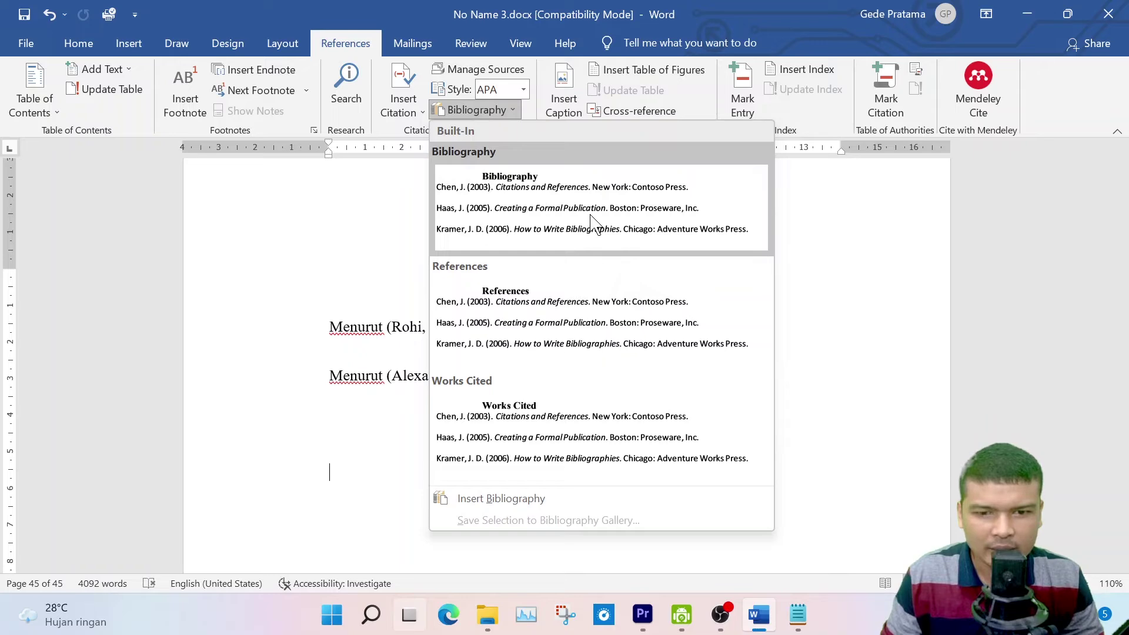
left_click(556, 227)
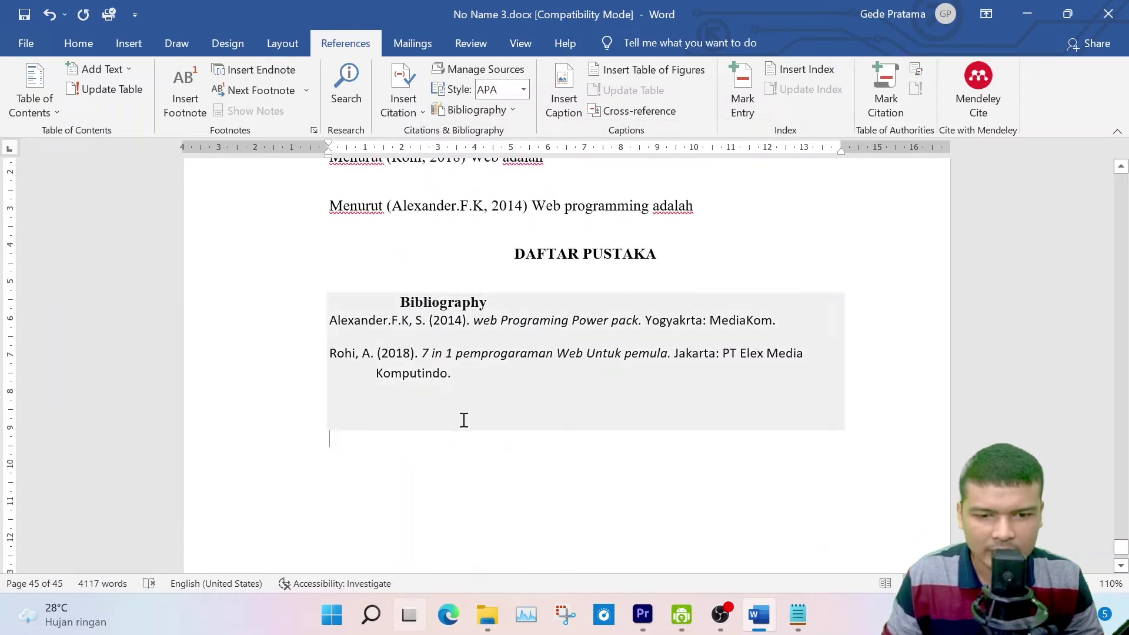
scroll(560, 358, "up", 2)
left_click_drag(732, 300, 343, 250)
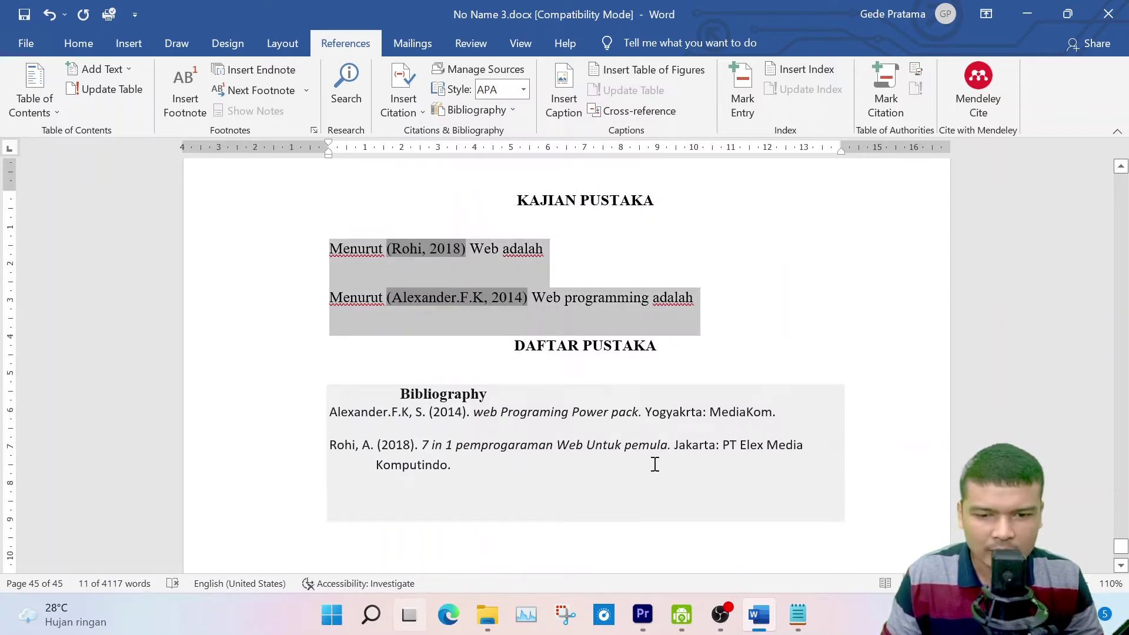
Delete the "Bibliography" title from the inserted list and change the font of its entries to Times New Roman
left_click_drag(509, 394, 382, 396)
key("Delete")
left_click(848, 433)
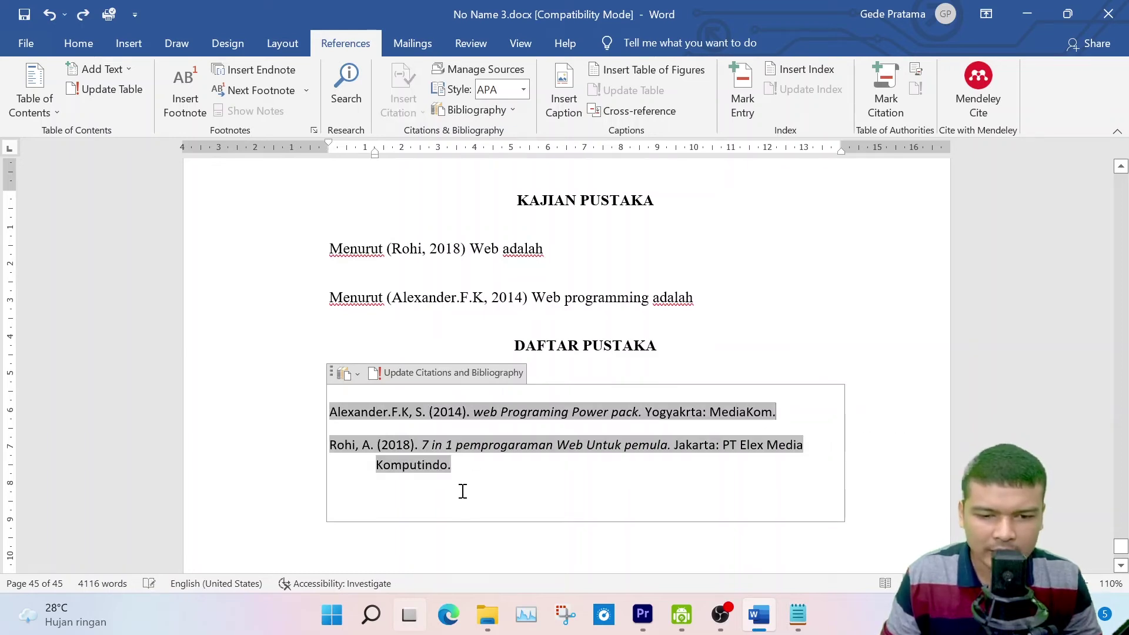
left_click(769, 352)
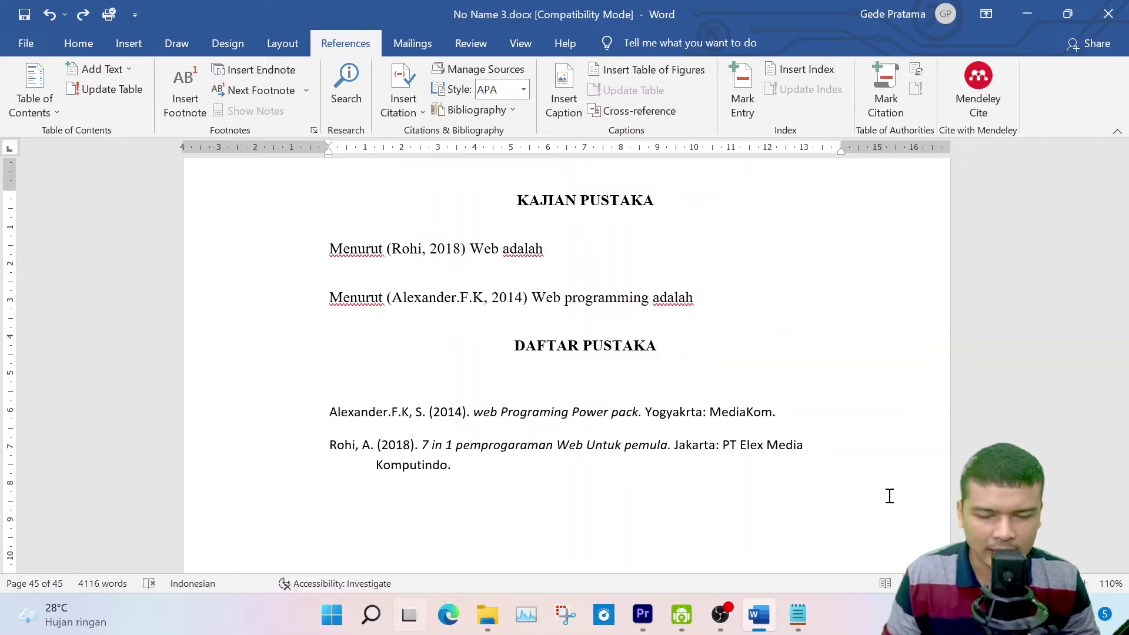
left_click_drag(890, 495, 330, 406)
left_click(78, 42)
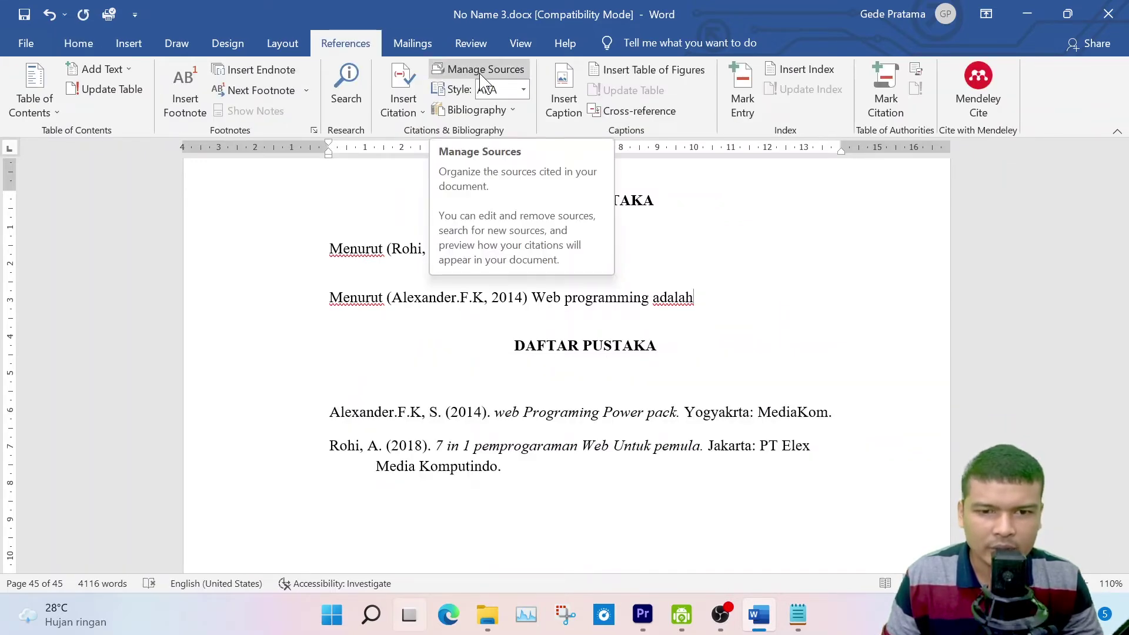
Examine both cited books and the new-source form in the Source Manager, closing everything without changes
left_click(477, 71)
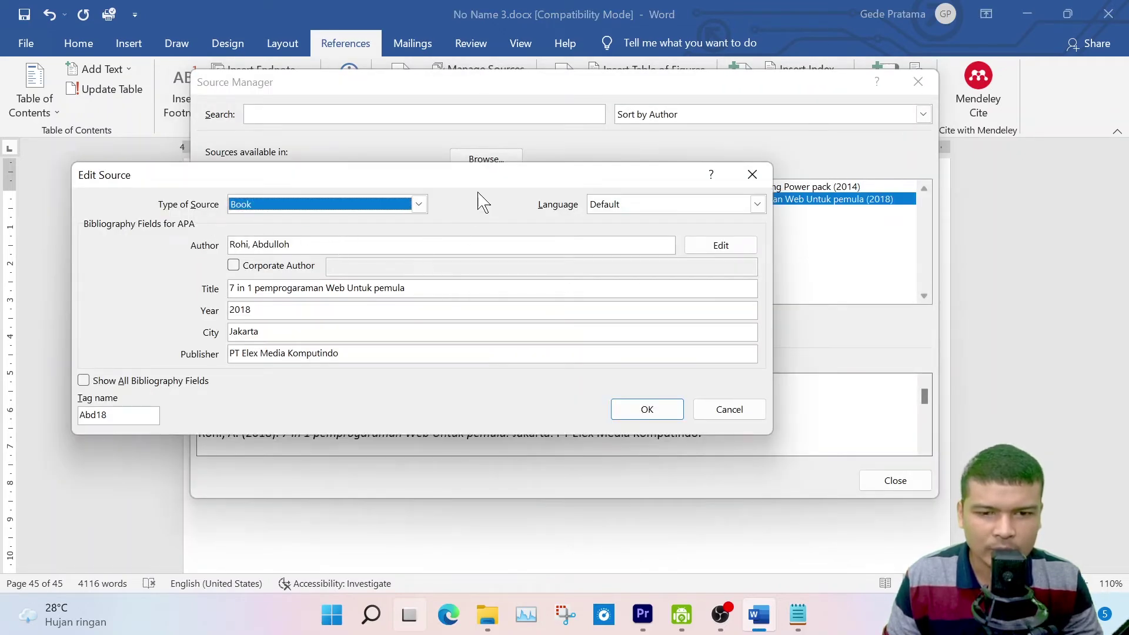
left_click_drag(486, 186, 504, 177)
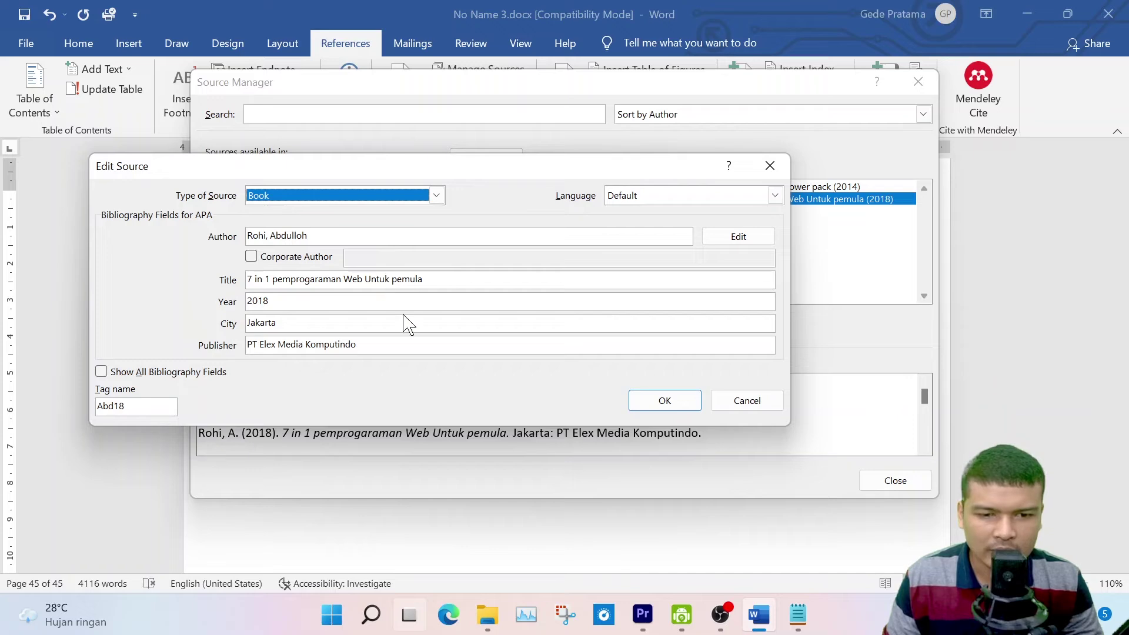
left_click(748, 401)
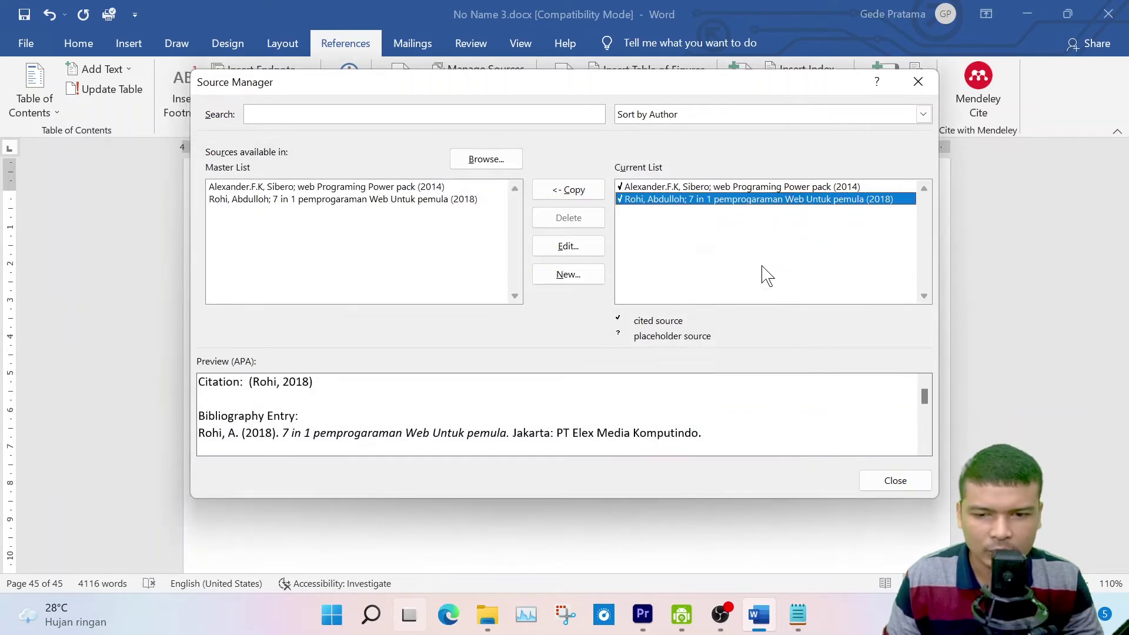
double_click(717, 187)
key("Escape")
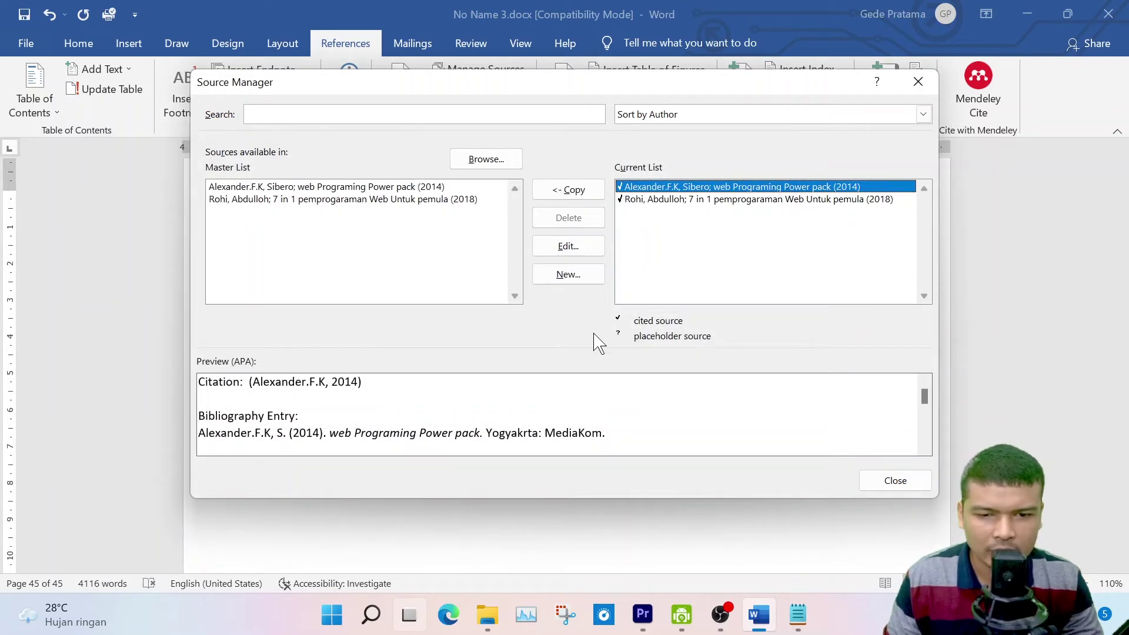
left_click(570, 275)
key("Escape")
key("Escape")
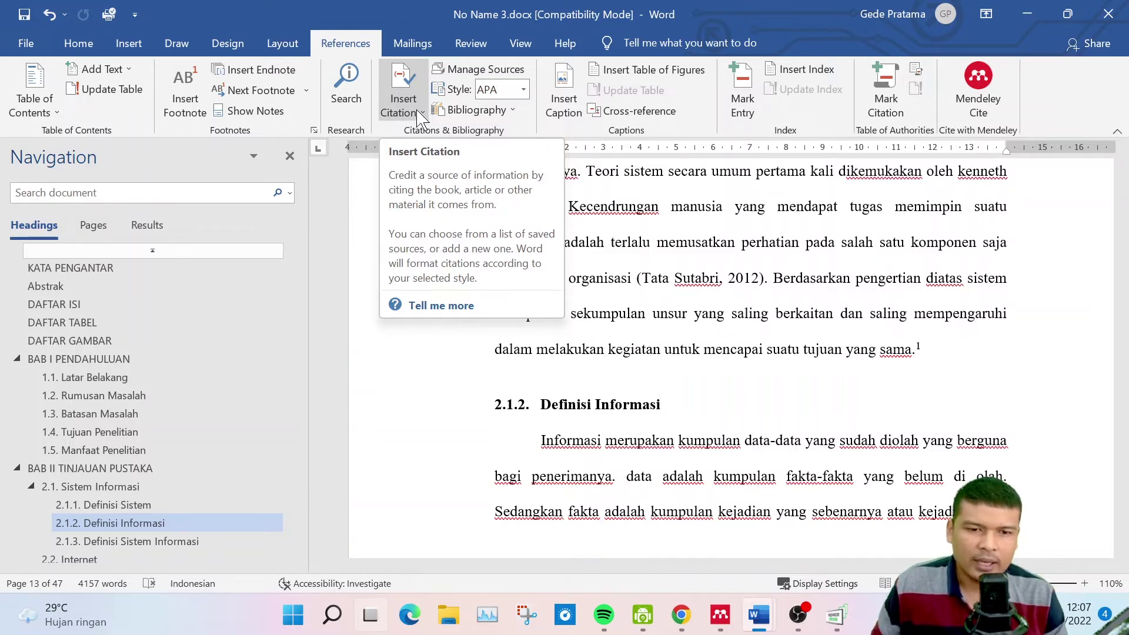
Look through chapters III and IV for figures and their captions, ending at the DFD Level 1 figure in section 3.7.2
scroll(119, 504, "down", 7)
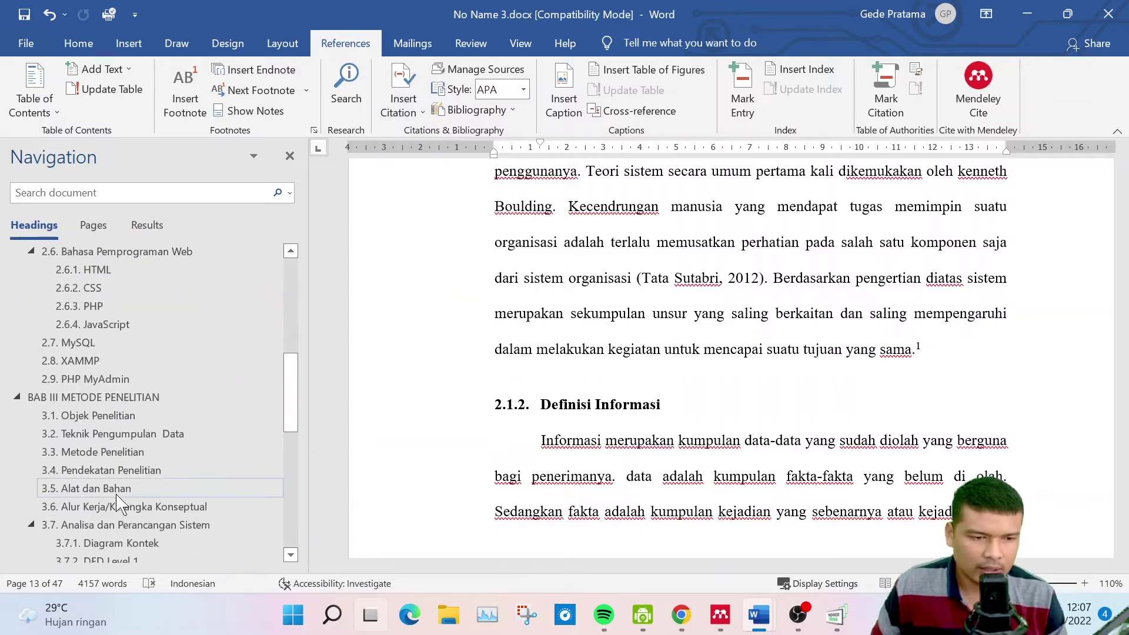
left_click(109, 416)
scroll(681, 410, "down", 15)
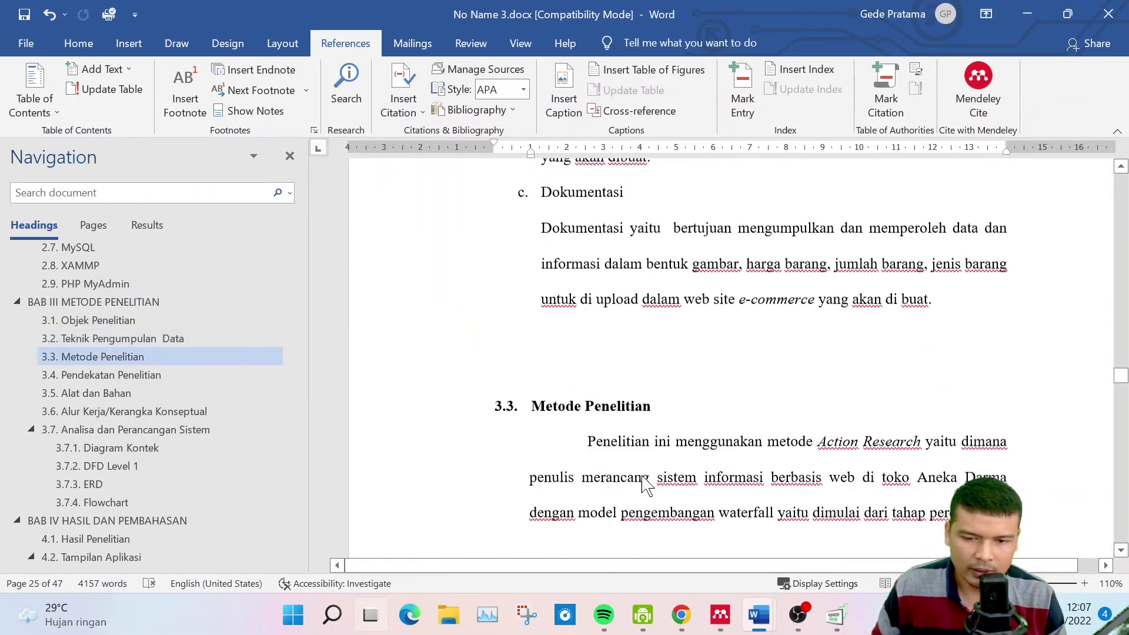
left_click(97, 494)
left_click(101, 528)
scroll(967, 393, "down", 15)
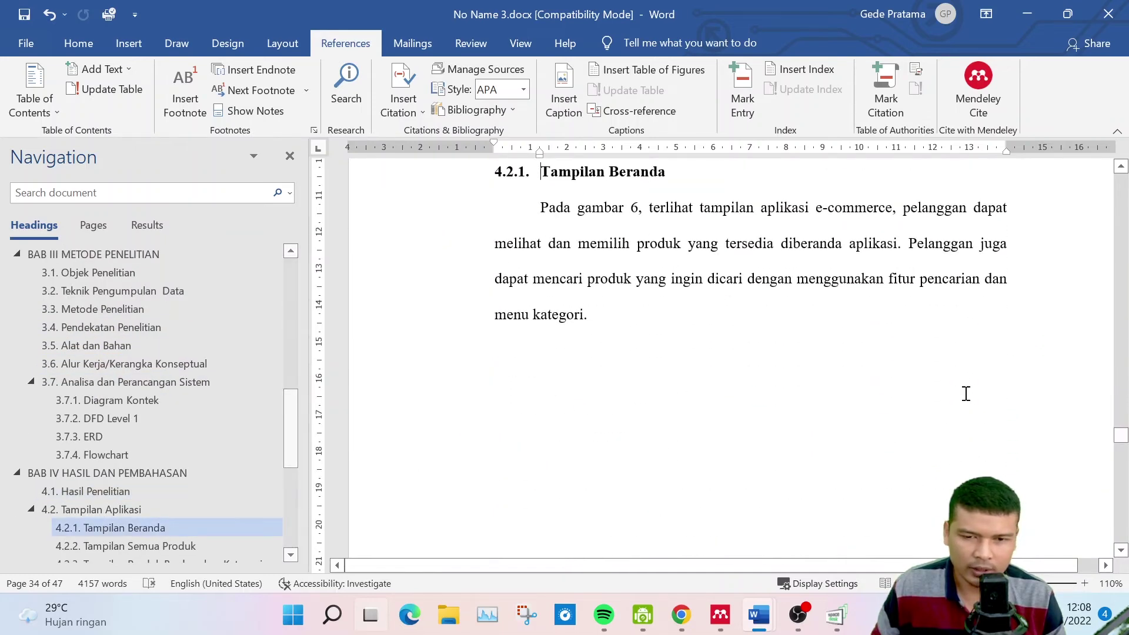
scroll(144, 398, "down", 3)
scroll(967, 356, "up", 20)
scroll(967, 356, "down", 2)
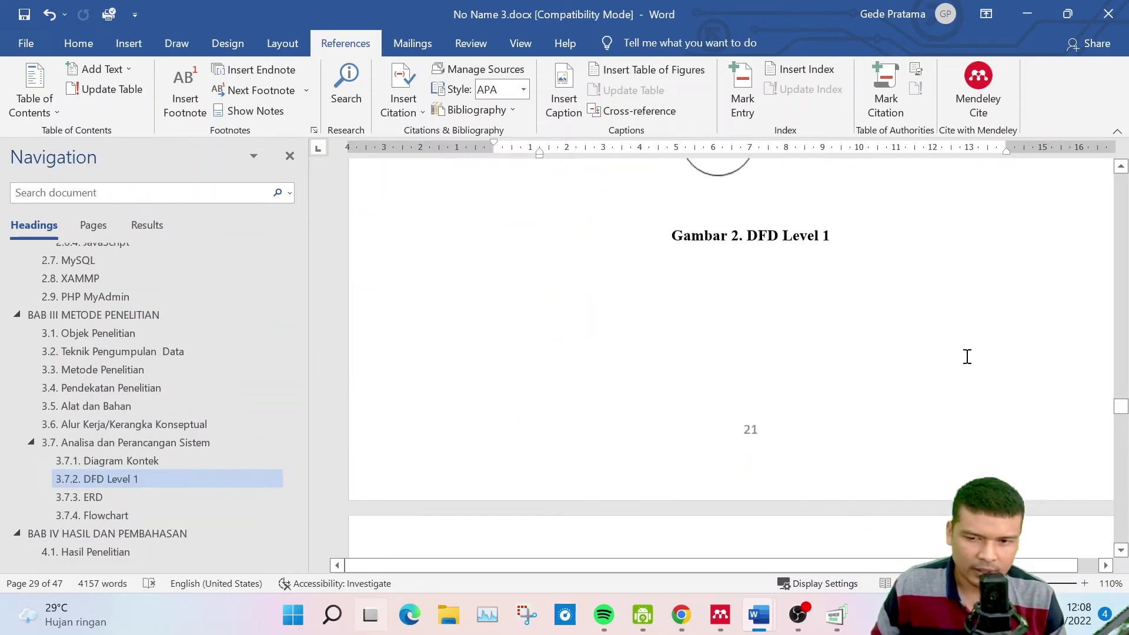
scroll(949, 339, "up", 4)
scroll(935, 347, "down", 2)
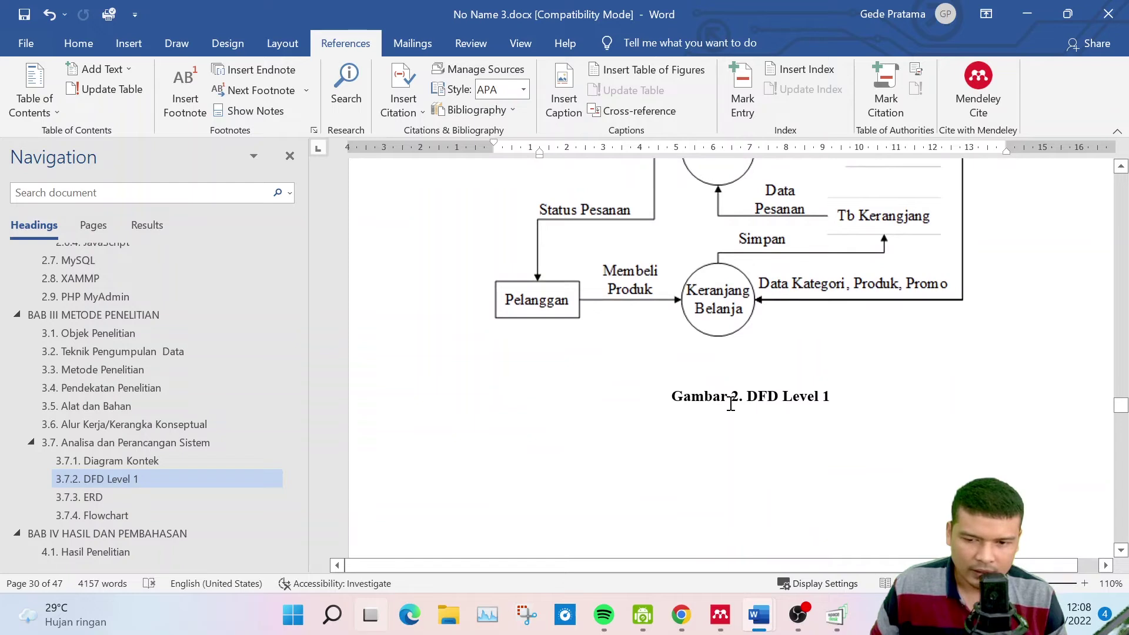
Delete the old "Gambar 2. DFD Level 1" caption and place the cursor on the empty line beneath the DFD figure
left_click_drag(855, 399, 671, 400)
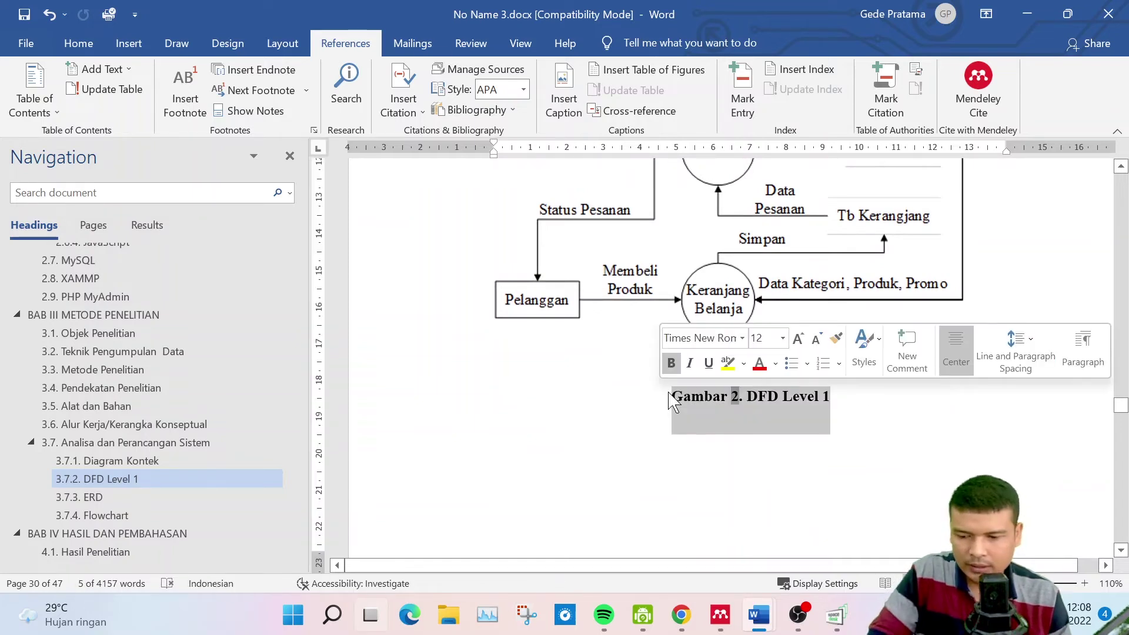
key("BackSpace")
left_click(739, 353)
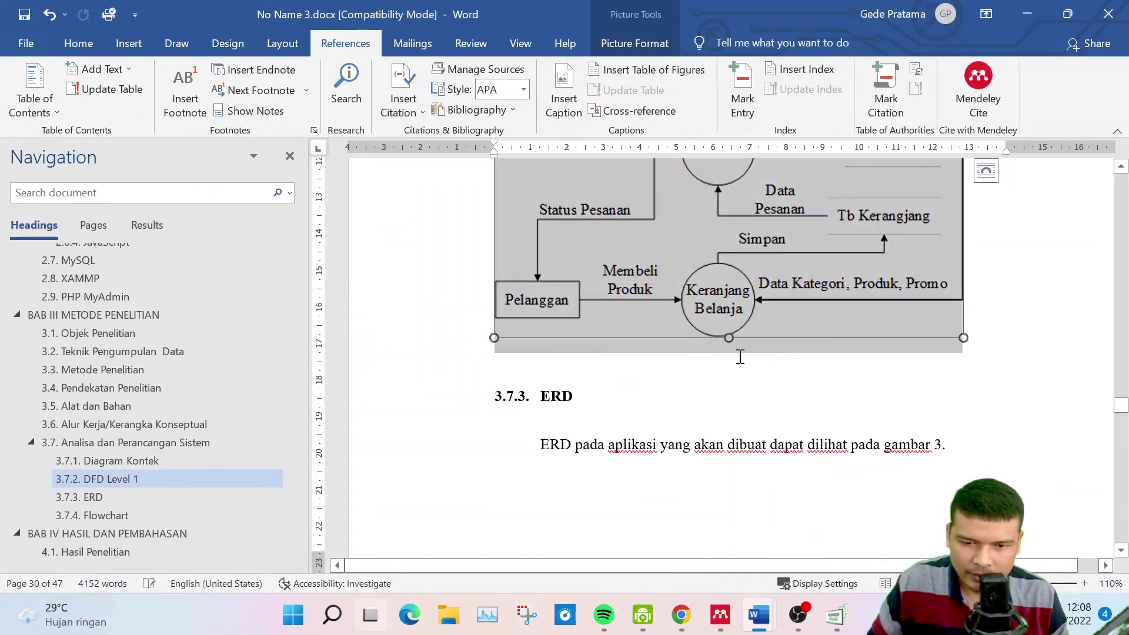
left_click(598, 380)
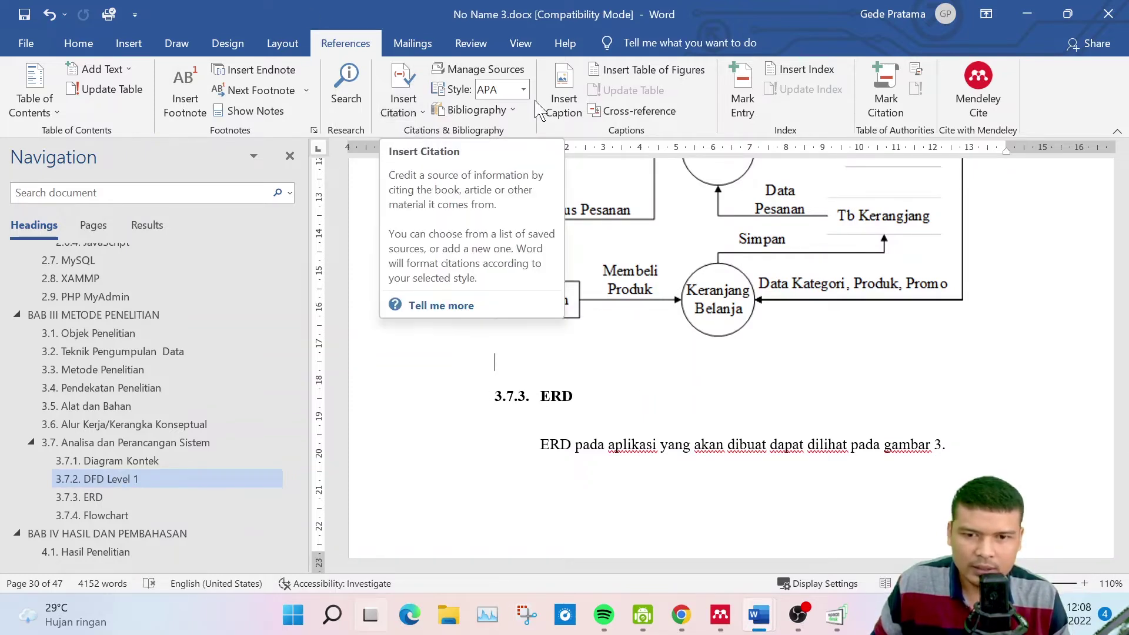
Start a new caption below the DFD figure and choose Gambar as its label
left_click(563, 93)
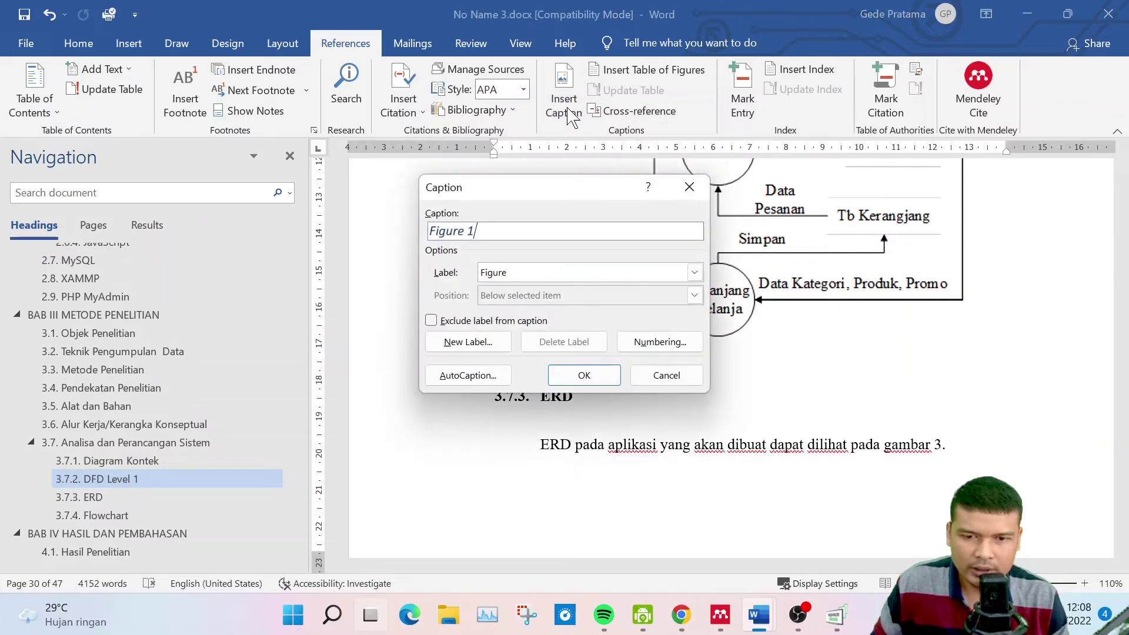
left_click(587, 274)
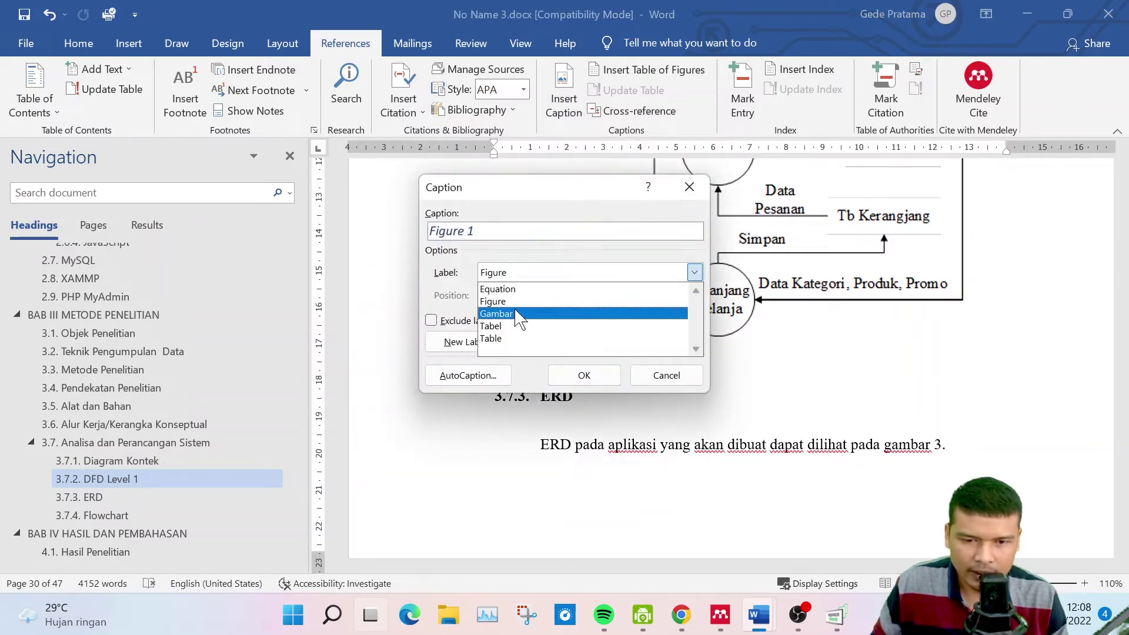
left_click(530, 310)
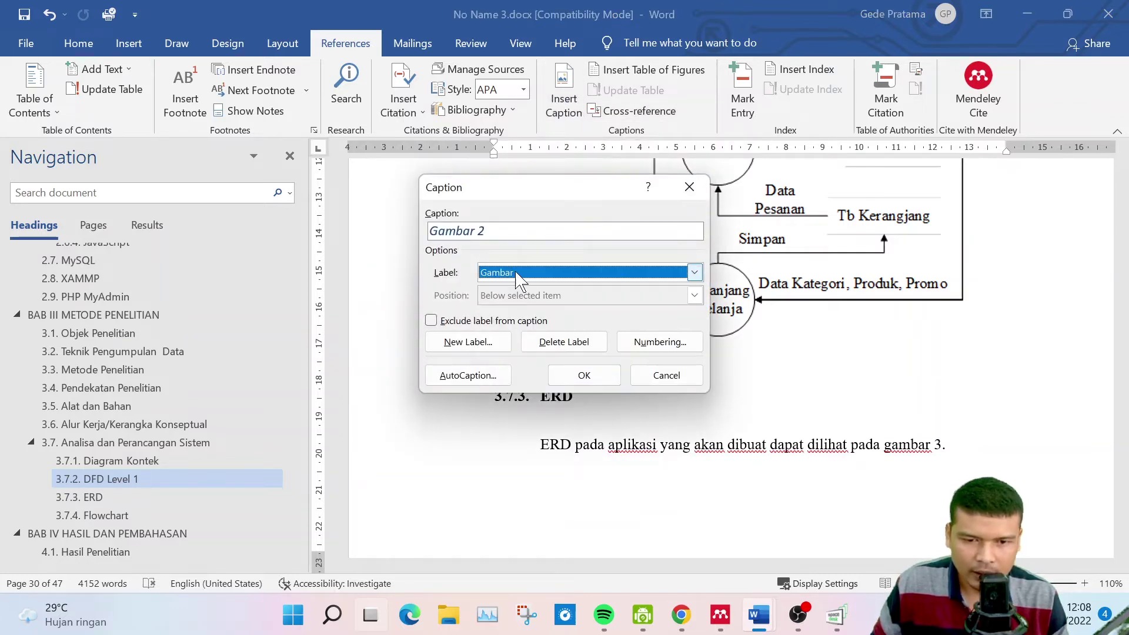
left_click(477, 346)
type("Gambar")
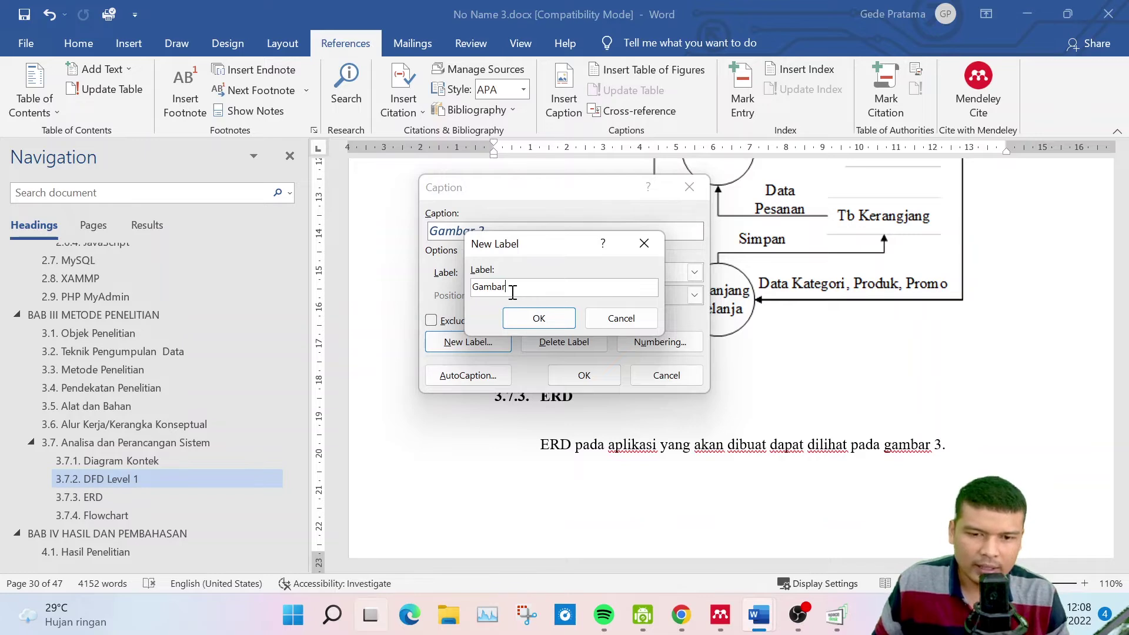
double_click(500, 292)
left_click(528, 285)
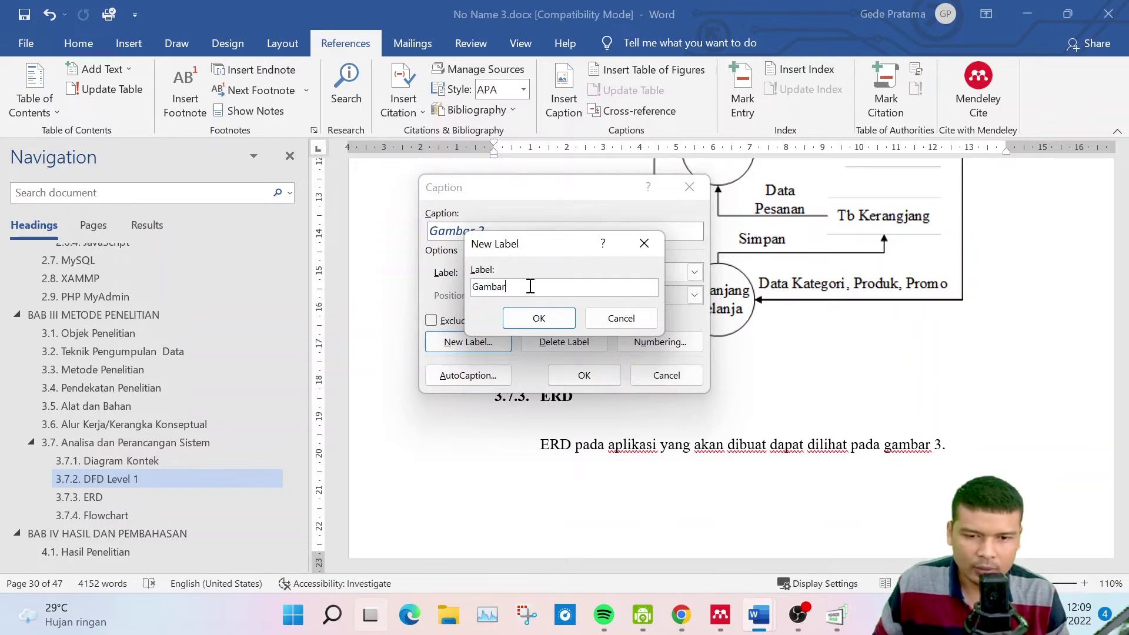
left_click_drag(528, 285, 452, 290)
type("T")
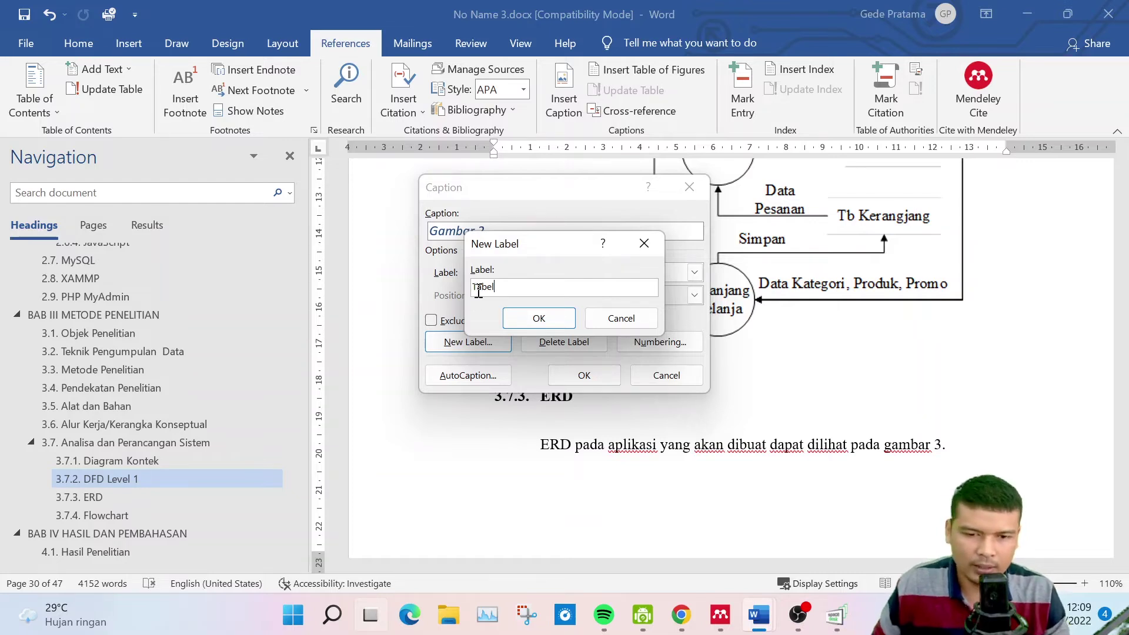
type("abel")
left_click(617, 323)
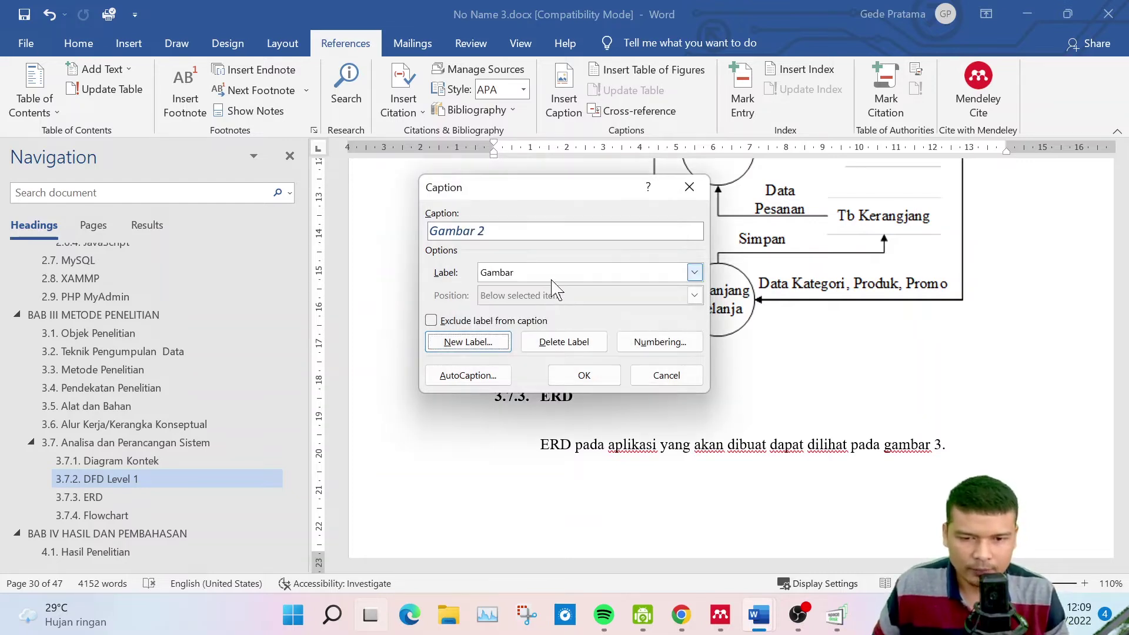
Complete the caption text as "Gambar 2. DFD Level 1" and insert it below the figure
left_click(574, 273)
left_click(569, 275)
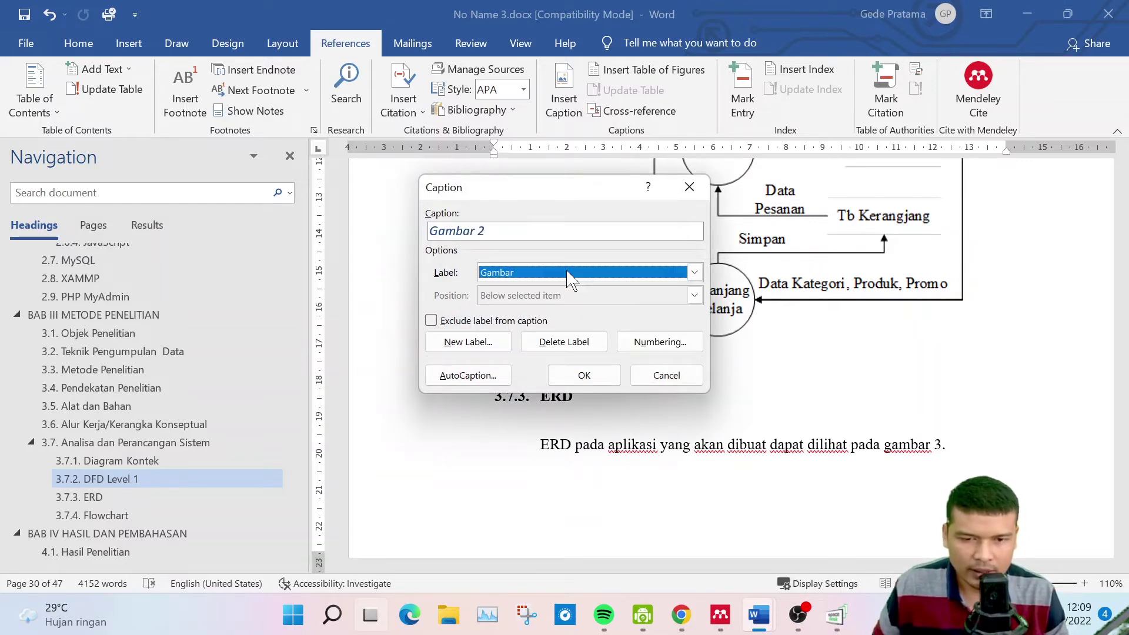
left_click(544, 233)
type(". ")
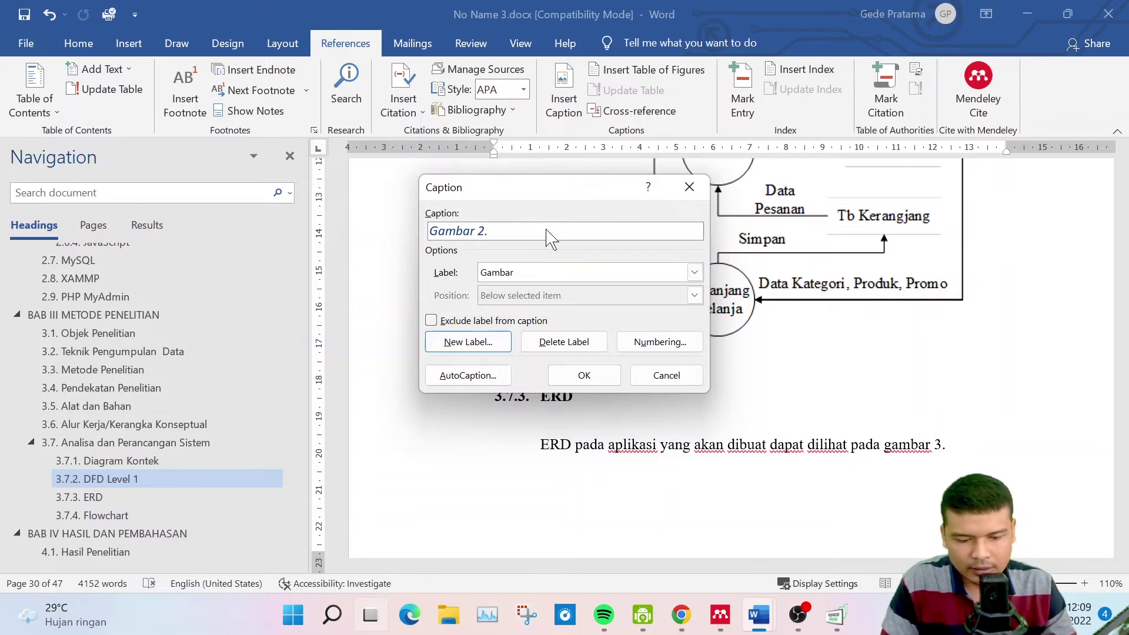
type("D")
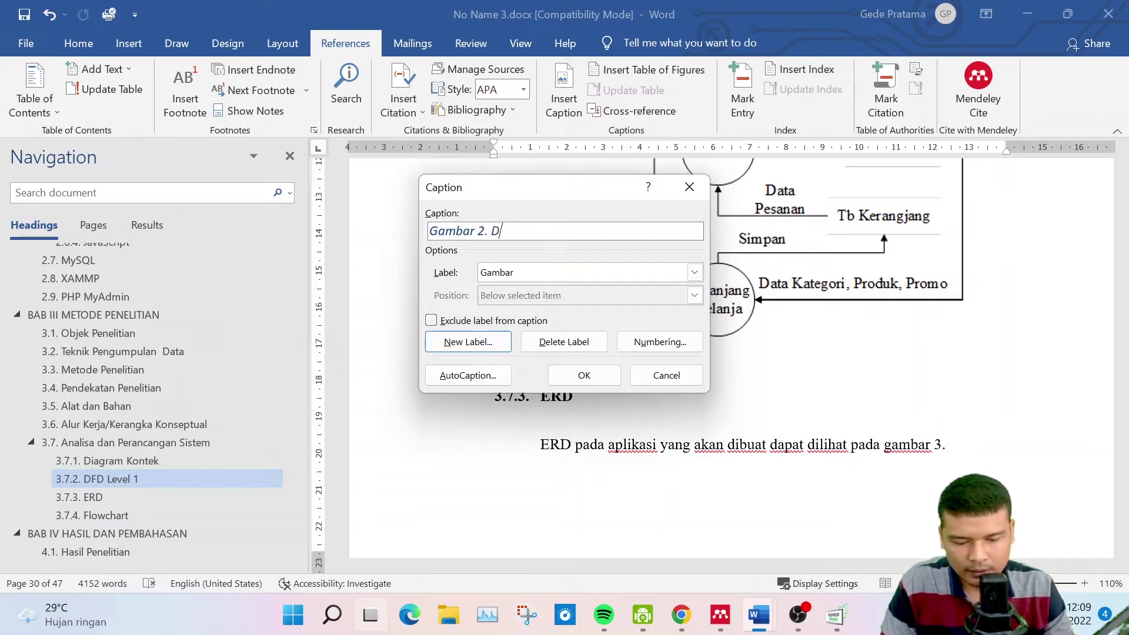
type("FD Level 1")
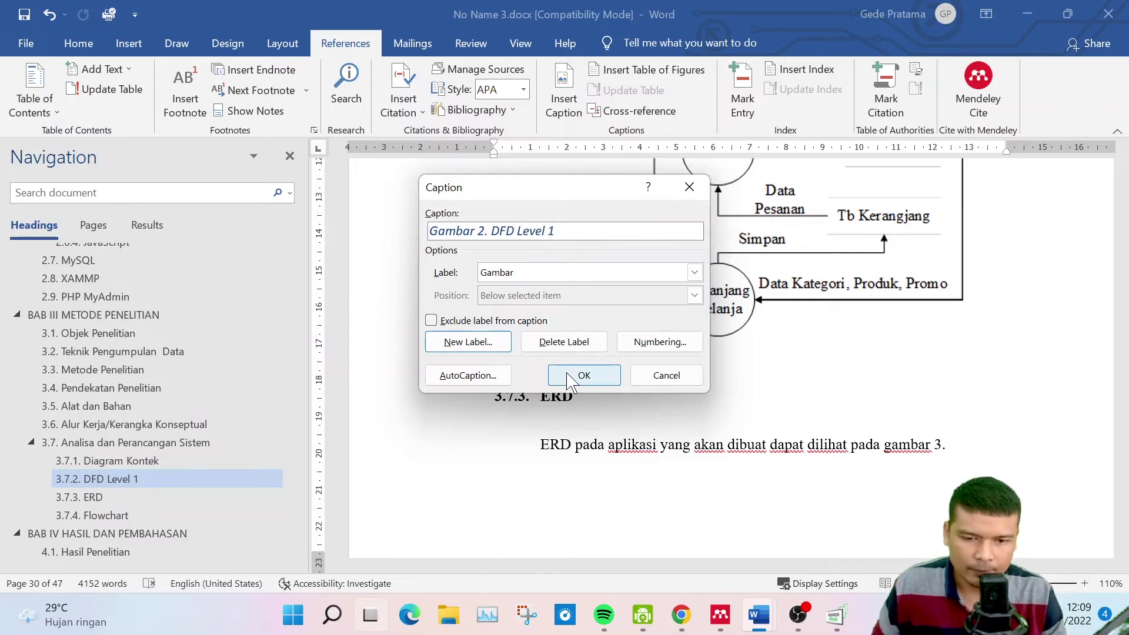
left_click(569, 379)
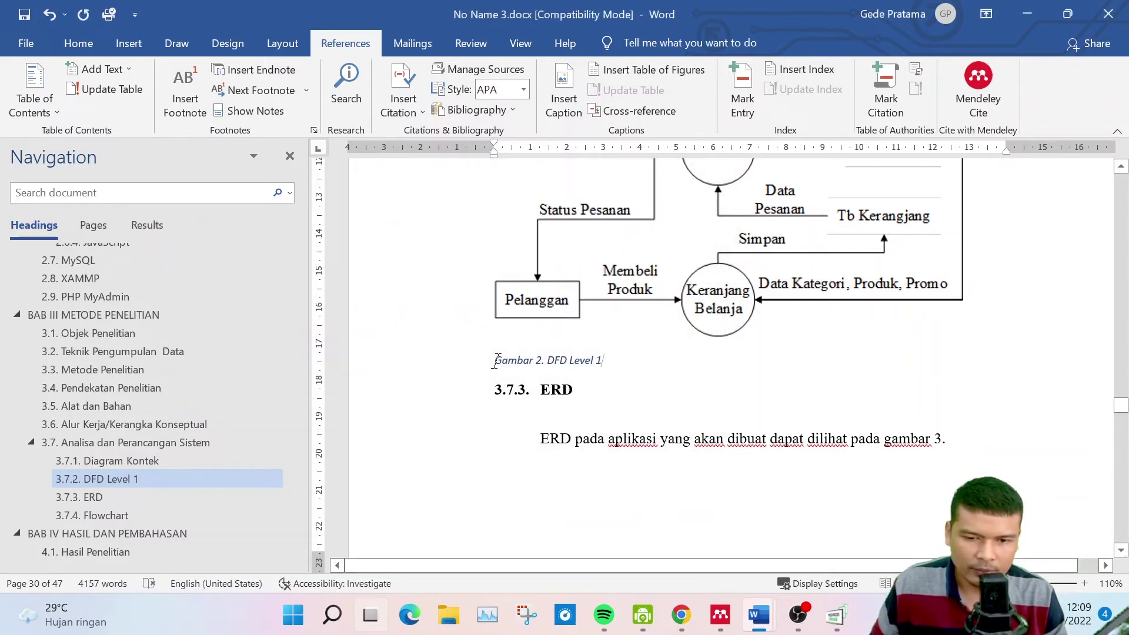
Apply the bold, centred "Judul Ten..." style to the new DFD Level 1 caption
left_click_drag(611, 361, 493, 361)
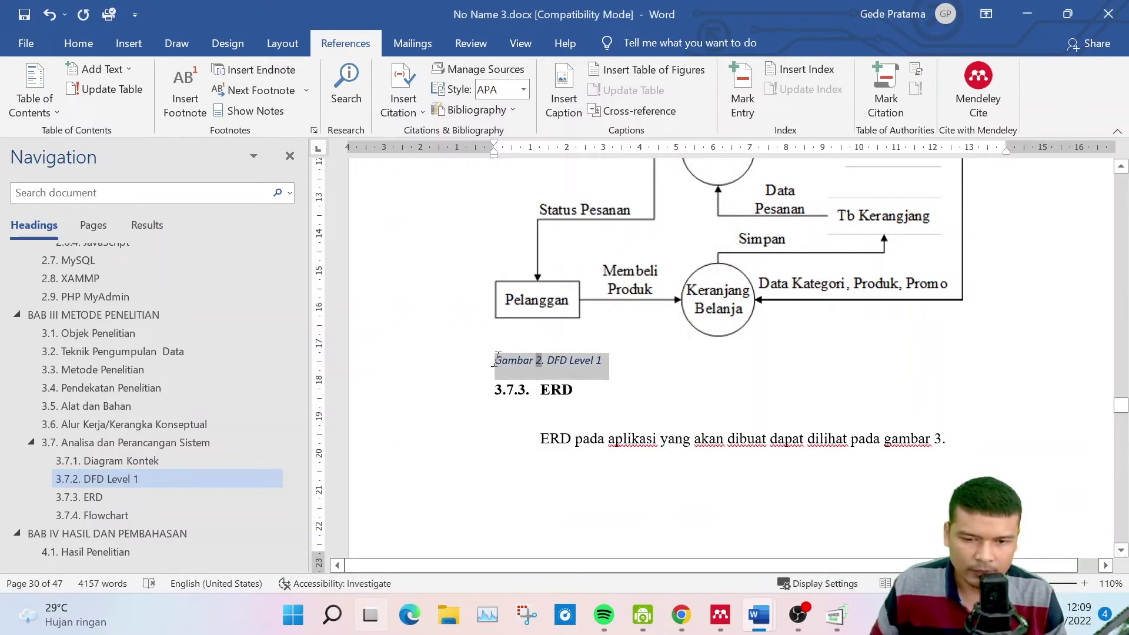
left_click(78, 43)
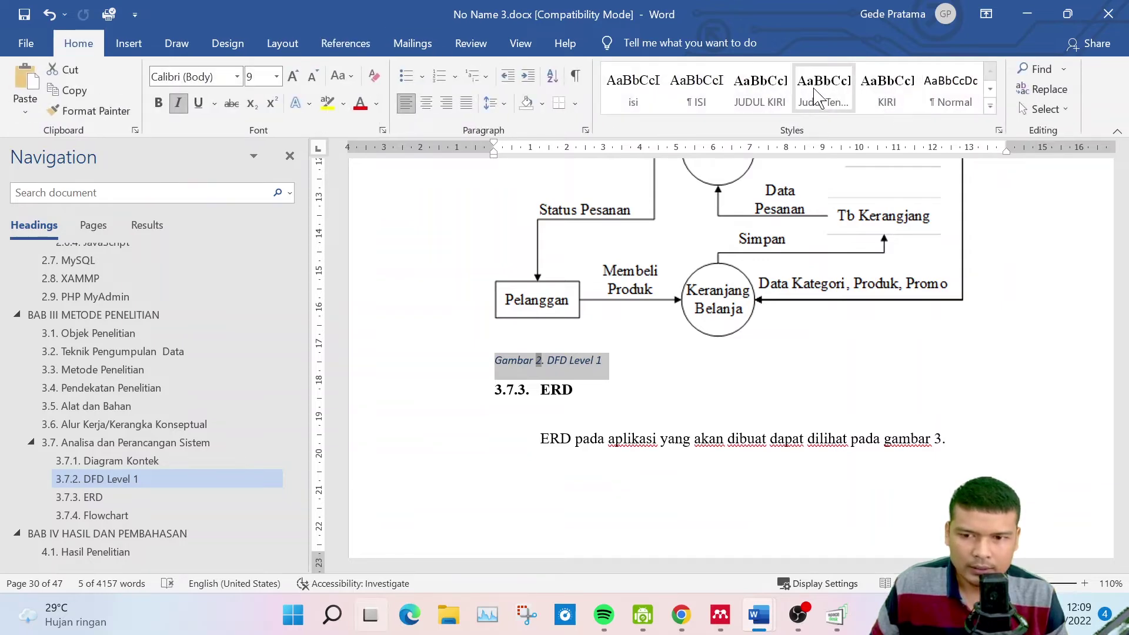
left_click(800, 103)
left_click(846, 366)
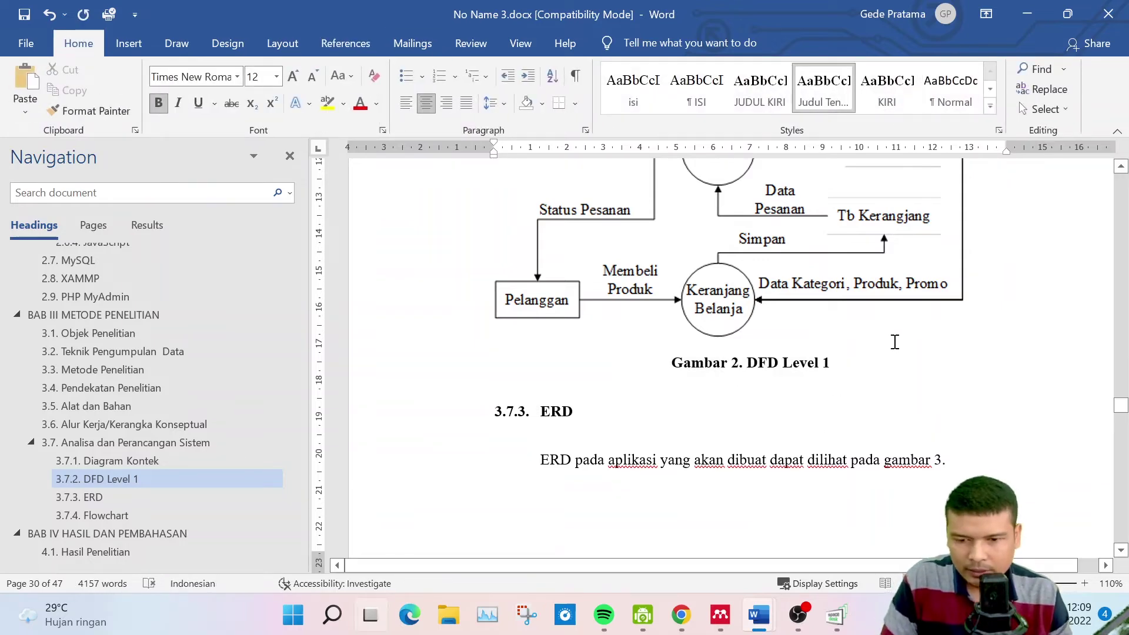
Insert a trial caption "Gambar 3. ERD" on a new line below the DFD Level 1 caption
key("Return")
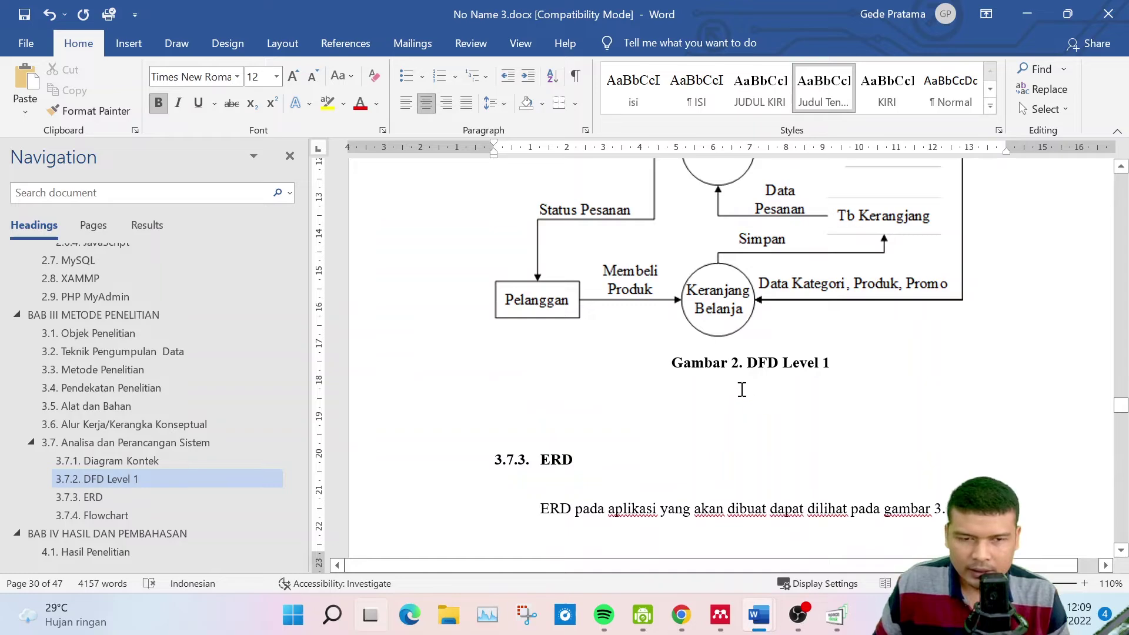
left_click(344, 43)
left_click(564, 100)
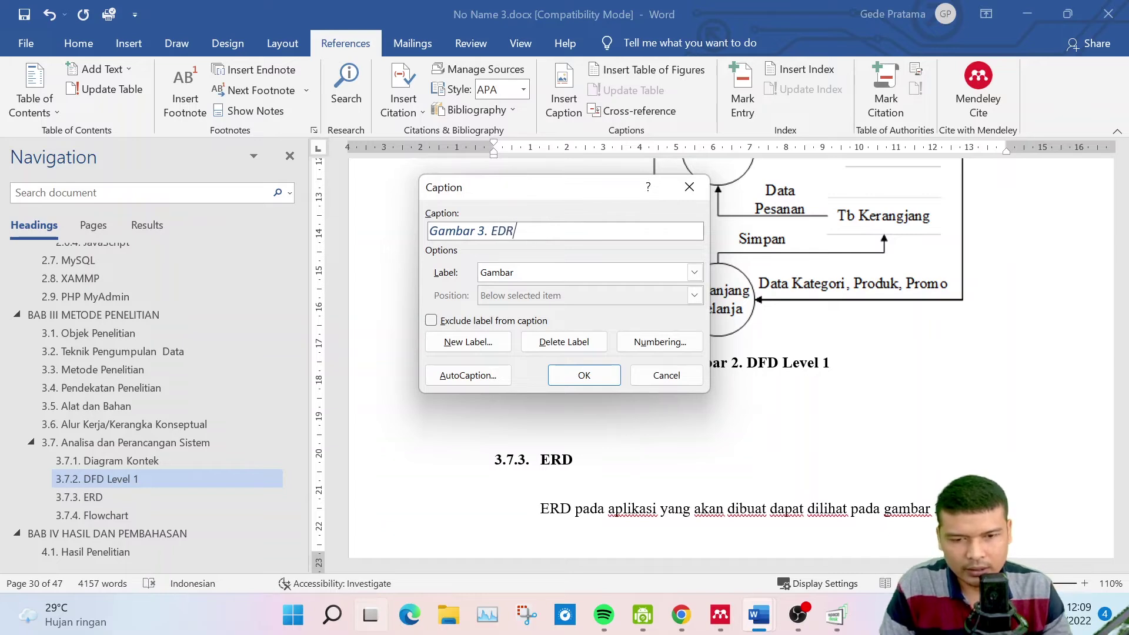
type(". EDR")
key("BackSpace")
key("BackSpace")
type("RD")
key("Return")
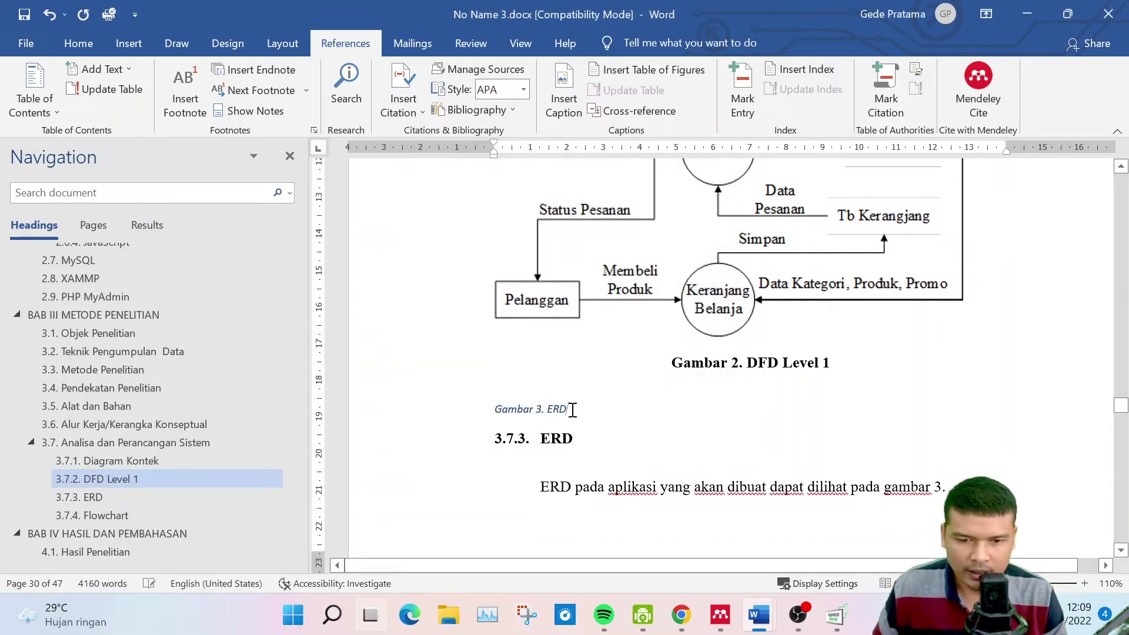
Apply the bold, centred "Judul Ten..." style to the trial "Gambar 3. ERD" caption
triple_click(572, 410)
left_click(599, 413)
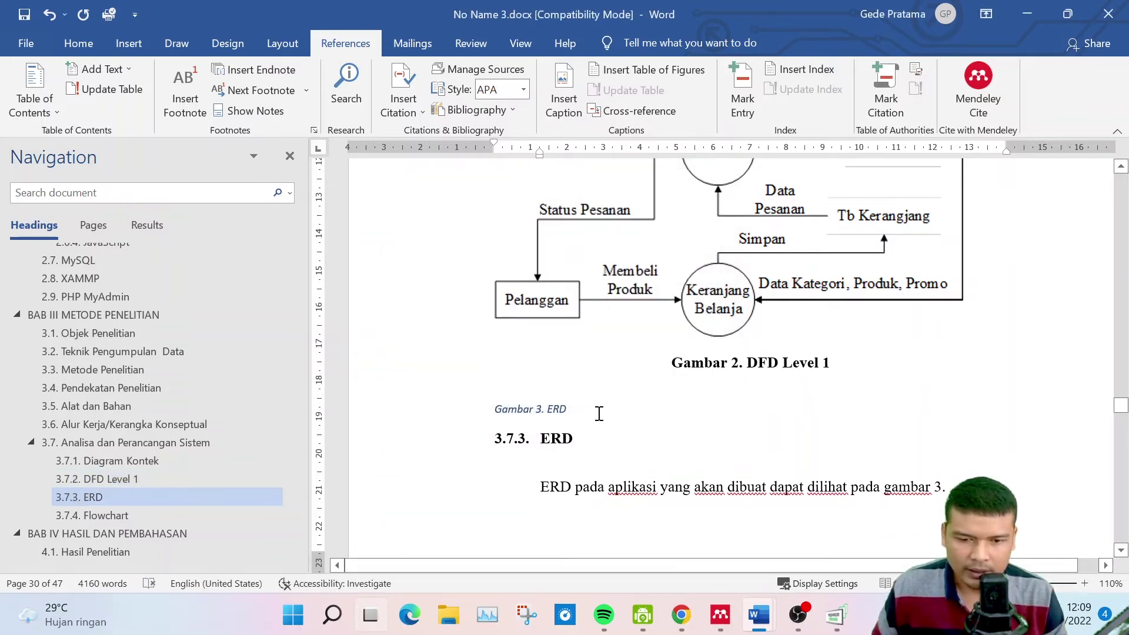
left_click_drag(581, 410, 493, 417)
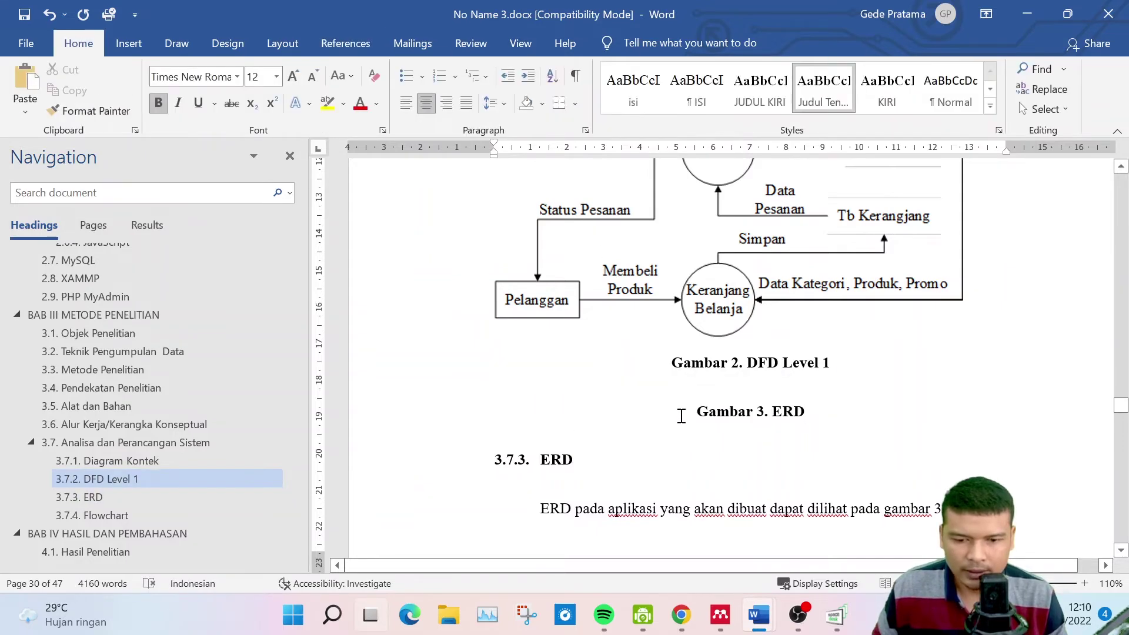
left_click_drag(805, 421, 693, 408)
Check the numbering of the captions below the ERD figure and the admin login flowchart
scroll(792, 441, "down", 10)
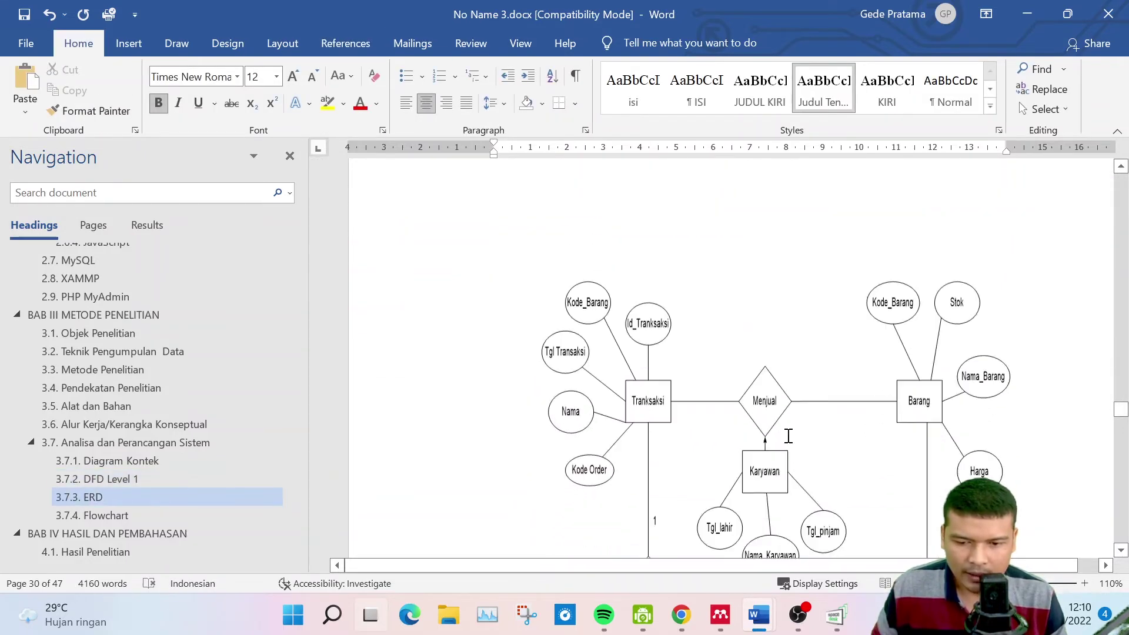
scroll(789, 435, "down", 10)
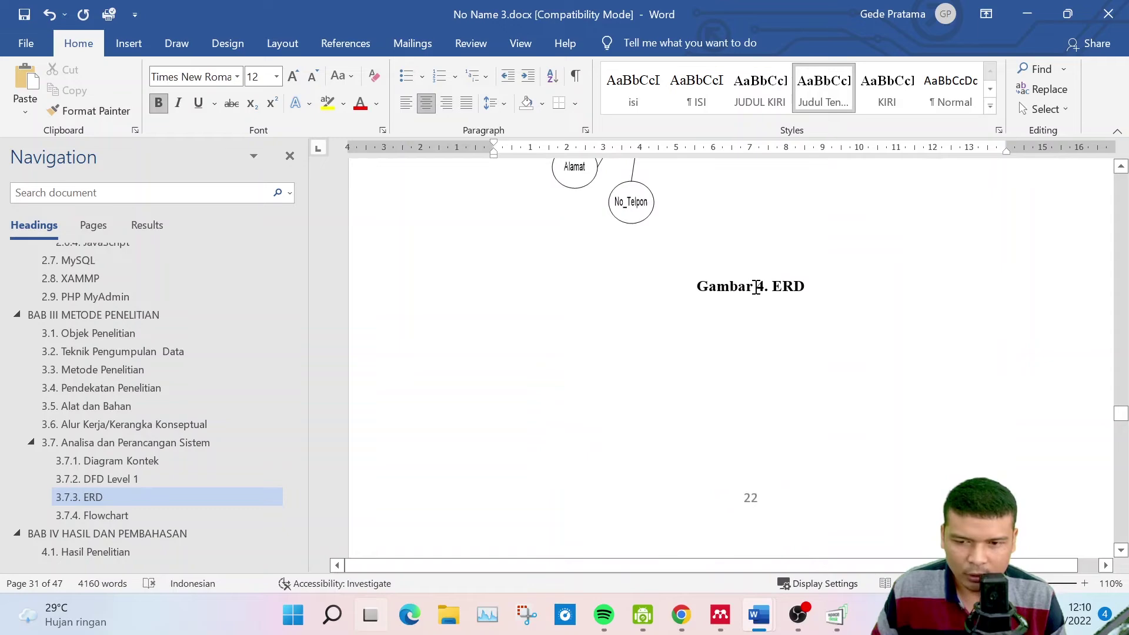
left_click_drag(761, 288, 697, 289)
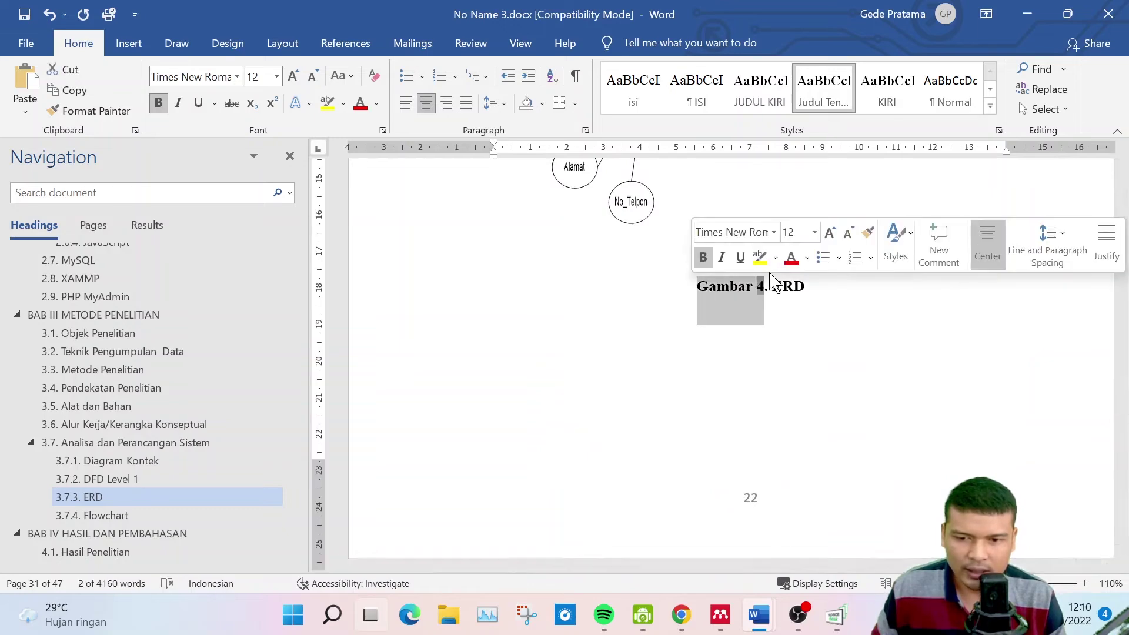
scroll(762, 318, "up", 12)
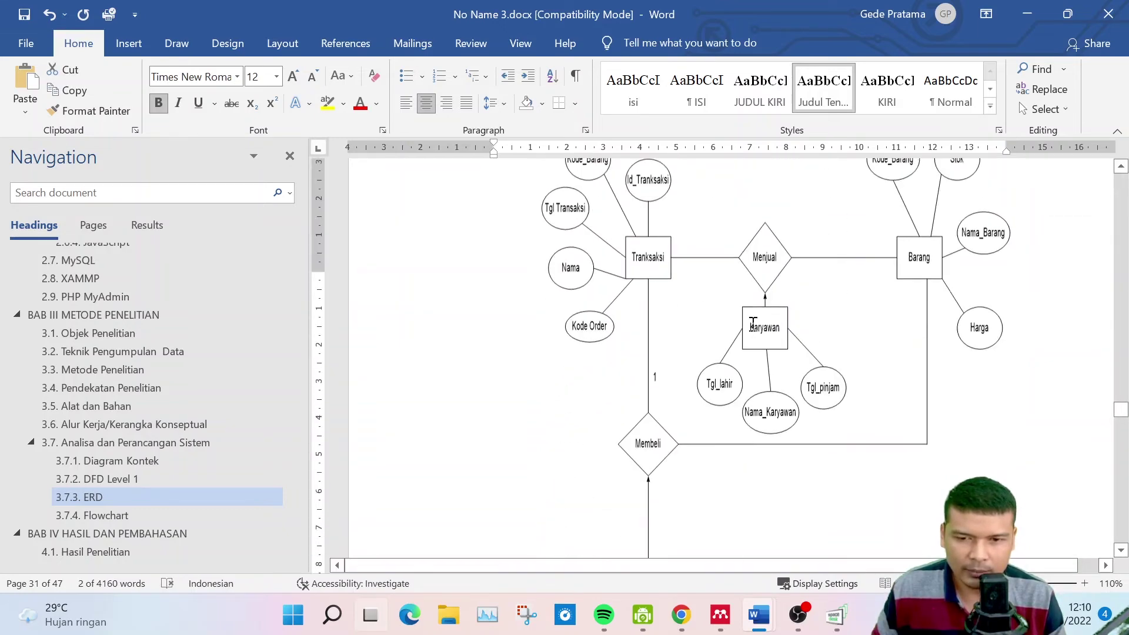
scroll(753, 338, "up", 6)
scroll(753, 337, "down", 20)
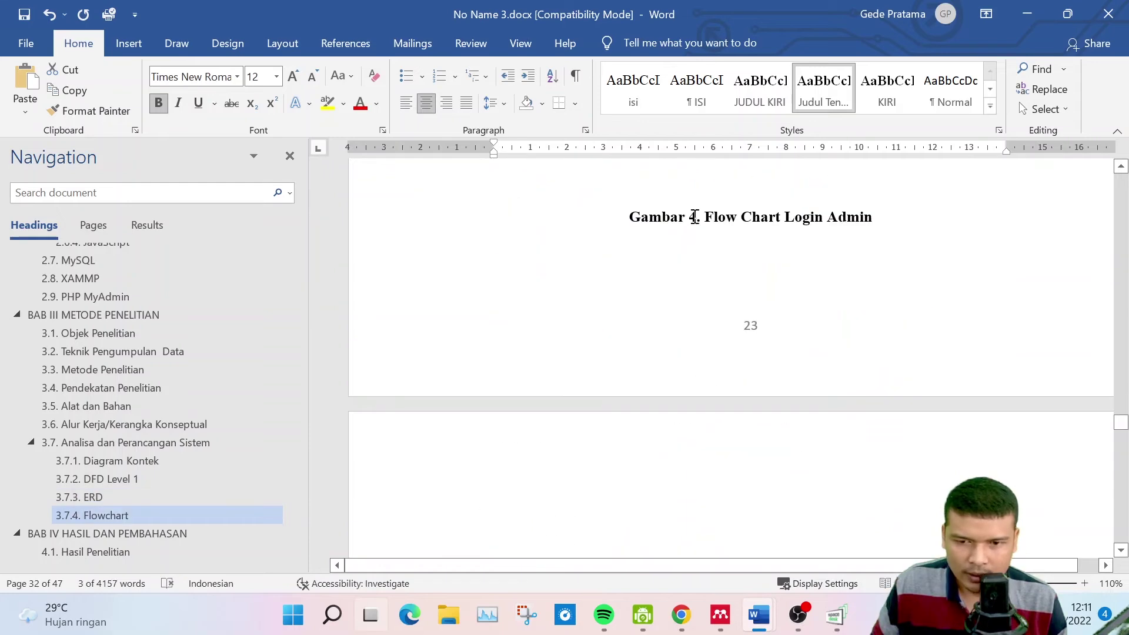
left_click(697, 217)
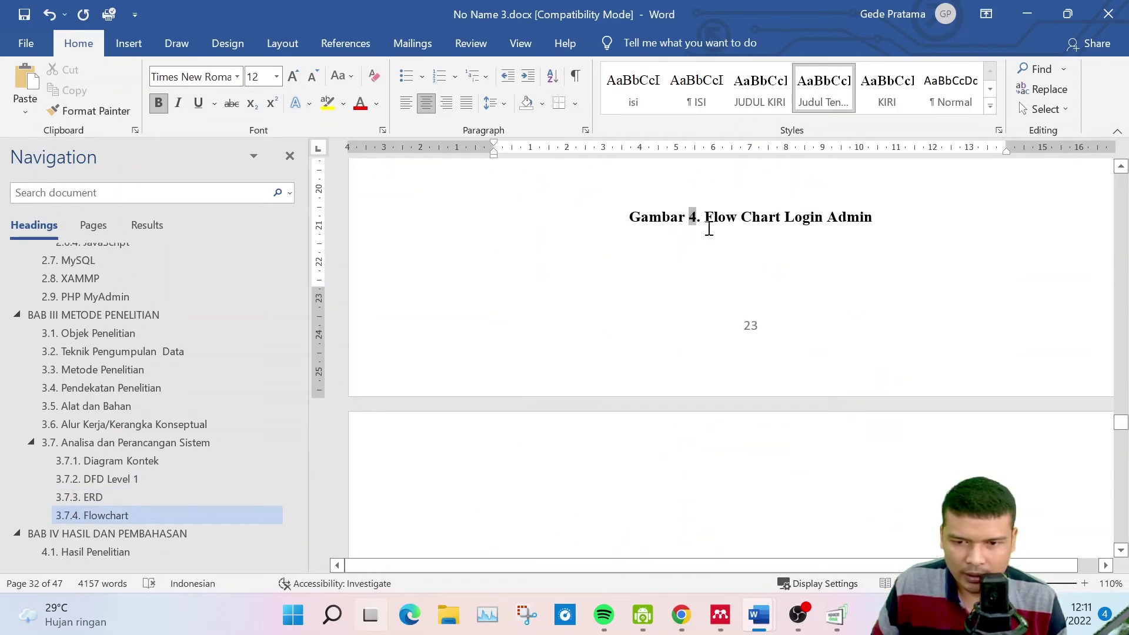
scroll(715, 247, "down", 8)
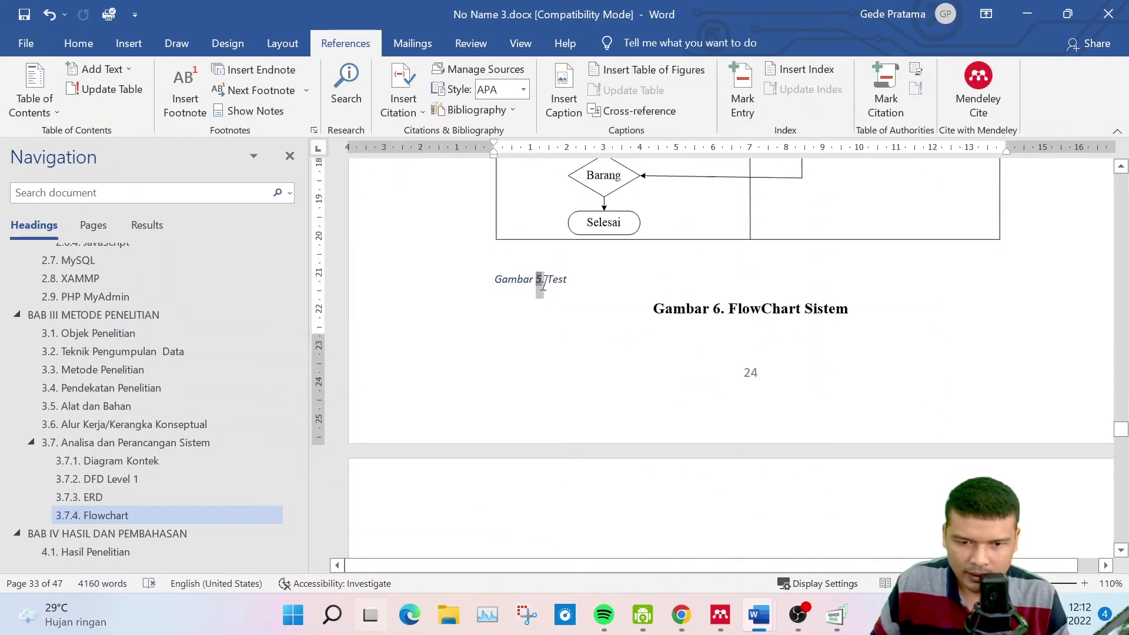
Apply the "Judul Ten..." style to the "Gambar 5. Test" caption and check the FlowChart Sistem caption that follows
double_click(540, 281)
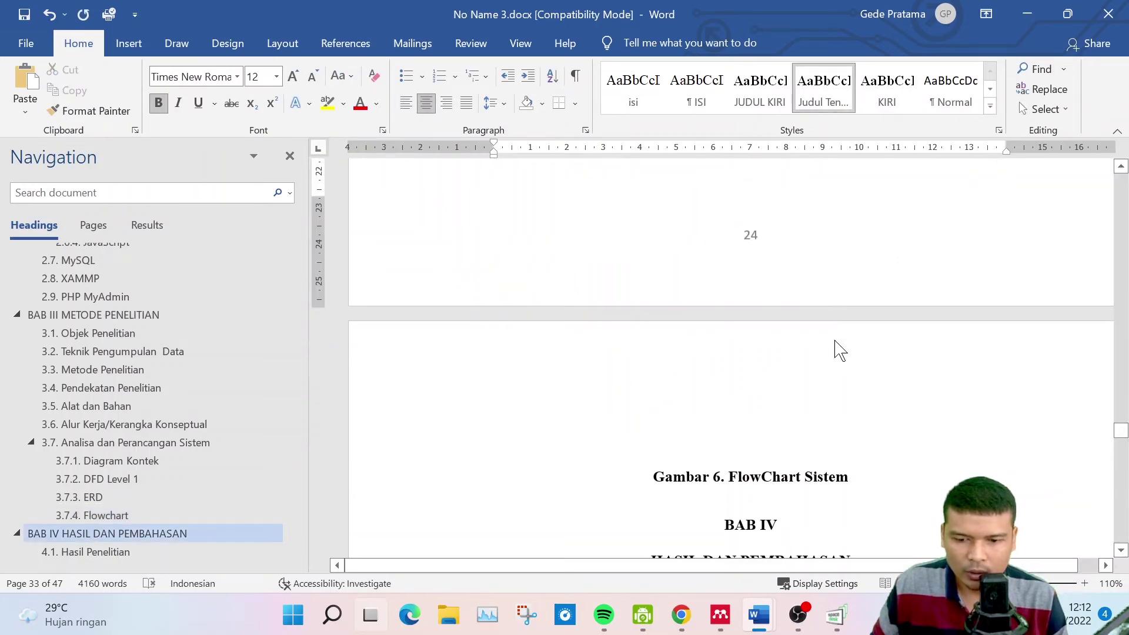
scroll(839, 350, "down", 5)
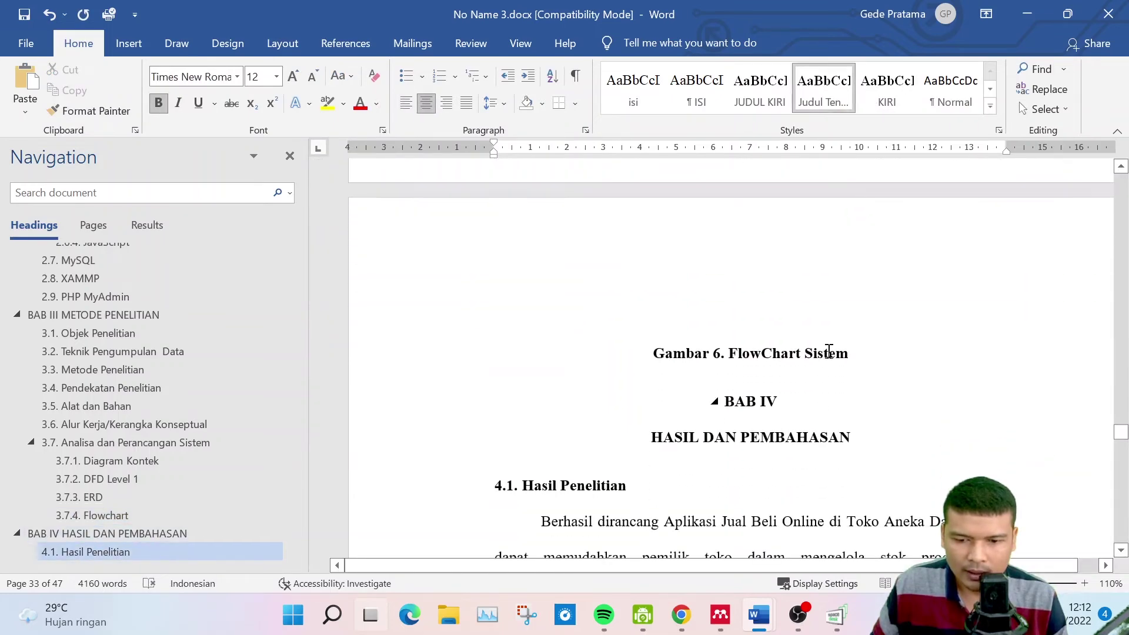
scroll(826, 351, "down", 3)
scroll(834, 323, "up", 15)
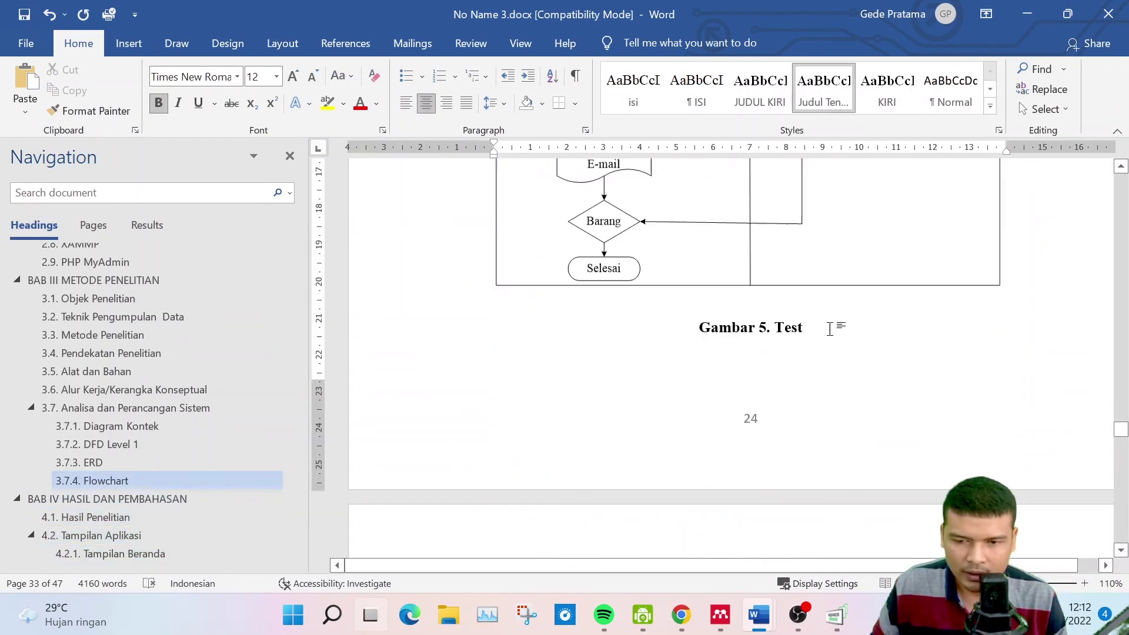
Delete the "Gambar 5. Test" caption and renumber the FlowChart Sistem caption as Gambar 5
left_click(680, 328)
key("Delete")
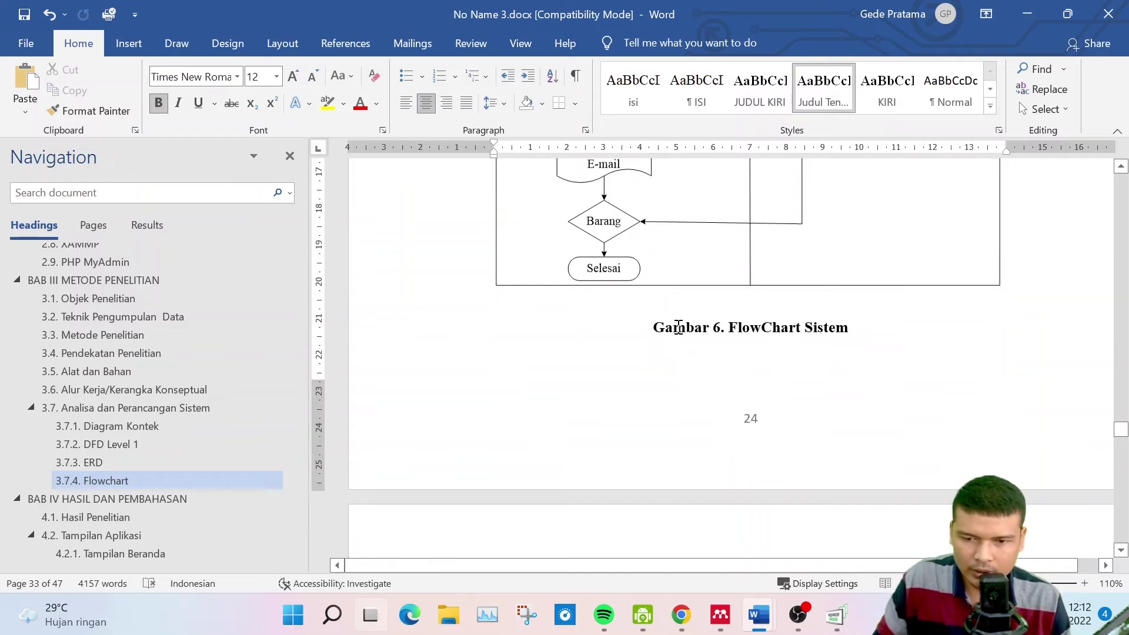
left_click(346, 44)
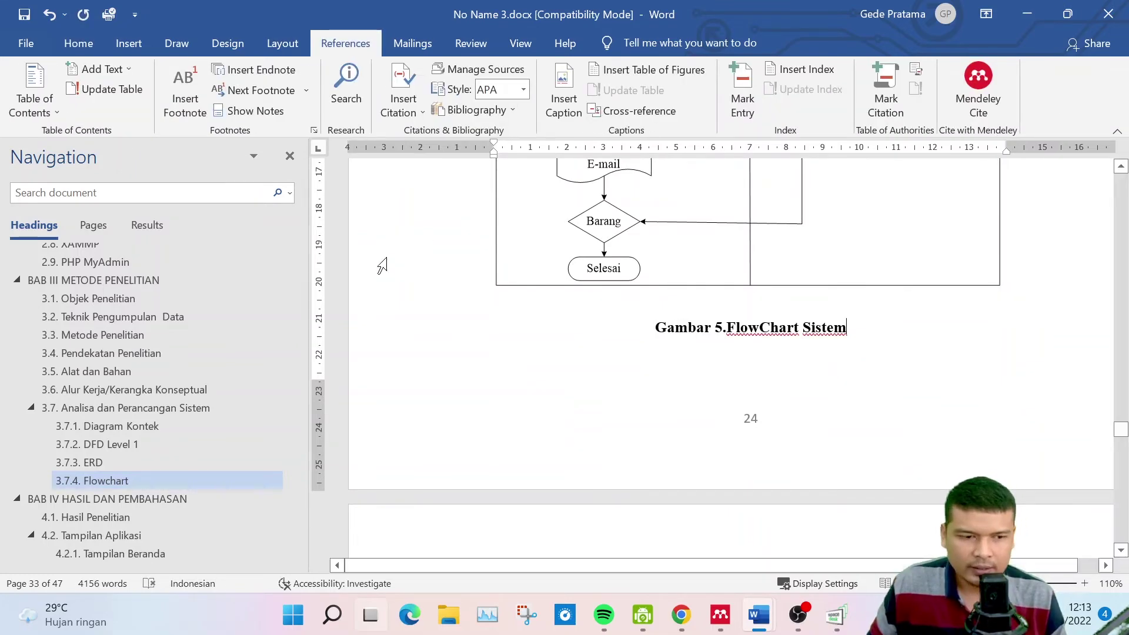
Insert a table of figures for the Gambar caption label under the DAFTAR GAMBAR heading
scroll(189, 347, "up", 10)
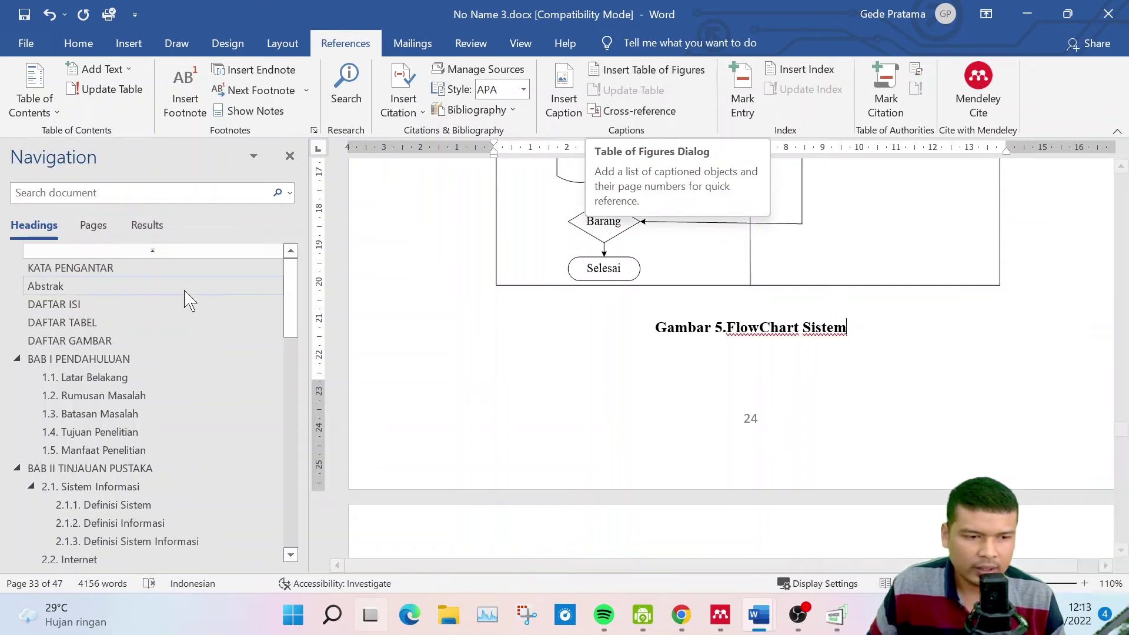
left_click(106, 339)
left_click(700, 303)
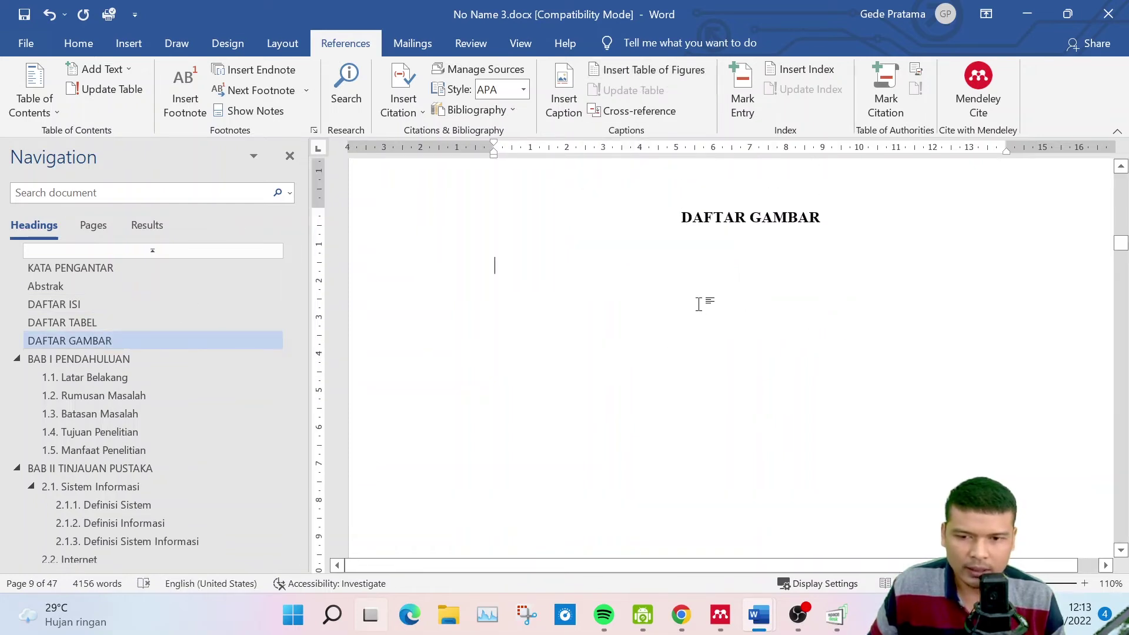
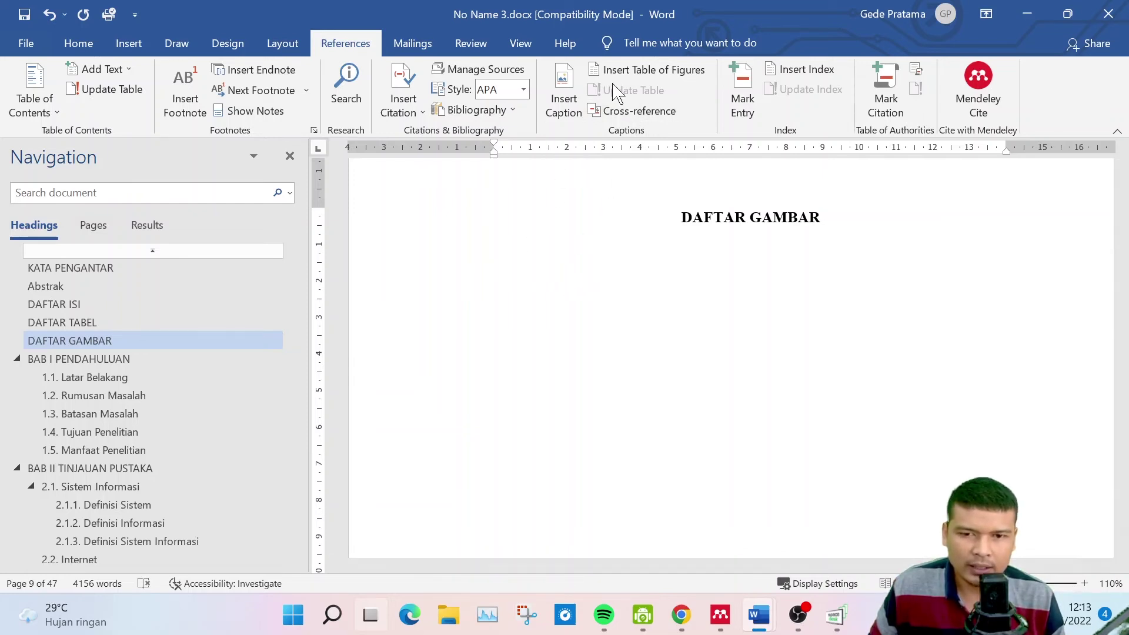
left_click(655, 77)
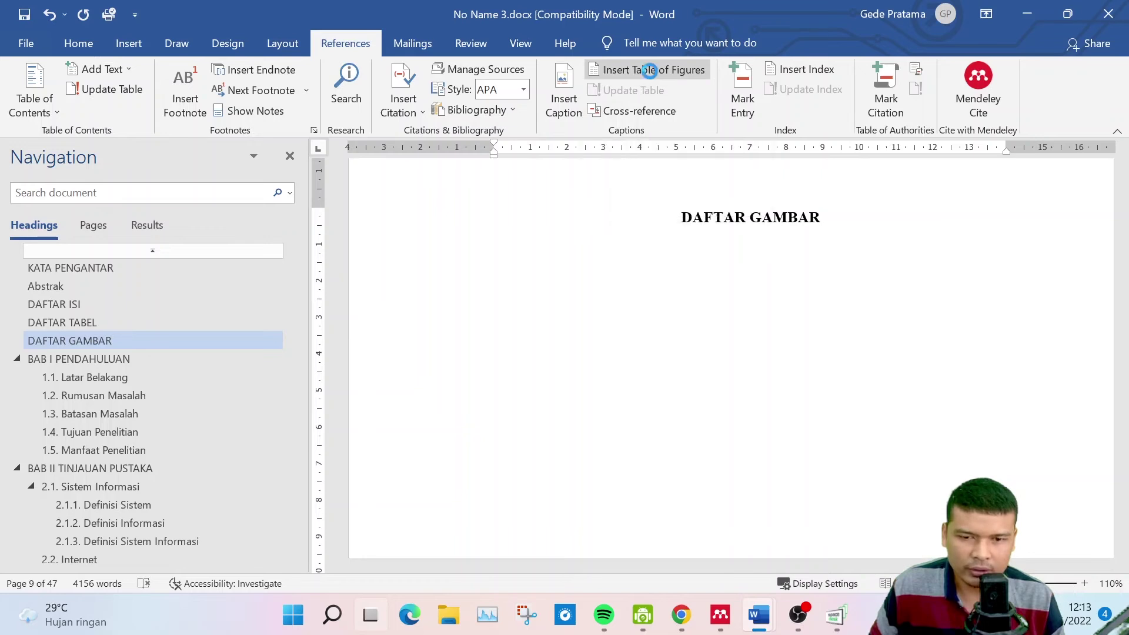
left_click(430, 398)
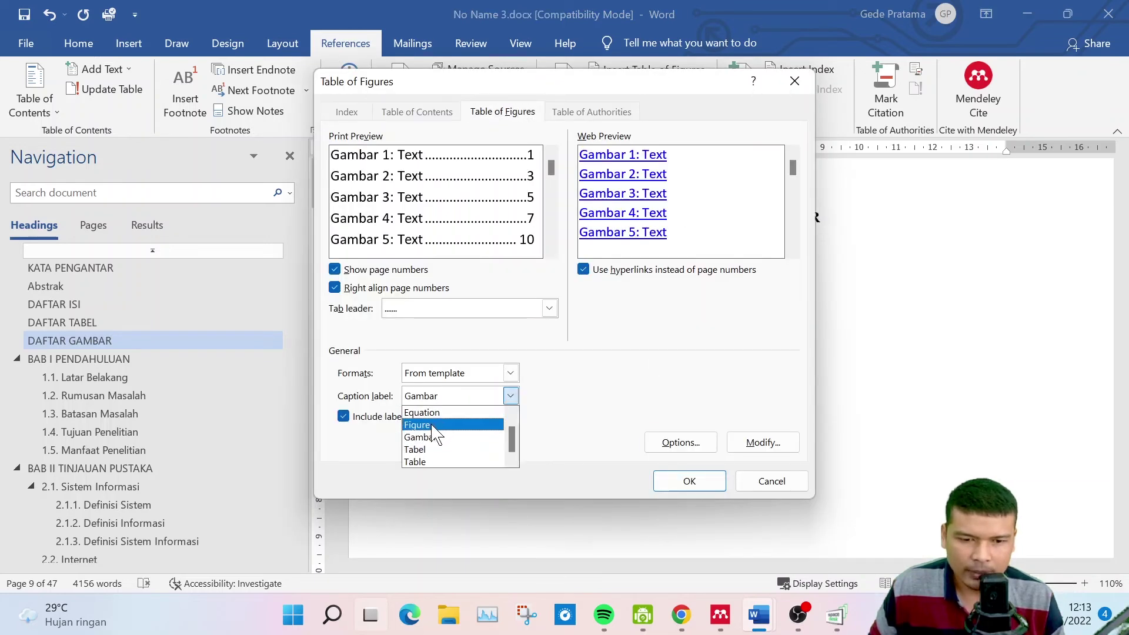
left_click(438, 400)
left_click(446, 400)
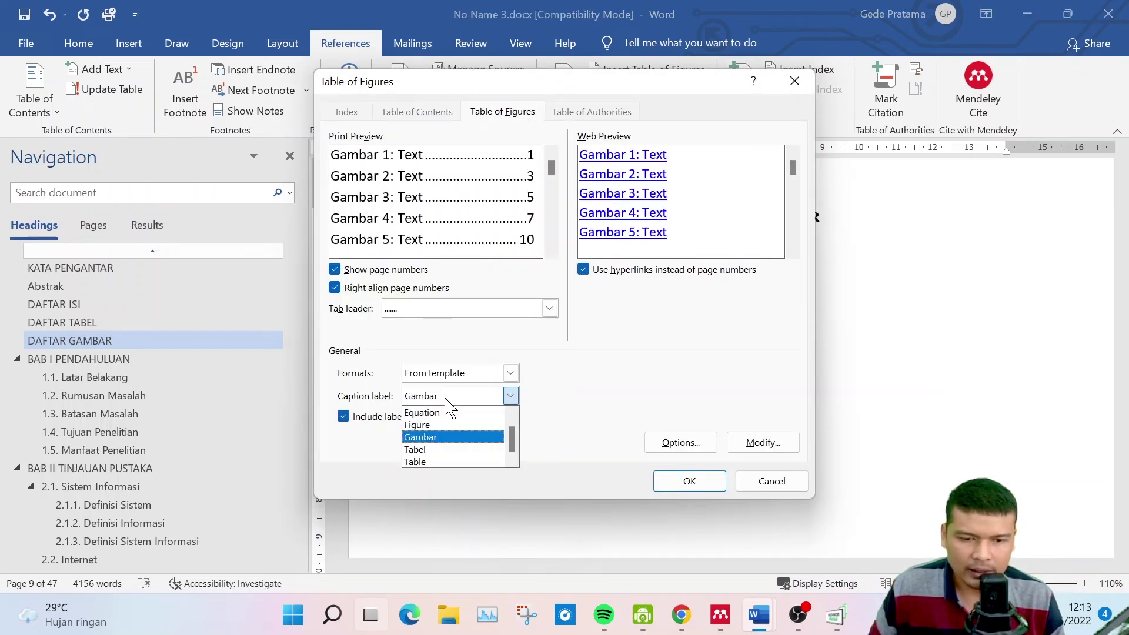
left_click(423, 438)
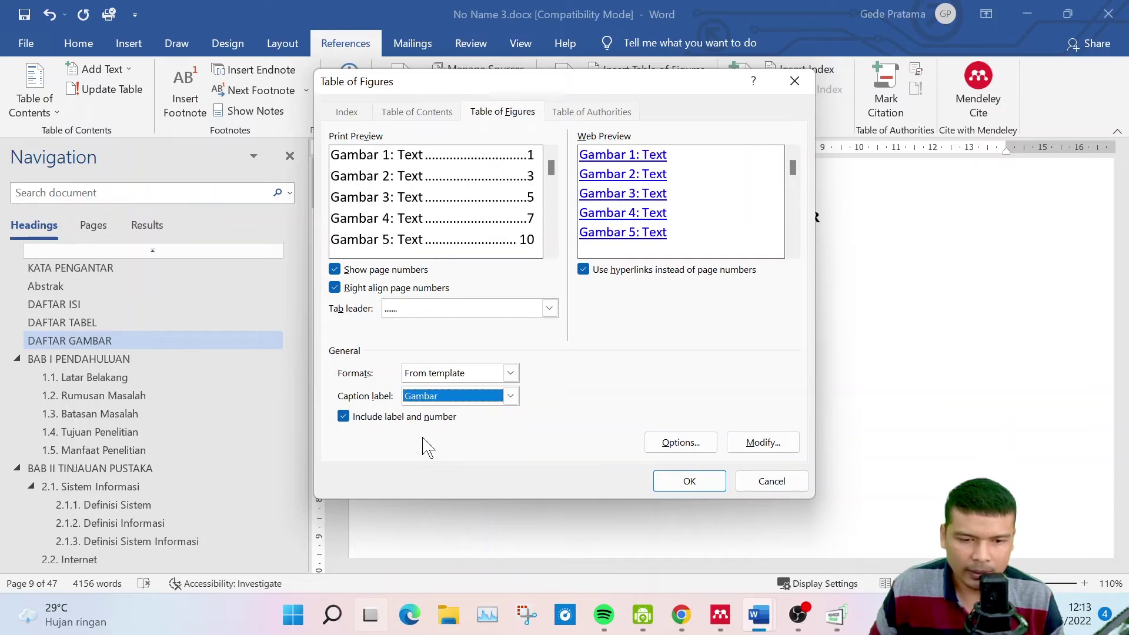
left_click(689, 482)
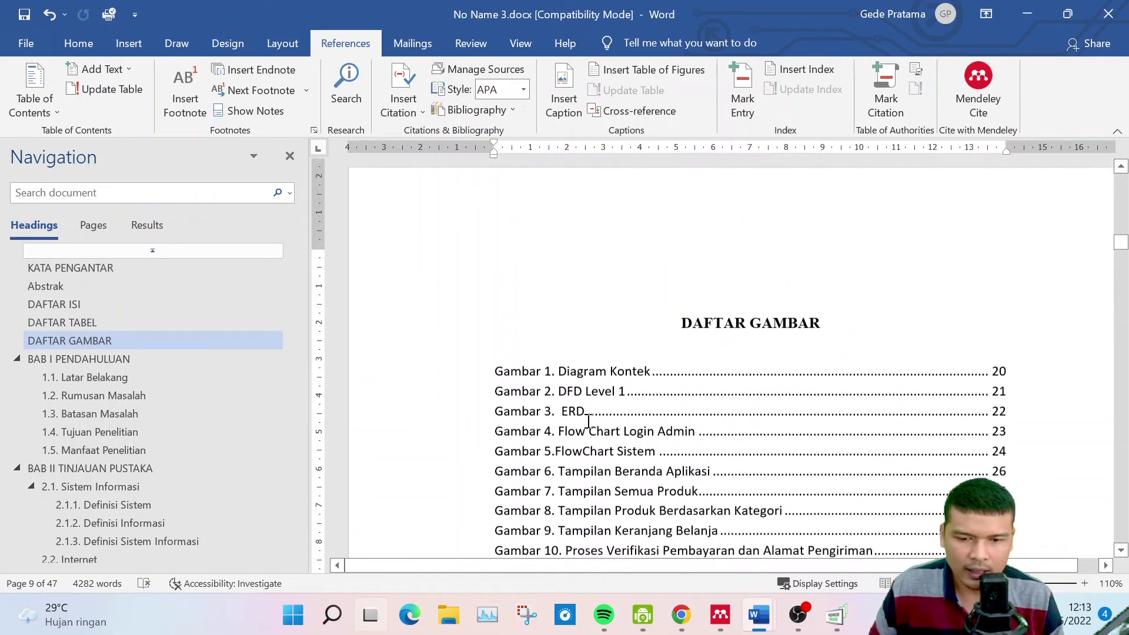
Format all entries of the list of figures in 12 pt Times New Roman with wider line spacing and check the list
scroll(604, 429, "down", 2)
scroll(806, 451, "down", 3)
scroll(806, 451, "up", 3)
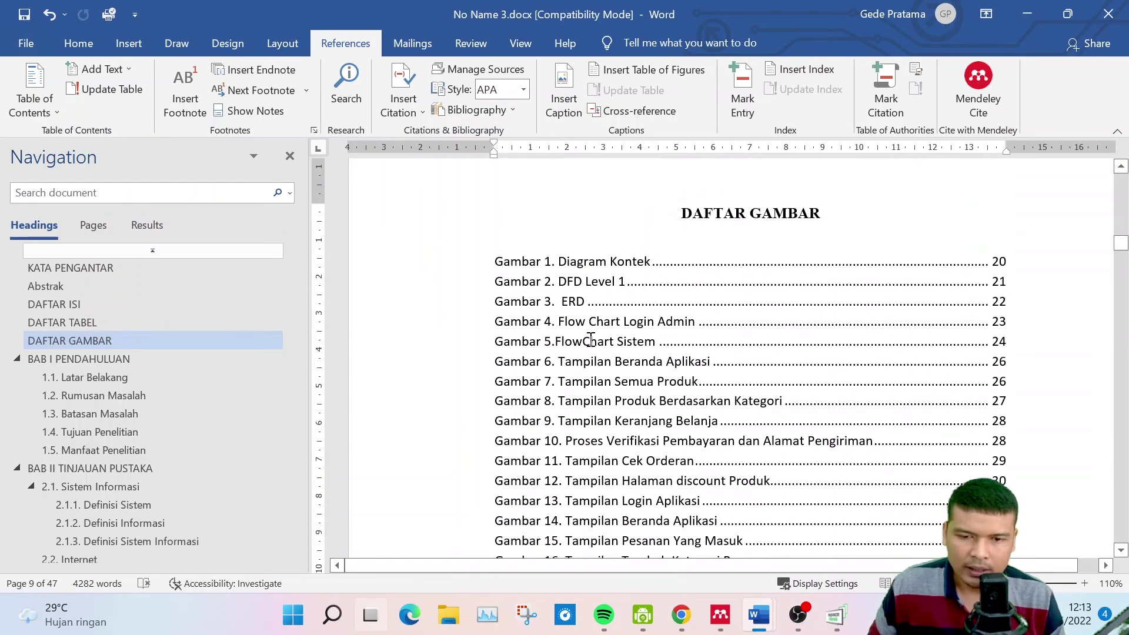
scroll(618, 316, "down", 1)
scroll(618, 315, "down", 4)
left_click_drag(1007, 366, 480, 171)
left_click(78, 43)
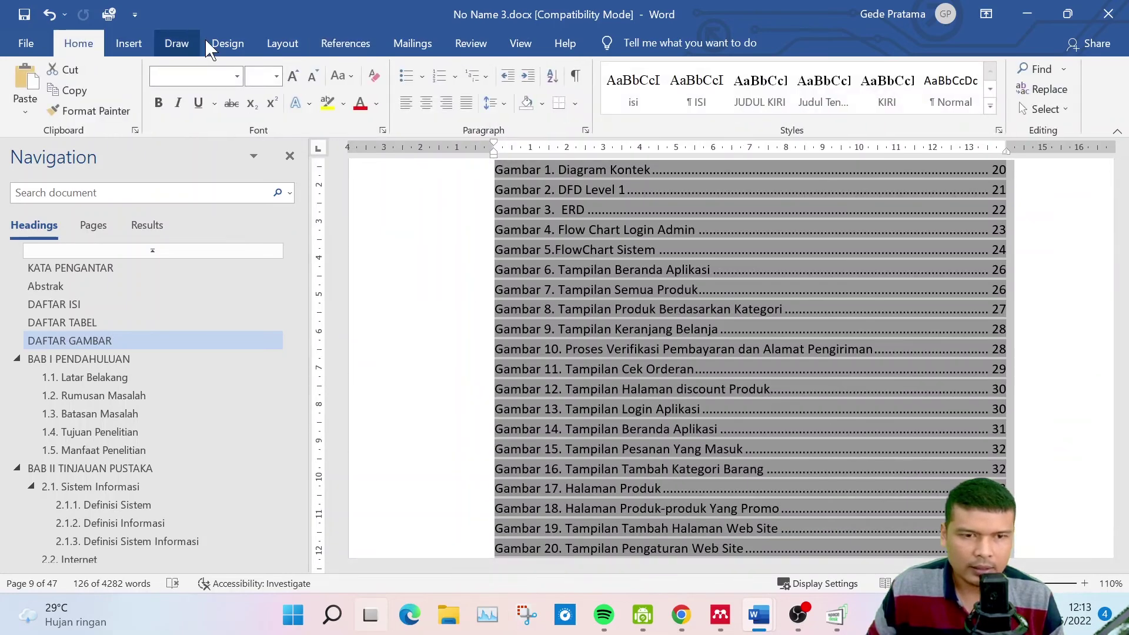
key("ctrl+z")
key("ctrl+z")
key("ctrl+z")
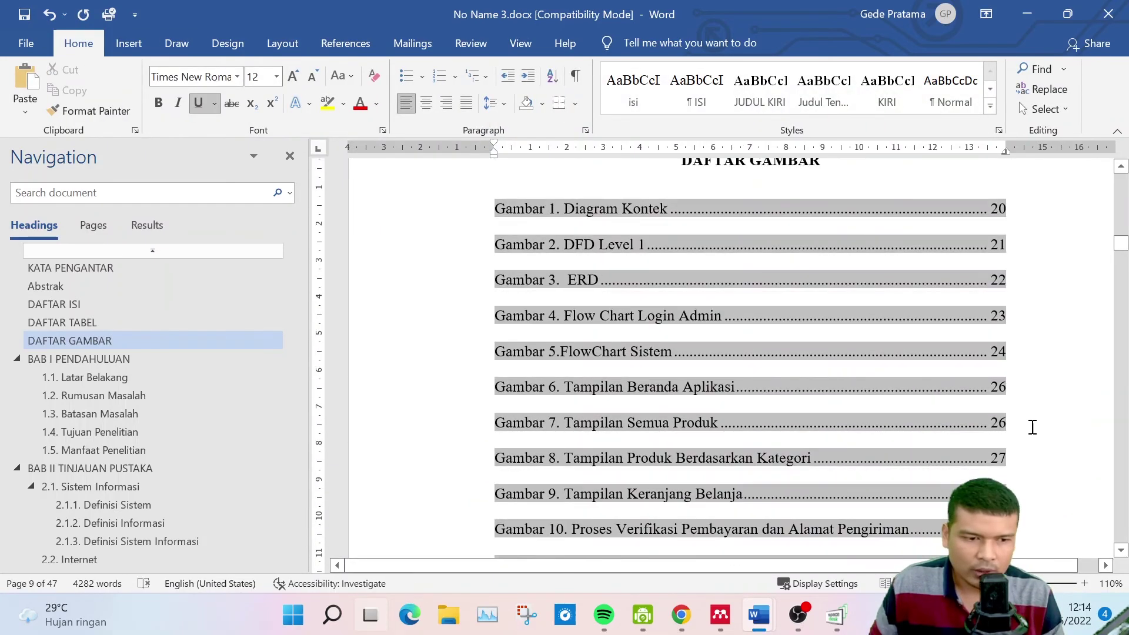
scroll(990, 425, "down", 10)
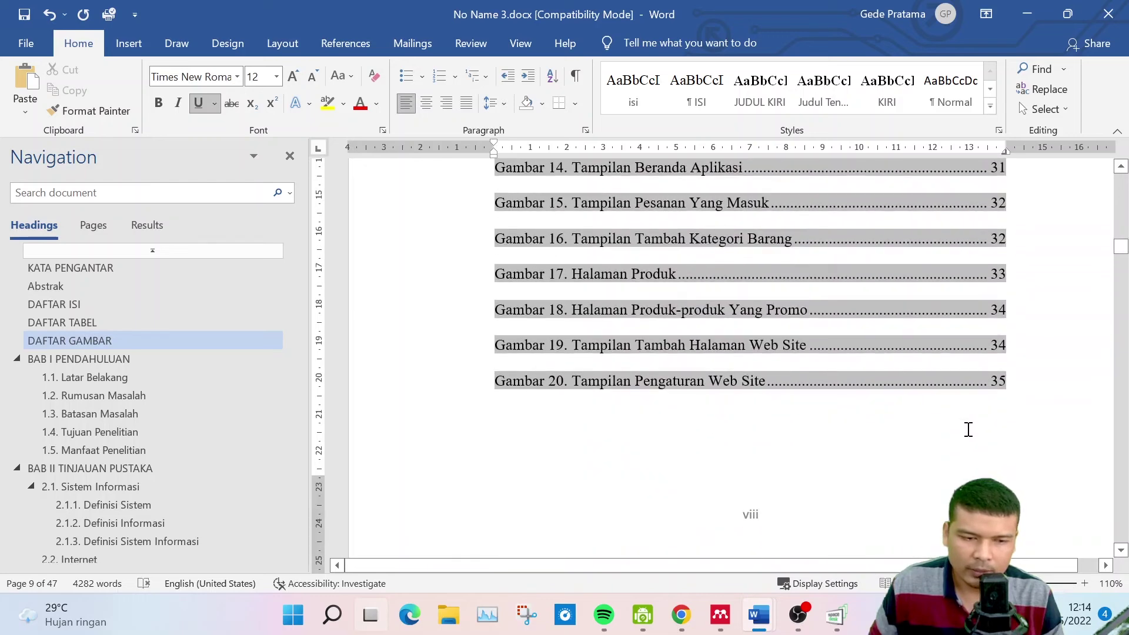
scroll(888, 471, "down", 2)
Delete the "Tabel 1. Simbol-Simbol Diagram Konteks" caption above the context diagram symbol table
left_click(62, 322)
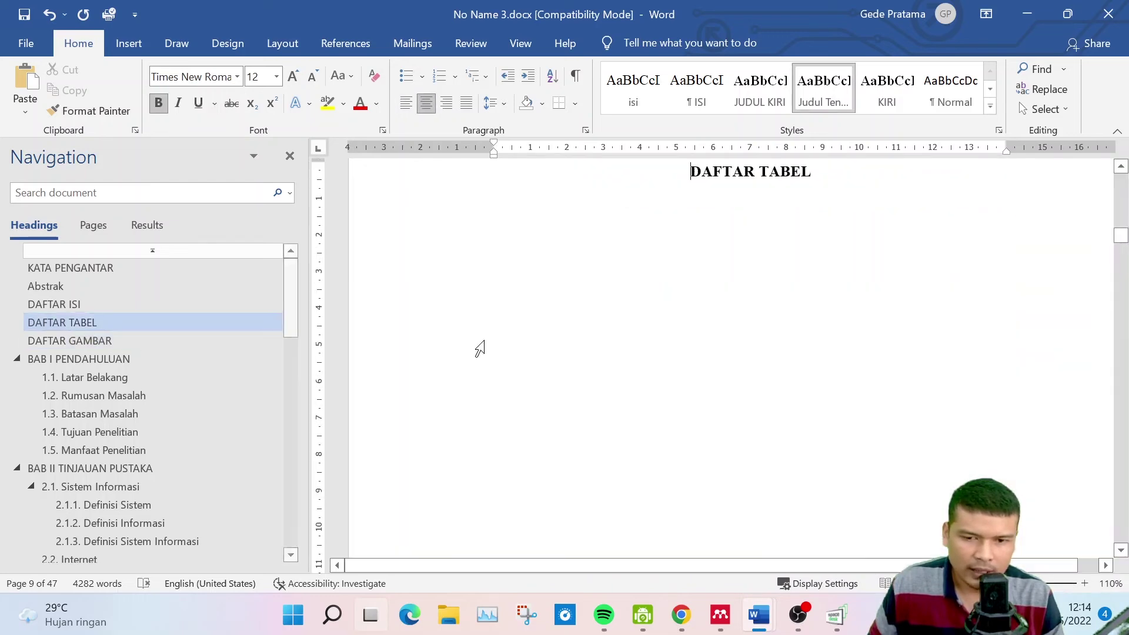
left_click(736, 321)
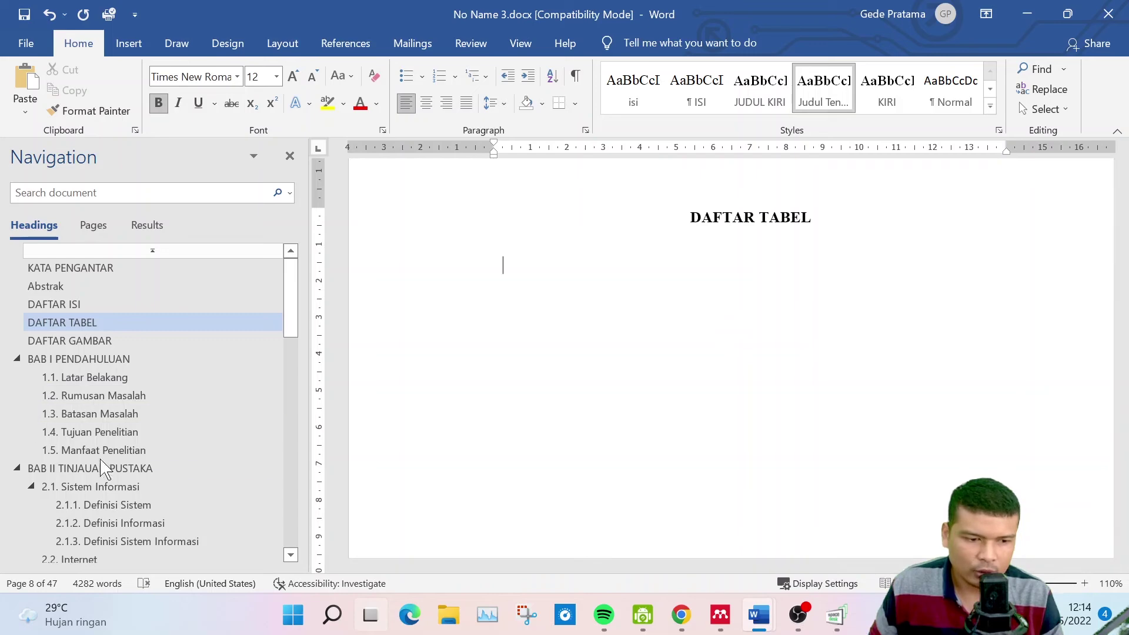
scroll(100, 471, "down", 3)
scroll(111, 488, "down", 2)
scroll(108, 476, "down", 4)
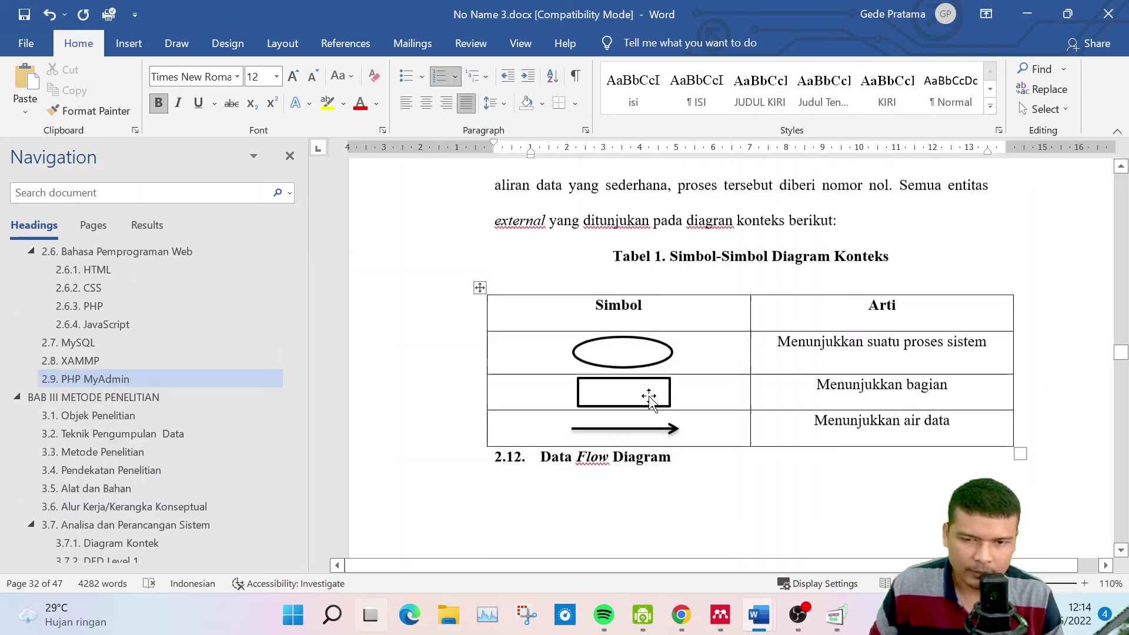
scroll(728, 322, "up", 1)
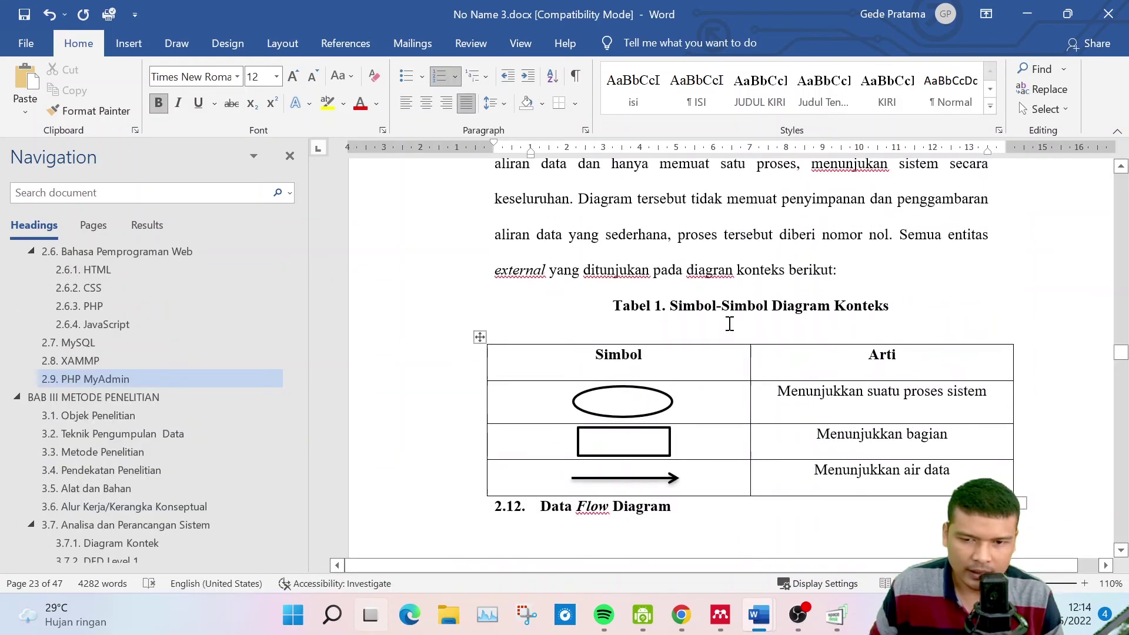
left_click(728, 322)
left_click_drag(917, 306, 669, 308)
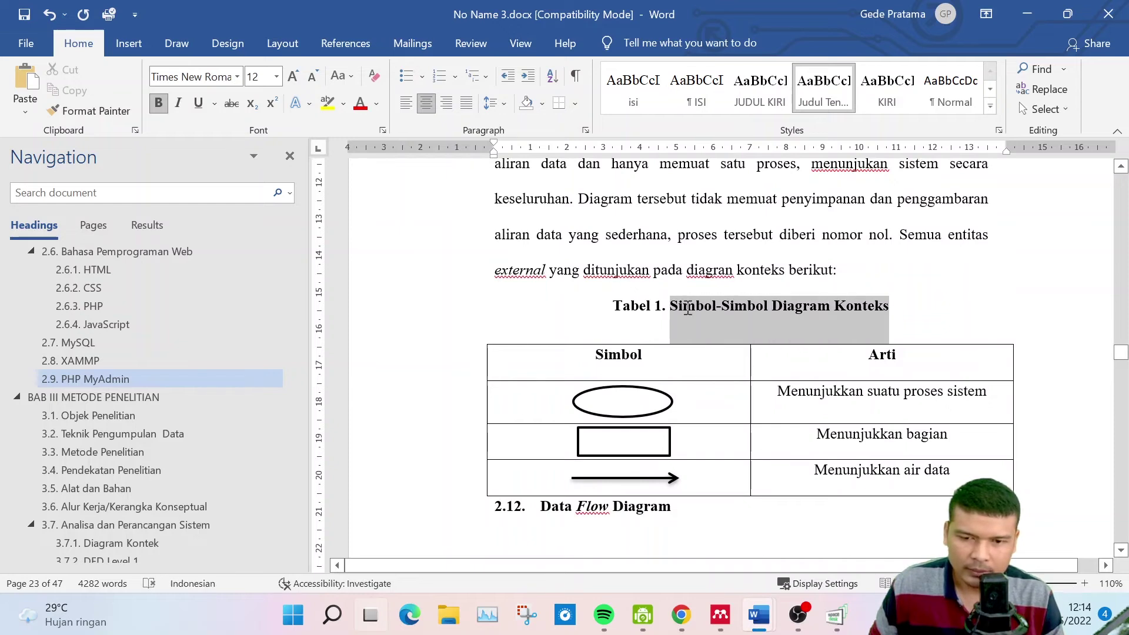
key("BackSpace")
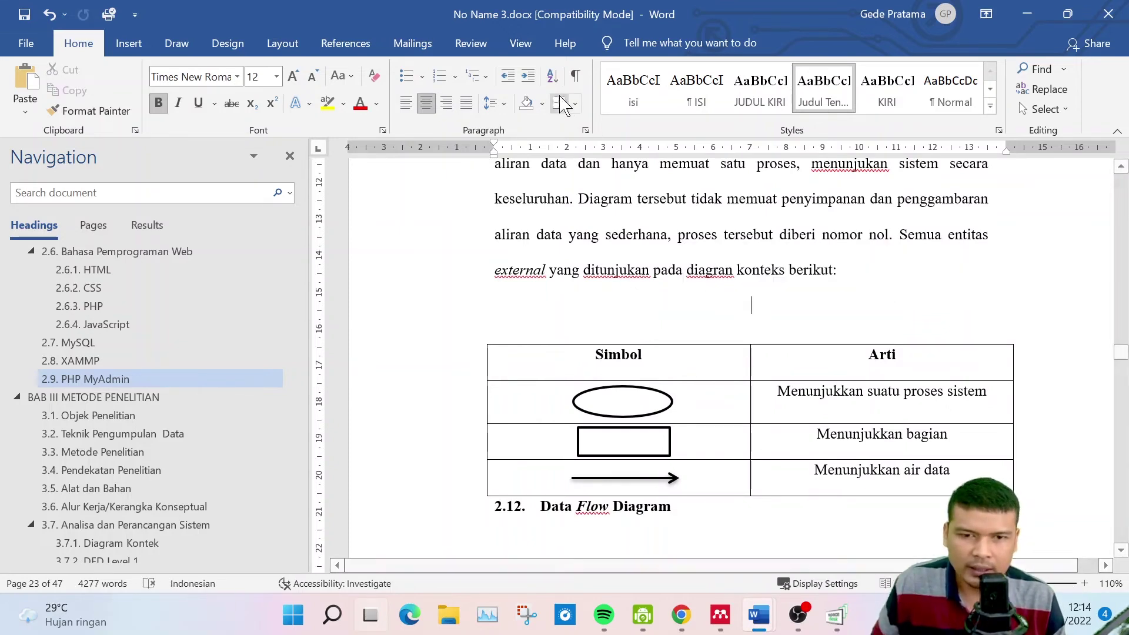
Insert an automatically numbered caption with the label Tabel and the title "Simbol-Simbol Diagram Konteks" above the context diagram symbol table
left_click(346, 43)
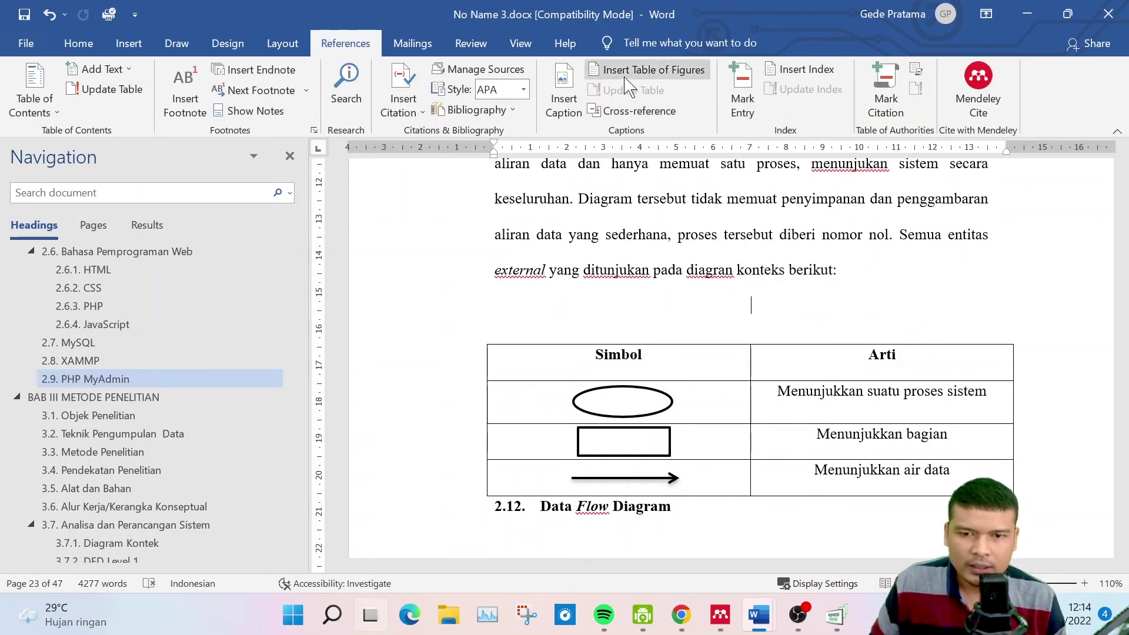
left_click(572, 115)
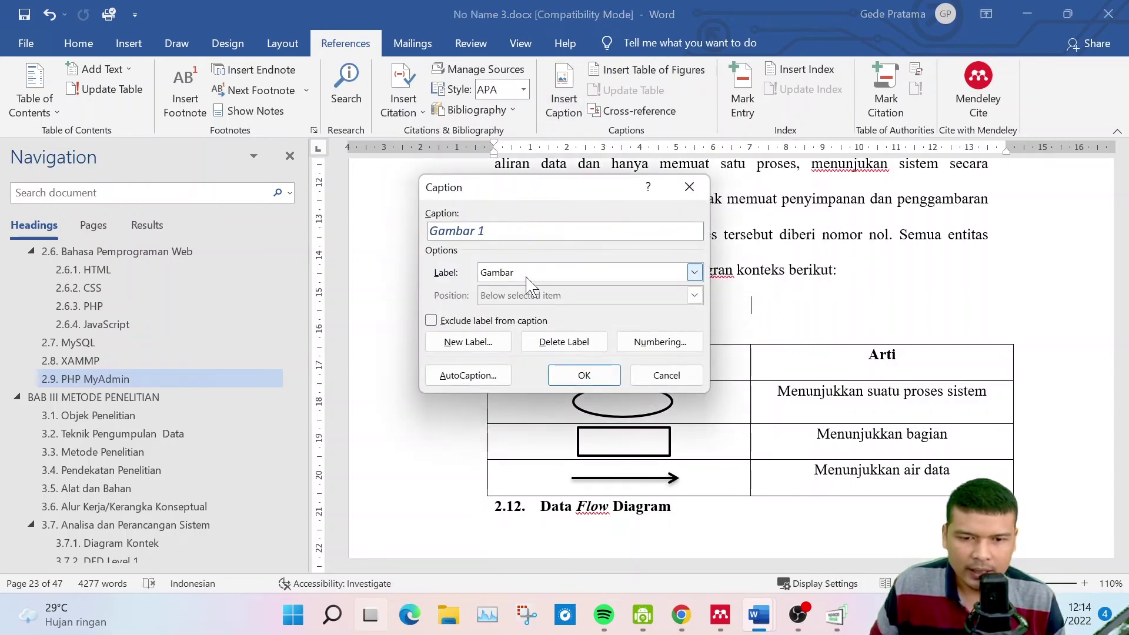
left_click(694, 272)
left_click(511, 327)
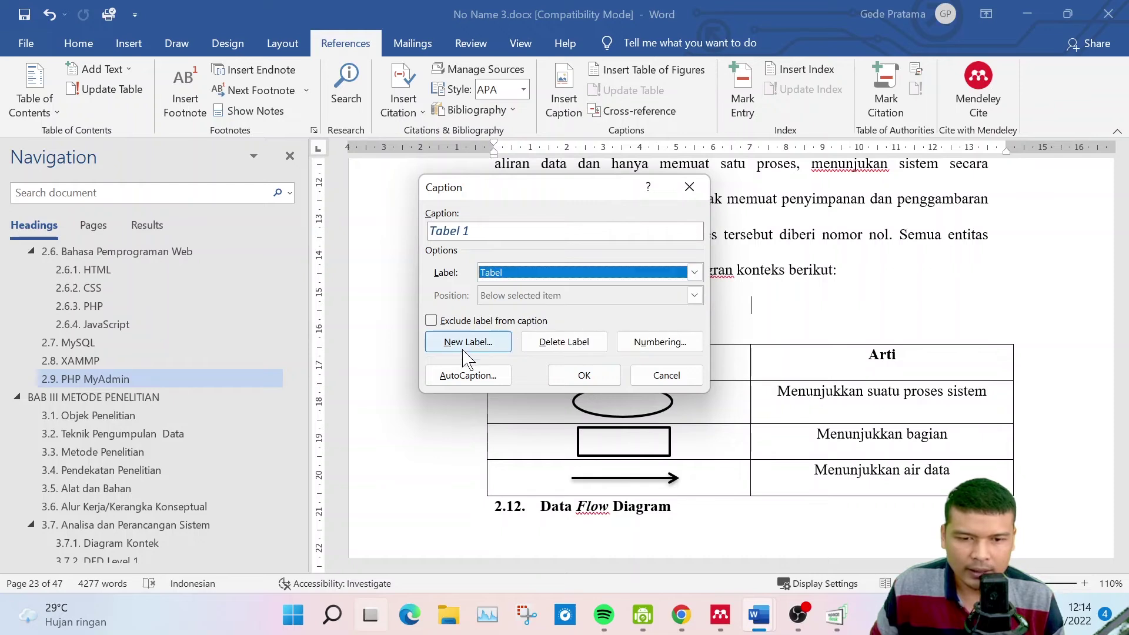
left_click(456, 347)
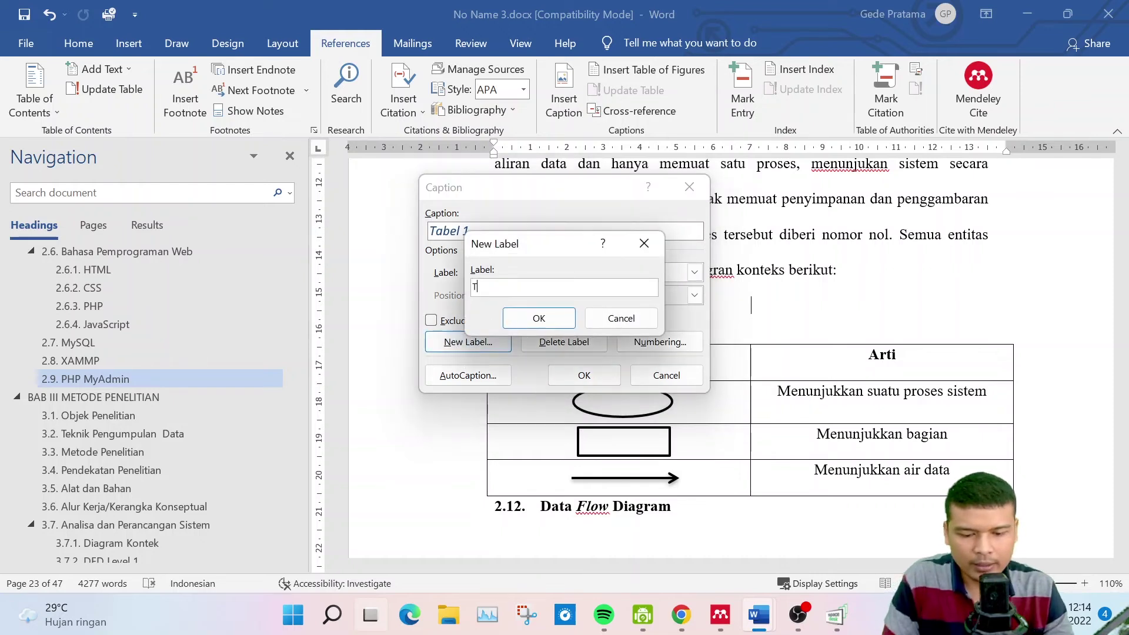
type("Tabel")
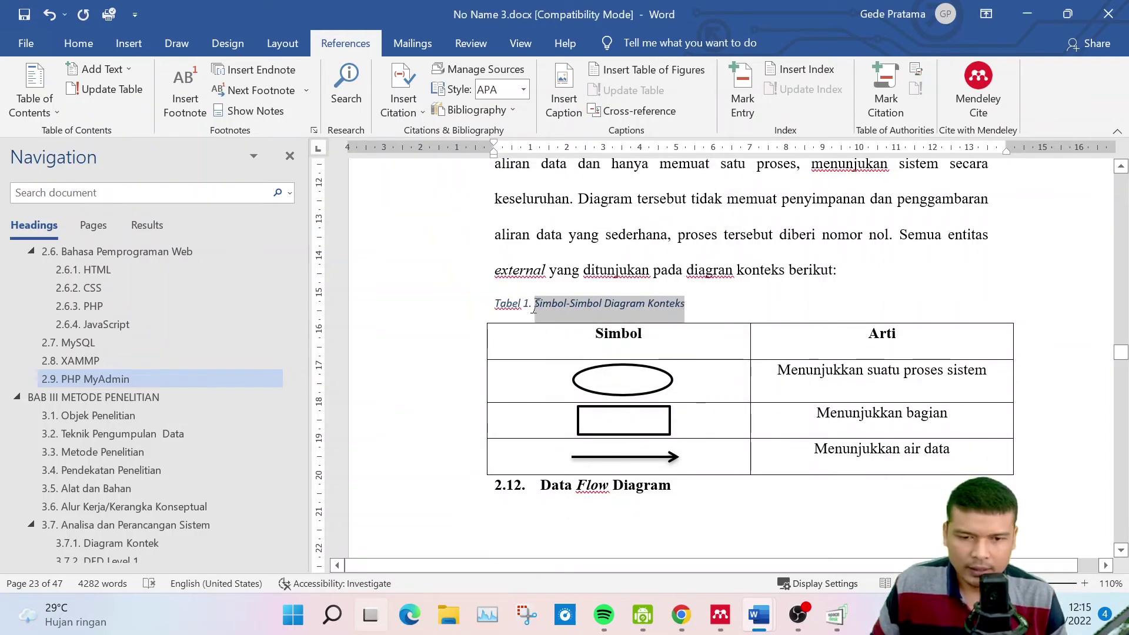
Apply the bold, centred "Judul Ten..." style to the "Tabel 1. Simbol-Simbol Diagram Konteks" caption
left_click_drag(534, 309, 494, 306)
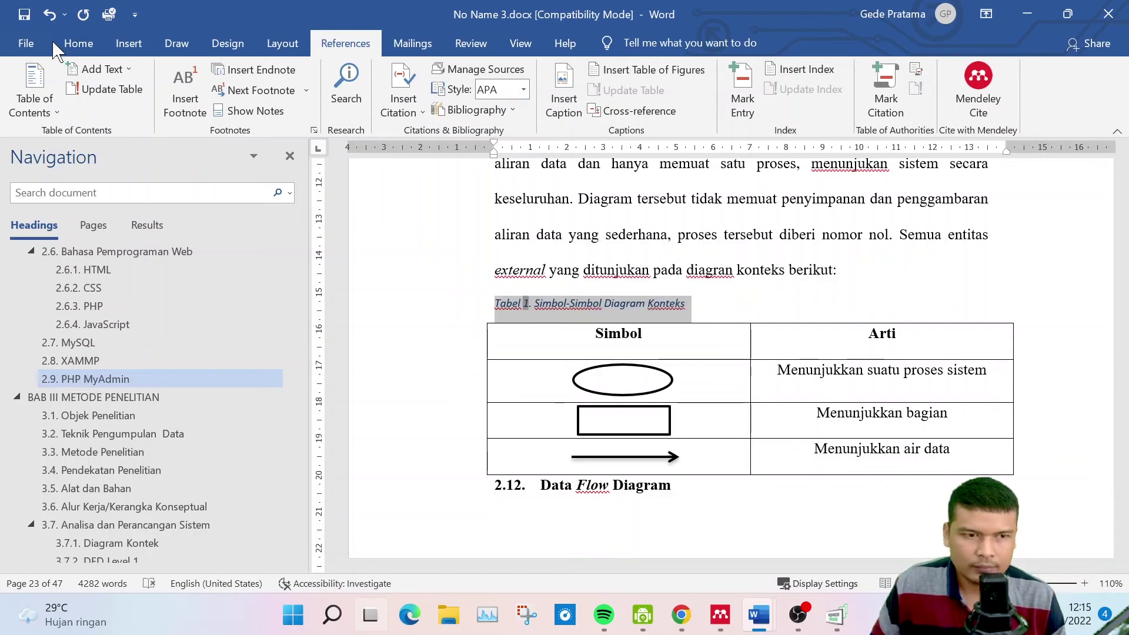
left_click(78, 43)
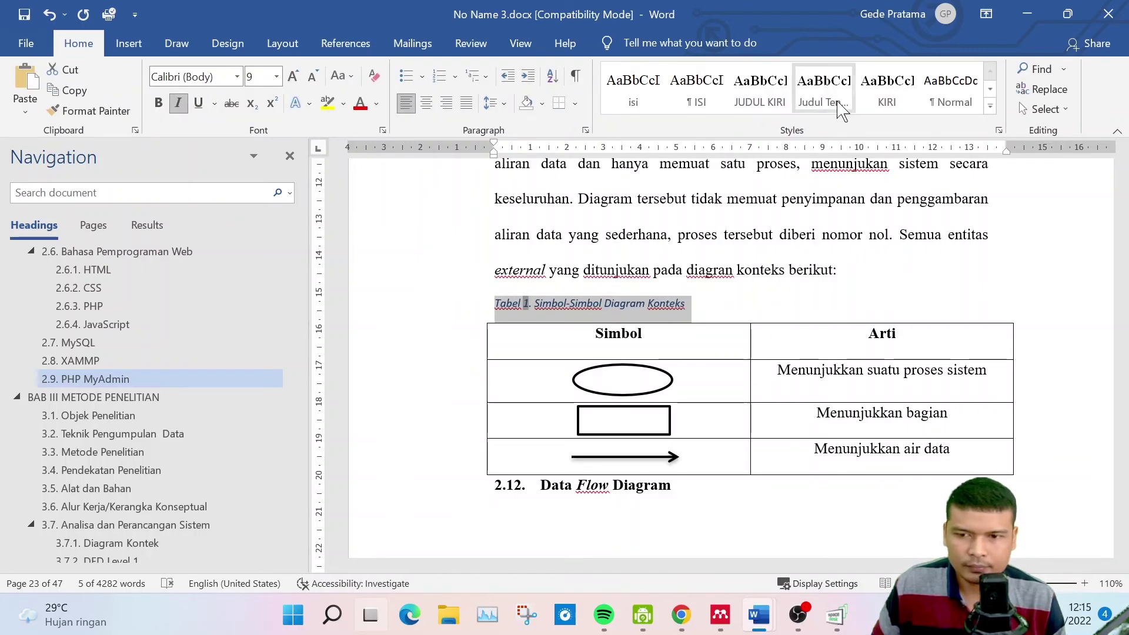
left_click(824, 90)
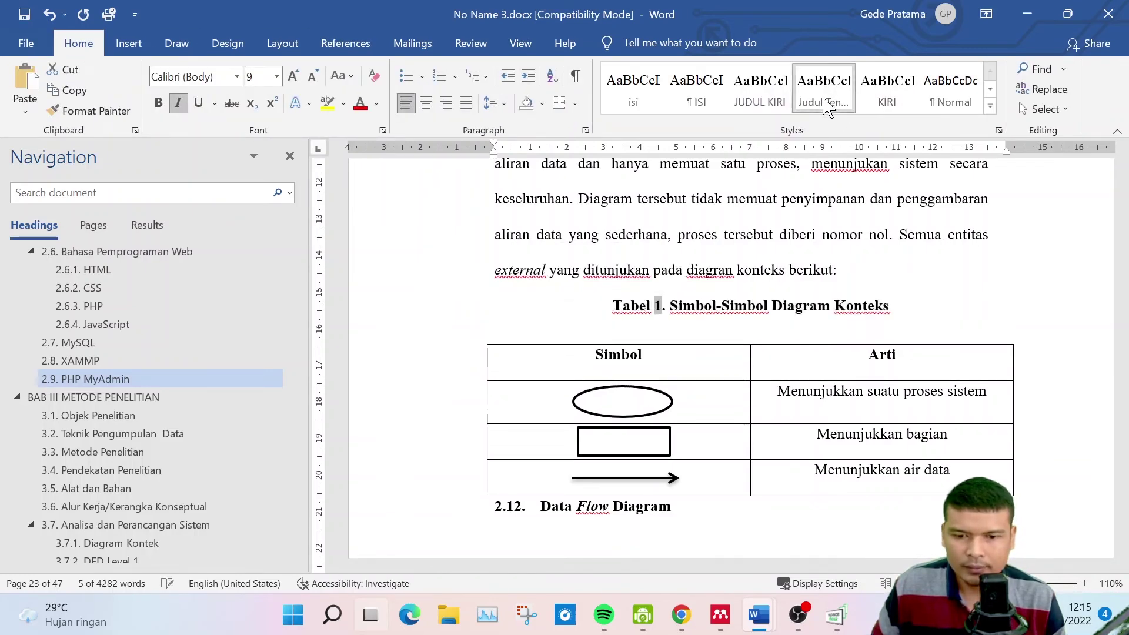
left_click(895, 312)
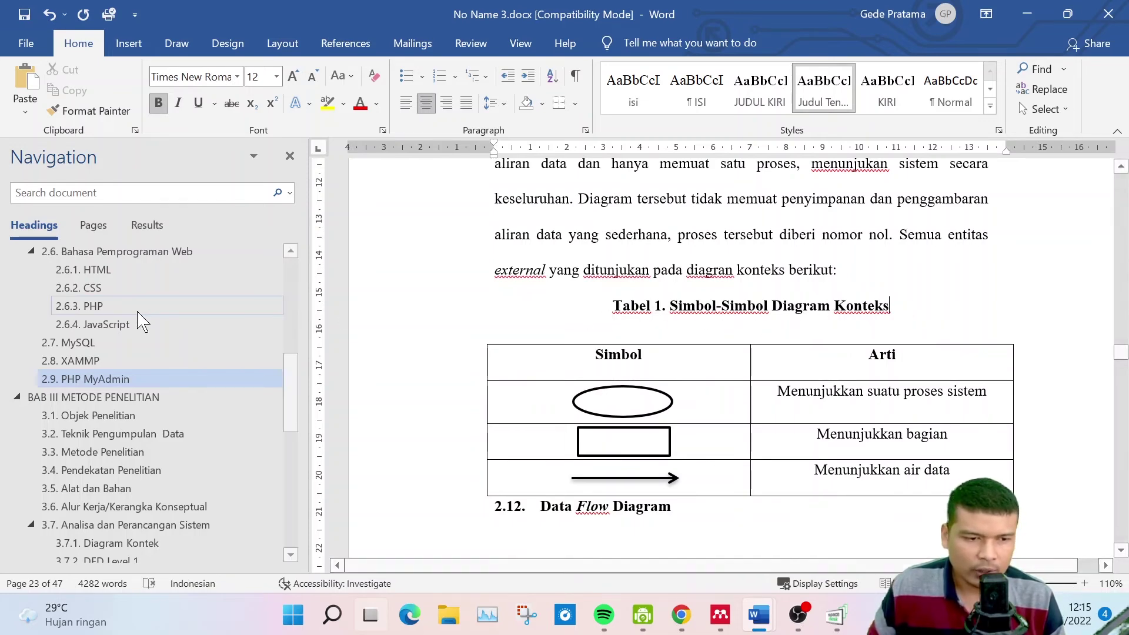
Insert a list of tables for the Tabel caption label under the DAFTAR TABEL heading
scroll(121, 328, "up", 10)
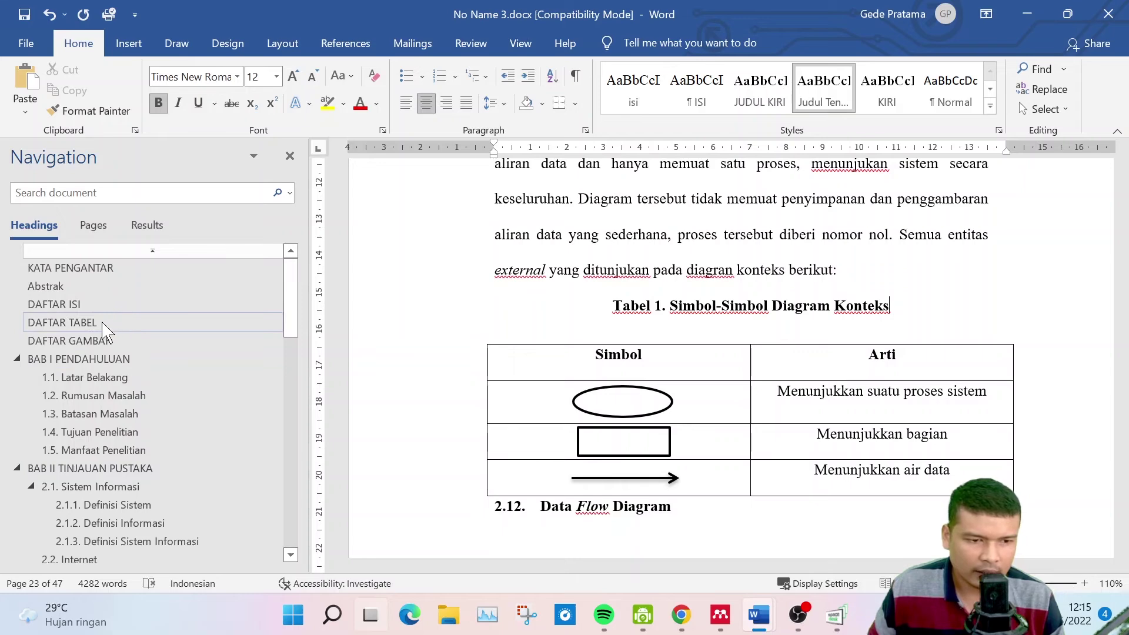
left_click(103, 323)
left_click(345, 43)
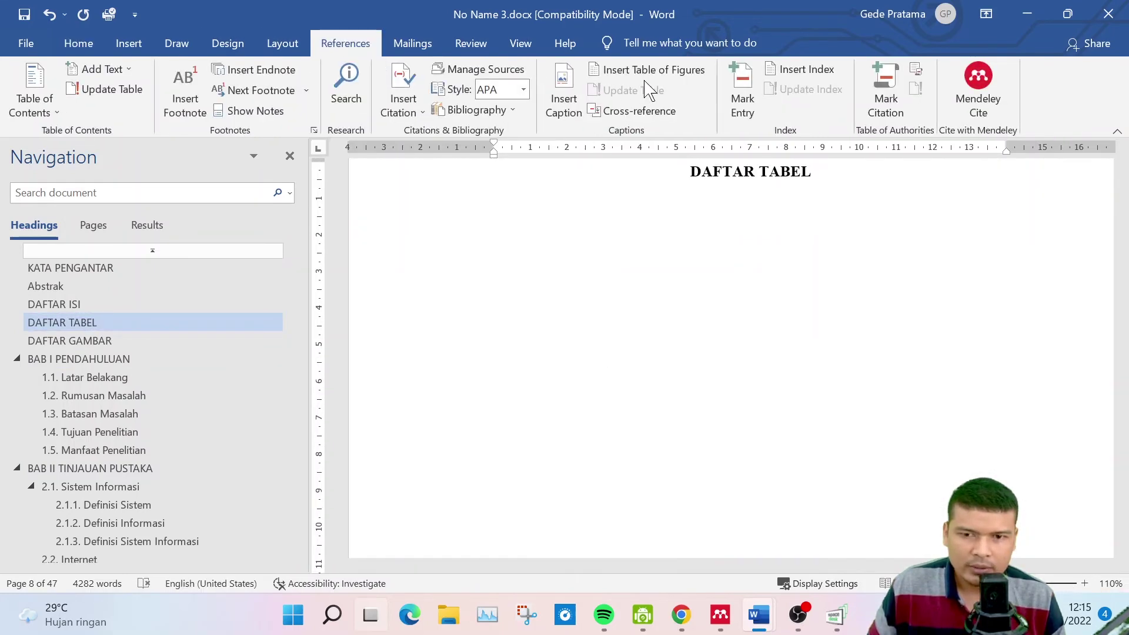
left_click(653, 71)
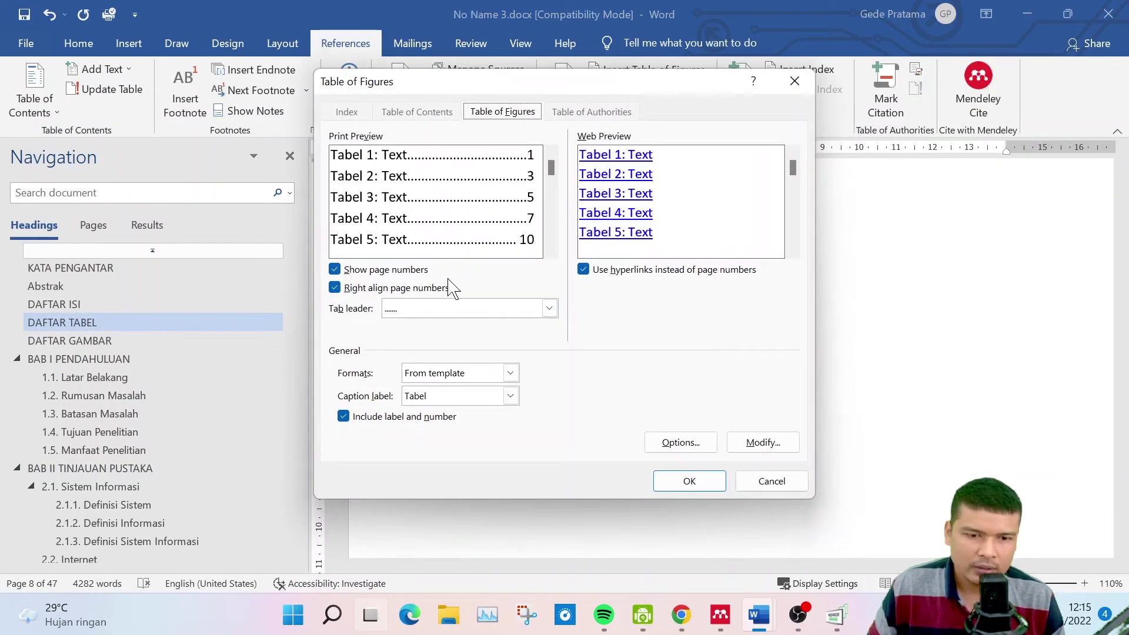
left_click(511, 396)
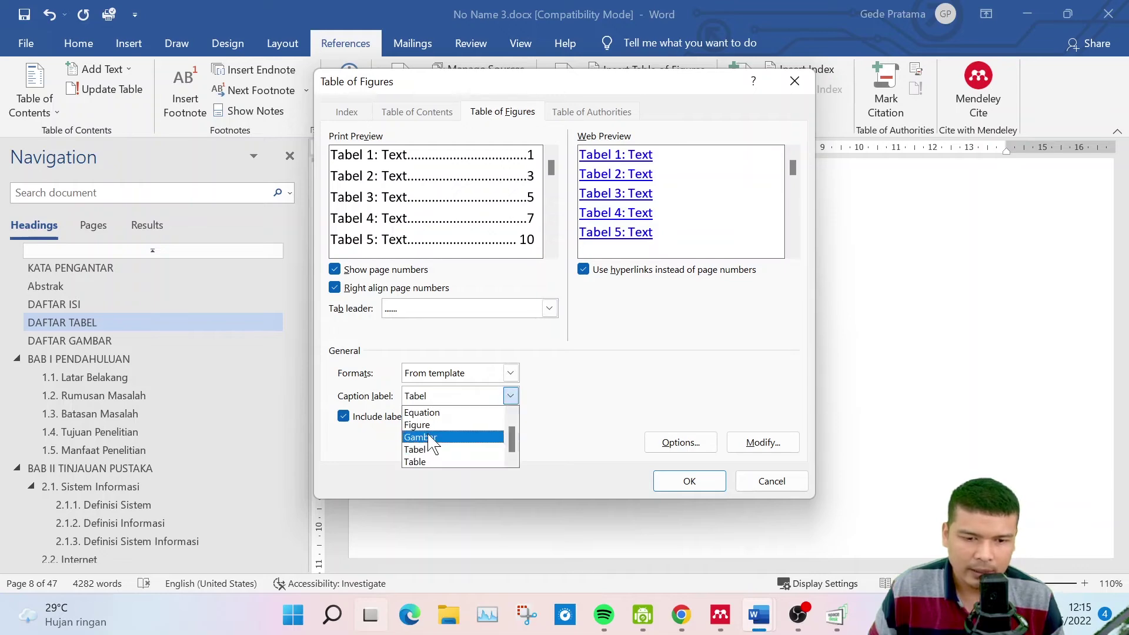
left_click(423, 451)
left_click(690, 482)
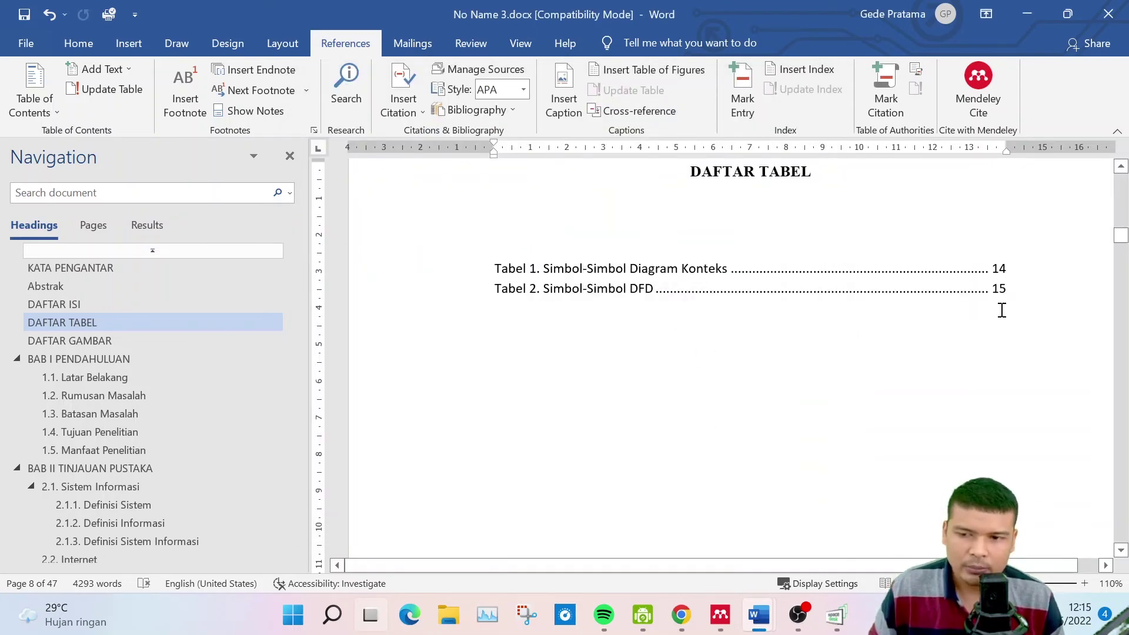
Check the entries and page numbers under DAFTAR TABEL and go to section 1.1. Latar Belakang
scroll(476, 304, "up", 1)
left_click_drag(496, 307, 1013, 336)
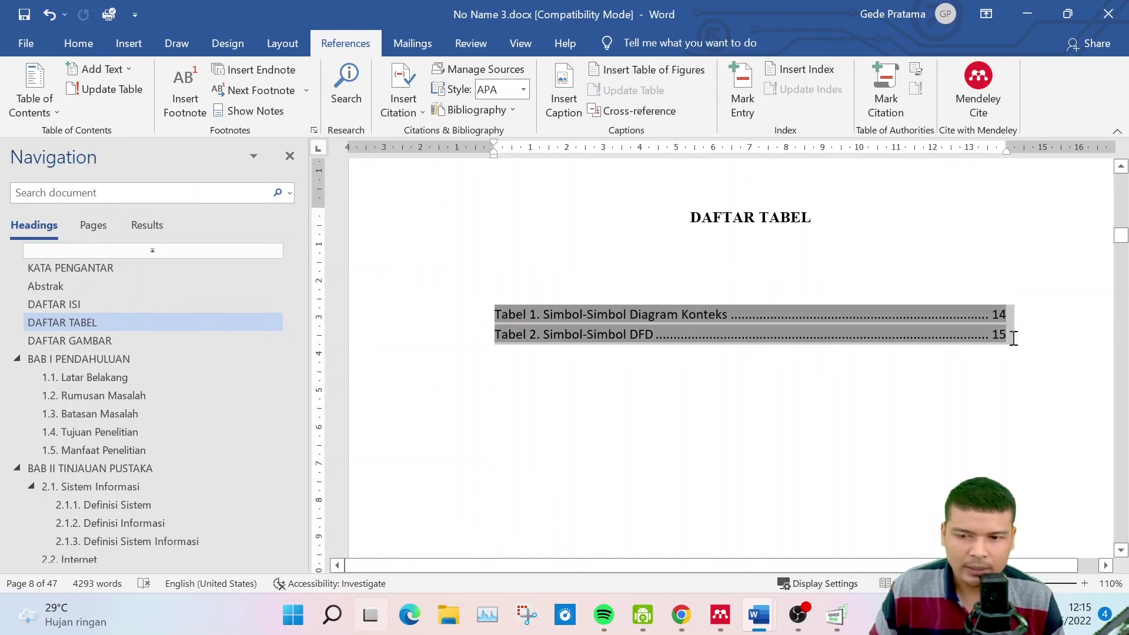
left_click(635, 261)
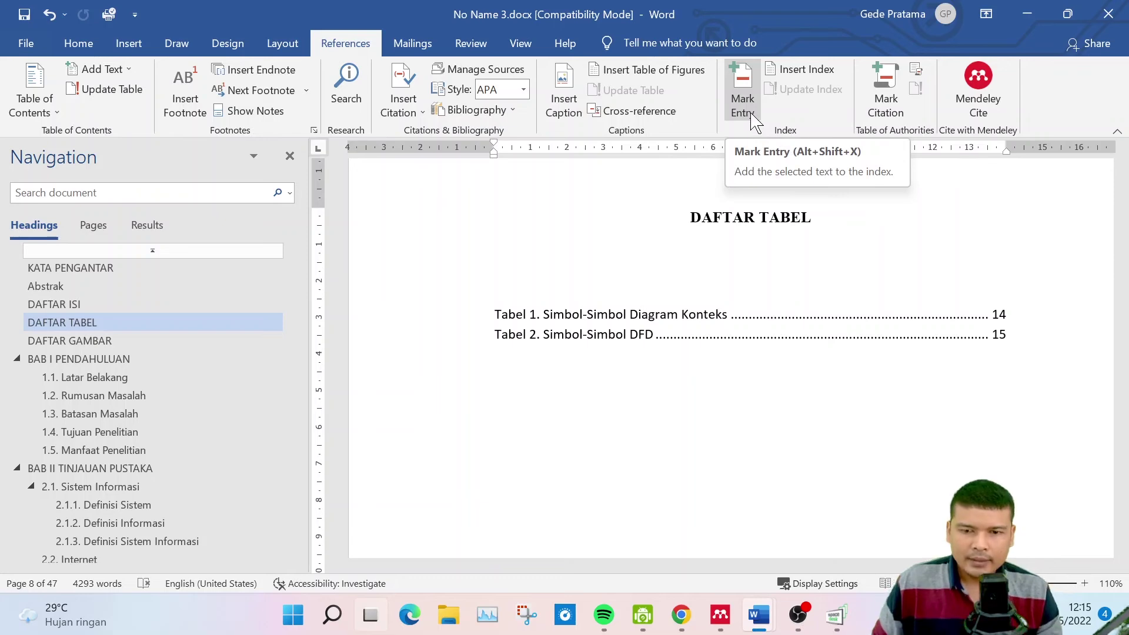
left_click(86, 377)
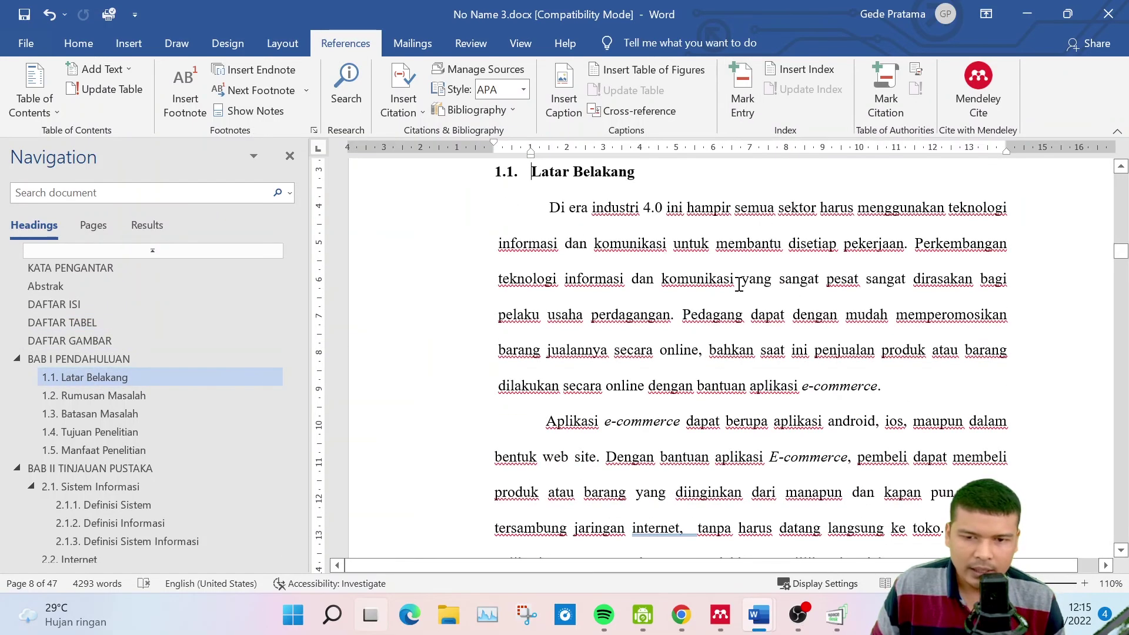
Mark every occurrence of "e-commerce" as an index entry with the current page option, based on its italic occurrence in section 1.1
double_click(528, 289)
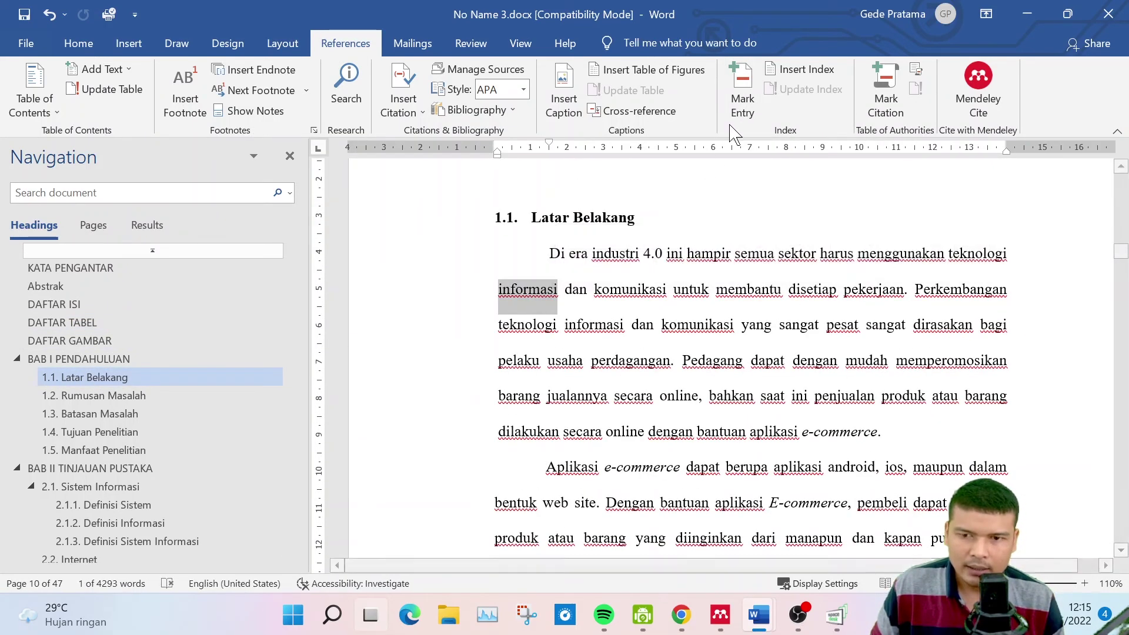
left_click_drag(499, 290, 555, 289)
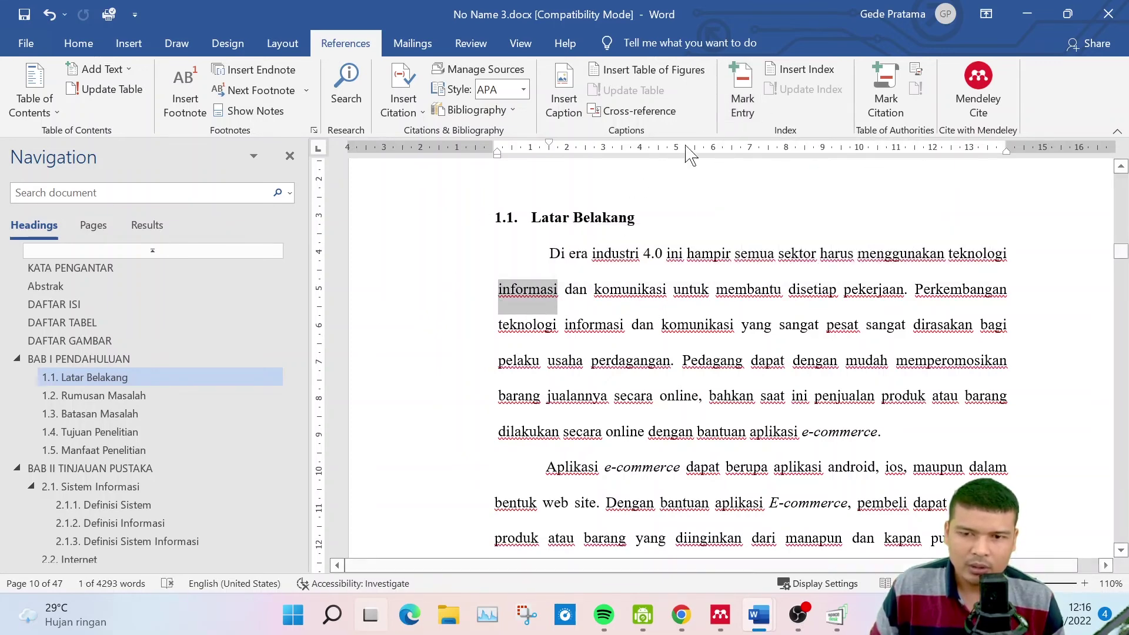
scroll(721, 210, "down", 2)
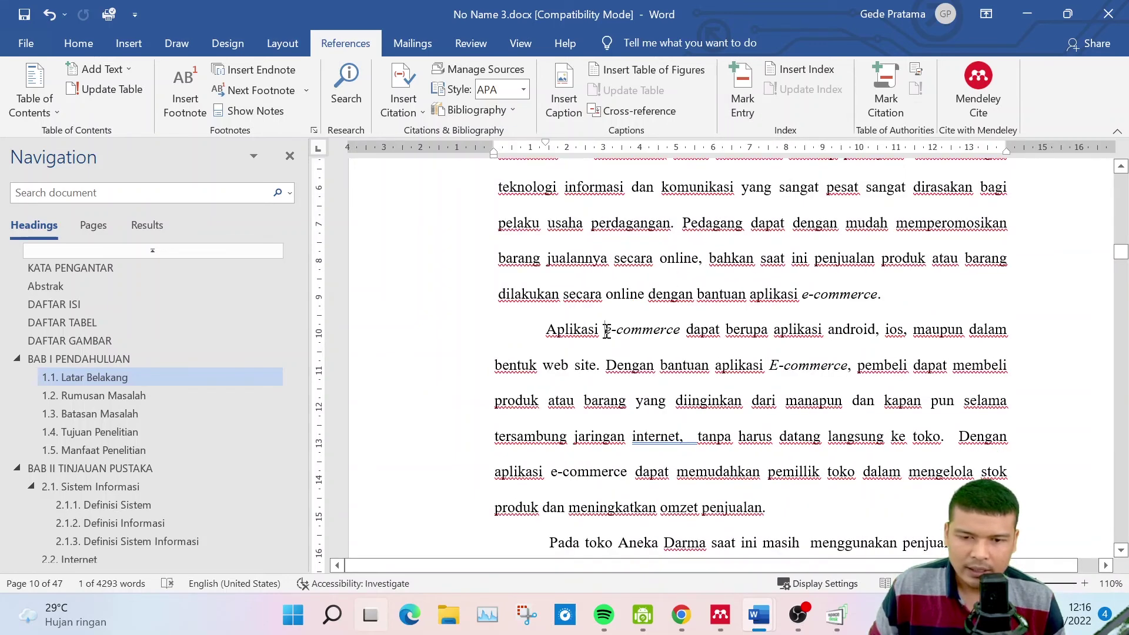
left_click_drag(606, 333, 685, 333)
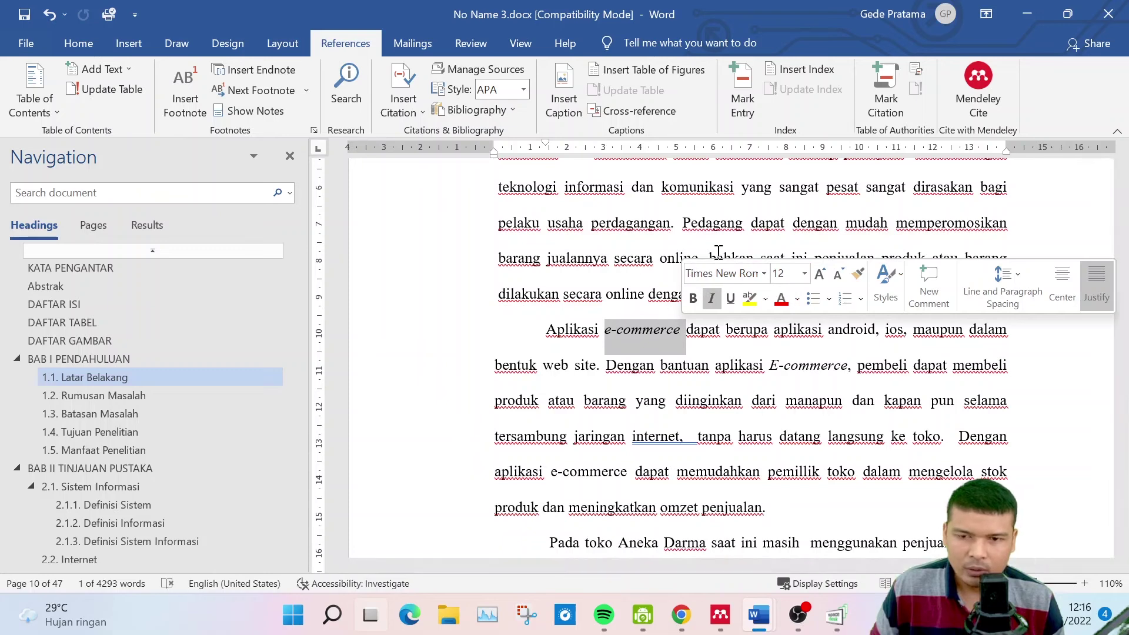
left_click(741, 100)
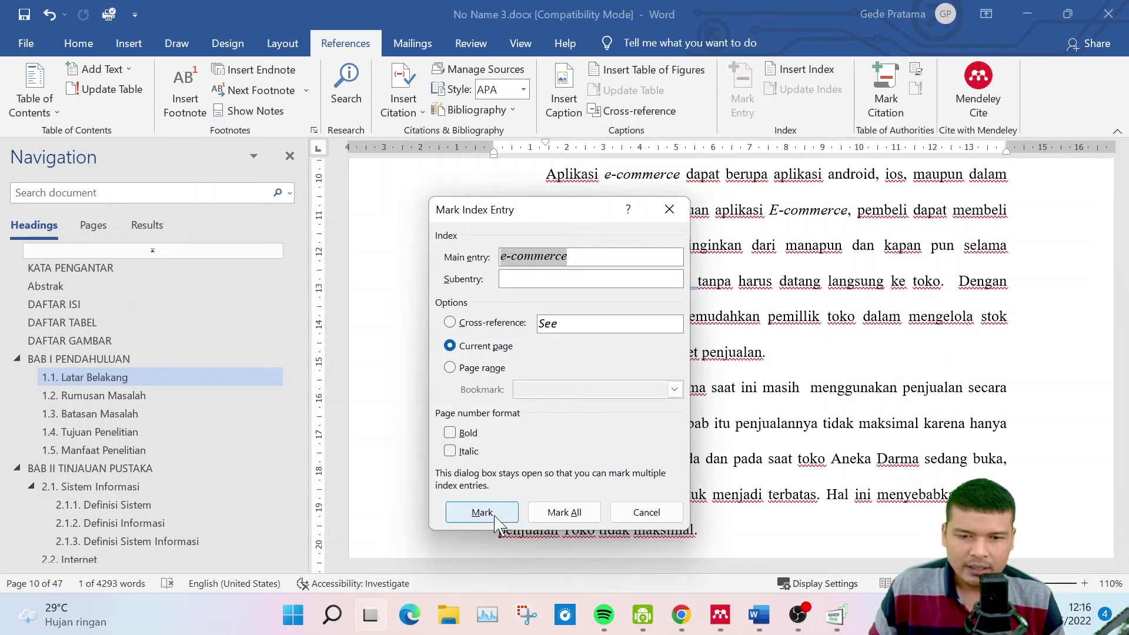
left_click(565, 512)
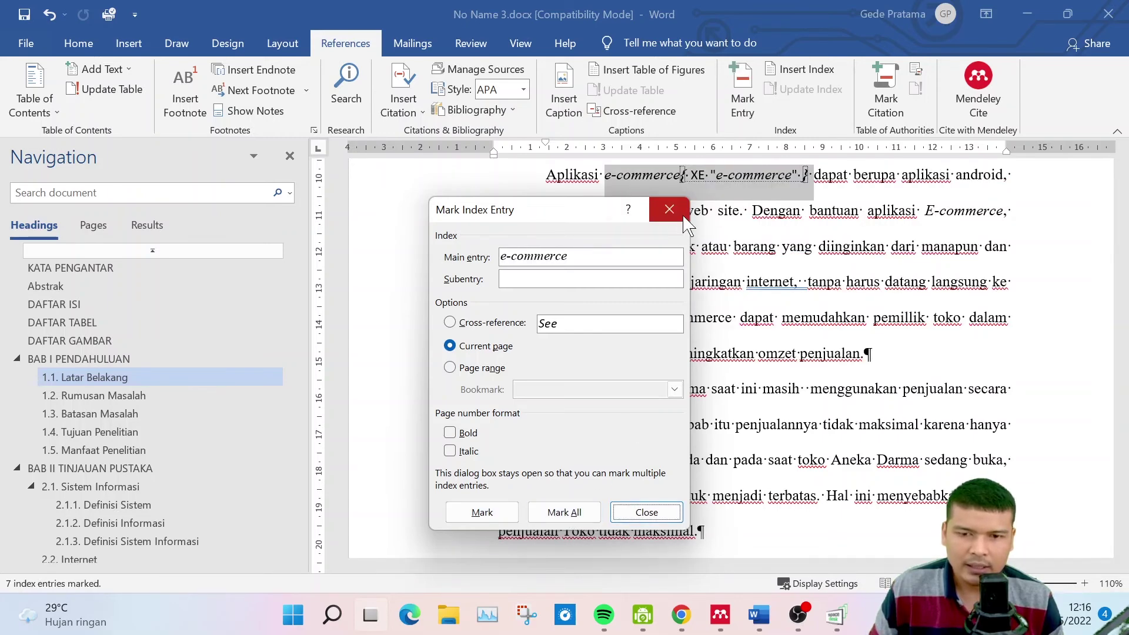
left_click(669, 210)
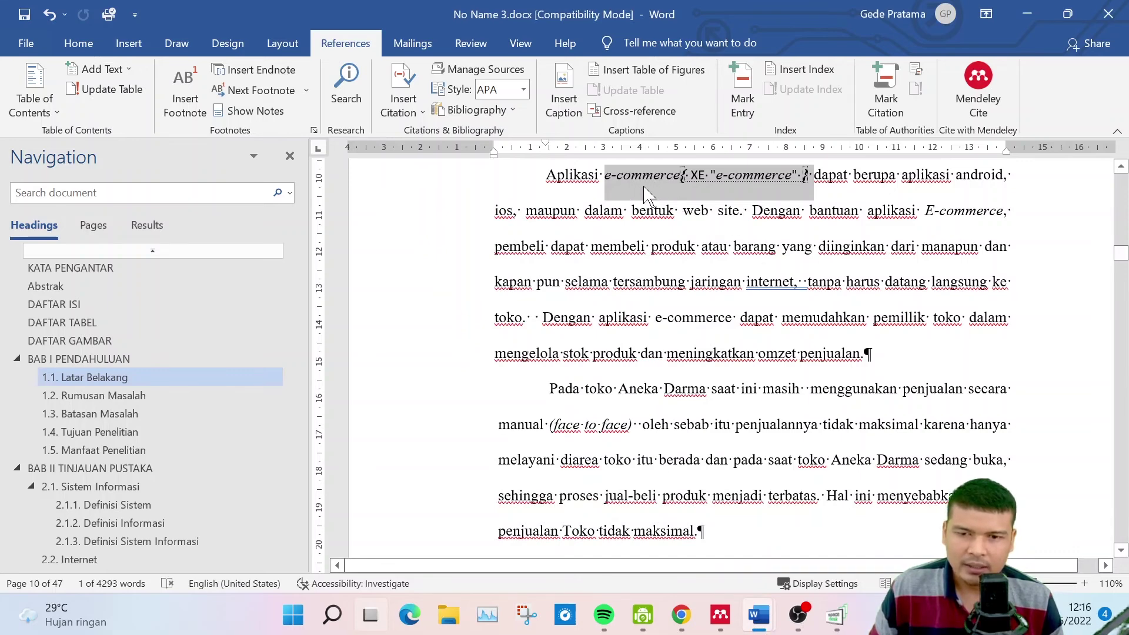
Insert an indented two-column index in the blank paragraph under the DAFTAR PUSTAKA heading and check the page references of its entry
scroll(167, 556, "down", 15)
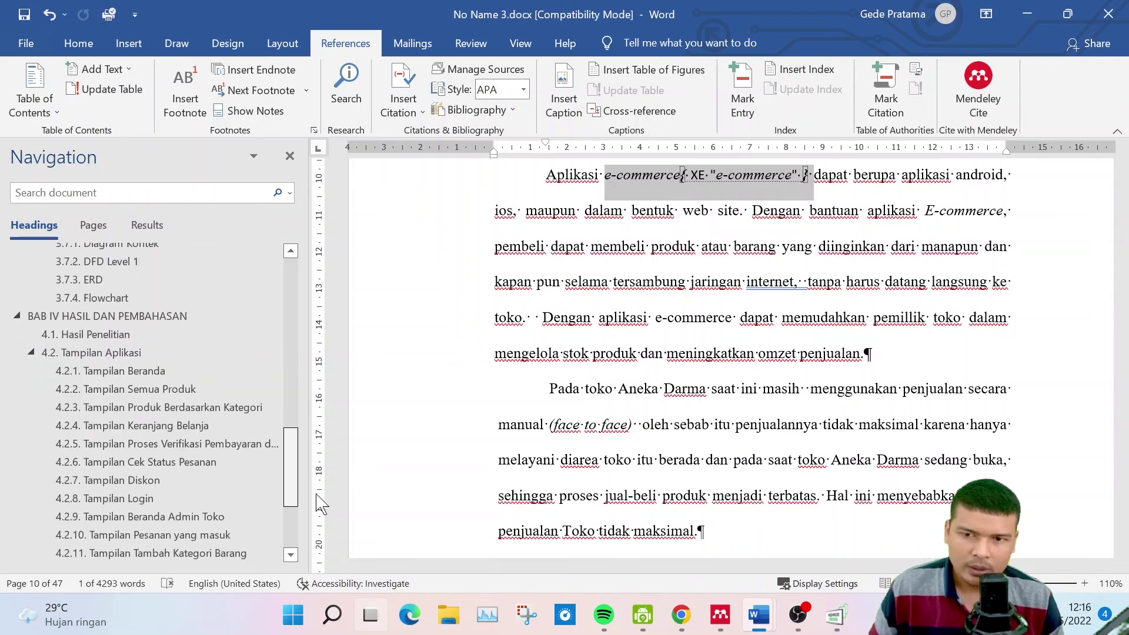
left_click(167, 553)
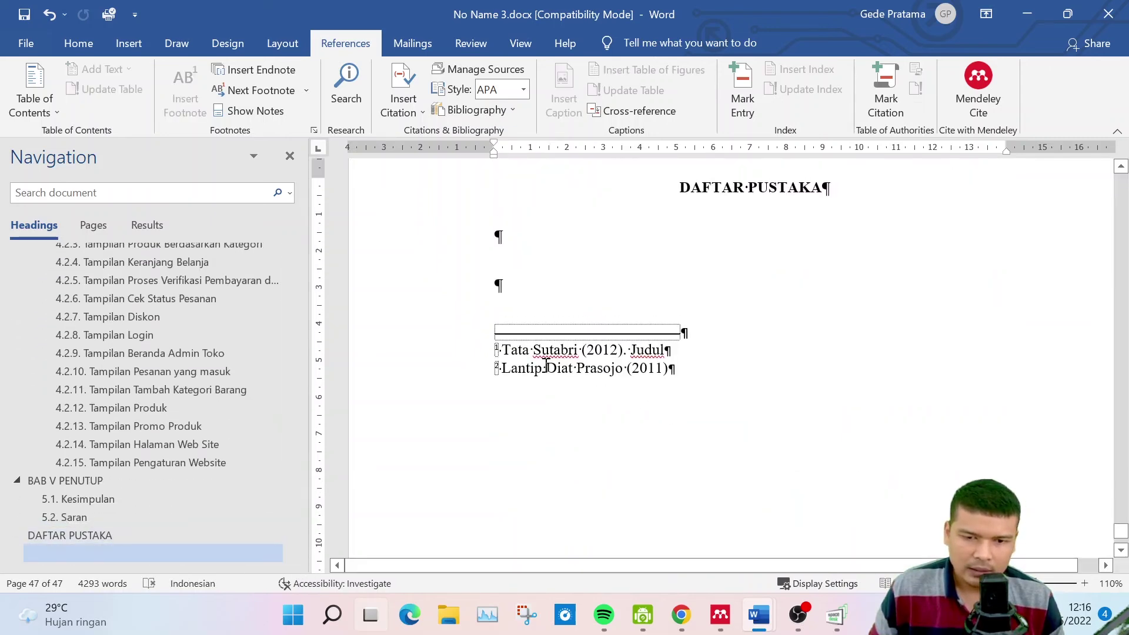
left_click(517, 237)
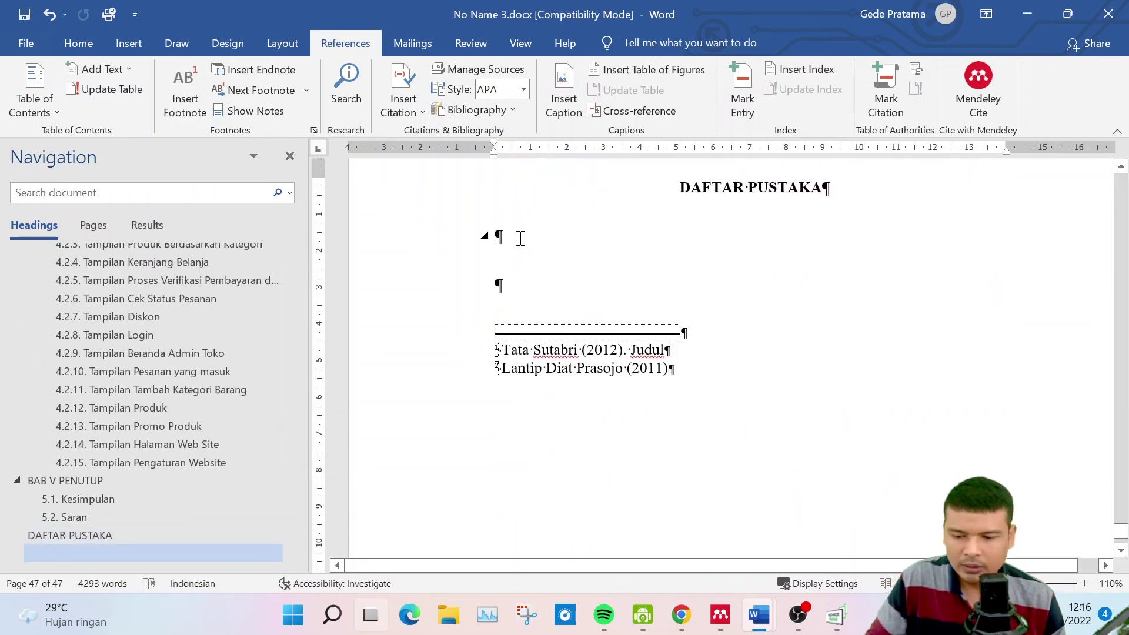
left_click(806, 70)
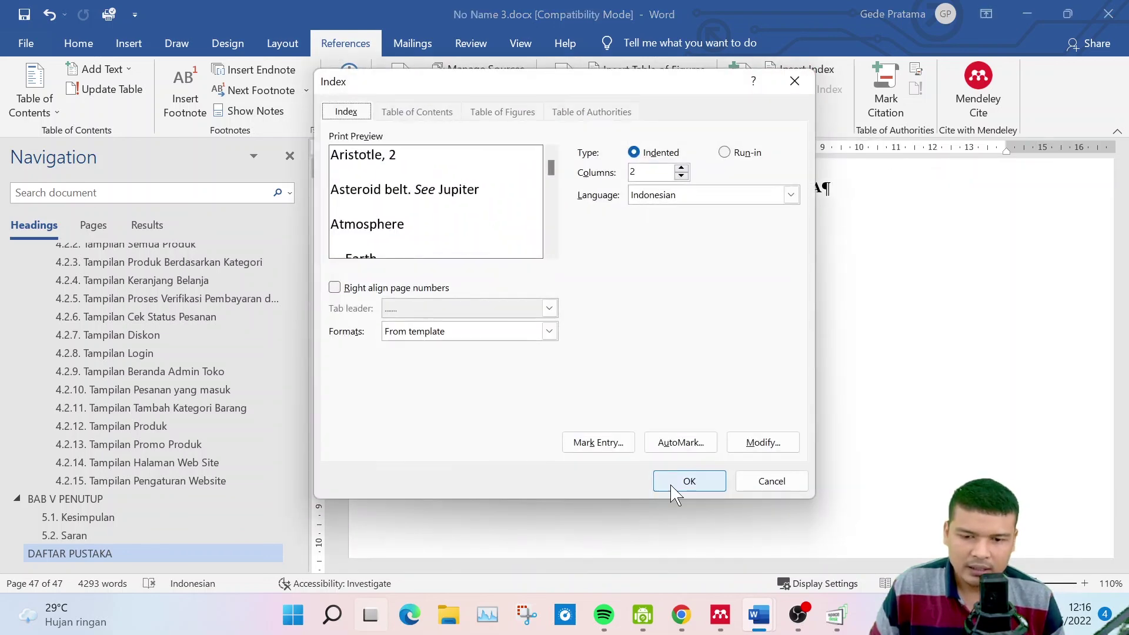
left_click(677, 491)
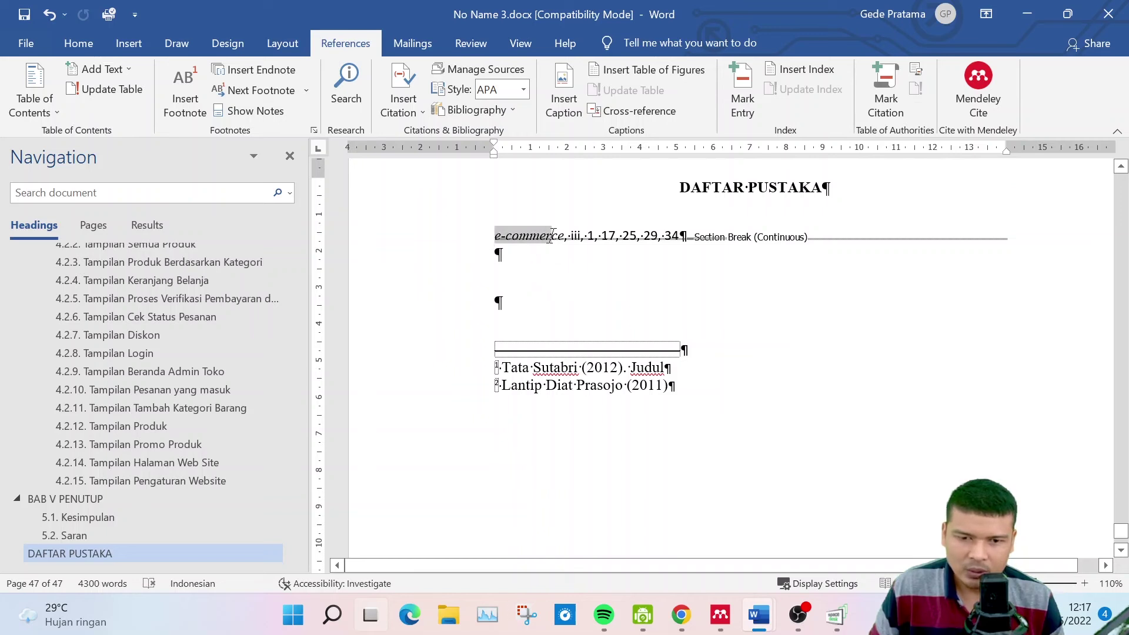
left_click(575, 237)
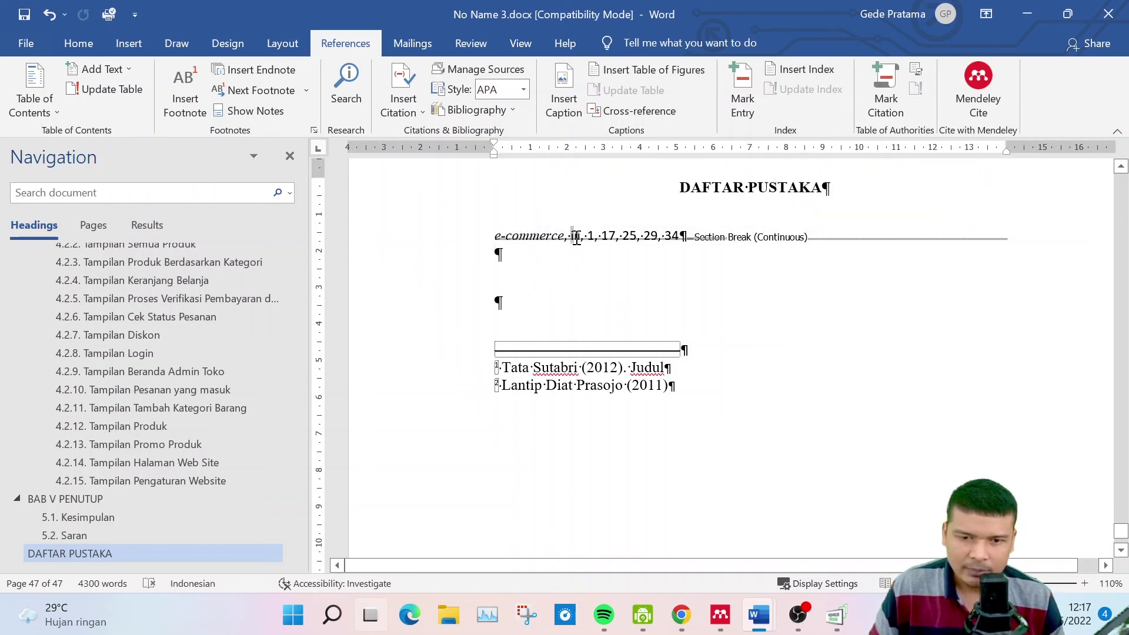
double_click(576, 238)
left_click(591, 238)
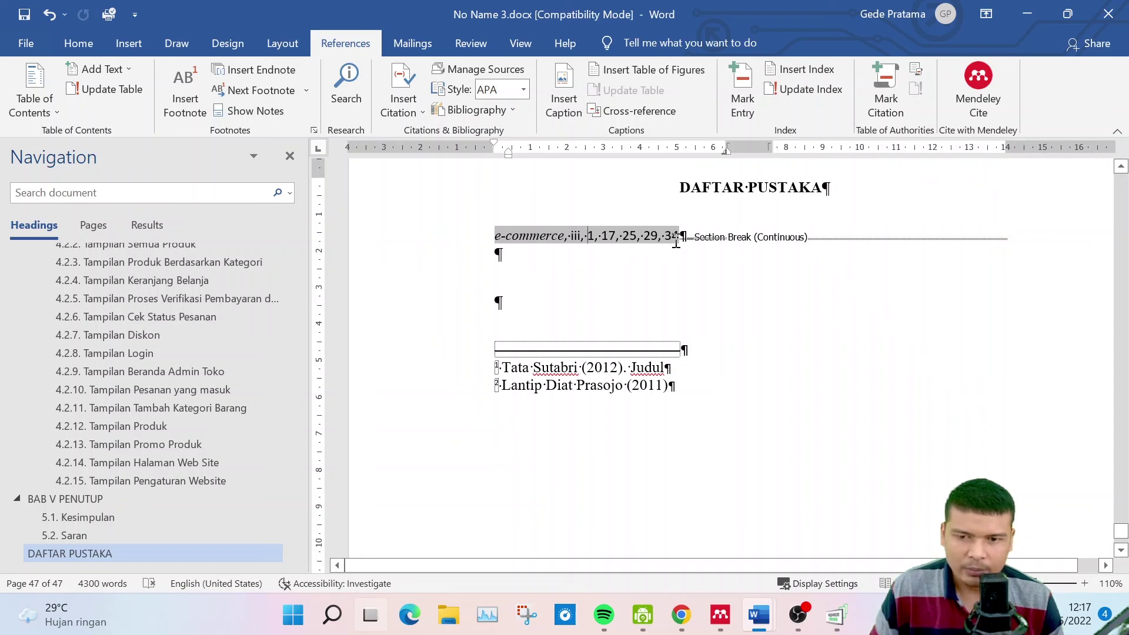
left_click(511, 246)
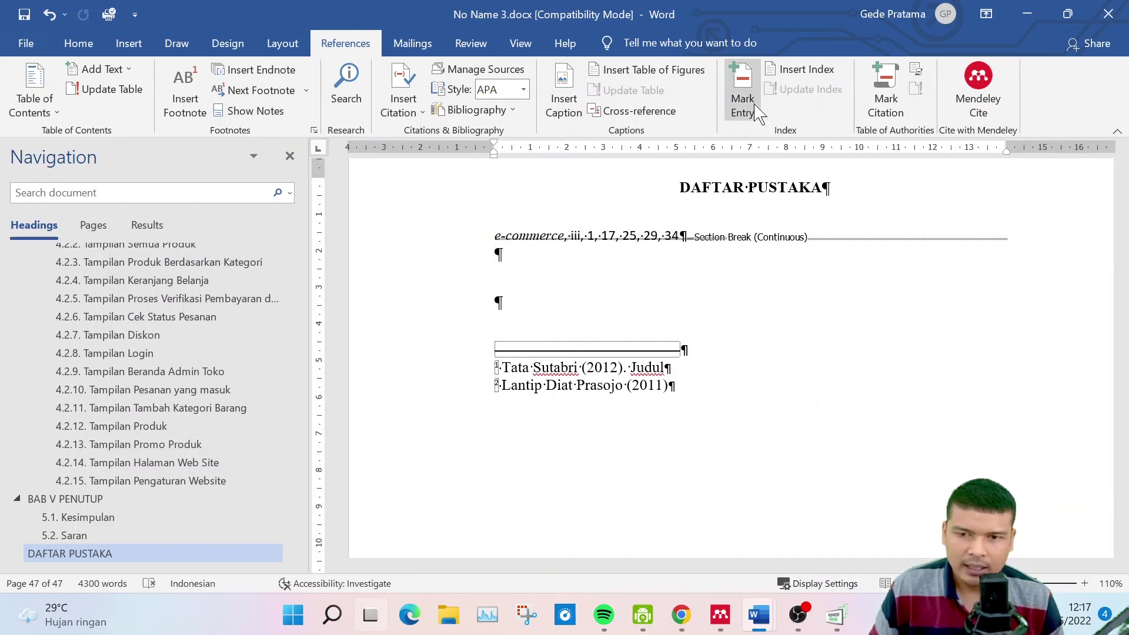
Delete the inserted index and its section break under the DAFTAR PUSTAKA heading
scroll(197, 361, "up", 8)
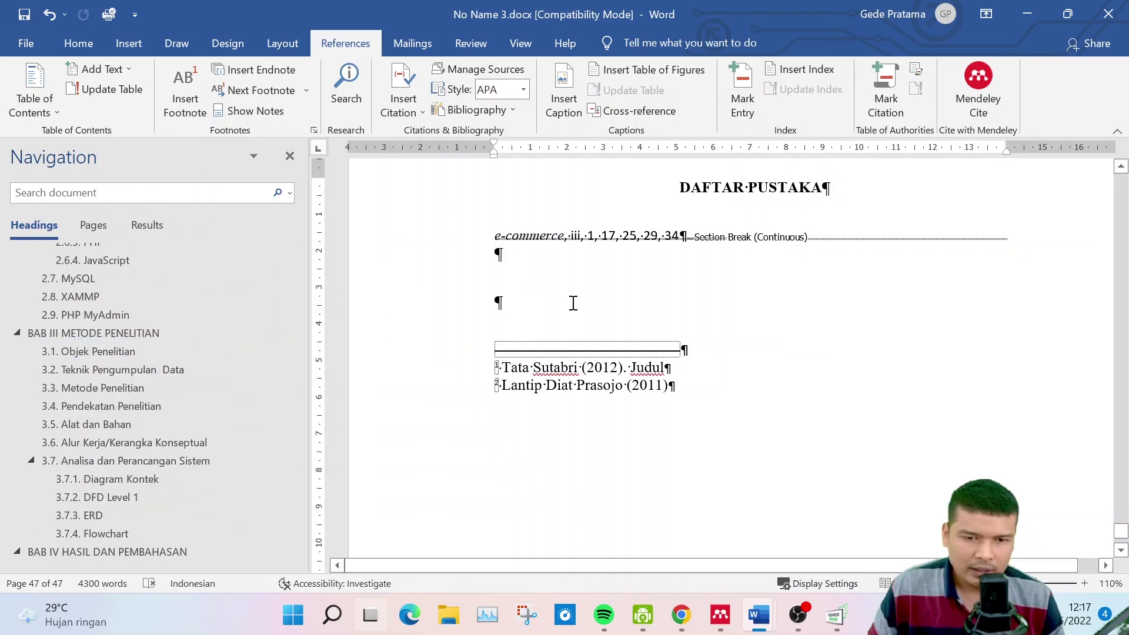
left_click_drag(574, 305, 500, 237)
key("Delete")
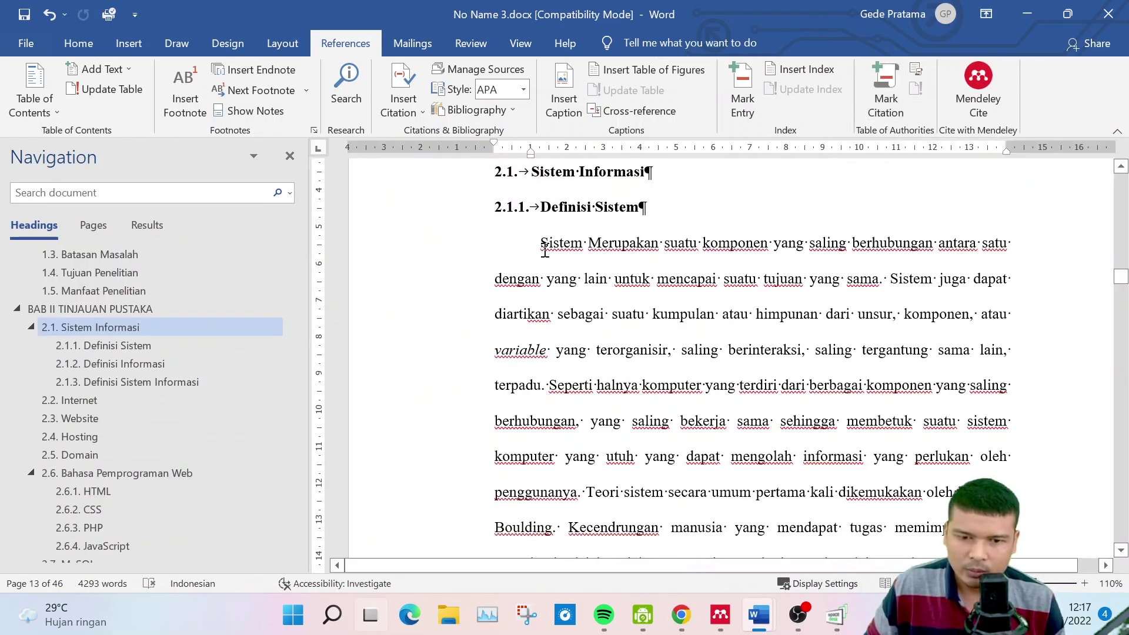
Mark the opening passage of section 2.1.1, from "Sistem Merupakan" to "terpadu.", as a citation in the Cases category
left_click_drag(540, 249, 545, 388)
left_click(888, 109)
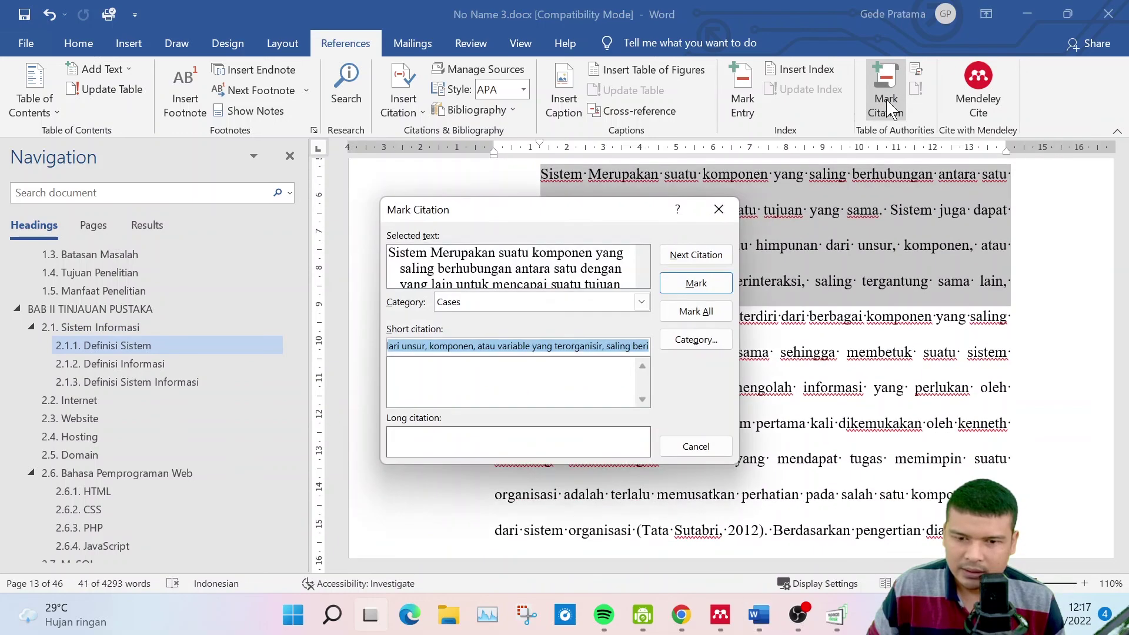
left_click(696, 284)
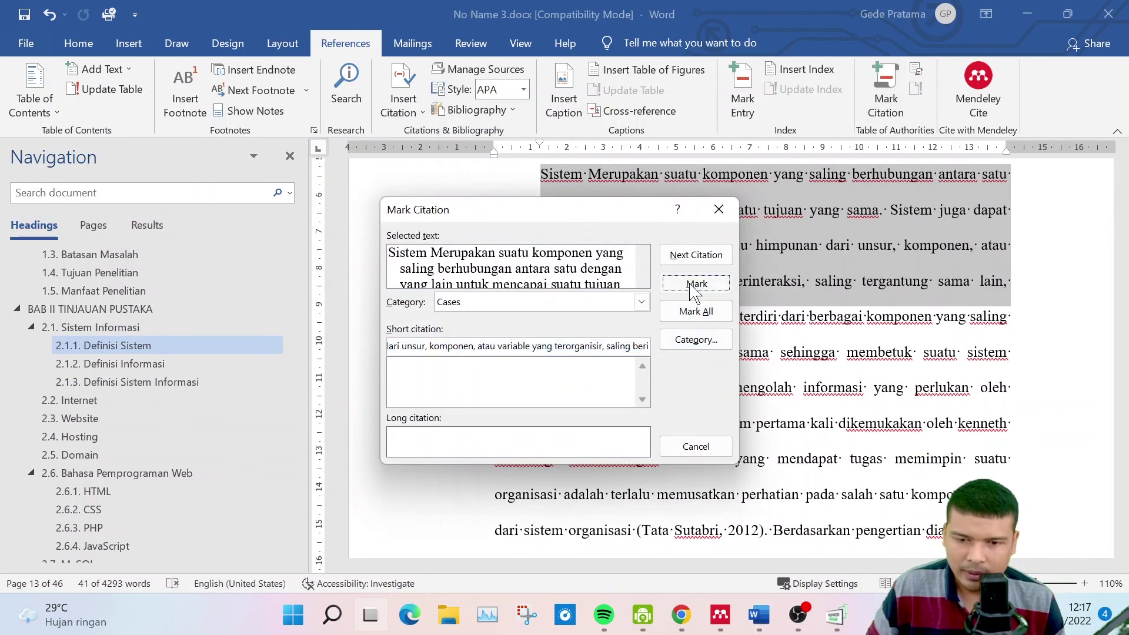
left_click(696, 446)
Mark the opening passage of section 2.1.2, from "Informasi merupakan" to "benar-benar ada.", as a citation in the Cases category
scroll(735, 353, "down", 5)
scroll(702, 360, "down", 3)
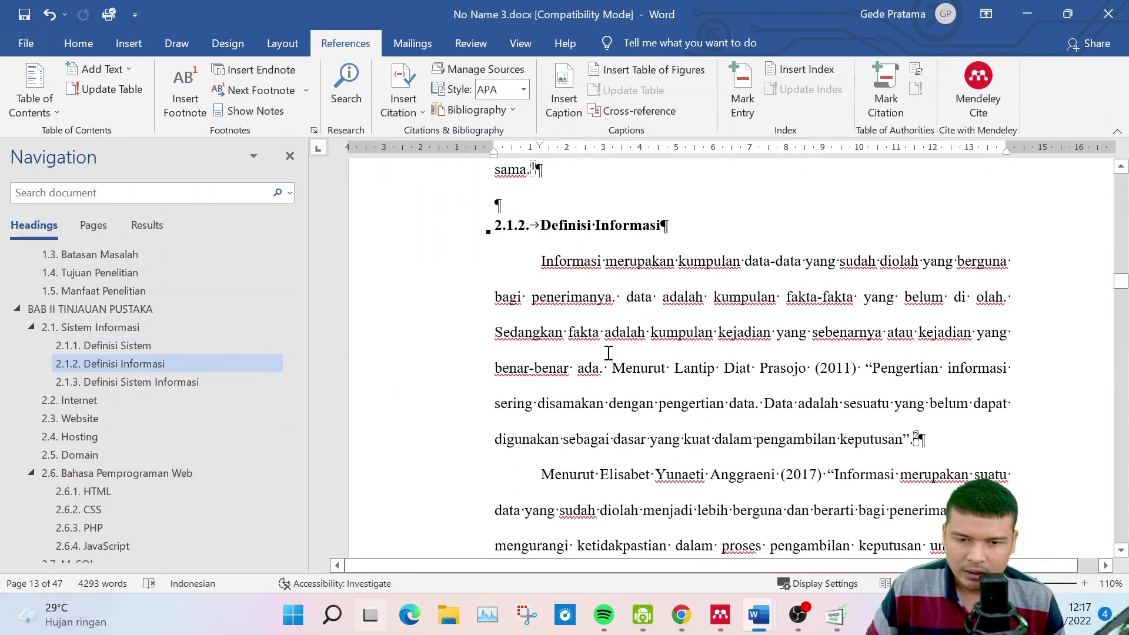
left_click_drag(542, 259, 604, 369)
left_click(893, 109)
left_click(696, 283)
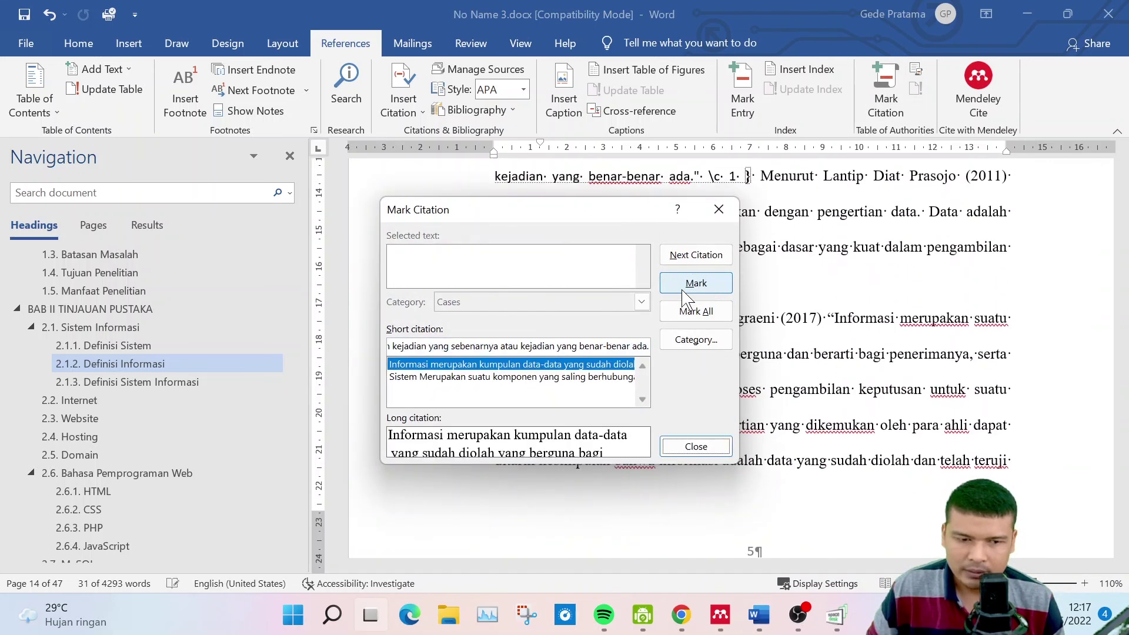
left_click(696, 447)
Insert a table of authorities with the From template format in the blank paragraph under the DAFTAR PUSTAKA heading
left_click_drag(291, 353, 290, 547)
left_click(218, 553)
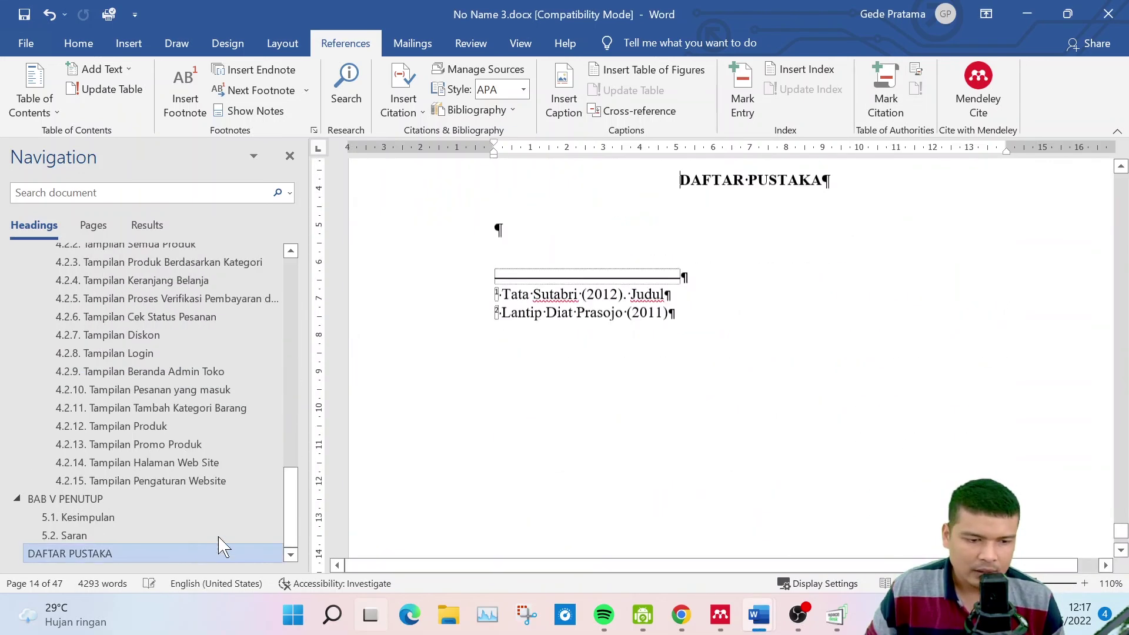
left_click_drag(769, 338, 464, 231)
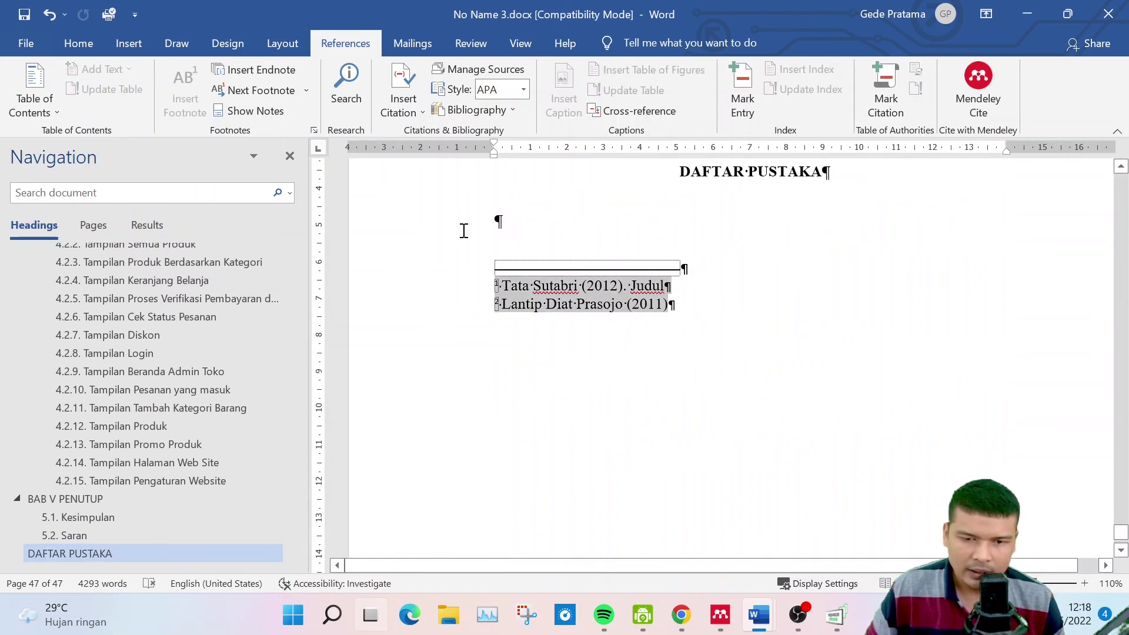
left_click(595, 298)
scroll(594, 298, "down", 3)
scroll(587, 304, "up", 3)
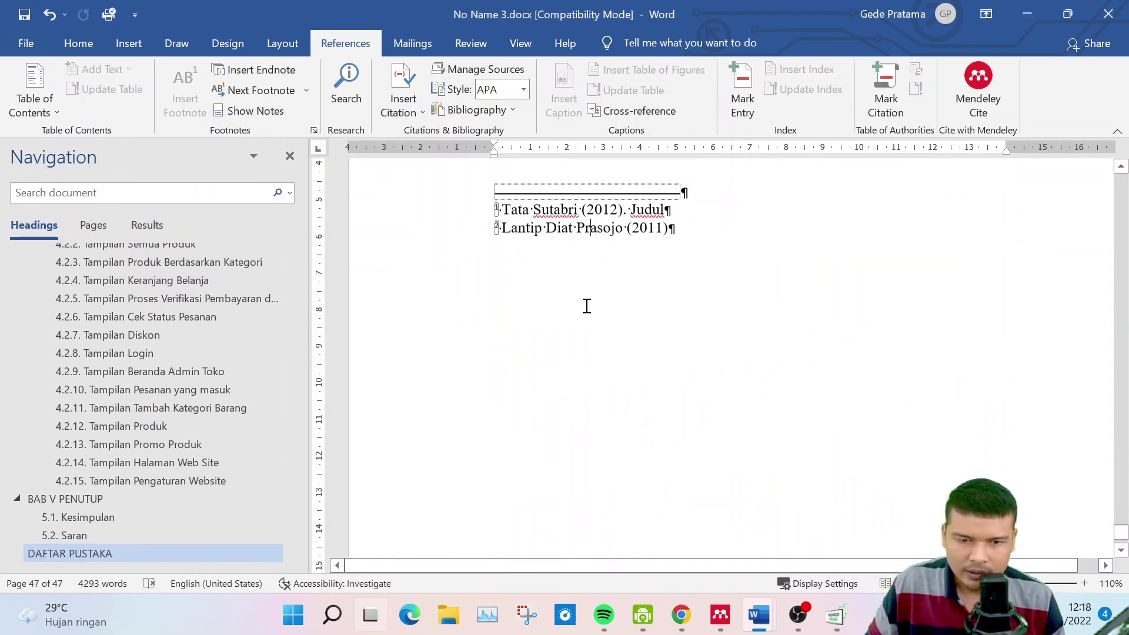
left_click(572, 264)
scroll(572, 265, "up", 2)
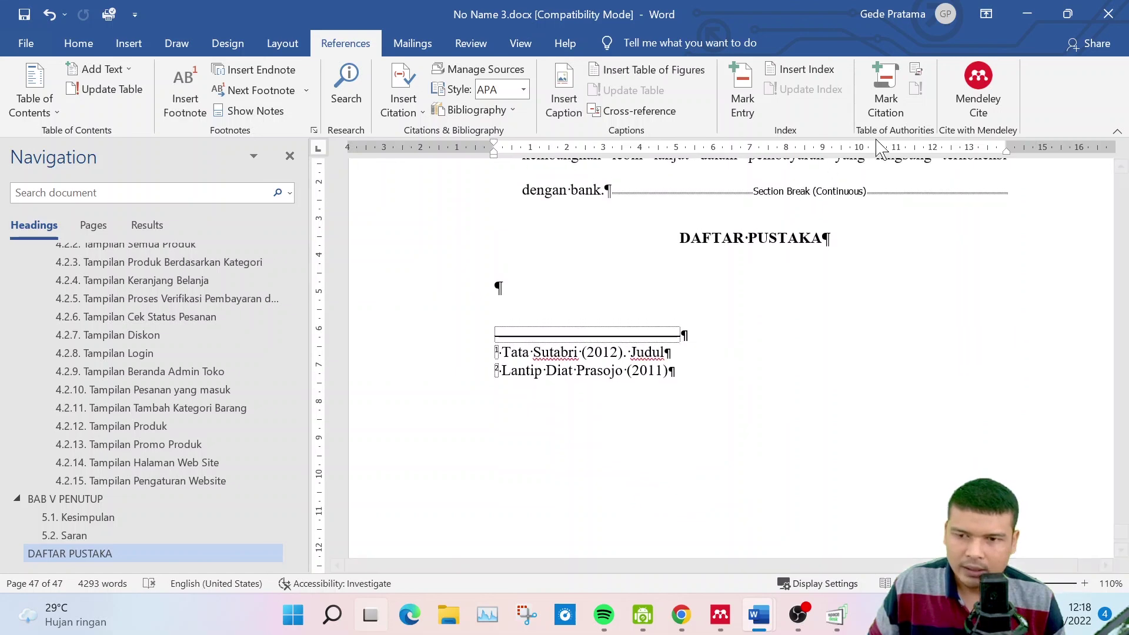
left_click(916, 73)
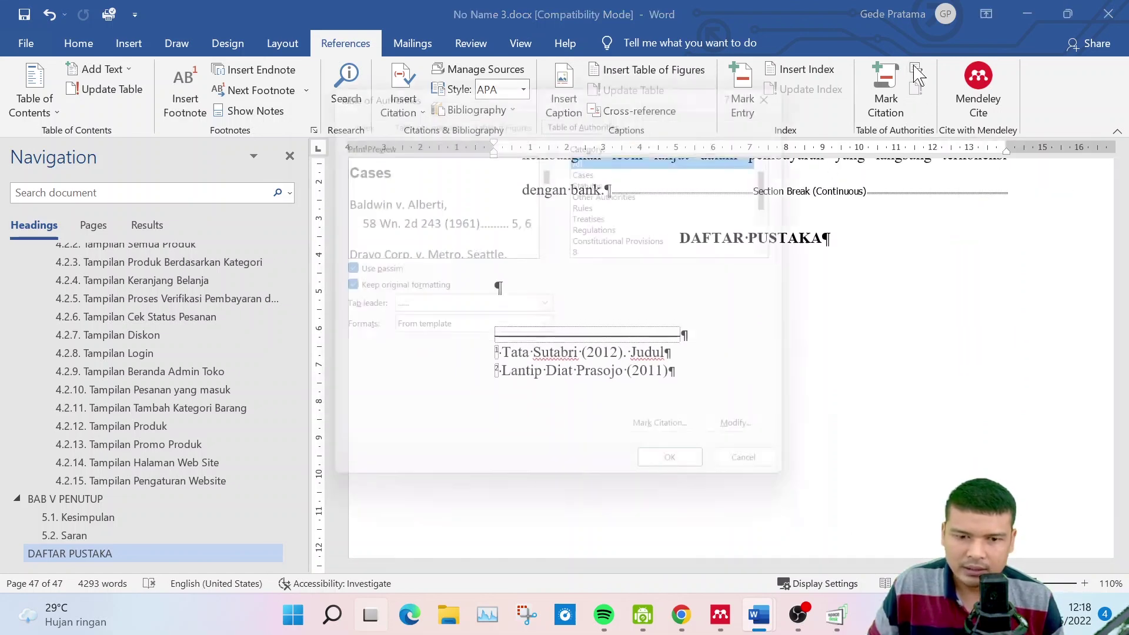
left_click(682, 479)
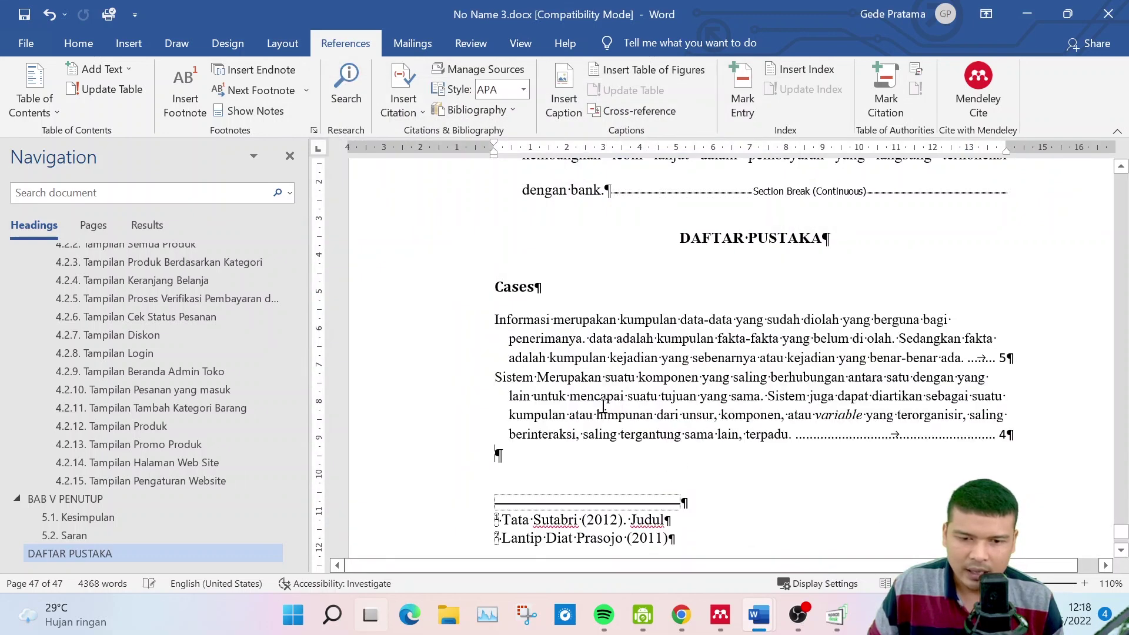
Update the field of the table of authorities under the DAFTAR PUSTAKA heading
left_click(490, 317)
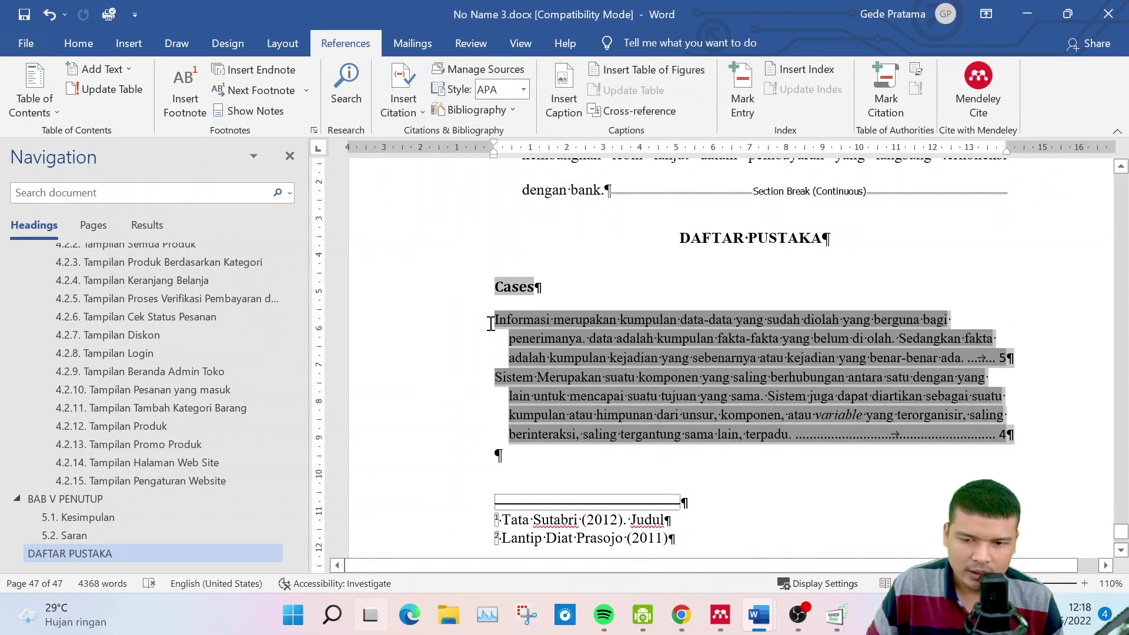
right_click(520, 292)
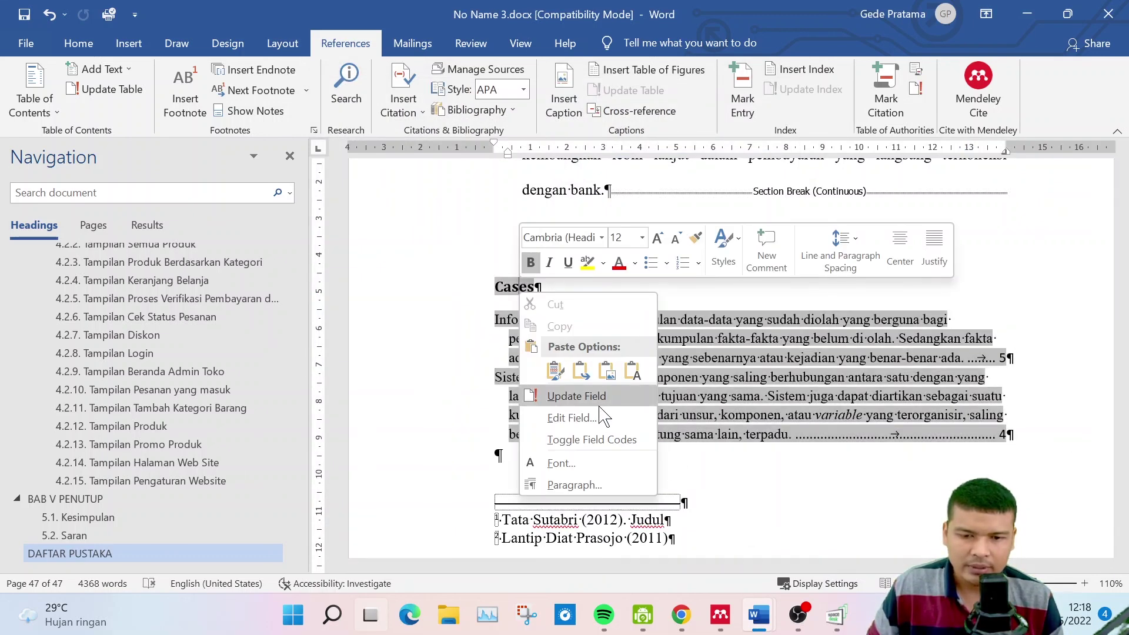
left_click(600, 402)
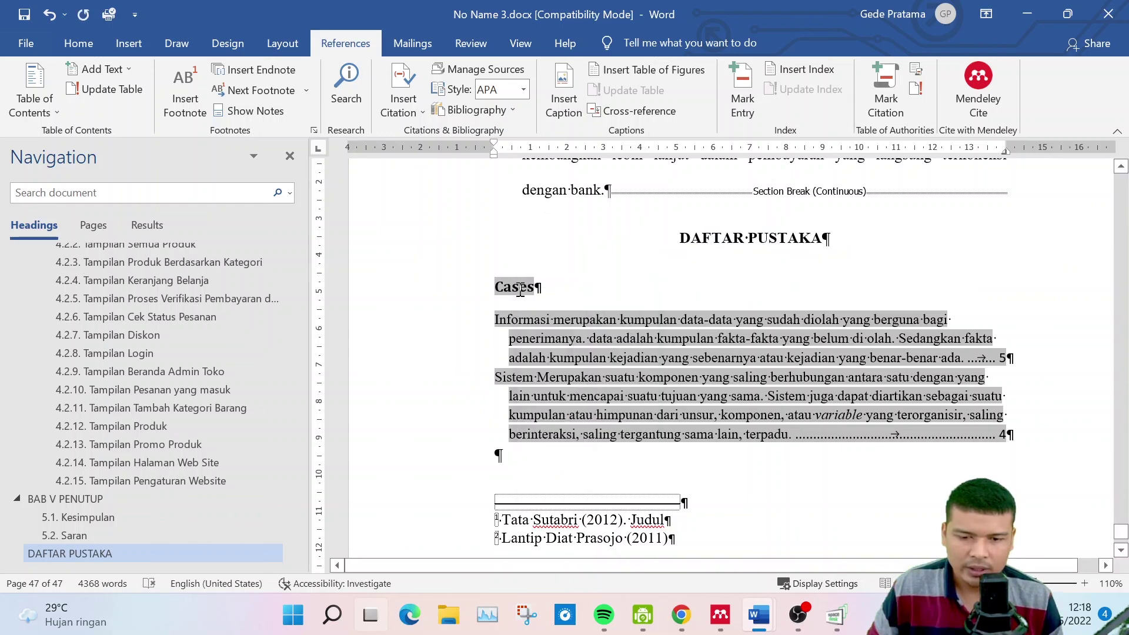
Select the whole table of authorities, from its Cases heading through the blank paragraph below it
right_click(520, 289)
left_click_drag(808, 486, 494, 299)
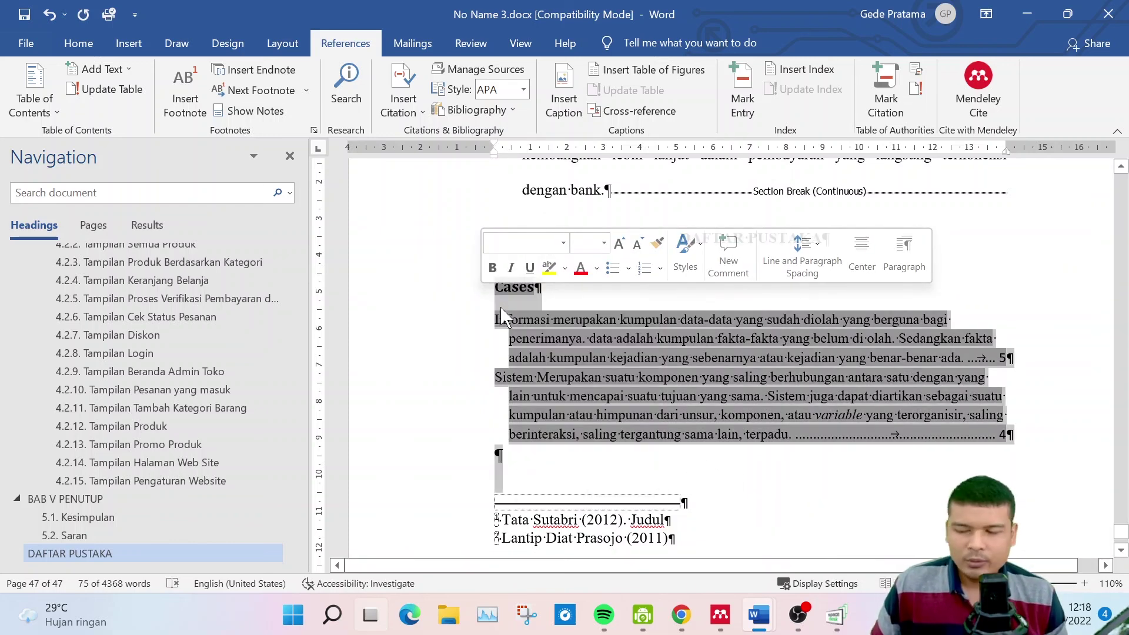